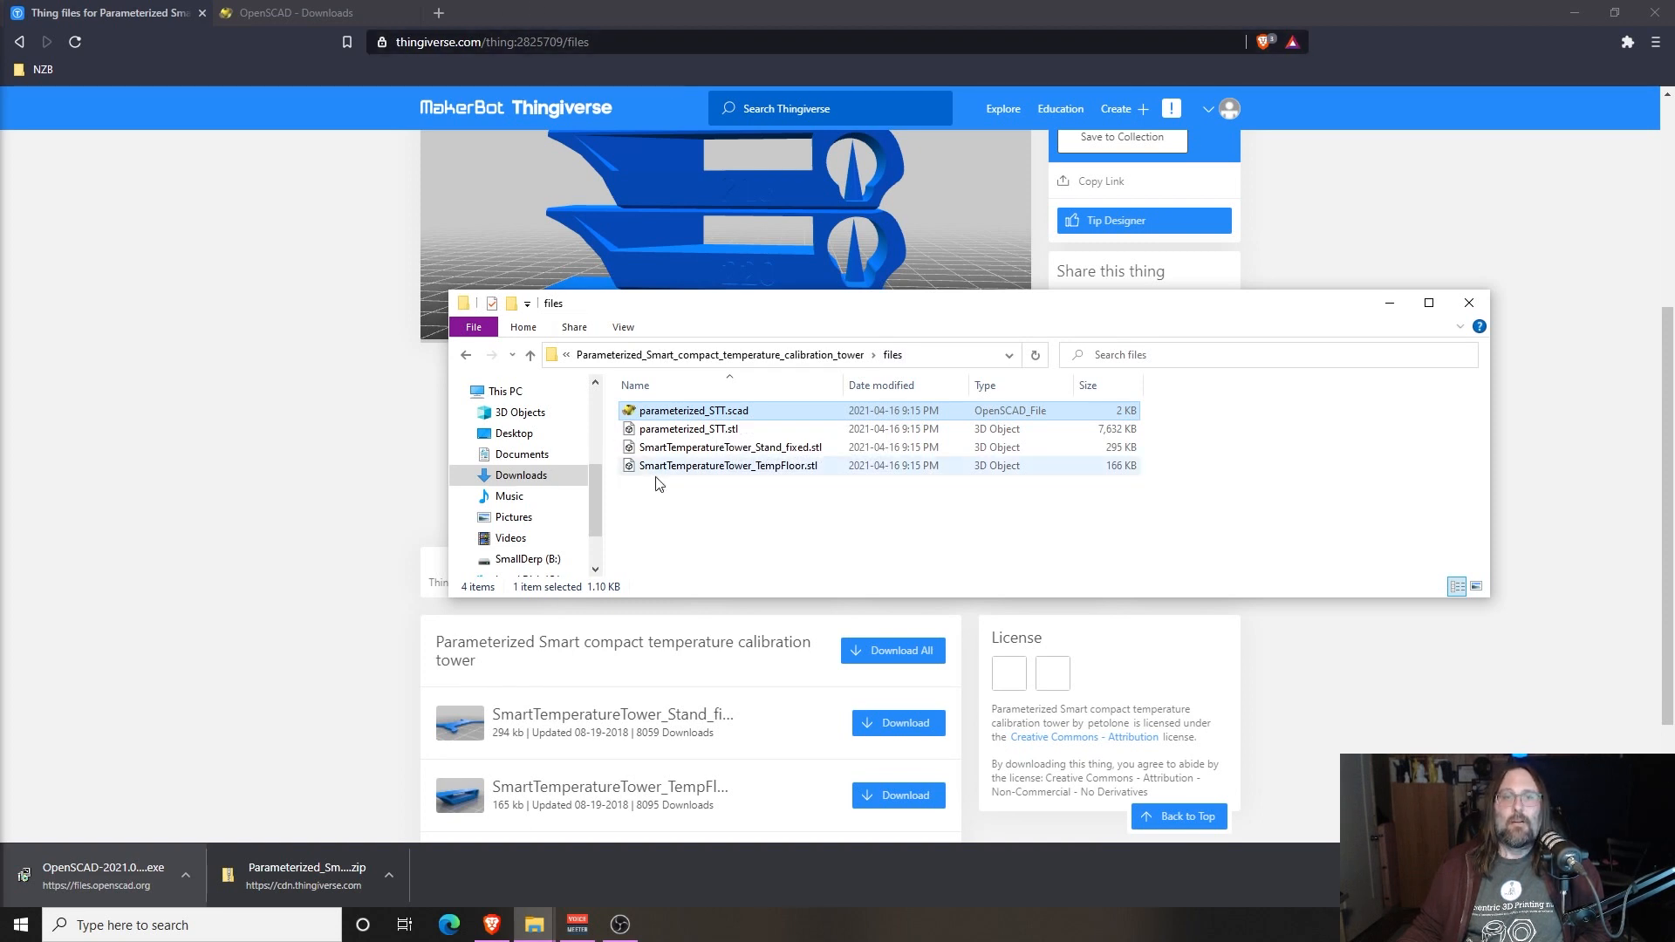
Open parameterized_STT.scad in OpenSCAD, making it the default app for .scad files, and maximize its window
left_click_drag(669, 494, 741, 444)
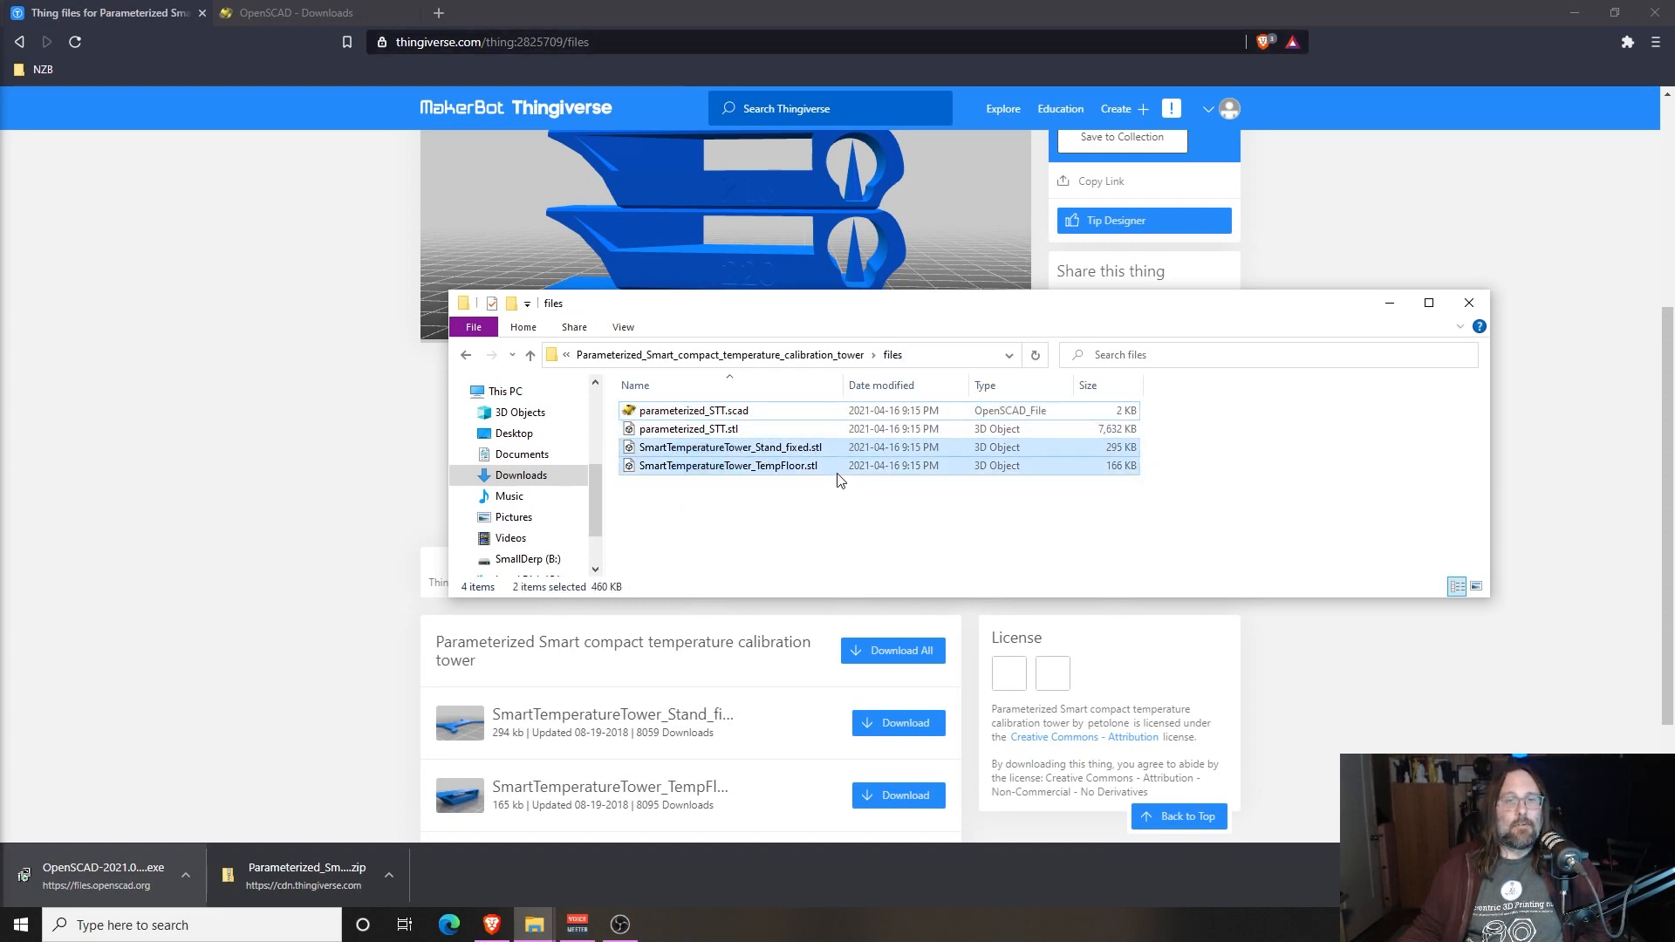
left_click(767, 523)
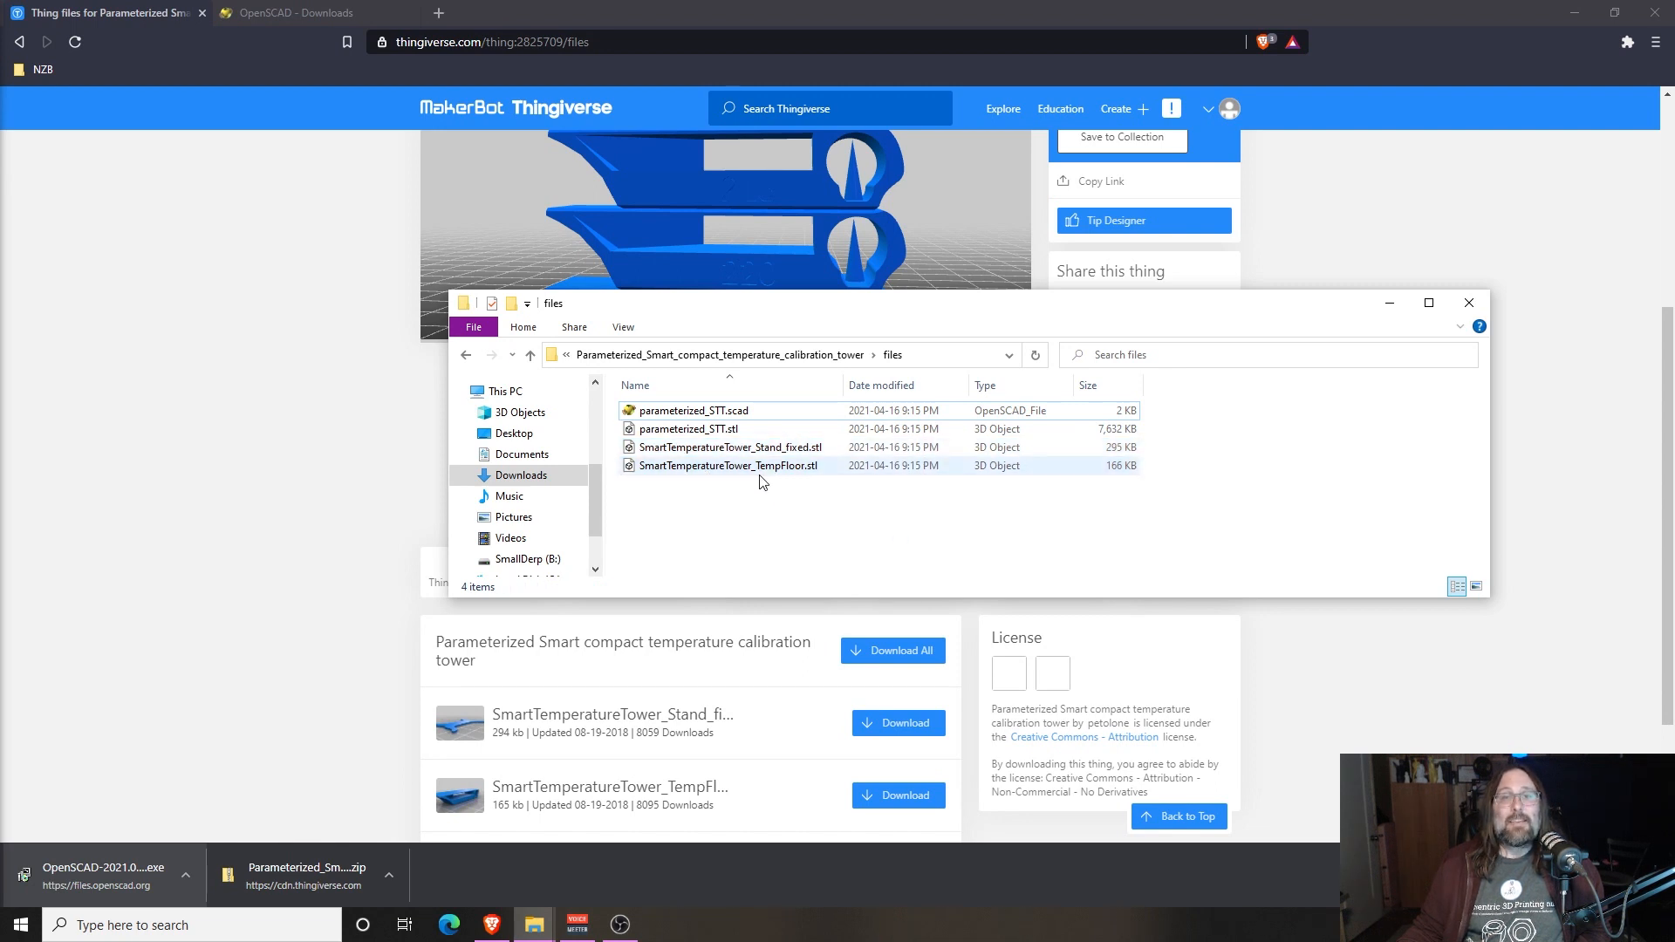
double_click(700, 414)
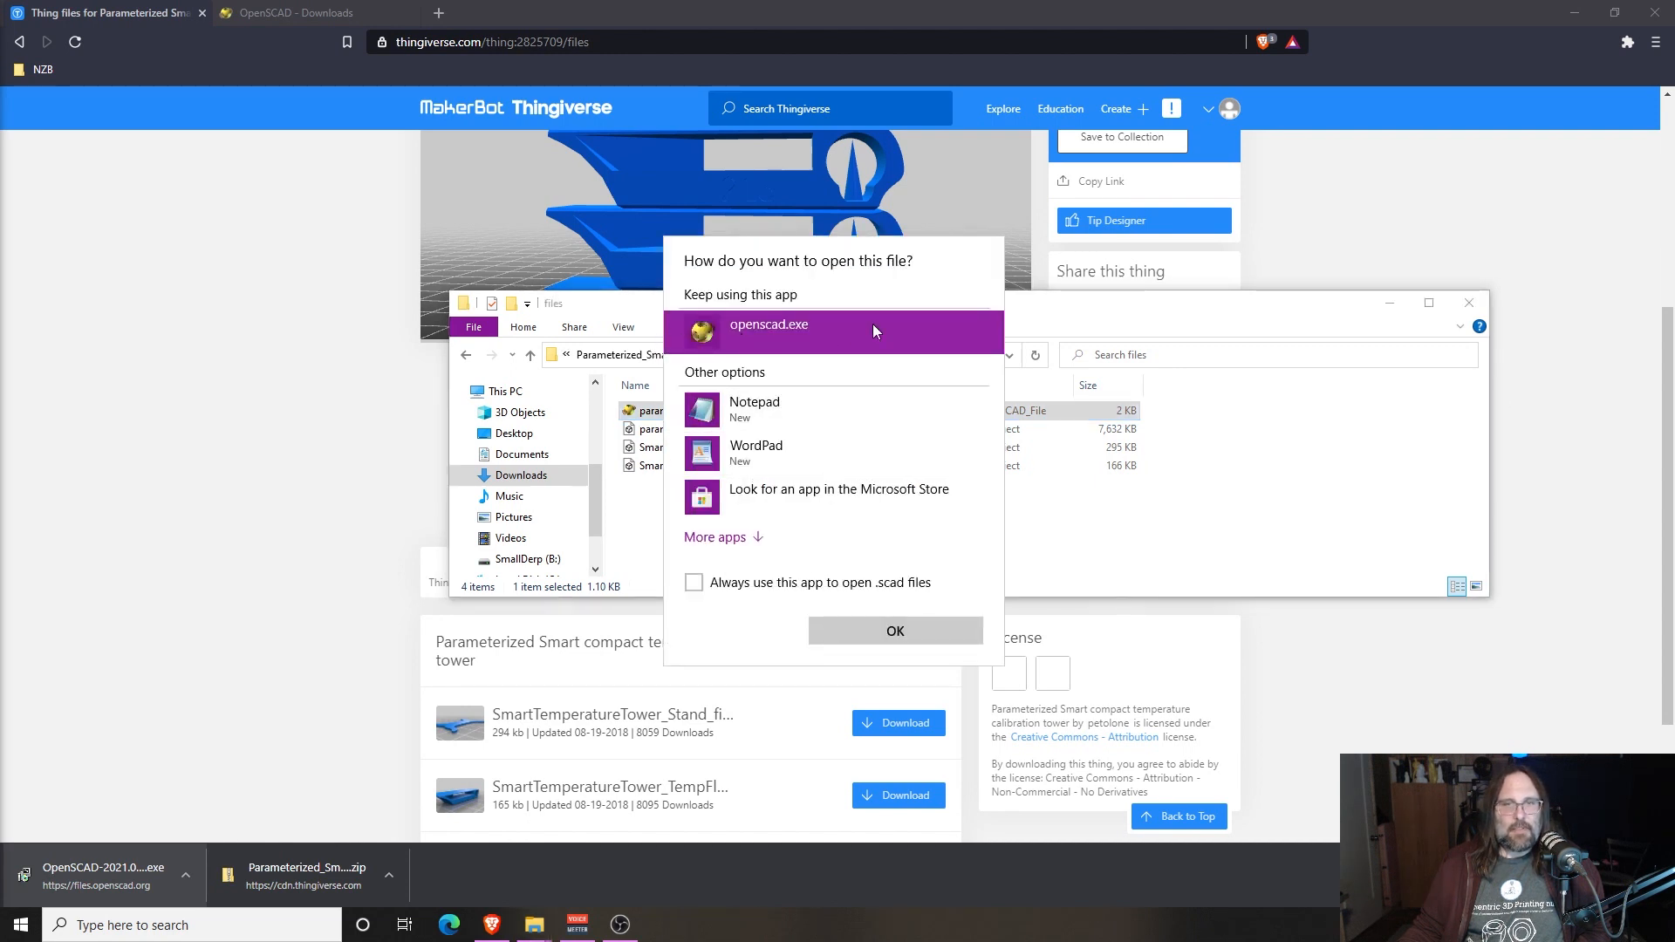
left_click(694, 583)
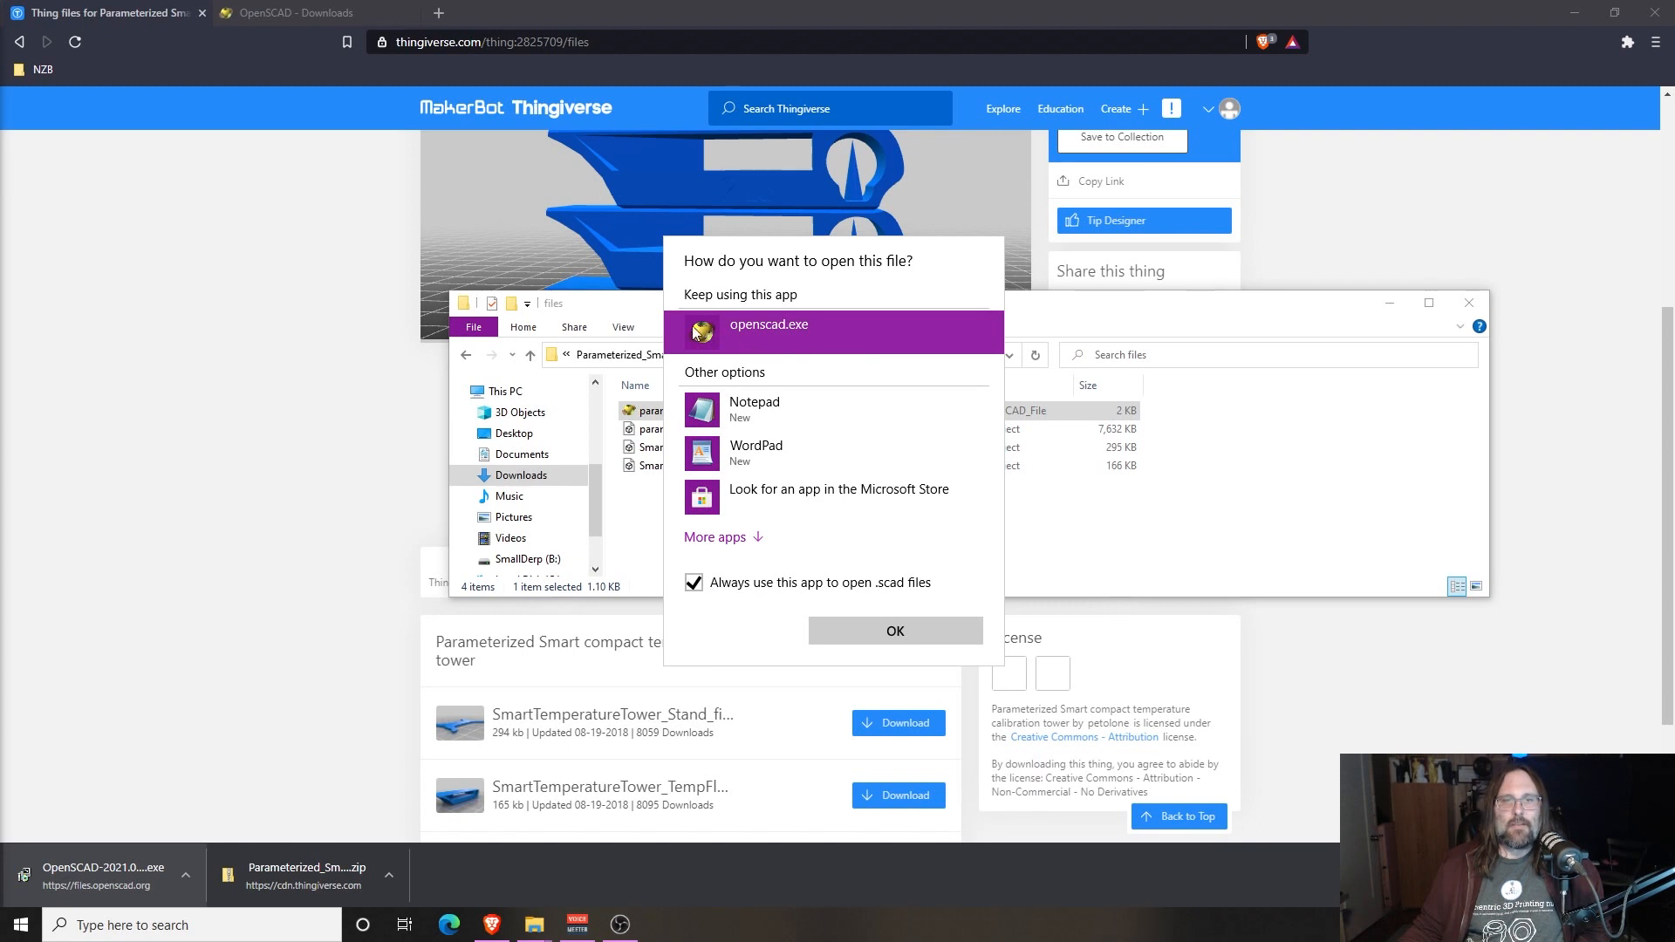
left_click(888, 629)
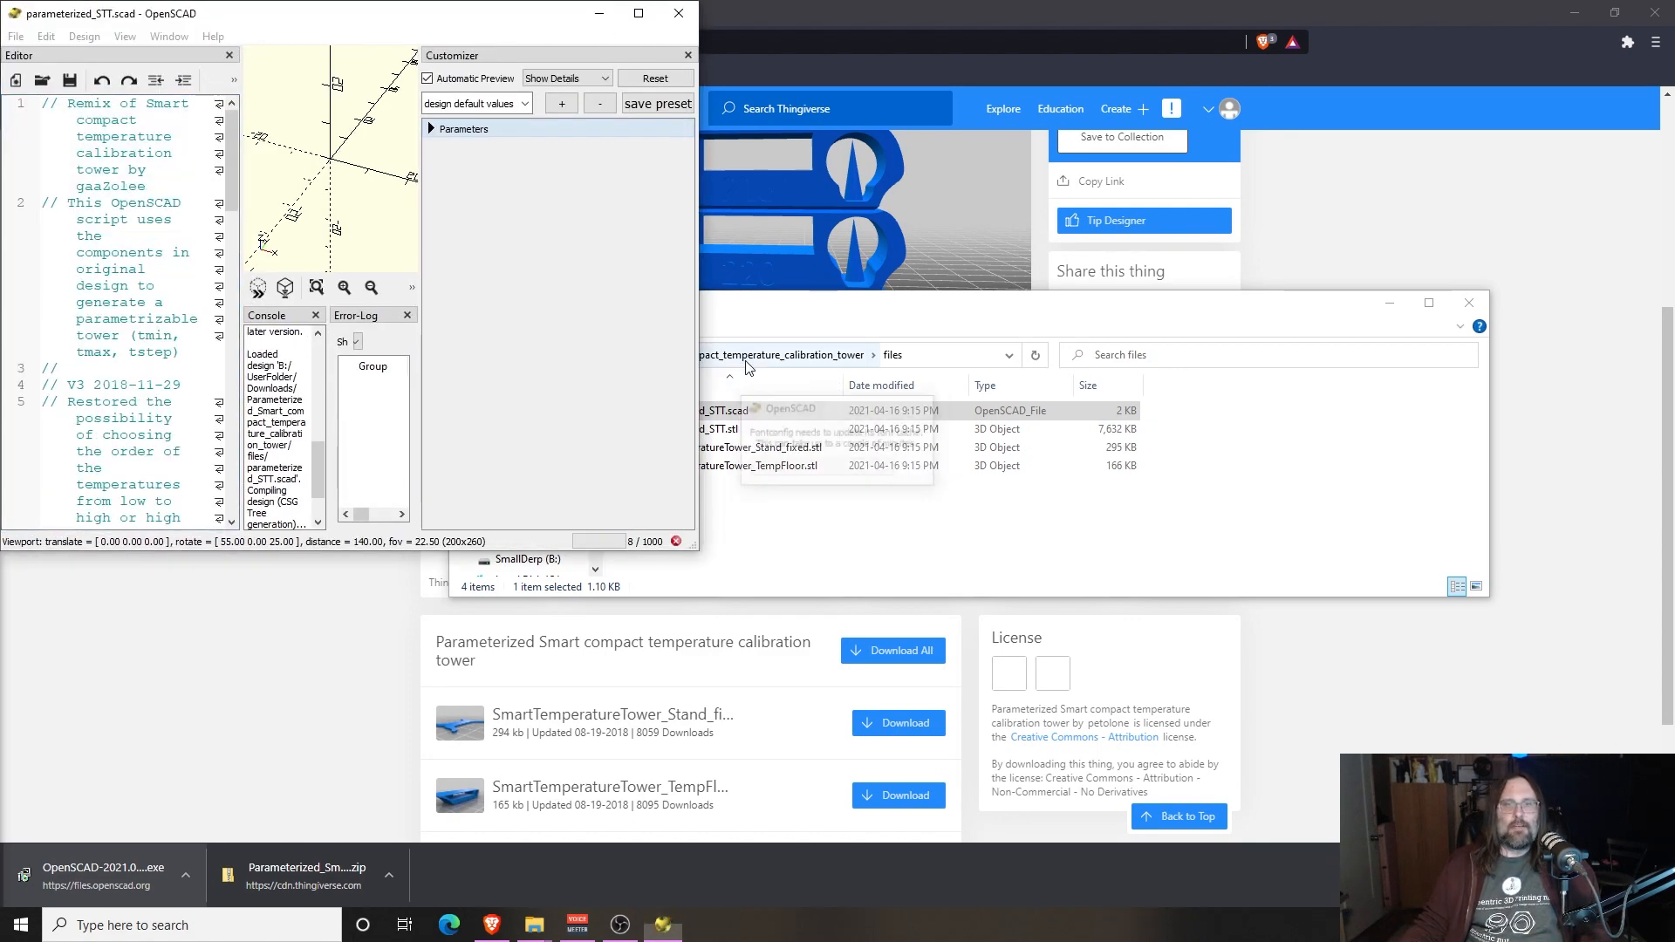
left_click(638, 13)
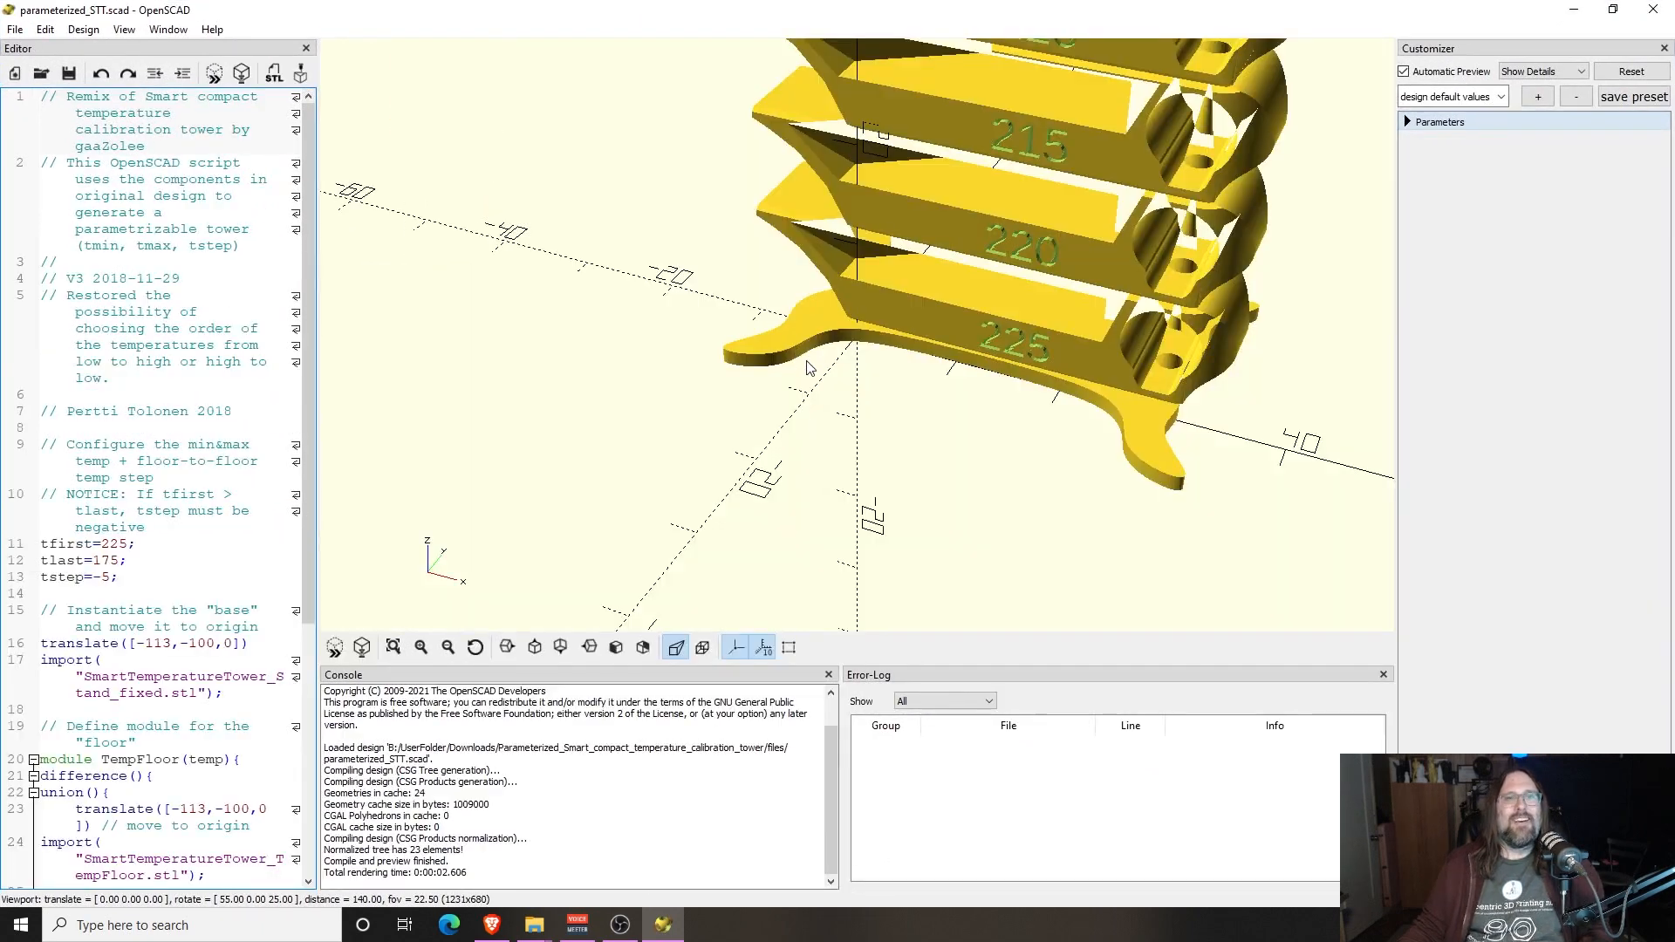
Examine the whole default temperature tower from the front and refresh its preview
scroll(808, 367, "down", 10)
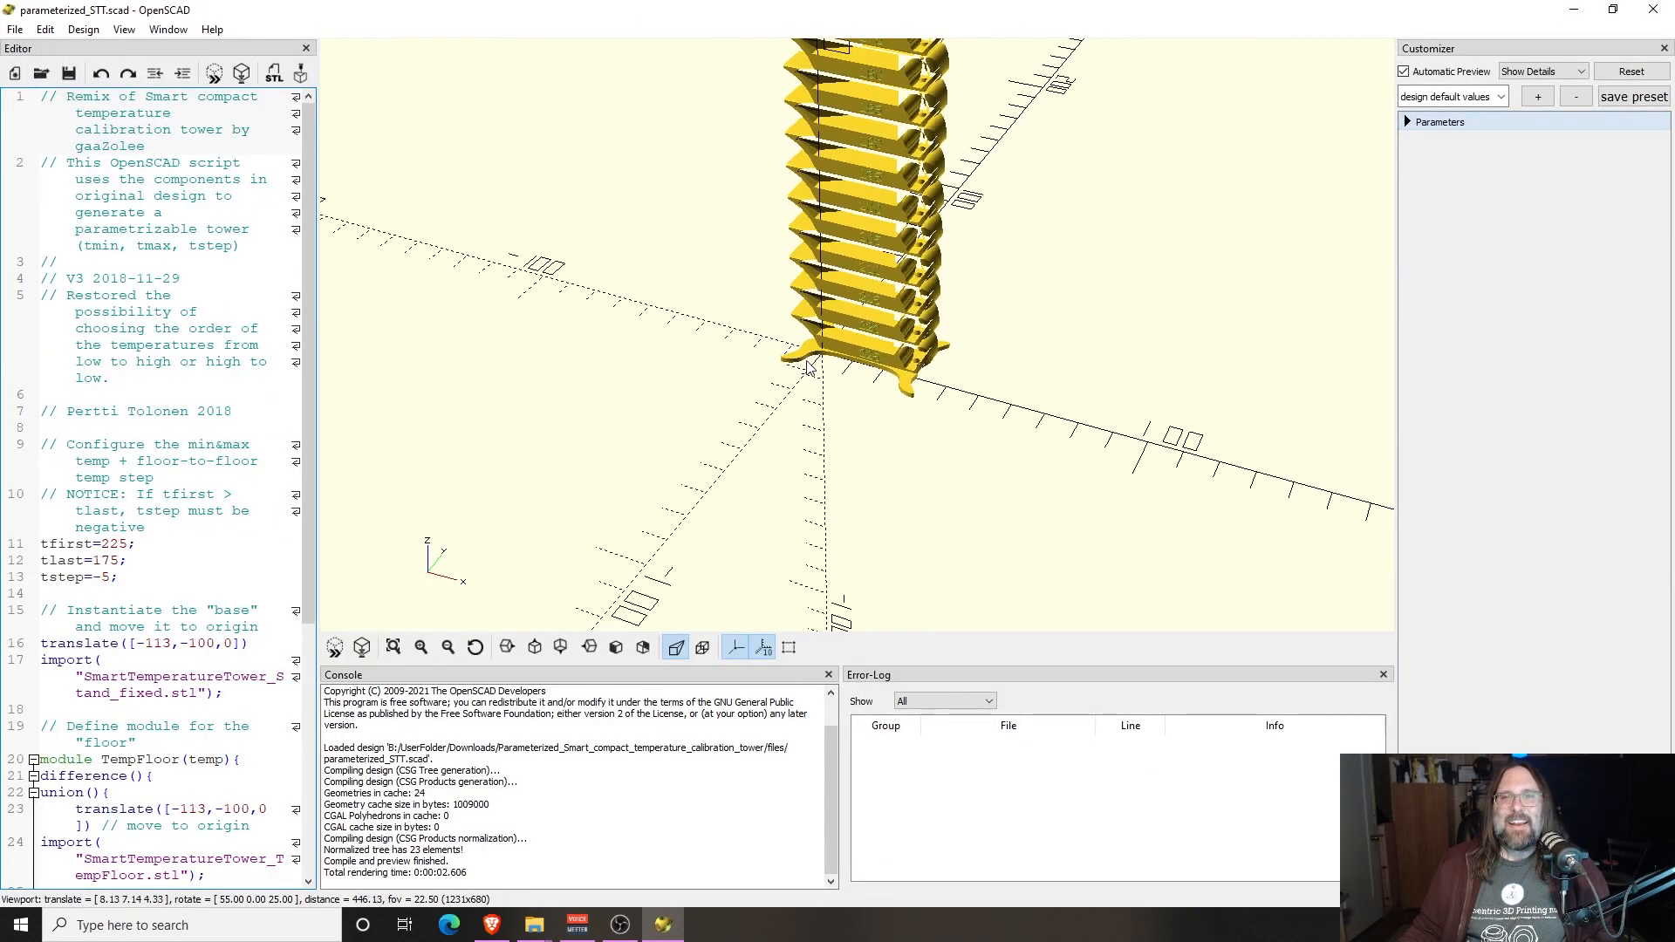
scroll(808, 366, "down", 5)
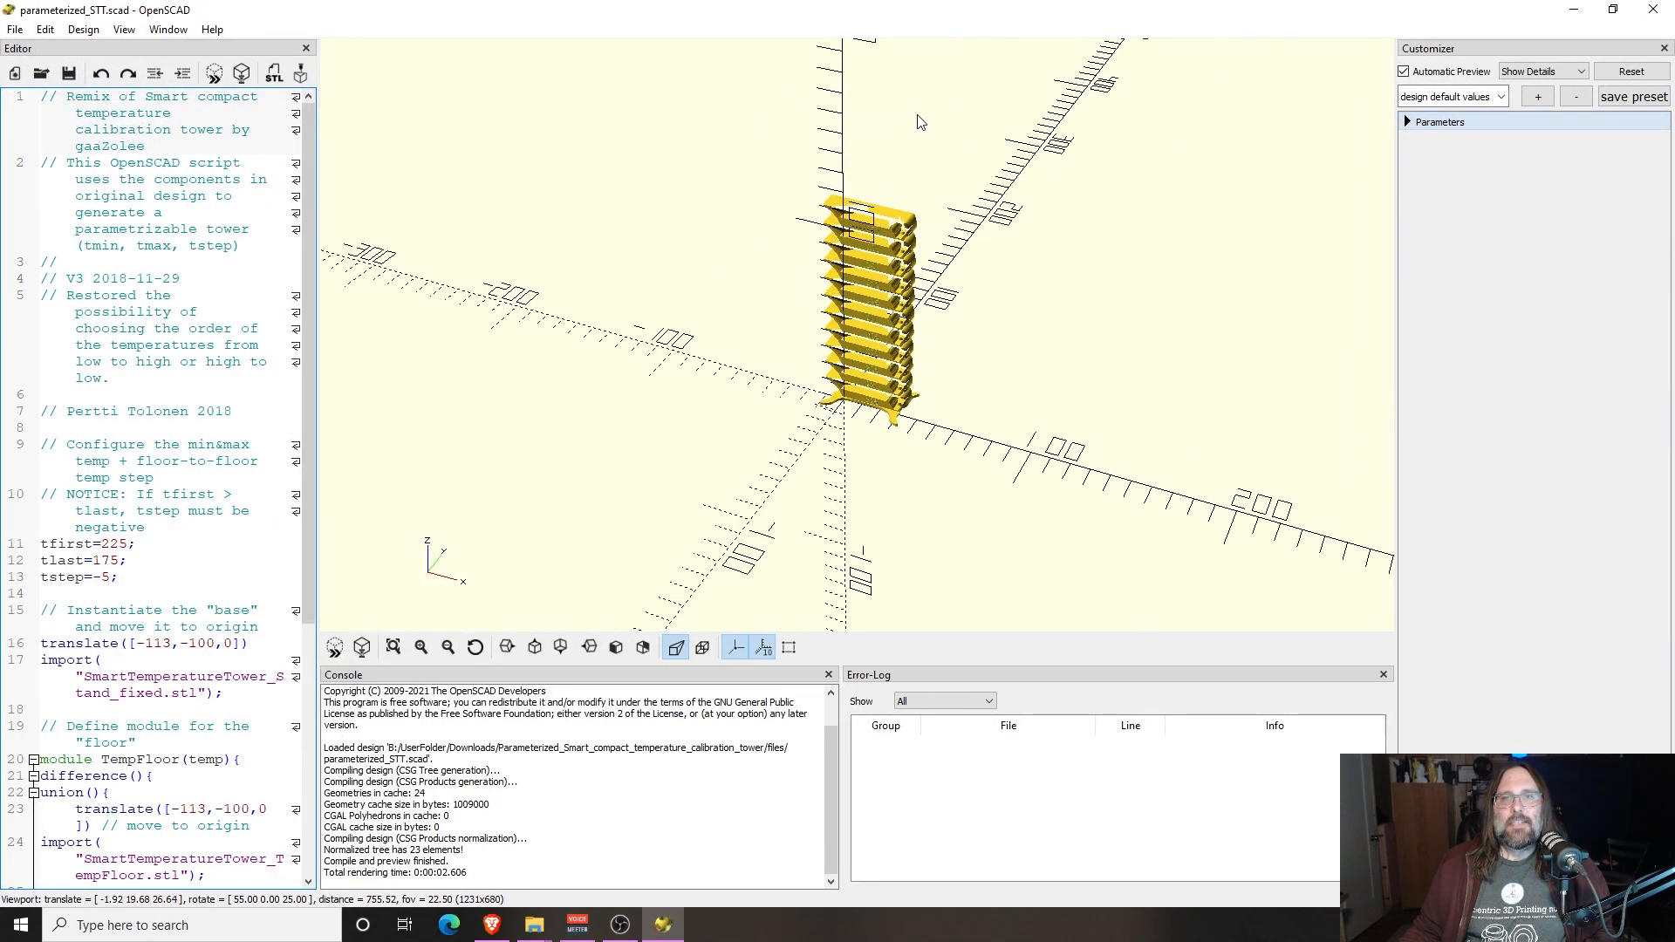
scroll(917, 116, "up", 4)
left_click_drag(1003, 408, 987, 283)
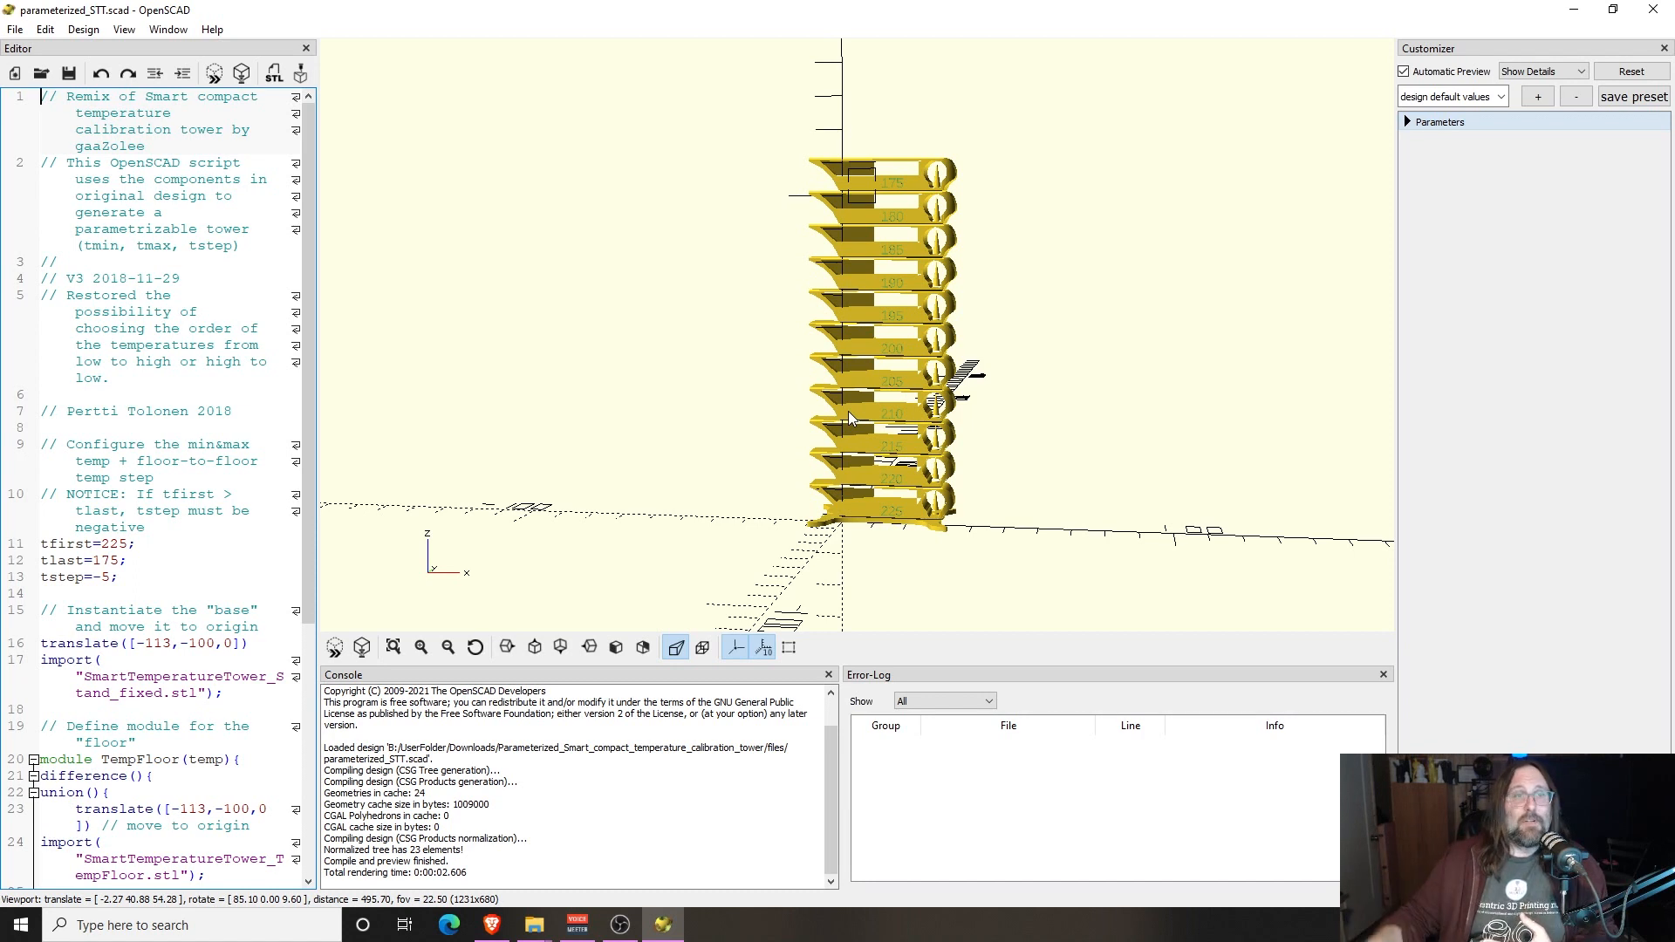
left_click(212, 76)
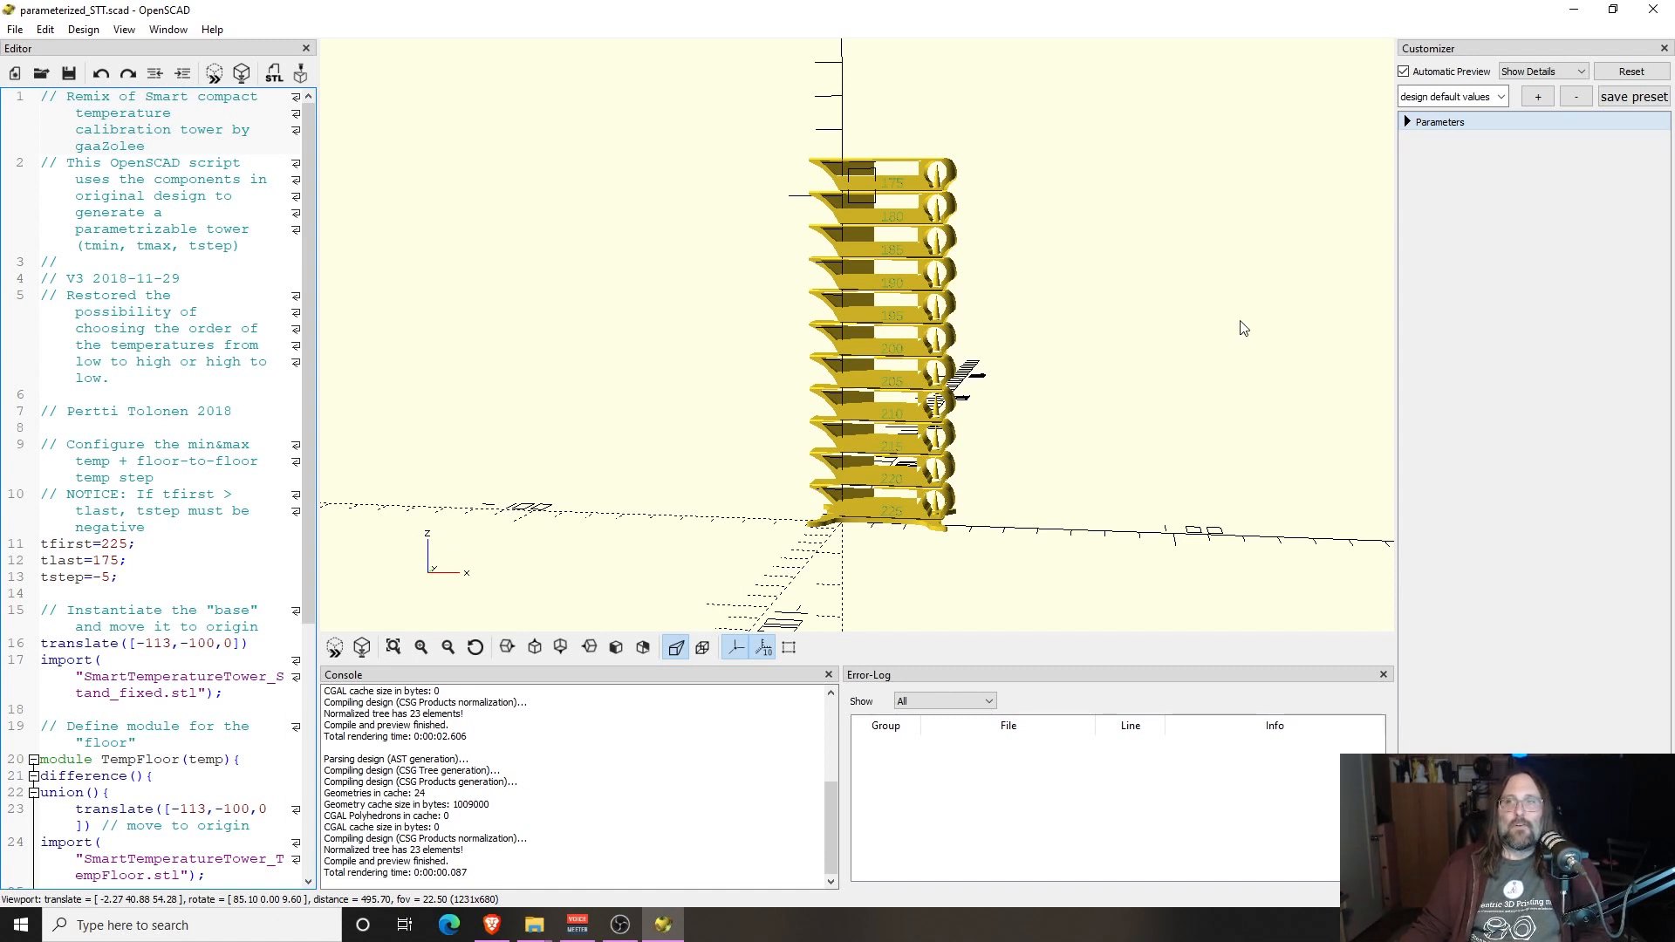
Set the tower's tlast parameter to 200 in the Customizer and preview the changed tower
left_click(1409, 123)
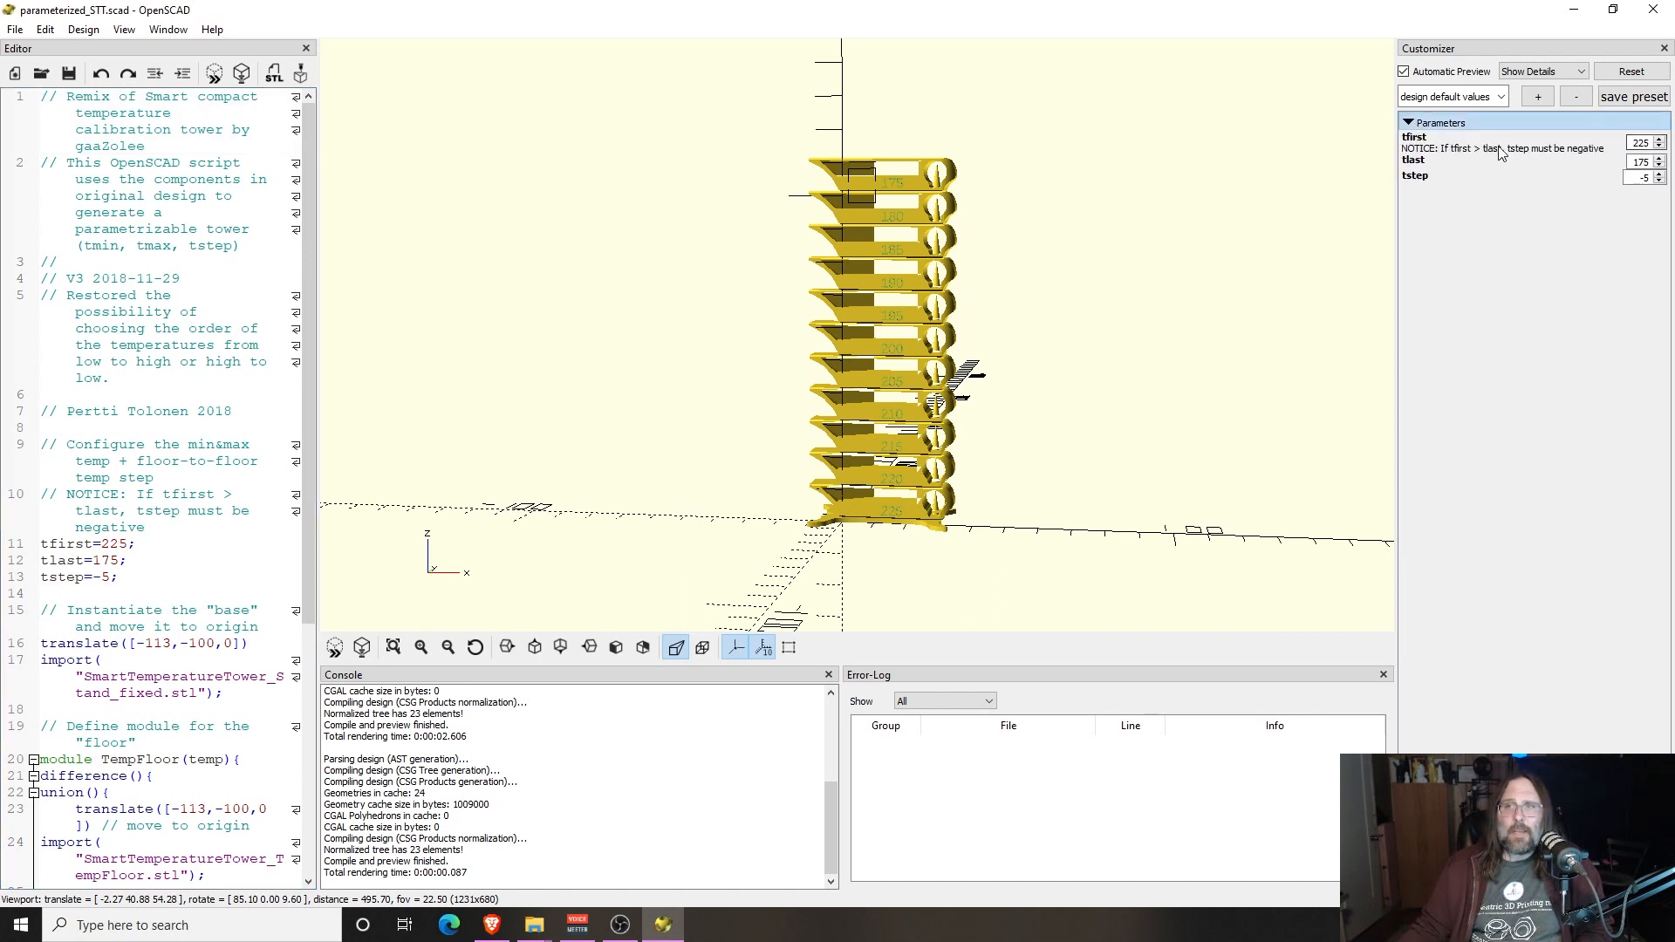
left_click(1409, 123)
left_click(1410, 123)
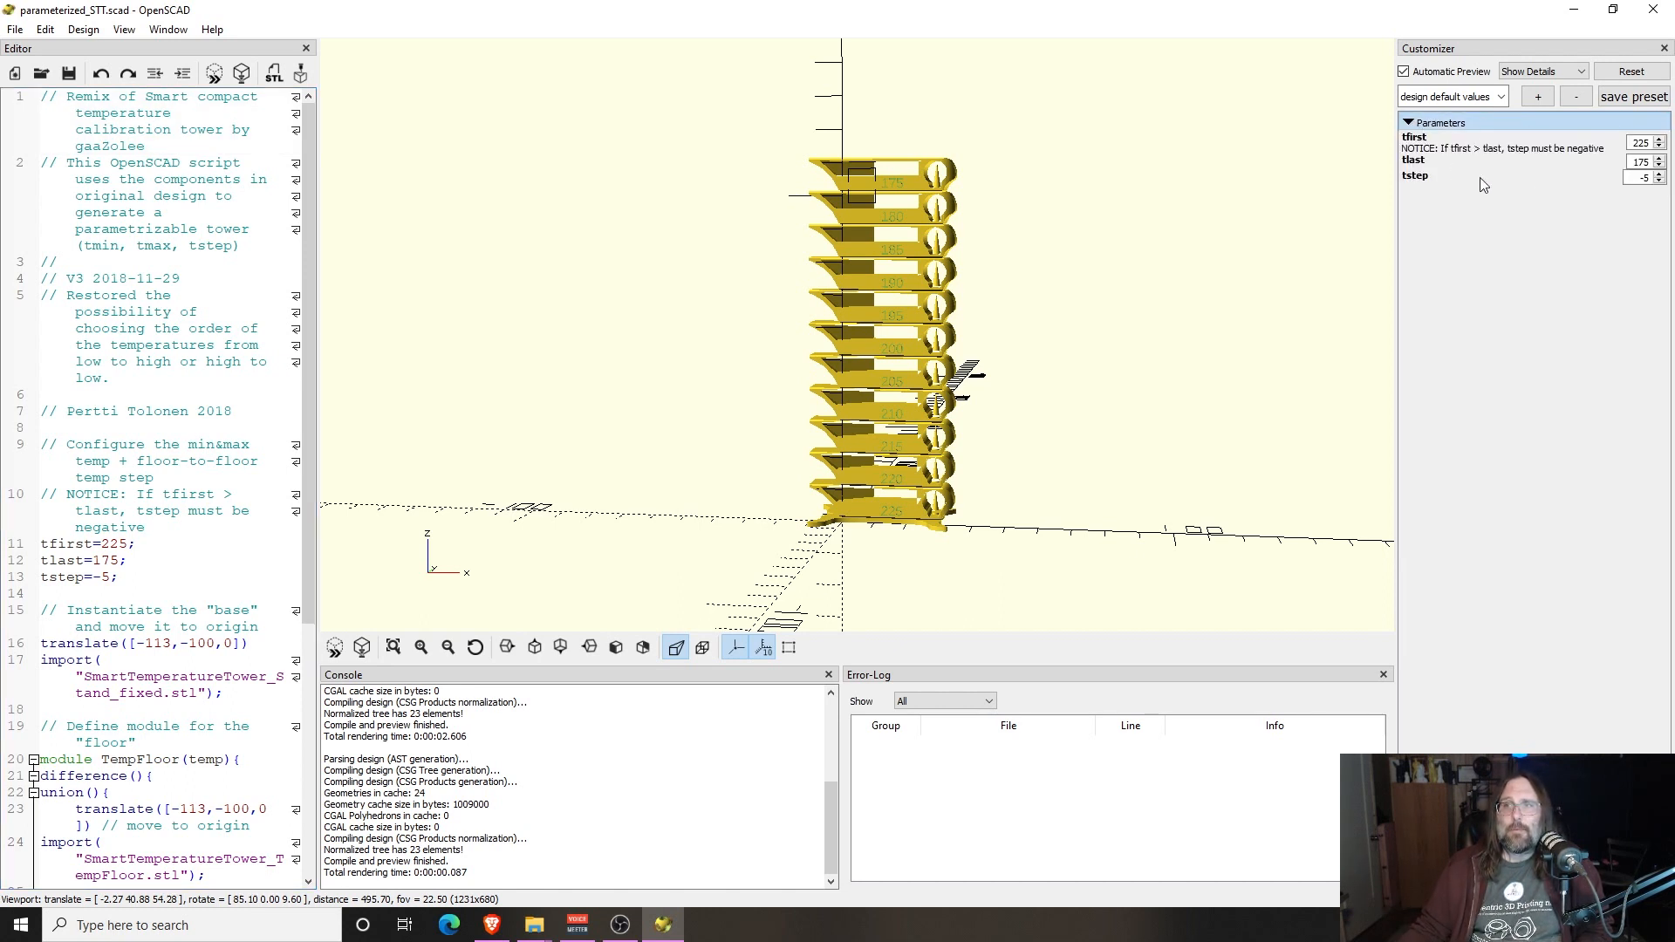
double_click(1636, 163)
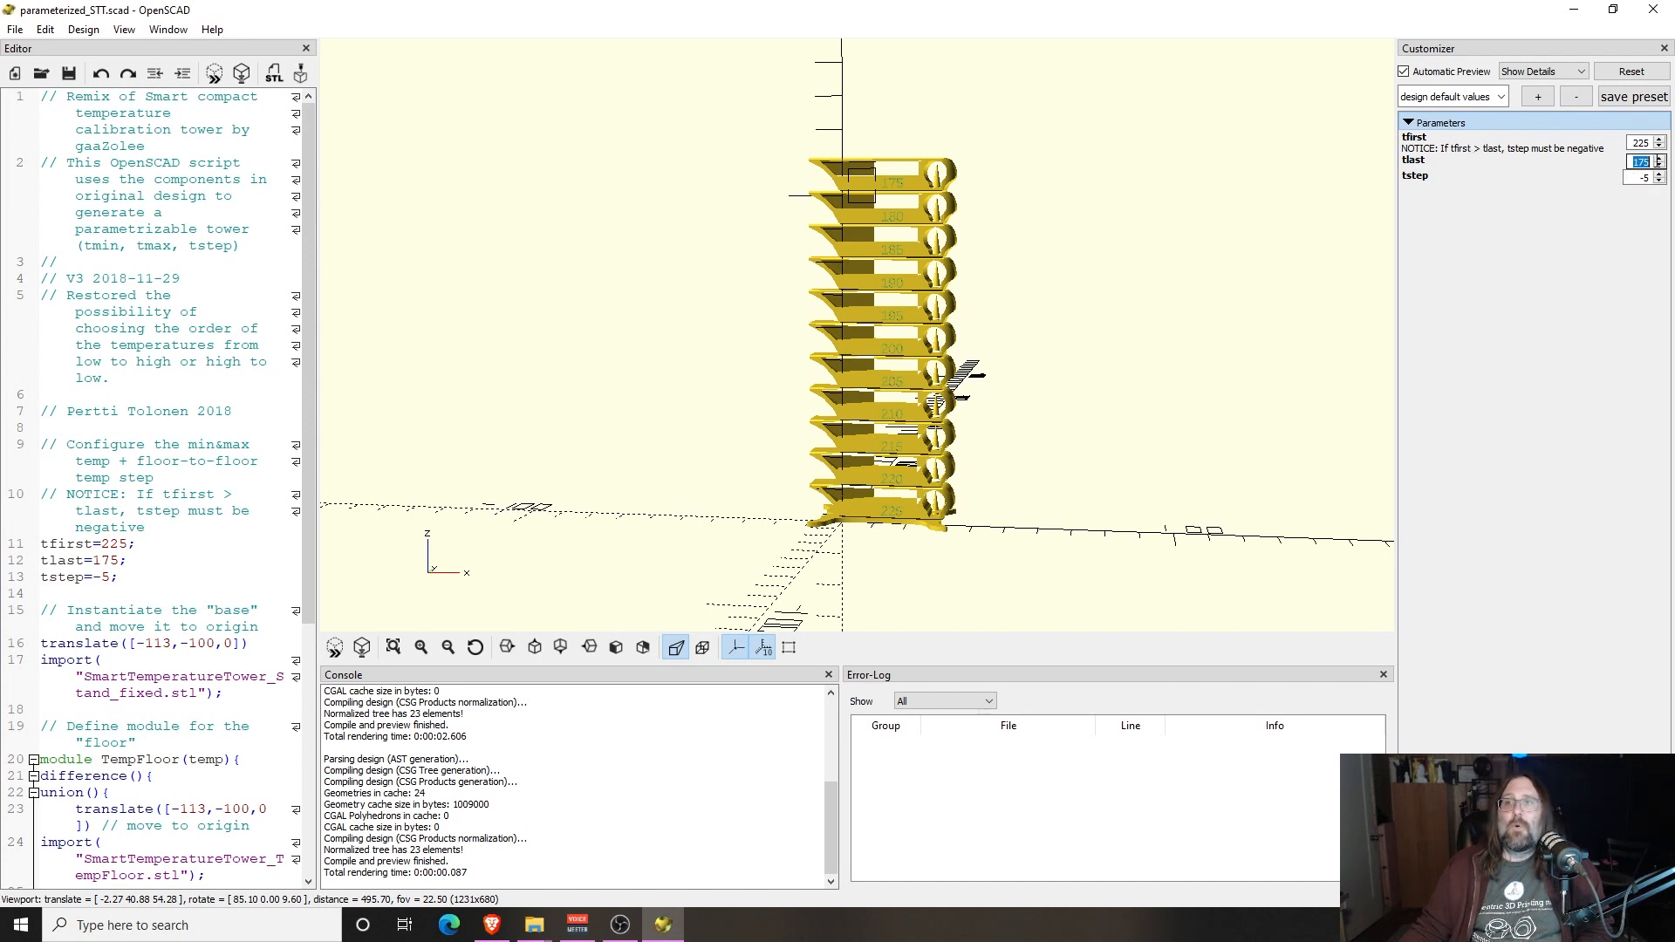
left_click(1656, 146)
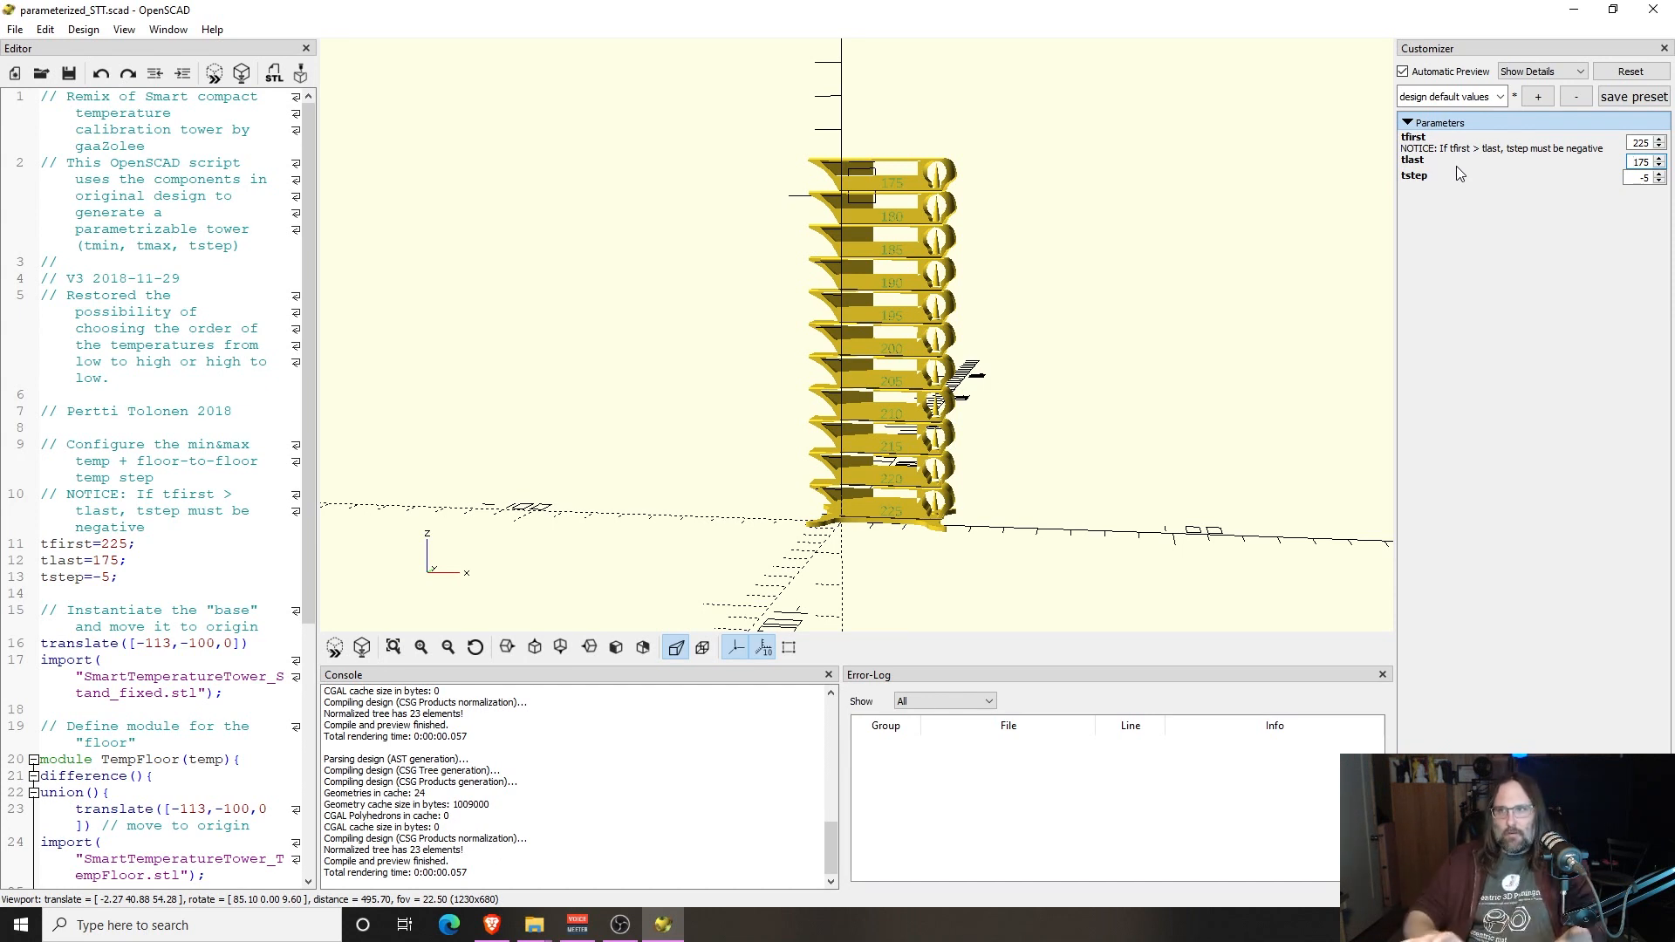
double_click(1632, 162)
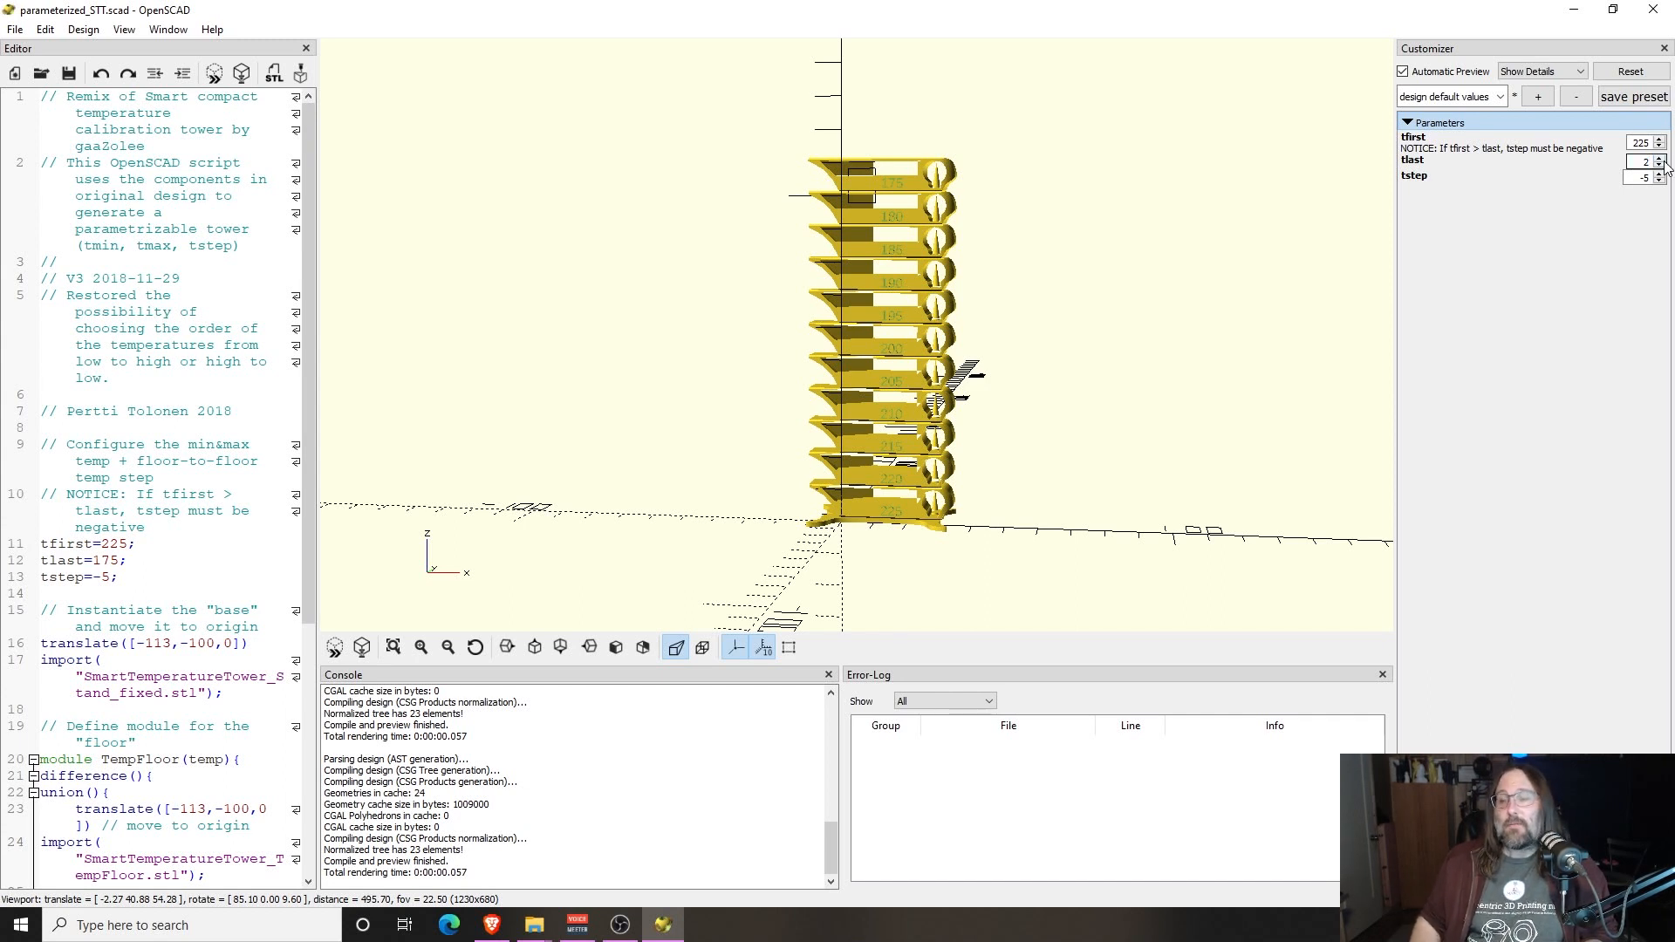
type("200")
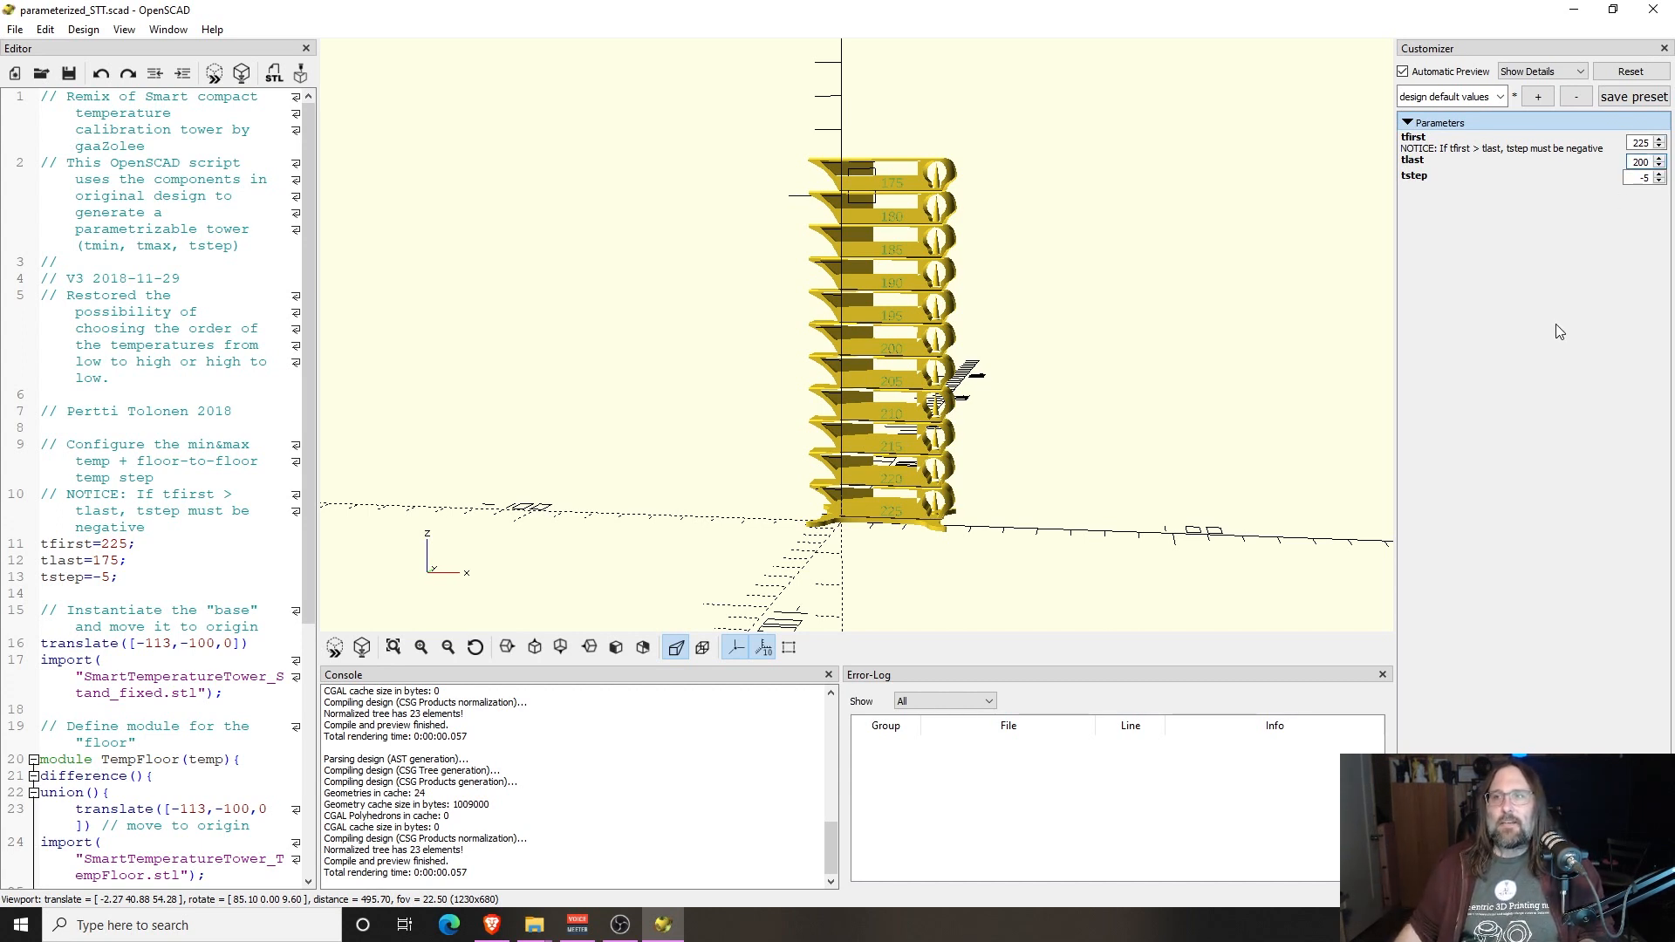
left_click(1625, 247)
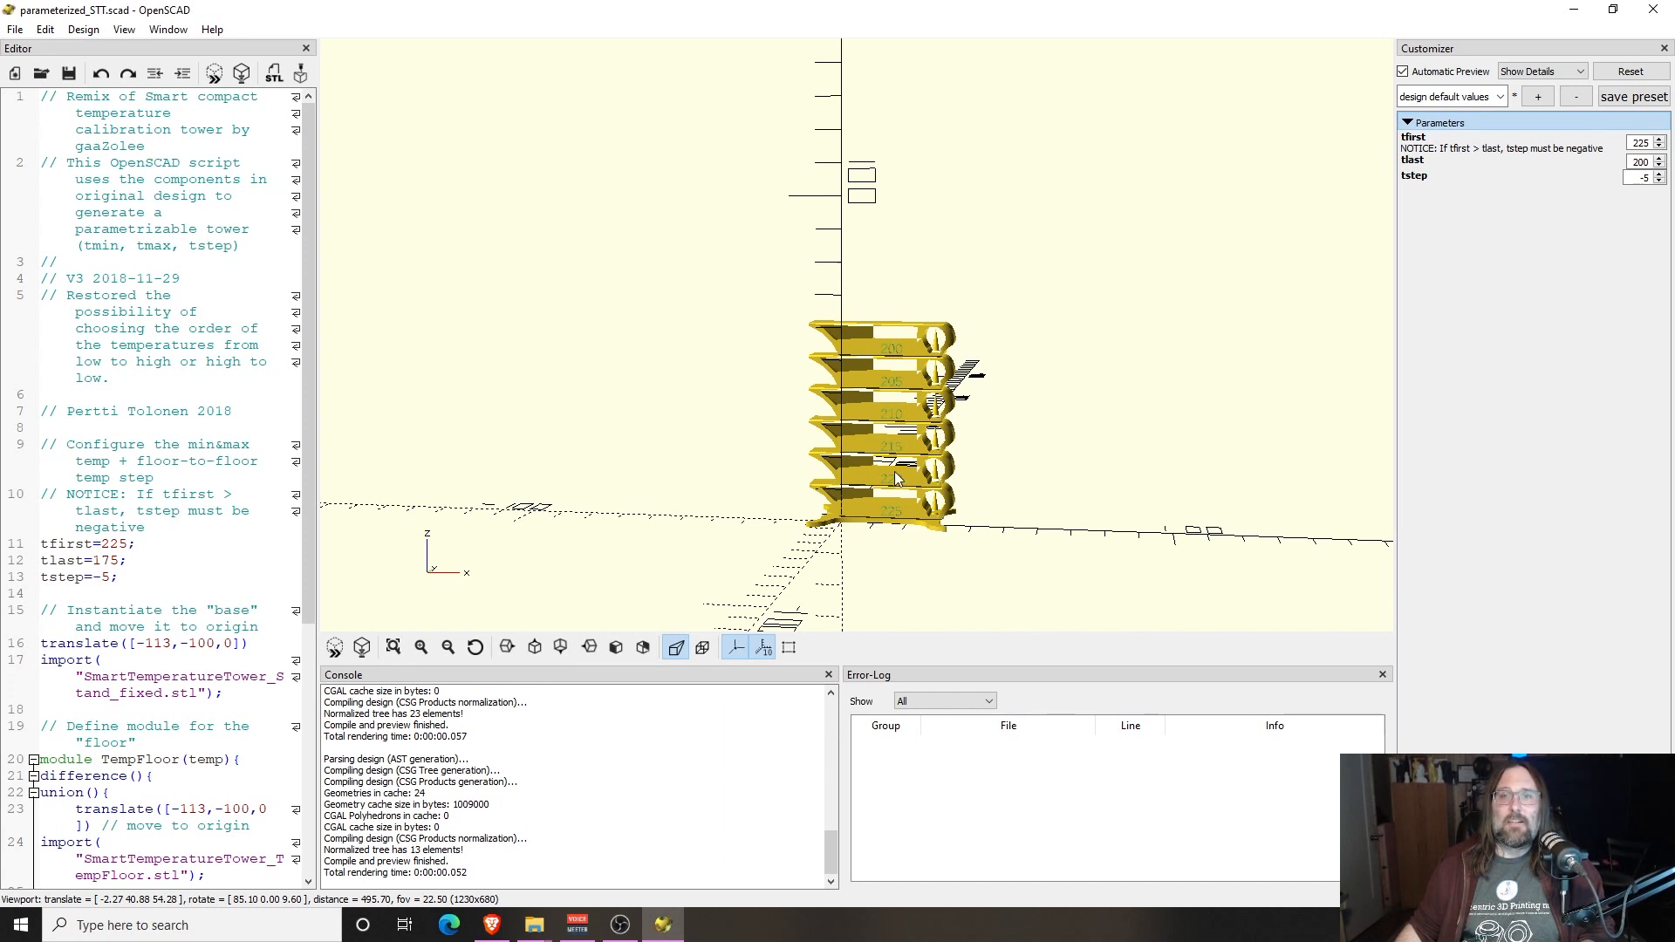
left_click(214, 73)
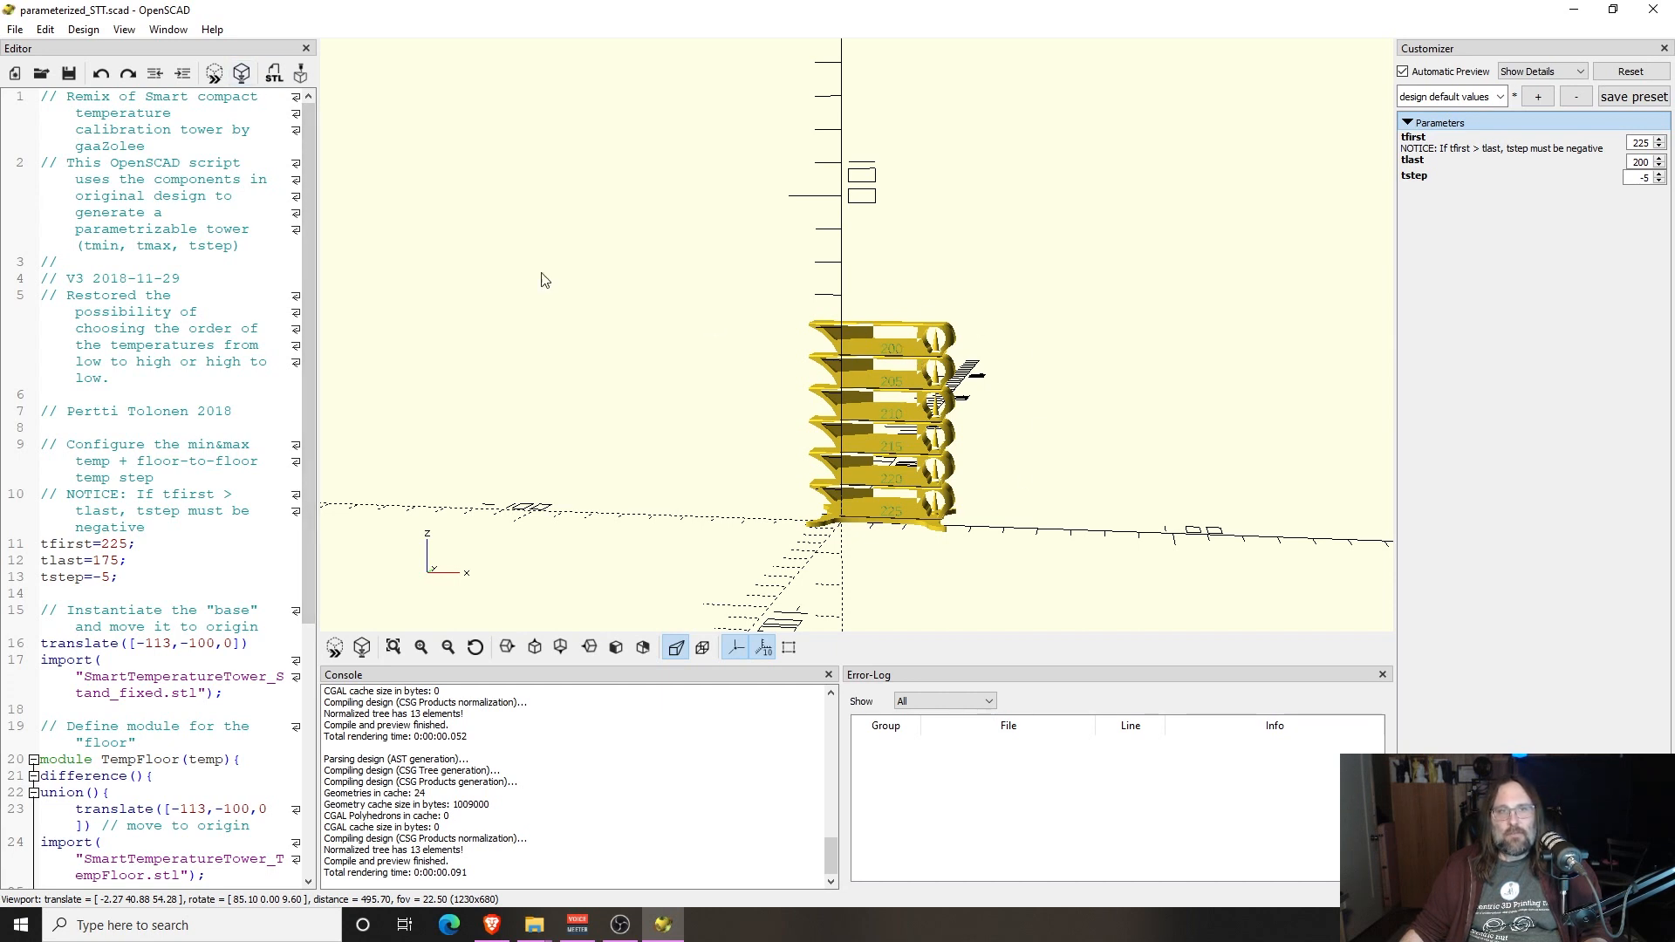
Render the customized tower and export it as an STL file named parameterized_STTNew.stl
left_click(275, 76)
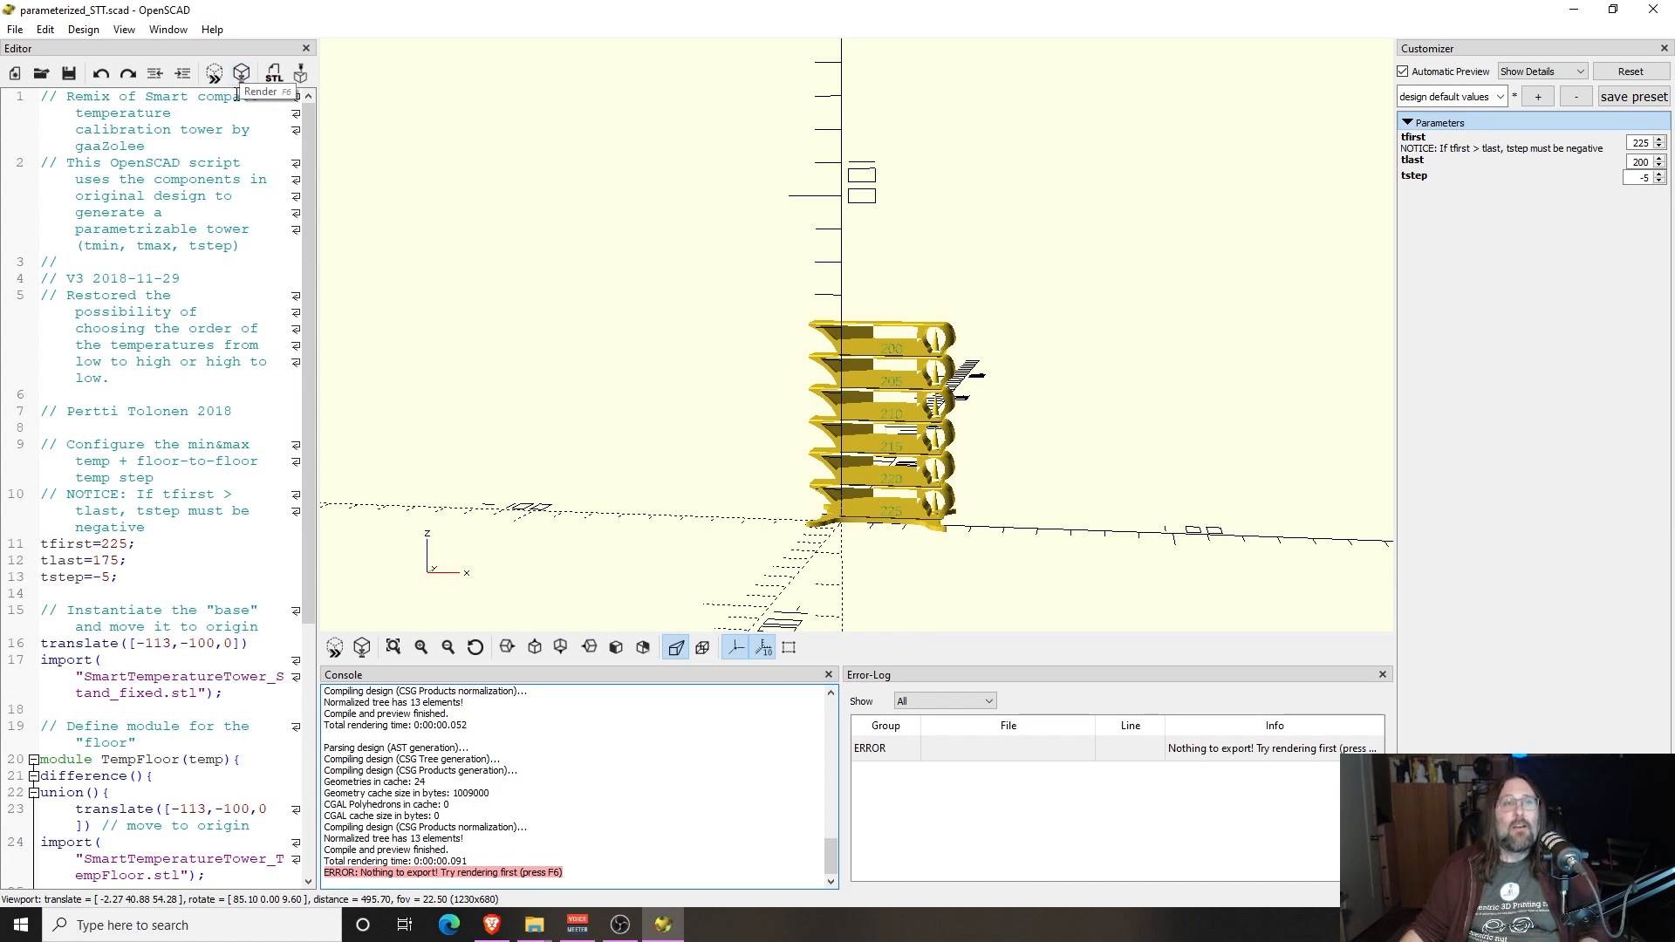
left_click(241, 74)
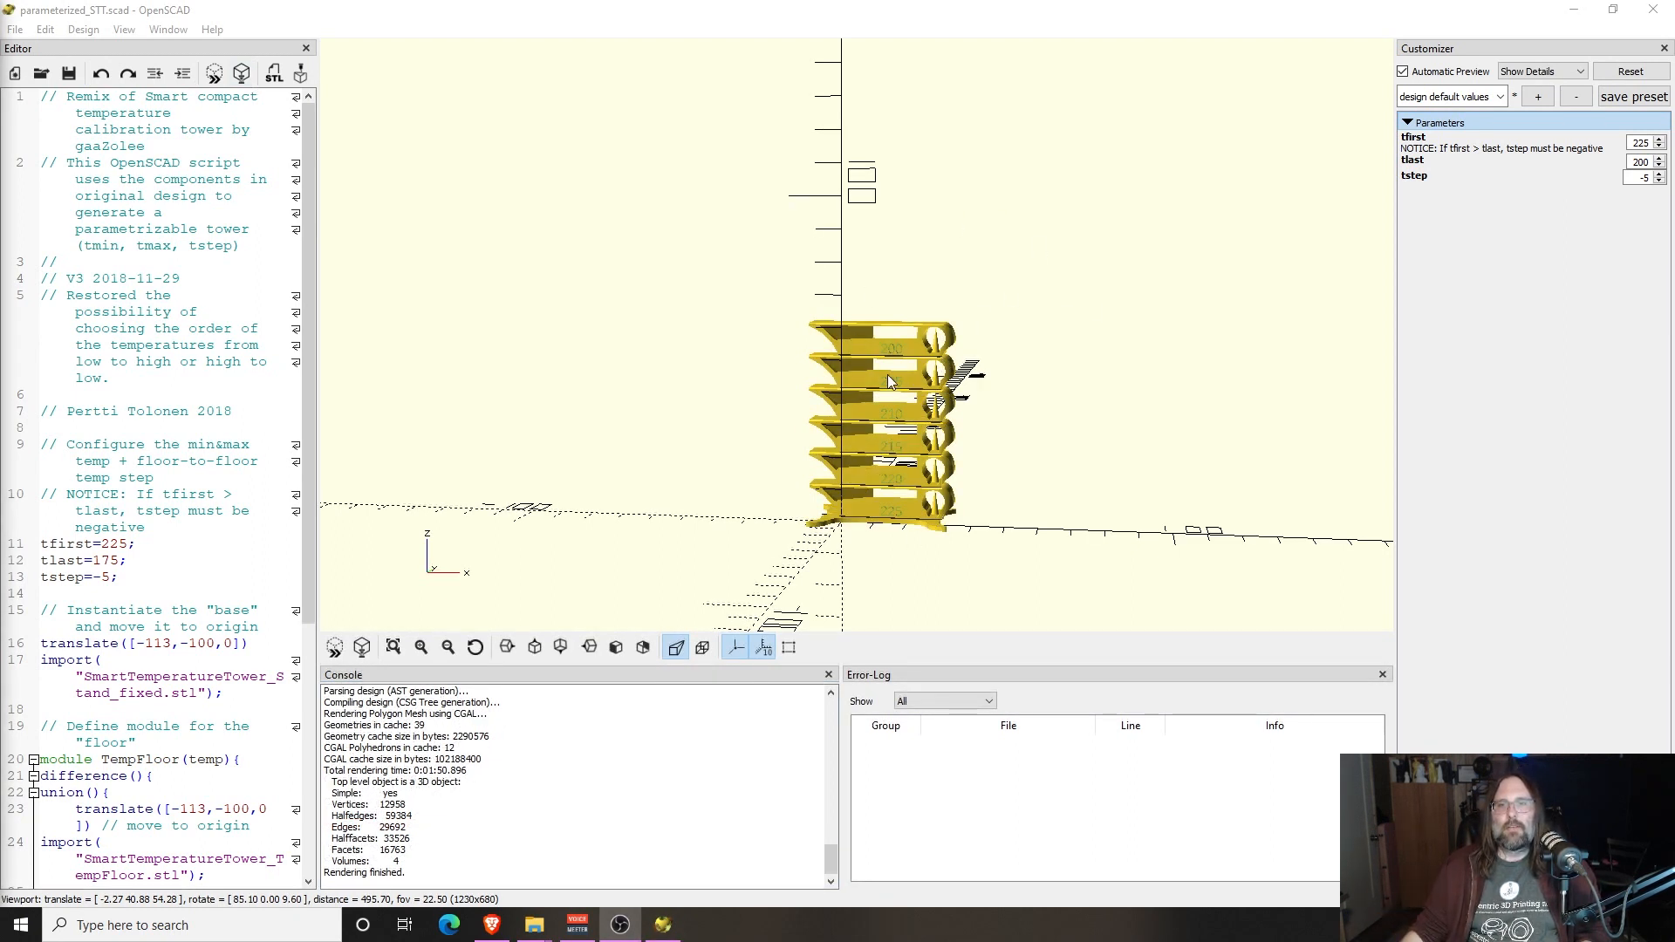
left_click(279, 83)
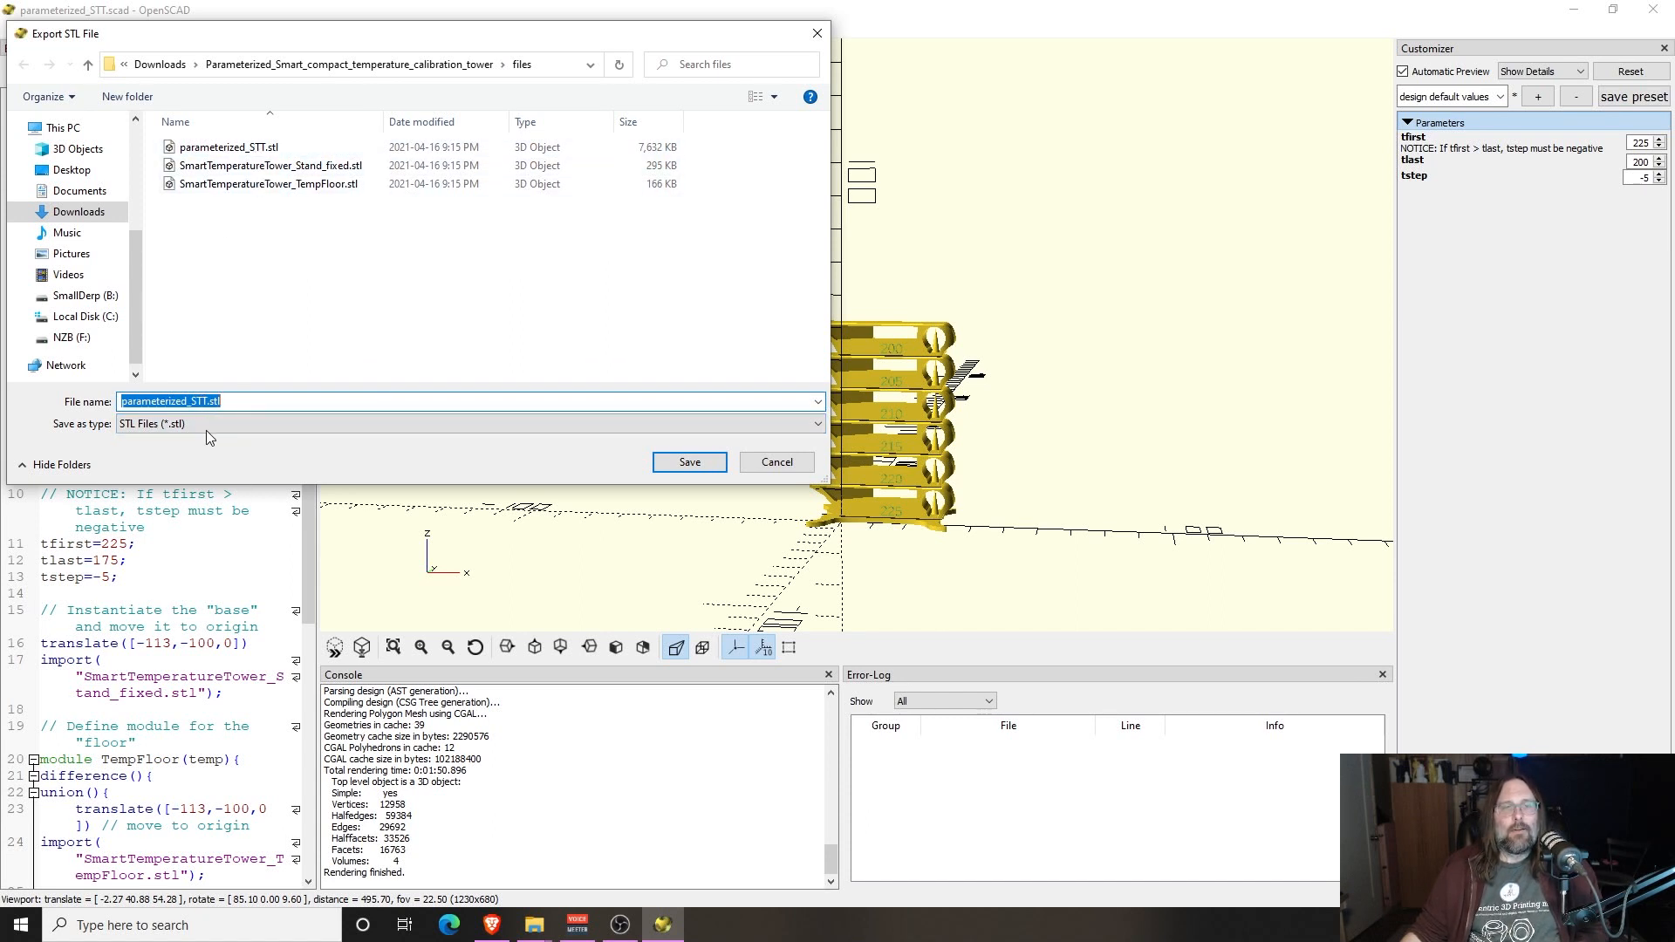
left_click(203, 401)
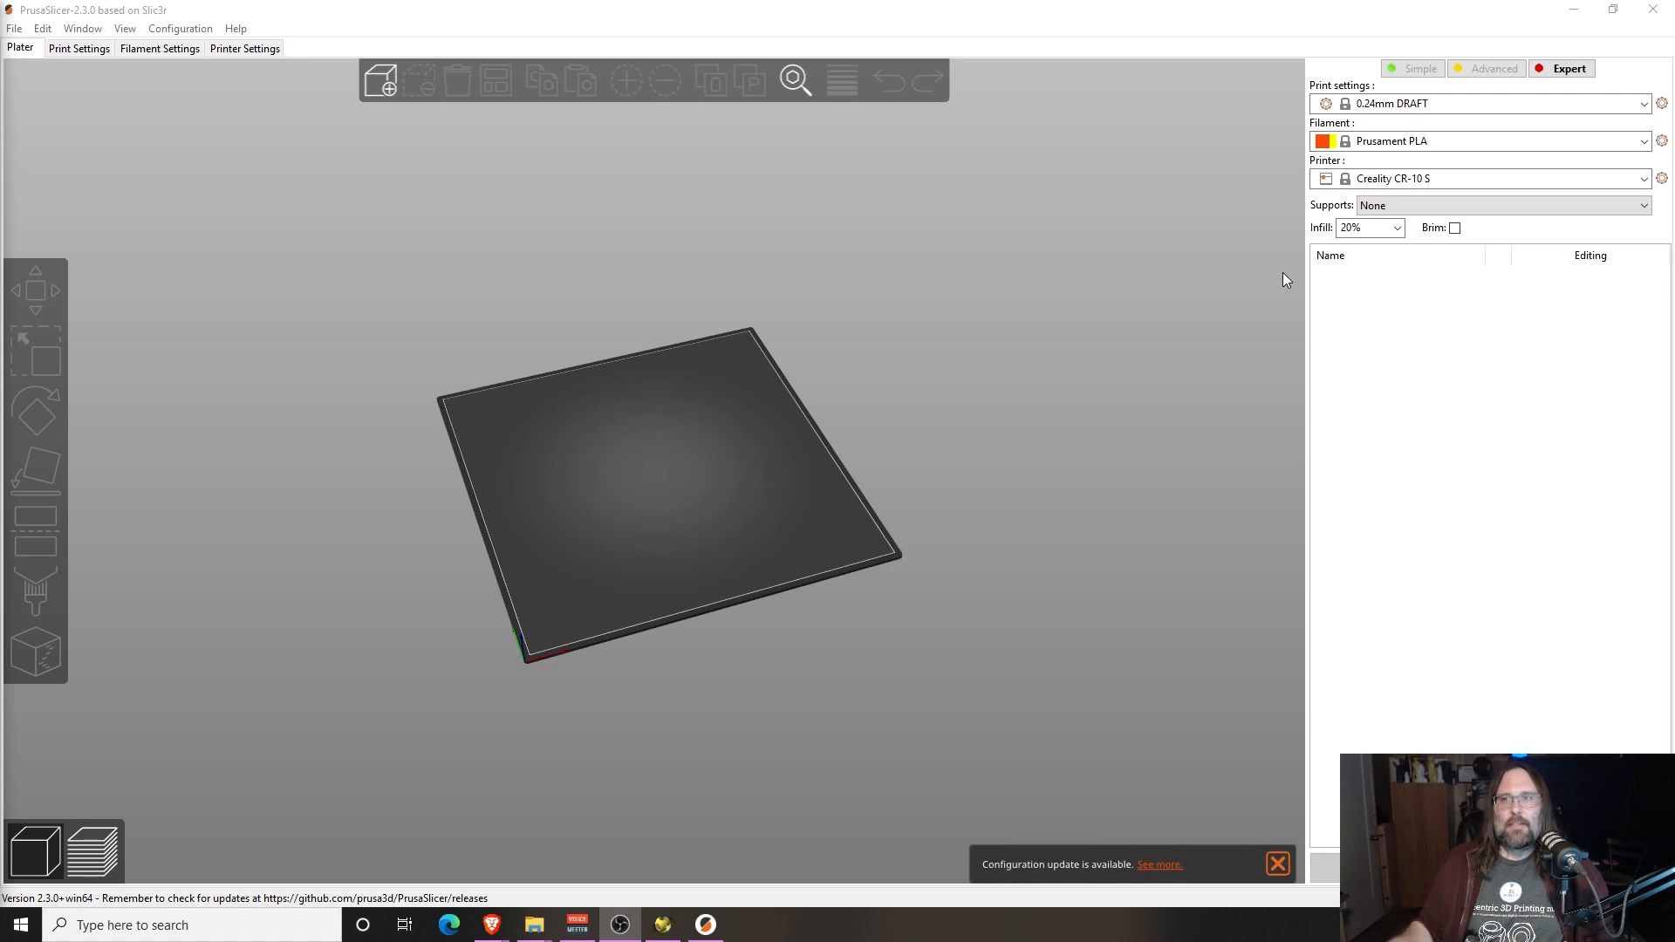
In PrusaSlicer, choose the 0.20mm NORMAL print settings preset
left_click(1441, 107)
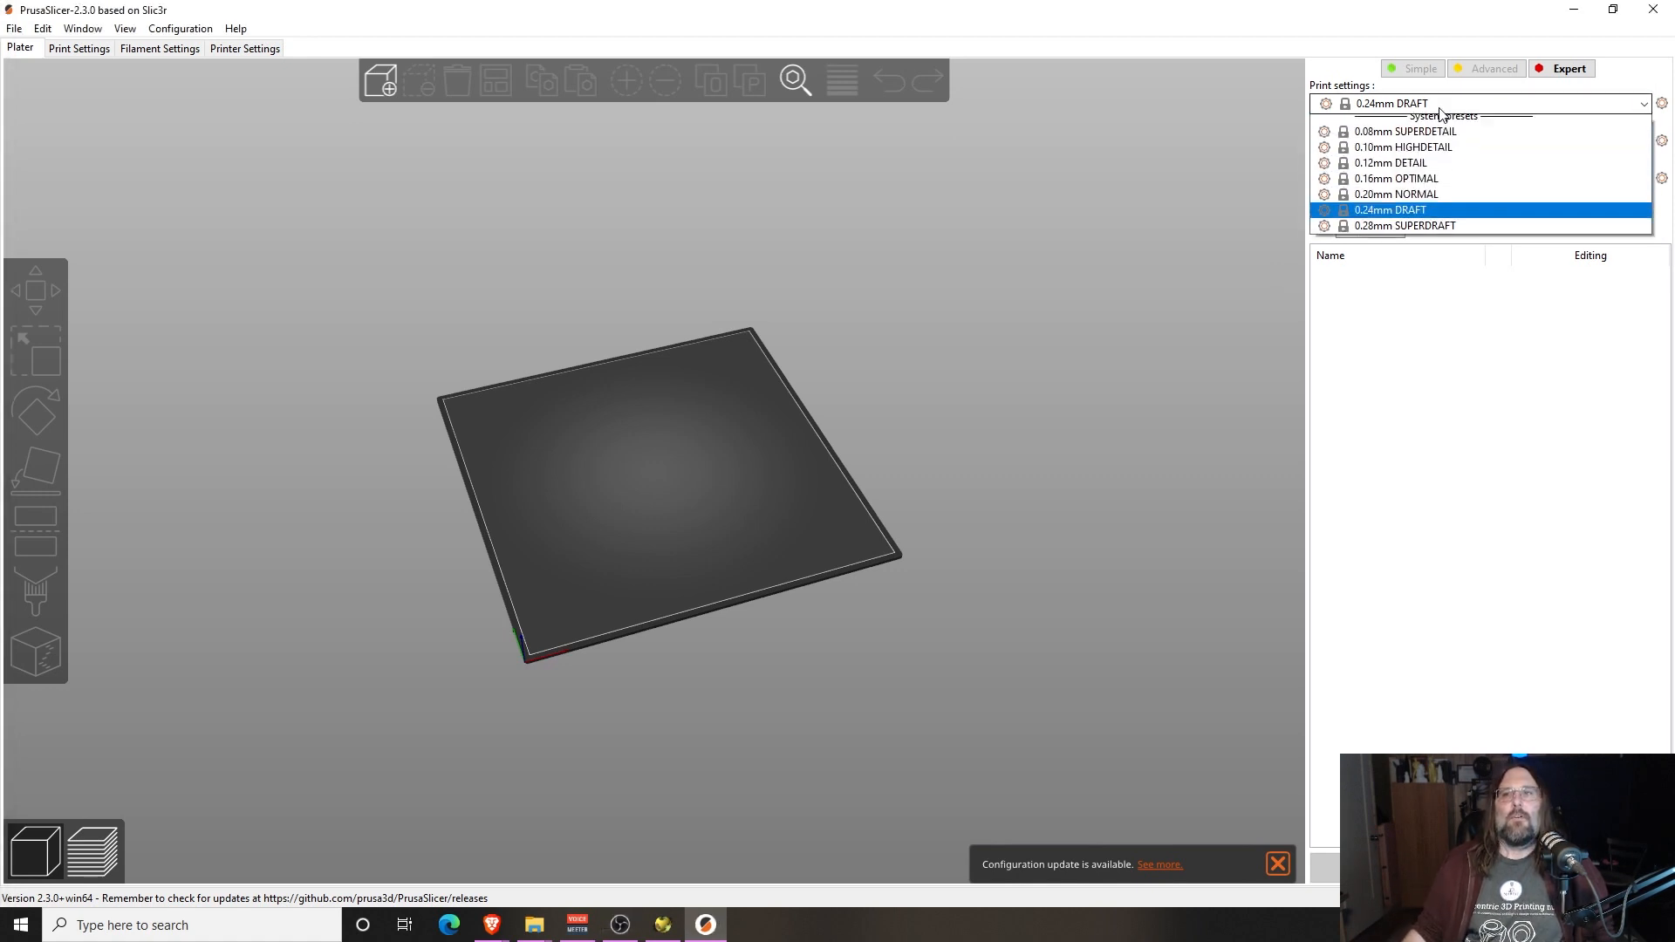
left_click(1393, 202)
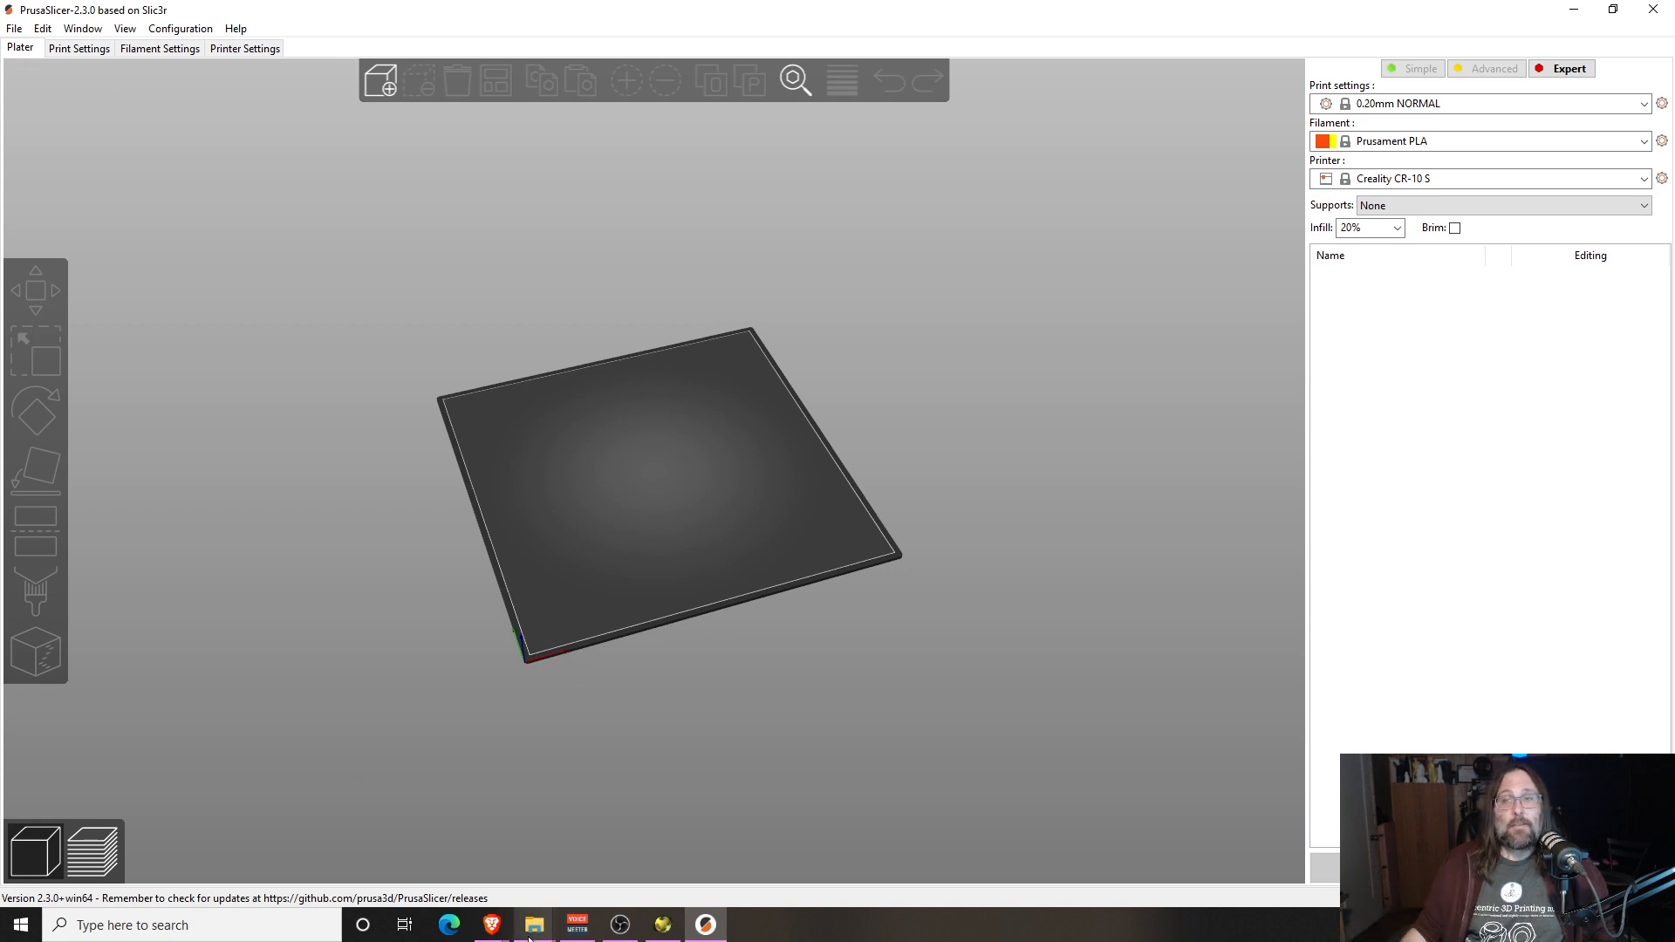
Load parameterized_STT.stl and parameterized_STTNew.stl from the downloaded files folder onto the PrusaSlicer print bed
mouse_move(529, 937)
left_click(589, 848)
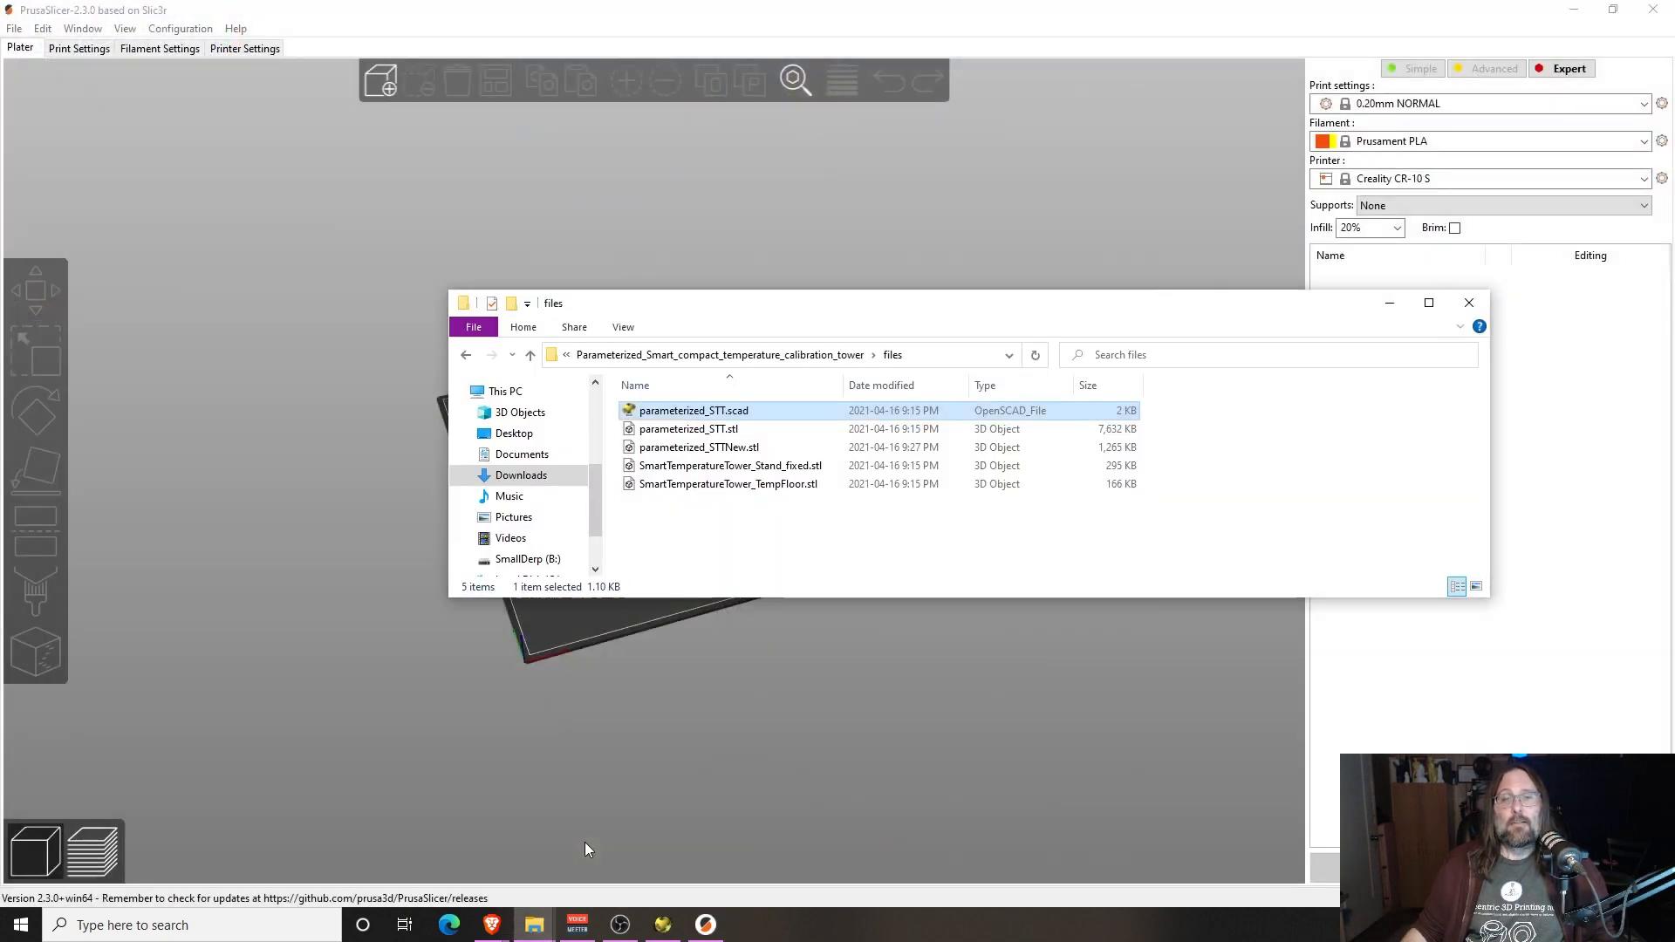
left_click_drag(804, 316, 924, 223)
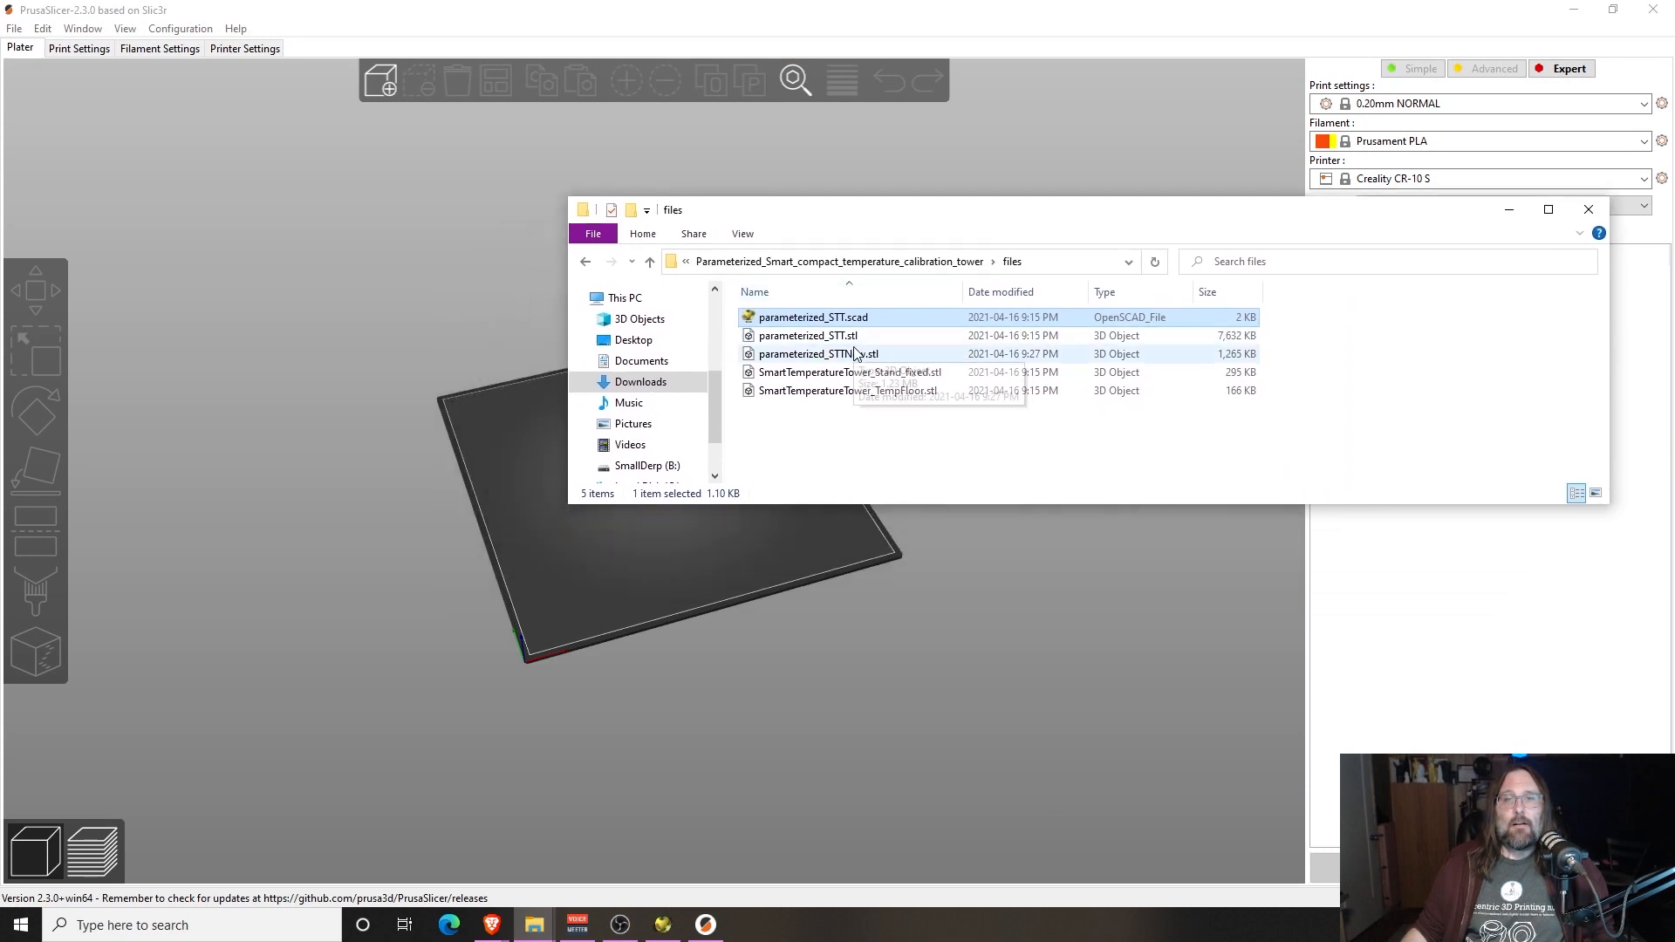
left_click(829, 336)
left_click(845, 353, "ctrl")
left_click_drag(844, 354, 473, 548)
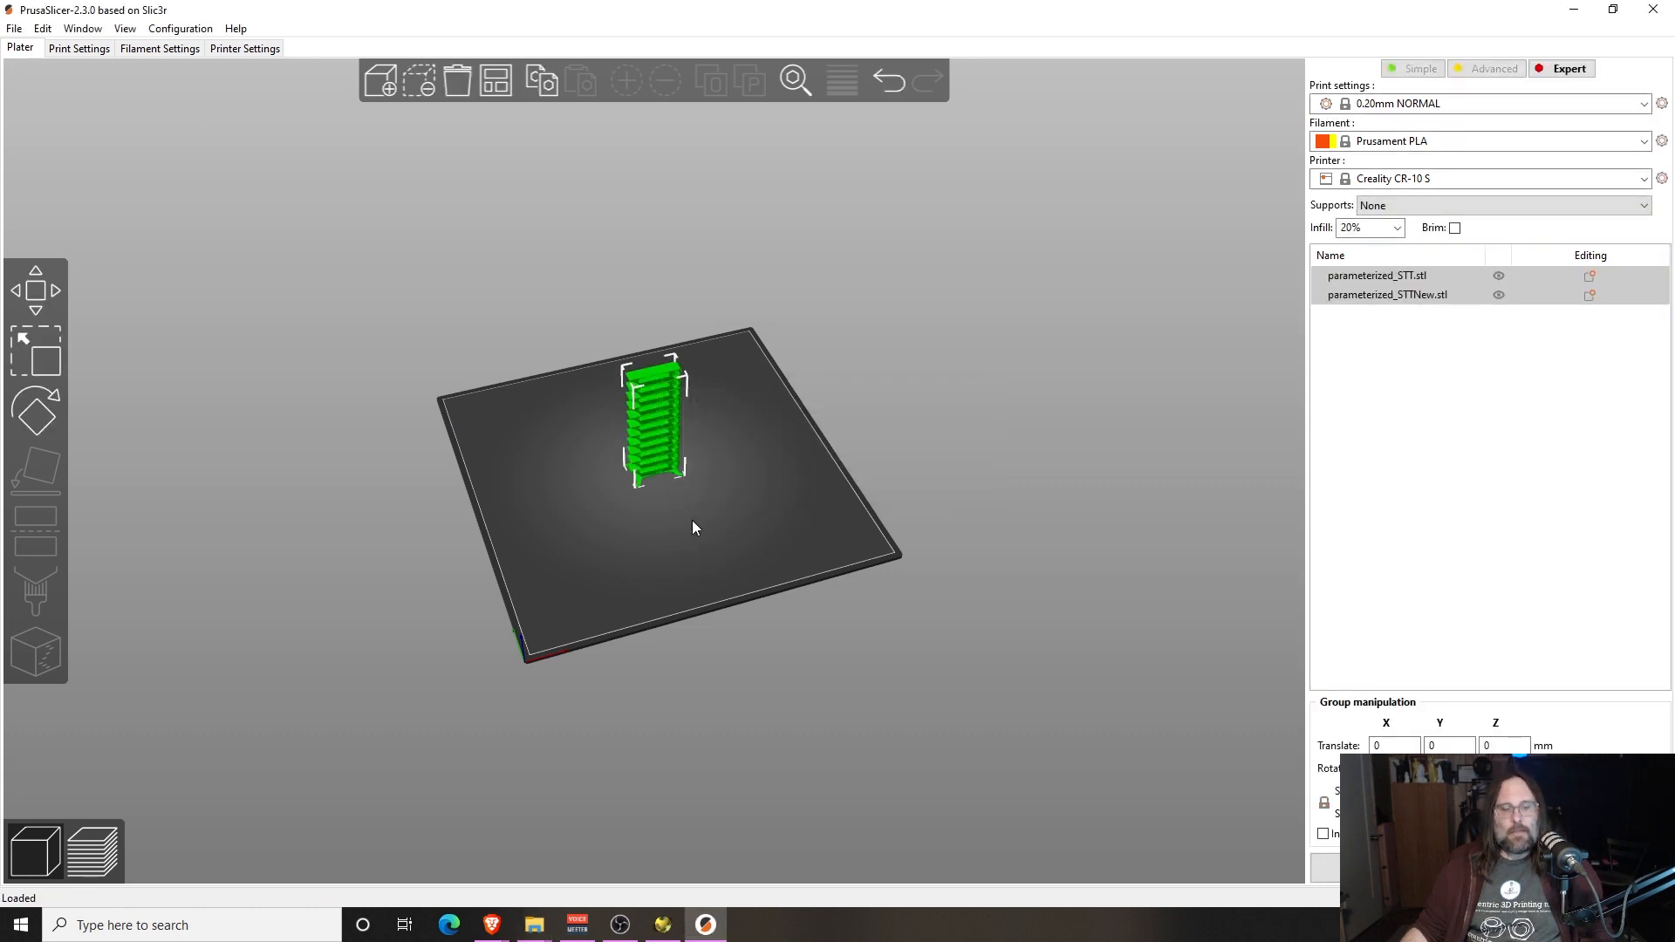
Compare the original and customized temperature towers on the print bed from several angles, selecting each in turn
left_click_drag(690, 529, 832, 471)
left_click(683, 471)
left_click(668, 448)
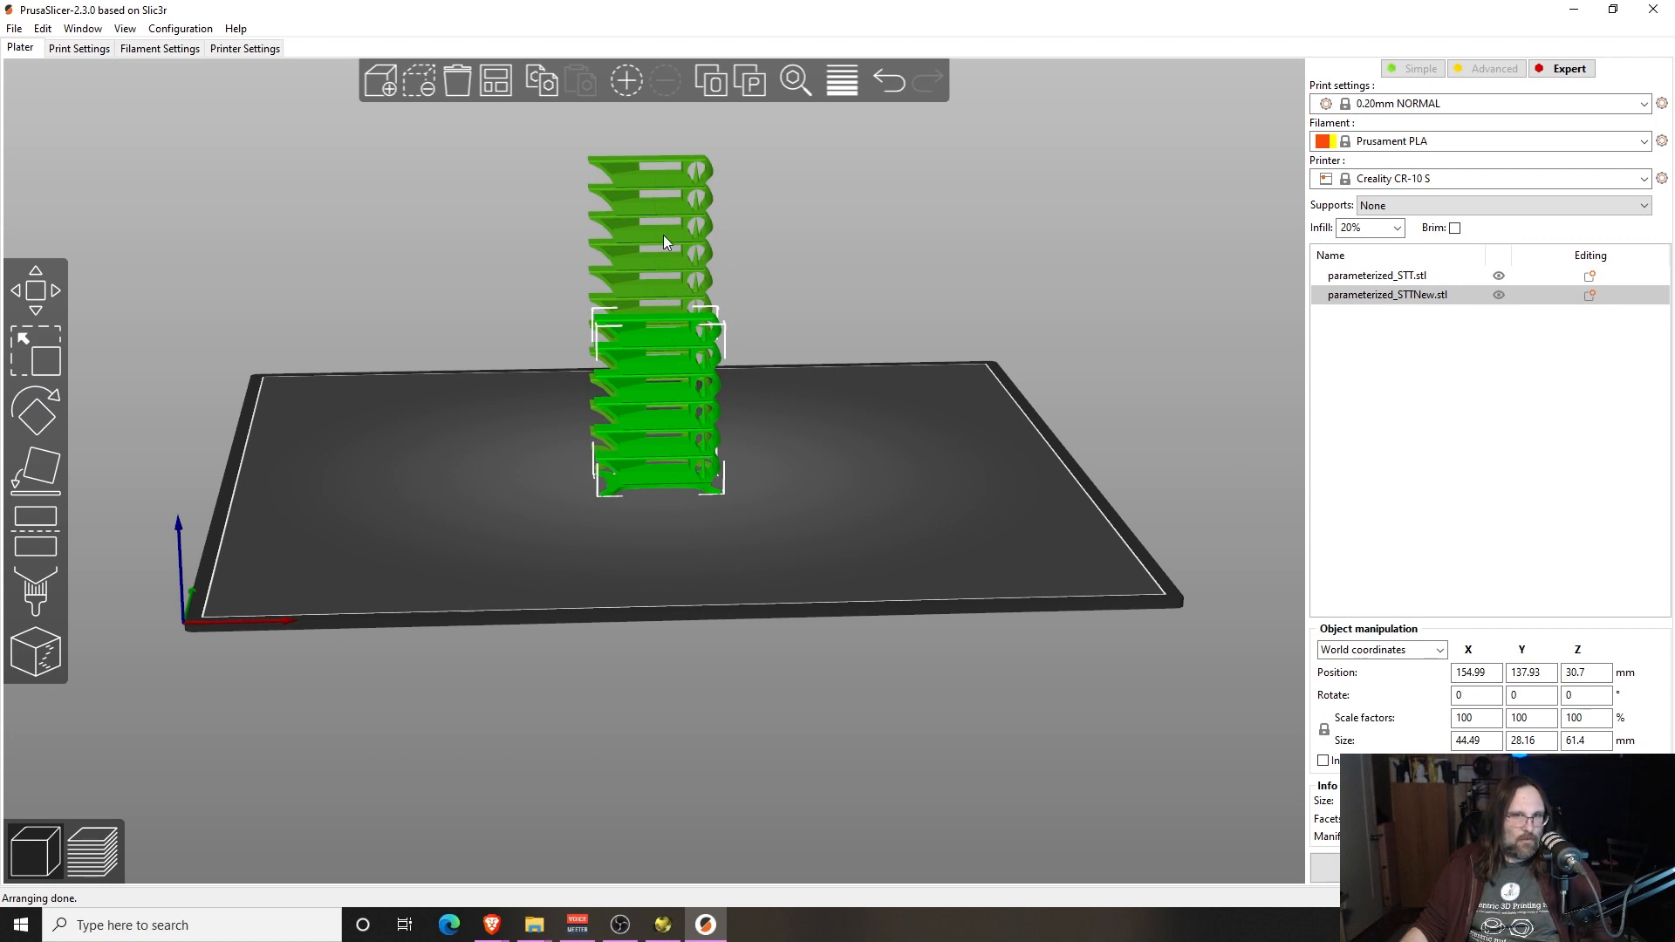
left_click(712, 231)
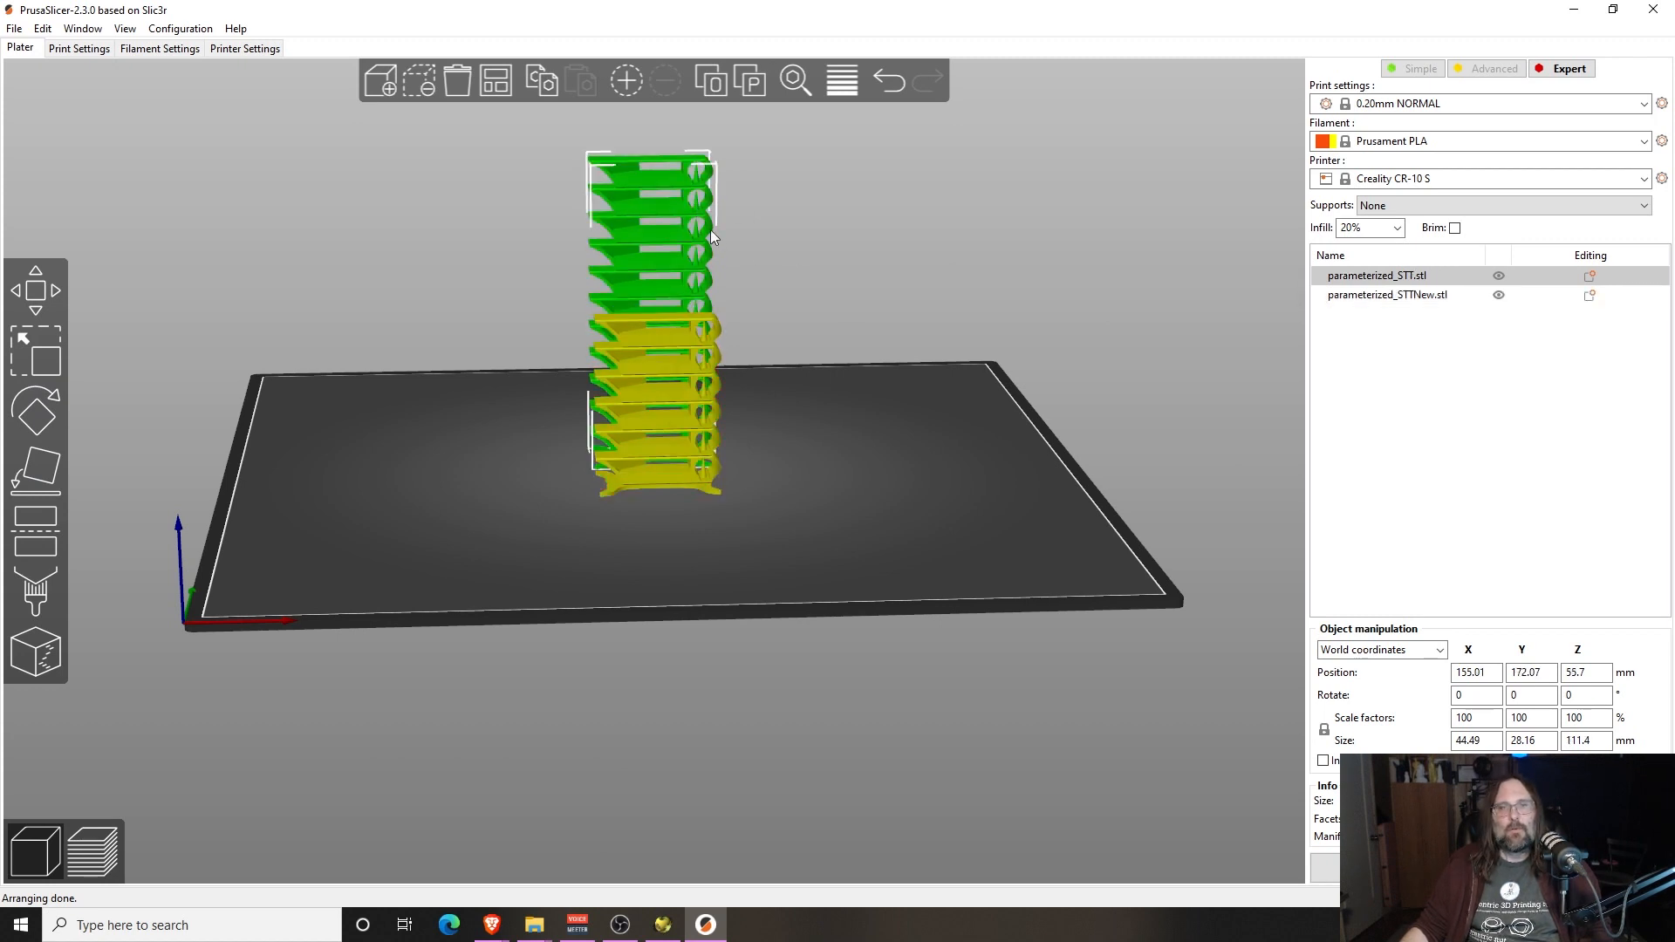
left_click_drag(1045, 430, 997, 462)
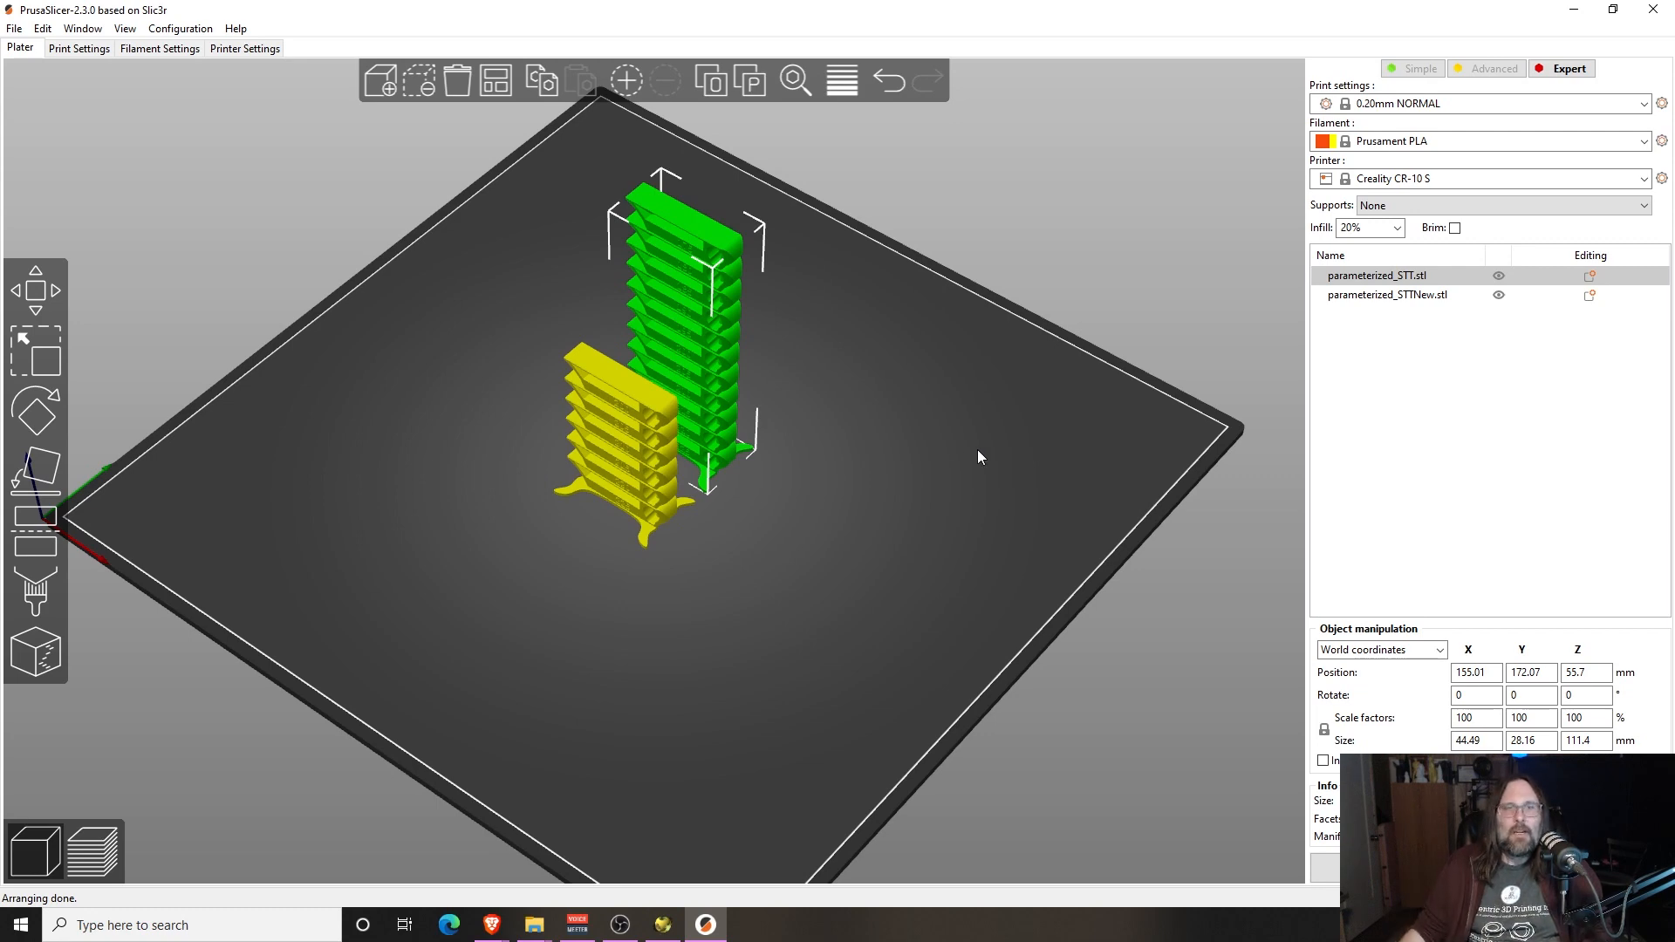
mouse_move(923, 536)
left_mouse_down()
mouse_move(928, 522)
mouse_move(899, 527)
left_mouse_up()
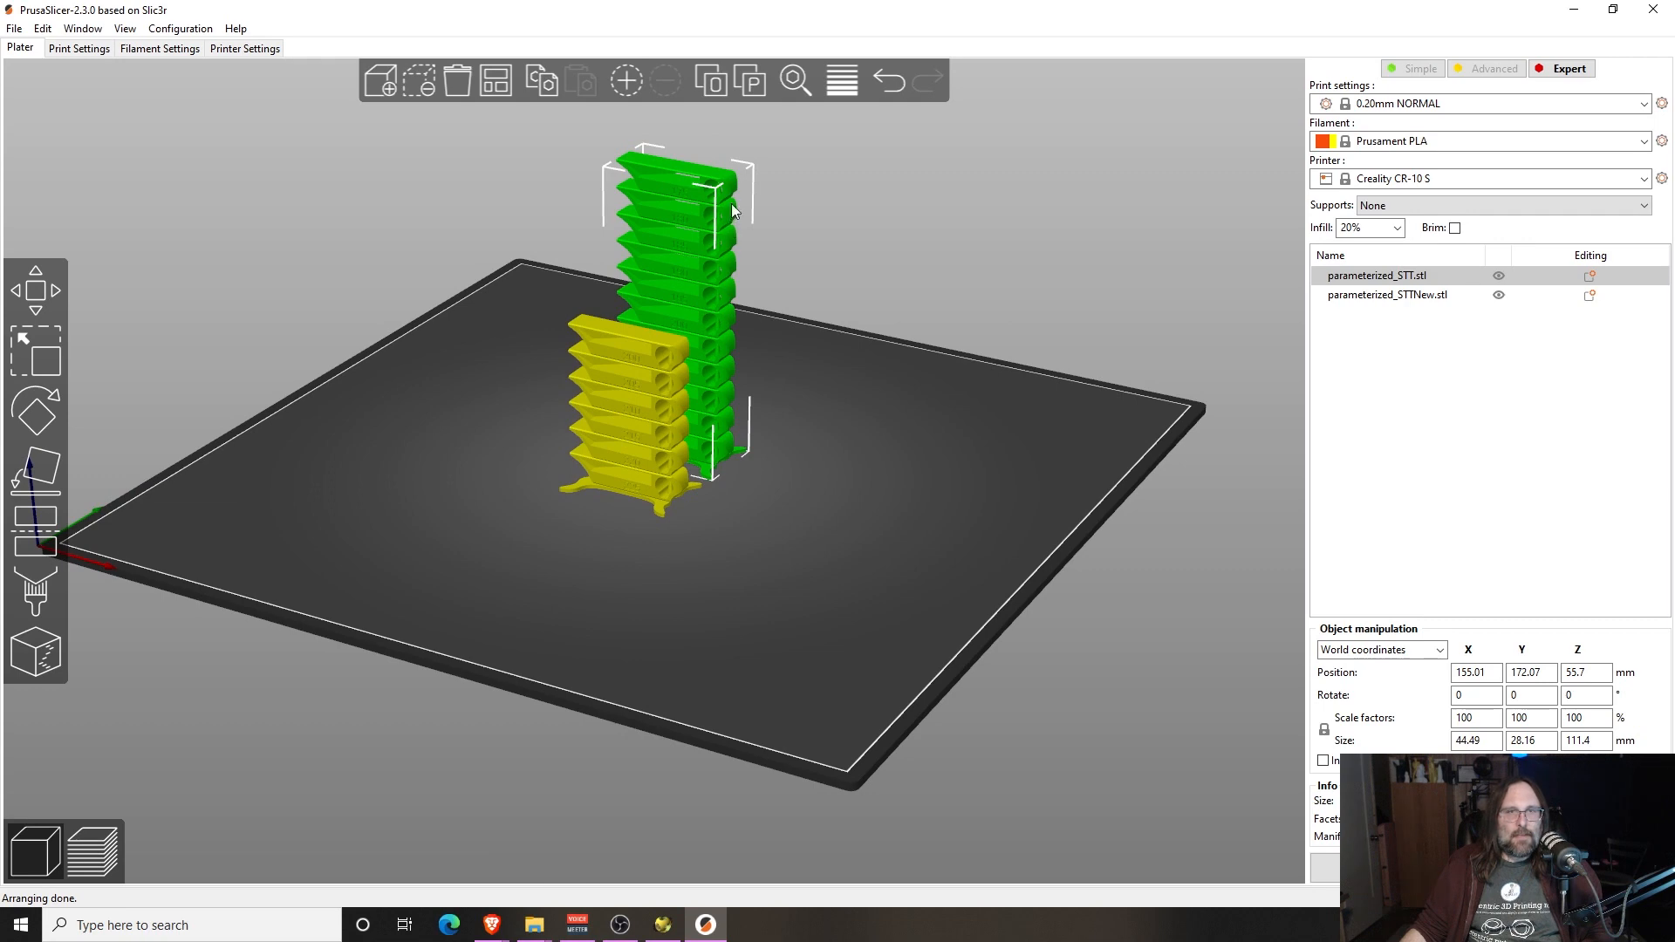
left_click_drag(919, 467, 928, 439)
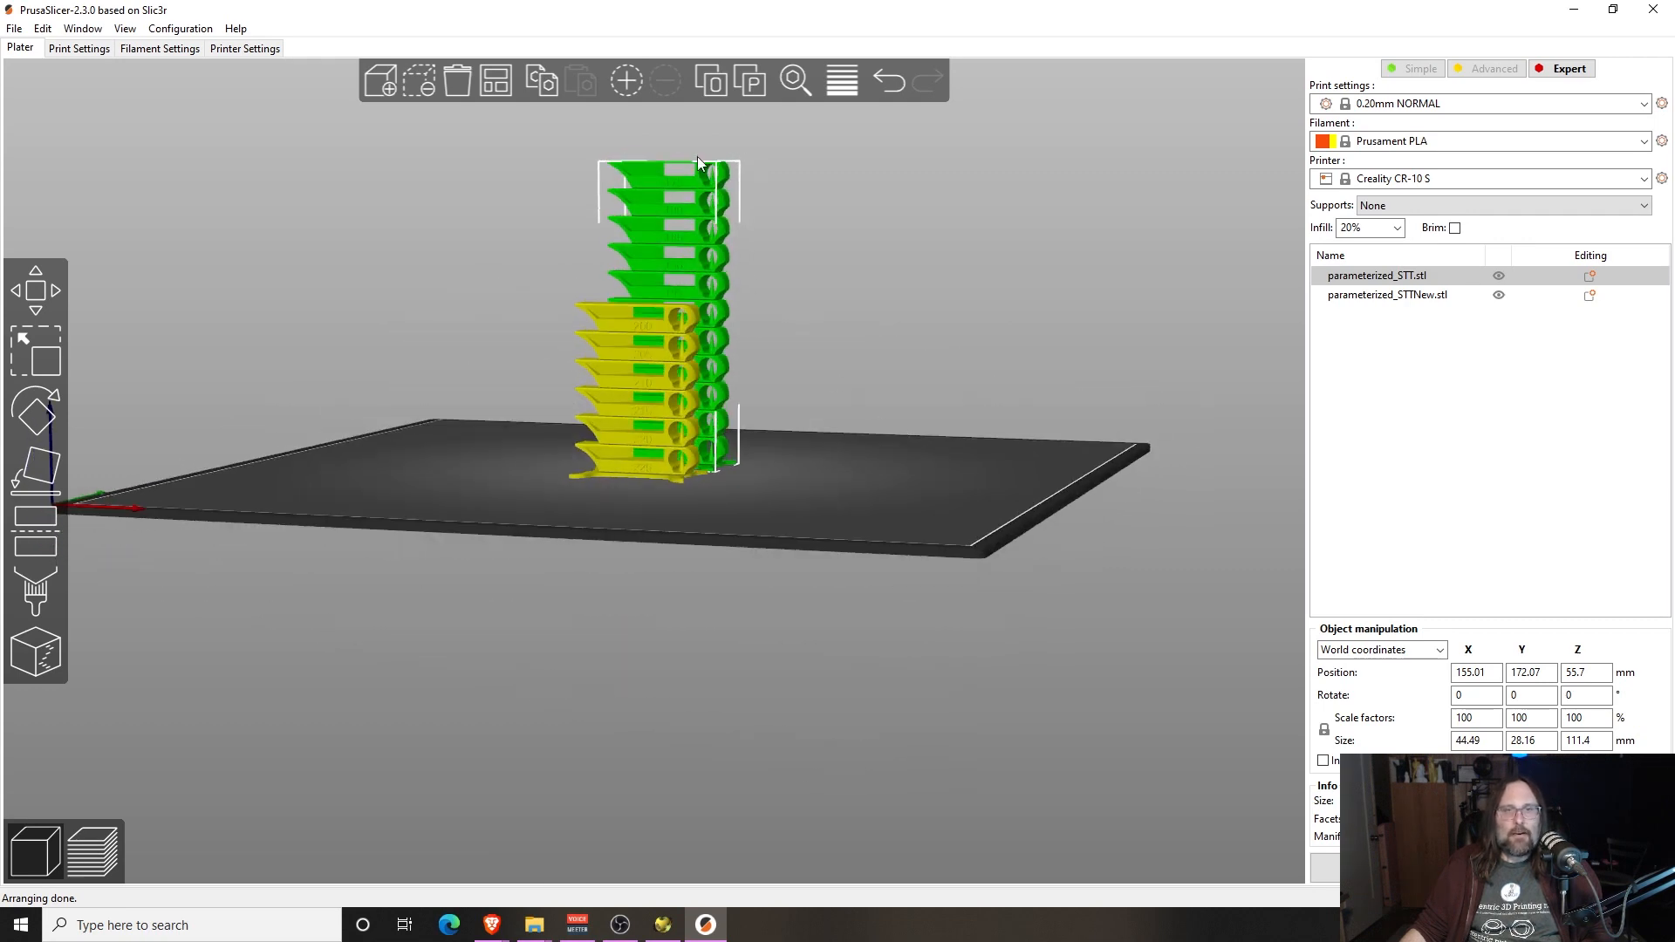
left_click_drag(831, 374, 918, 473)
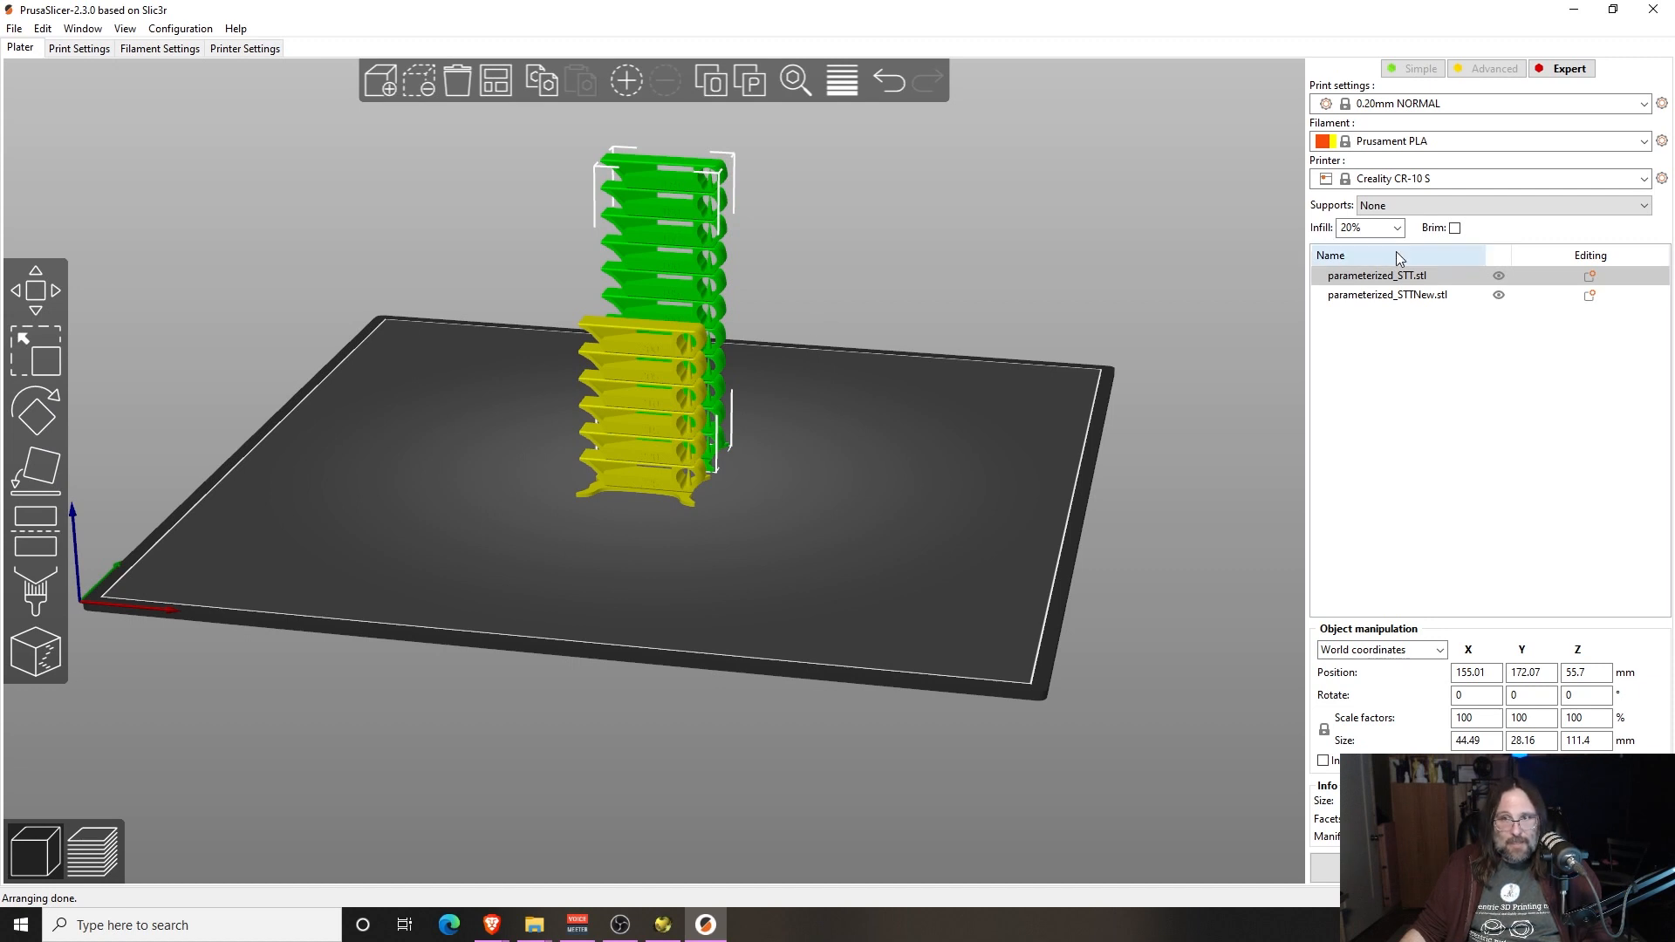
left_click(662, 455)
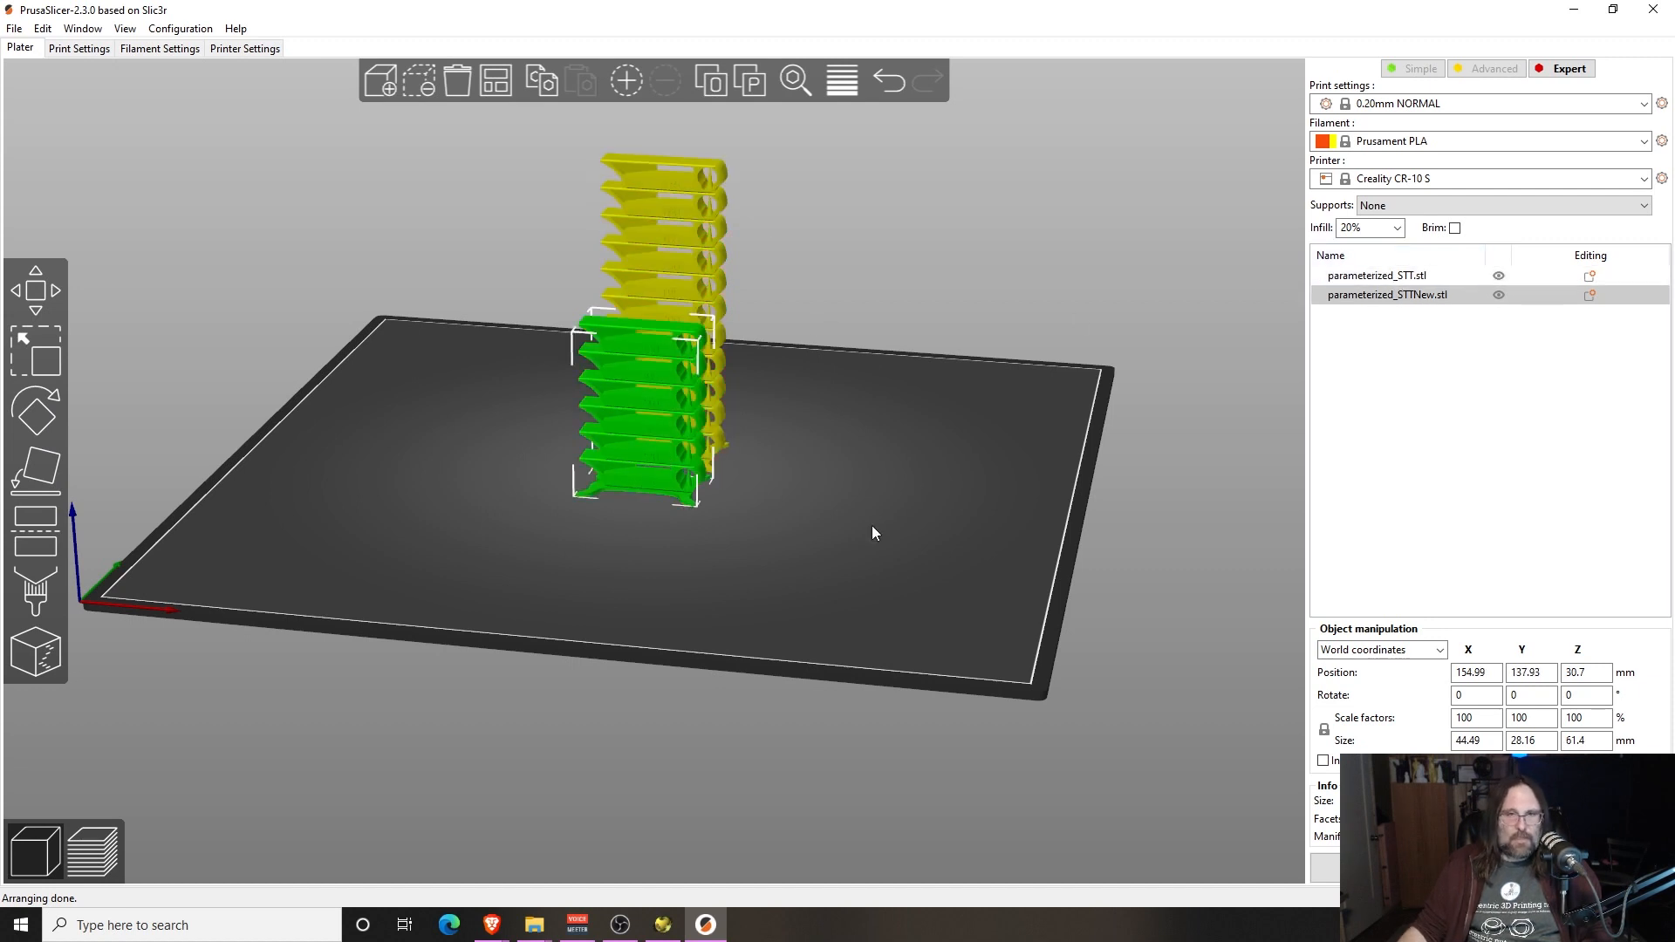
left_click_drag(873, 527, 874, 521)
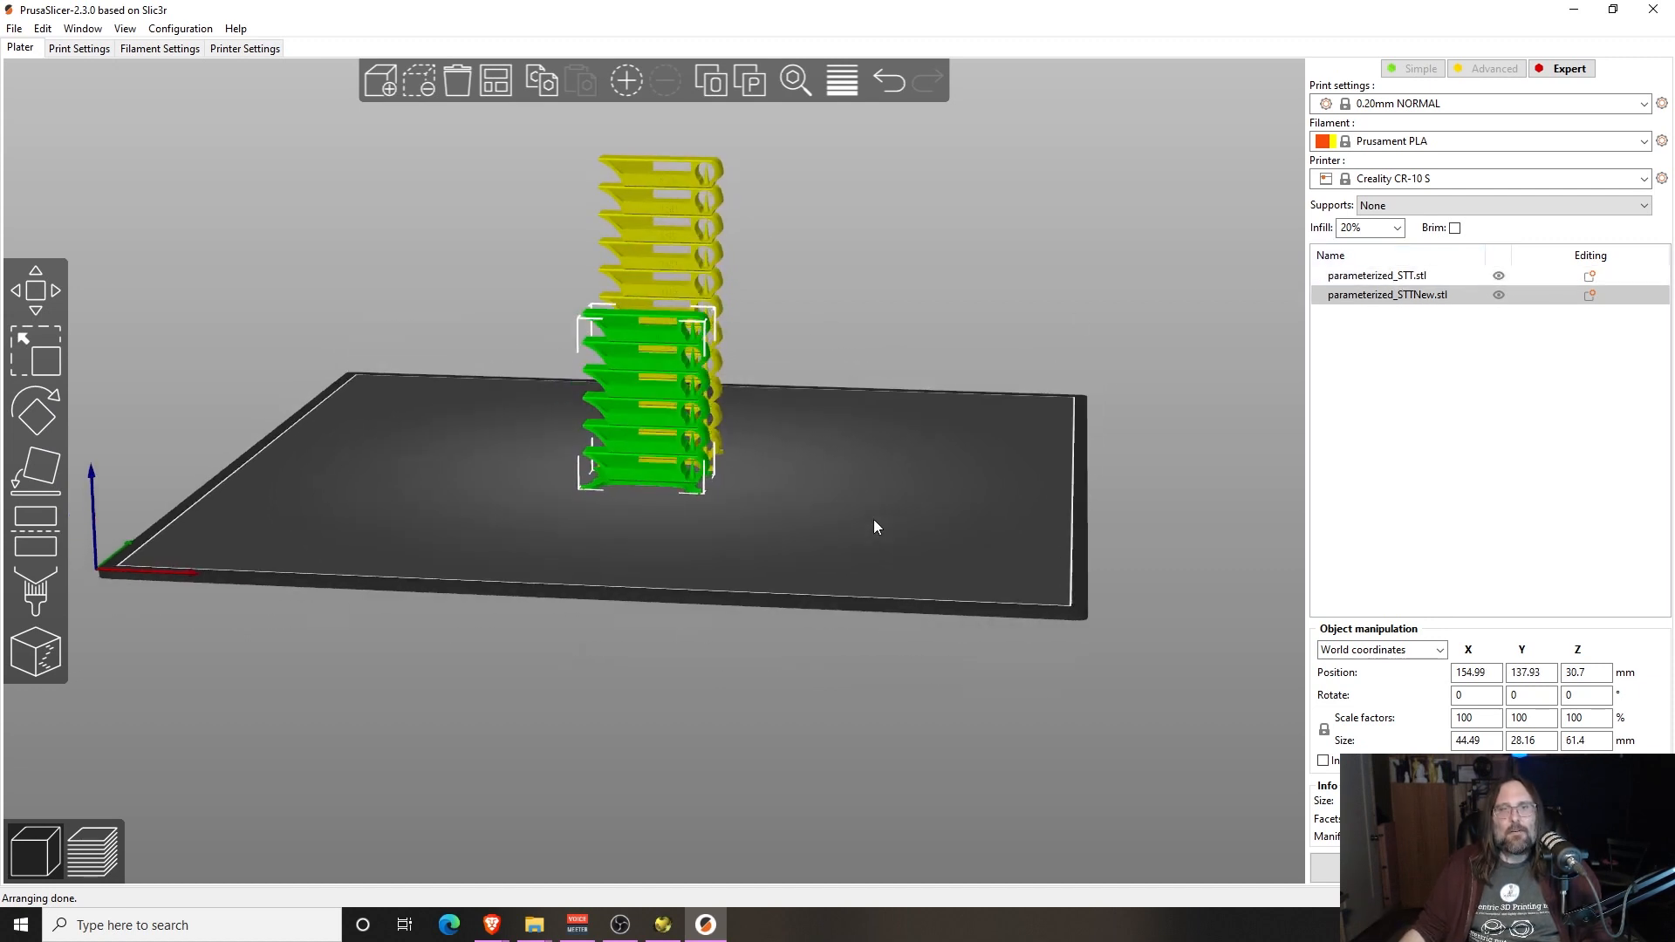
Hide parameterized_STTNew.stl on the print bed and view the remaining original tower
left_click(1504, 295)
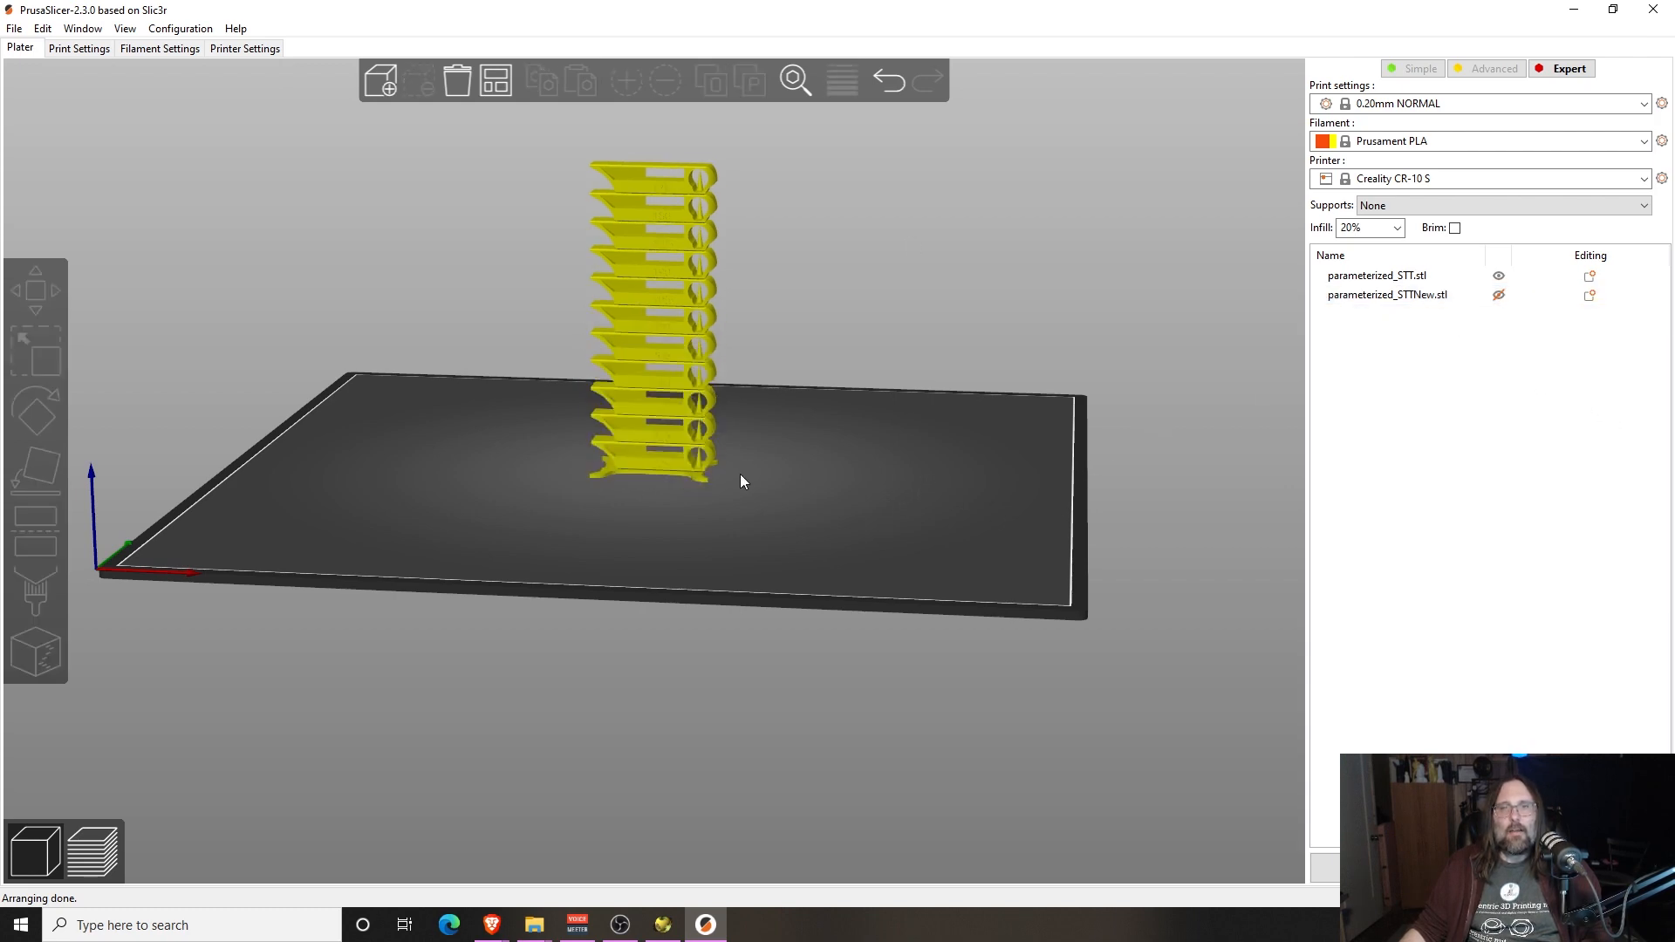
scroll(893, 475, "down", 5)
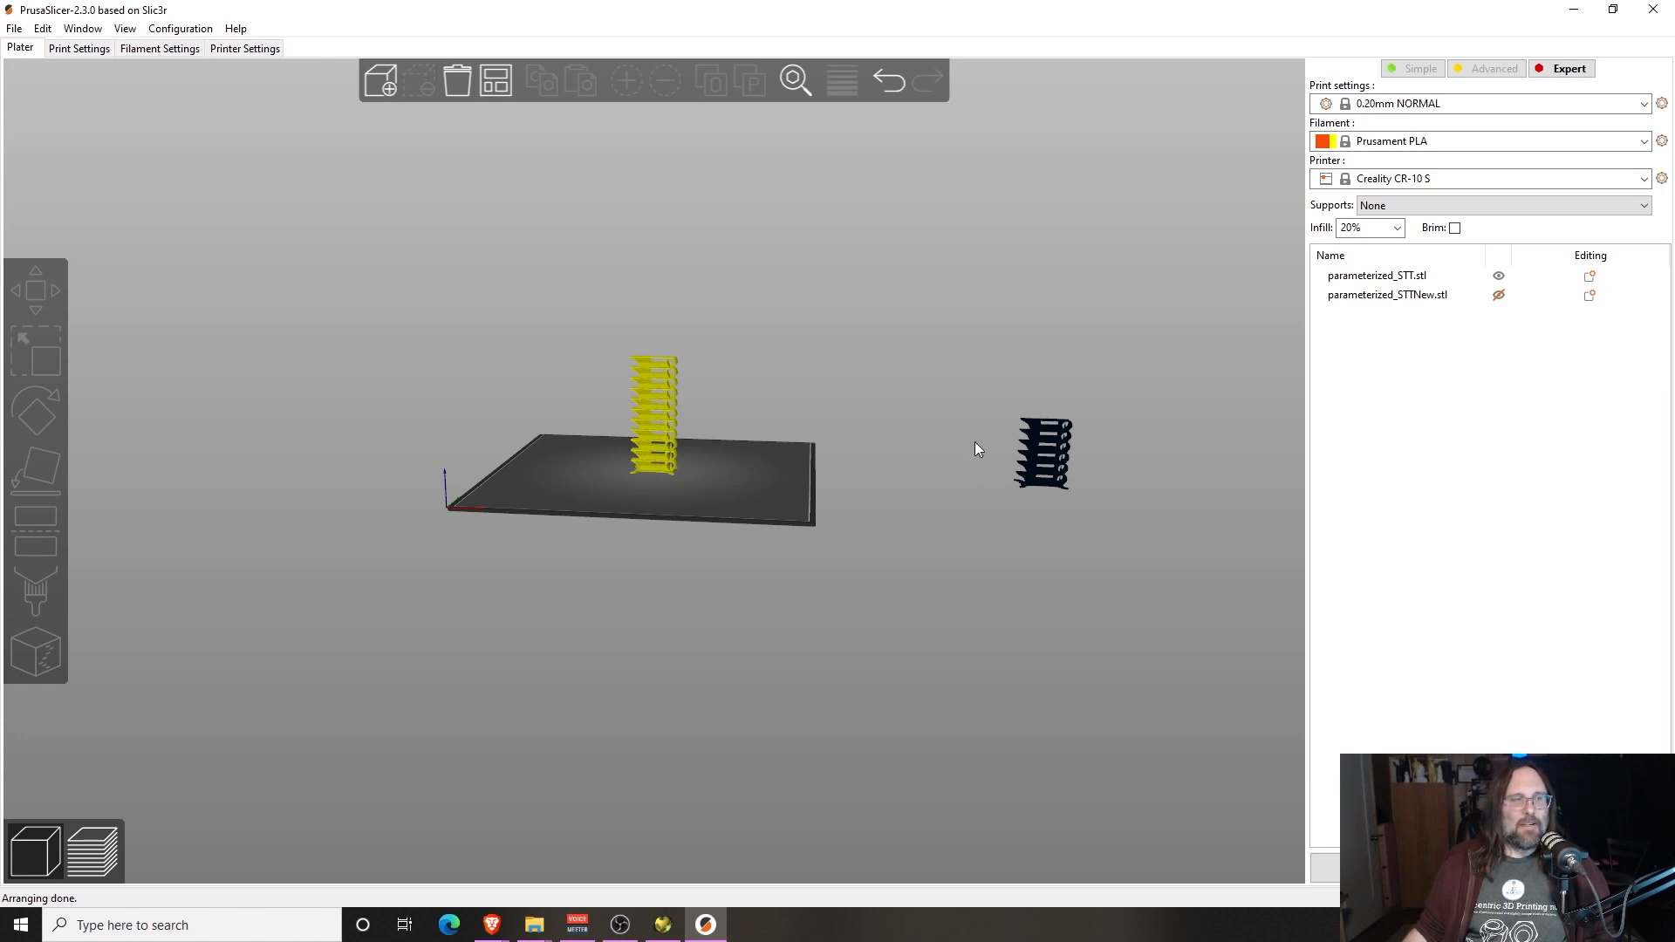
scroll(708, 461, "up", 5)
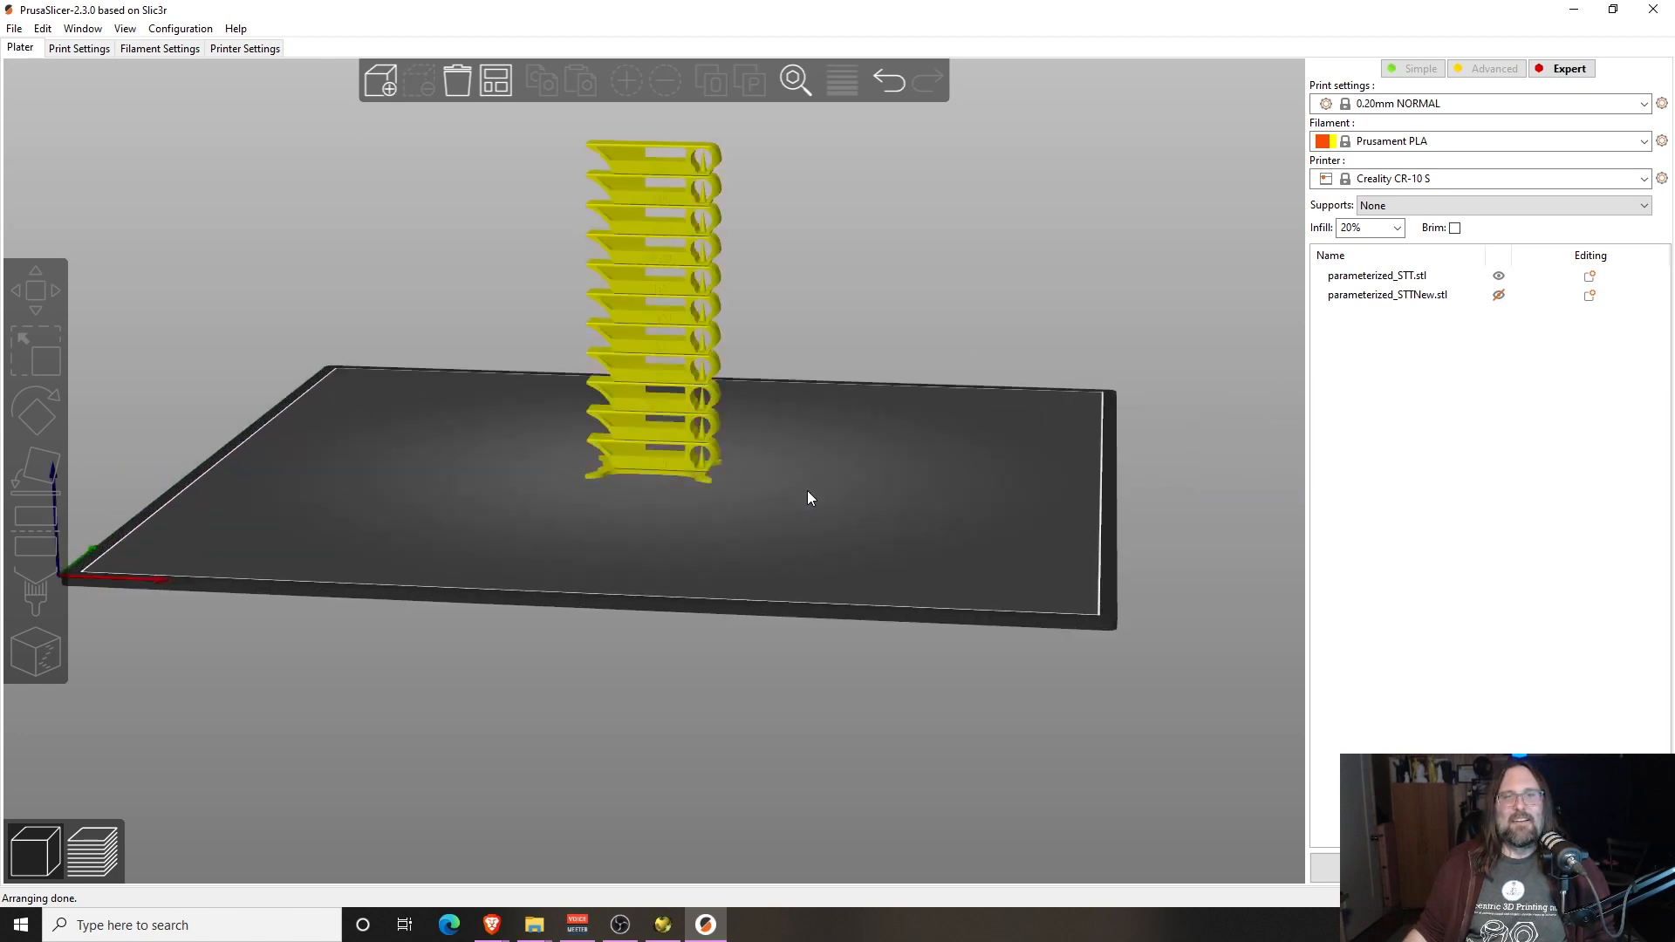
left_click_drag(824, 495, 812, 505)
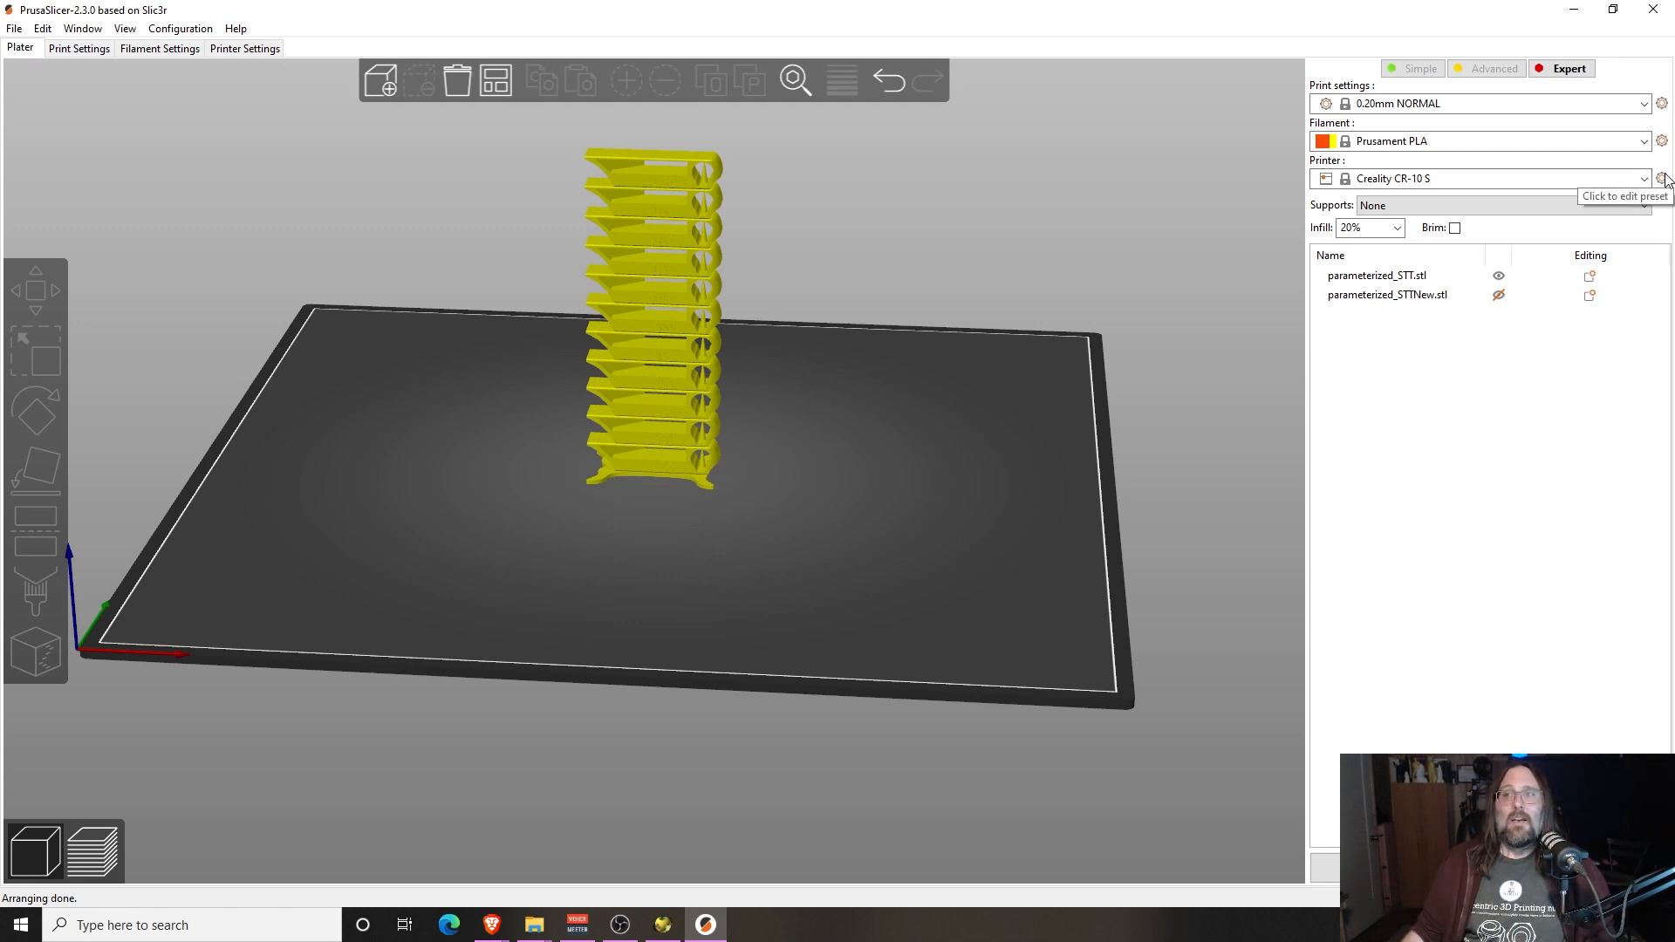
Open the custom G-code settings of the Creality CR-10 S printer preset for editing
left_click(1664, 179)
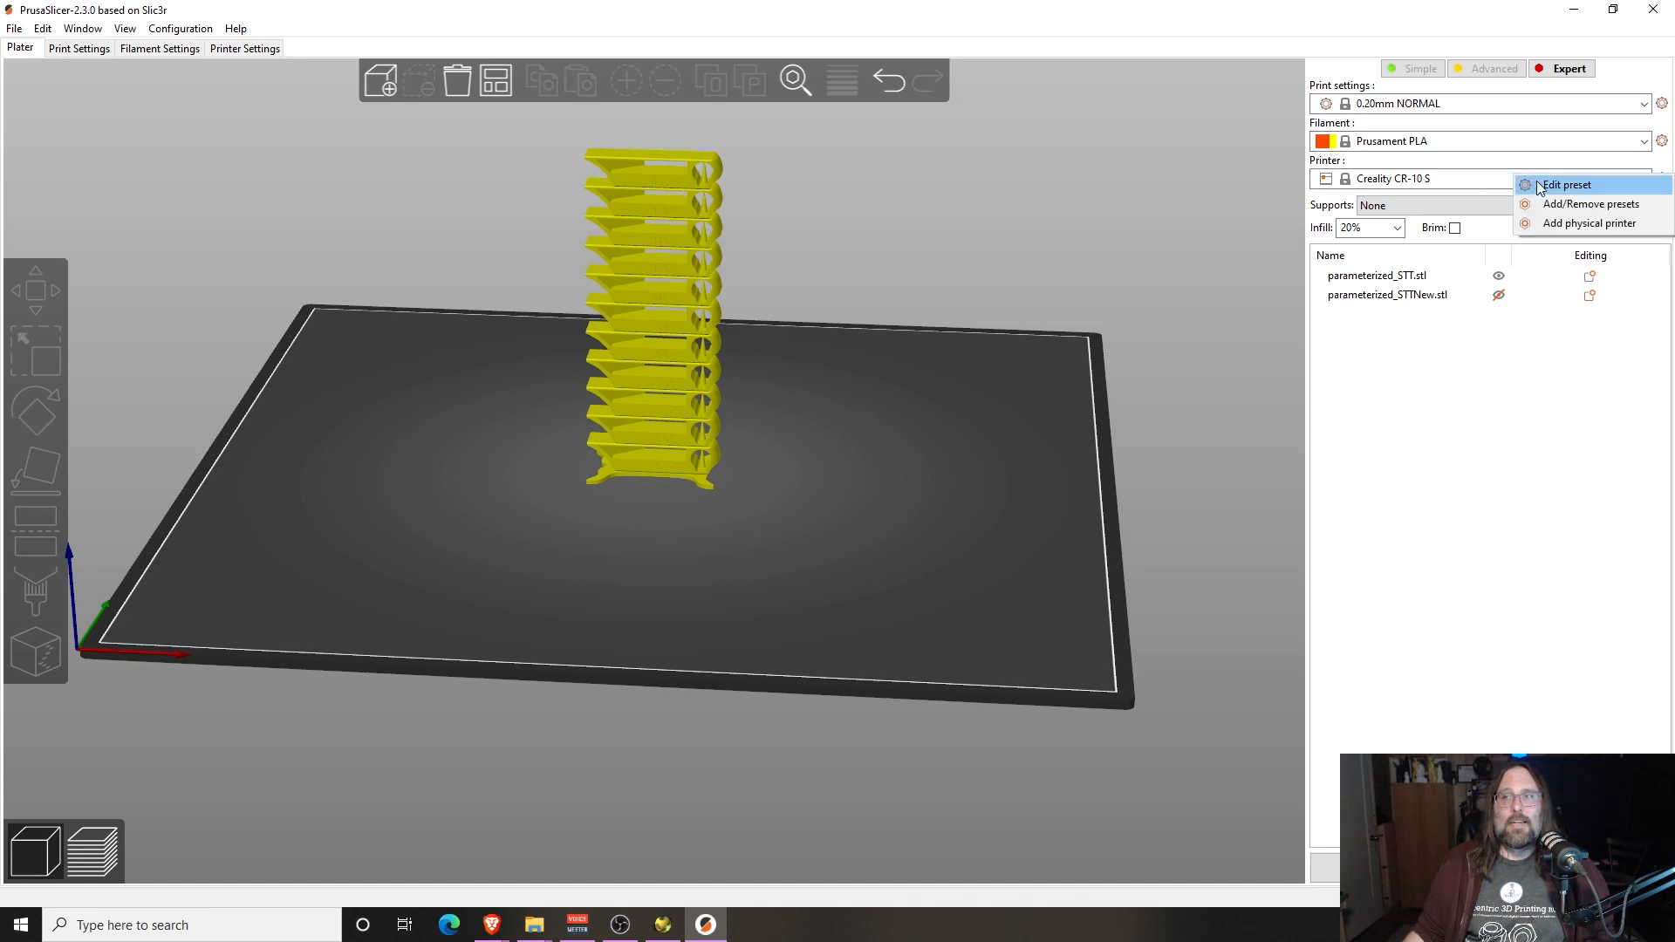
left_click(1566, 185)
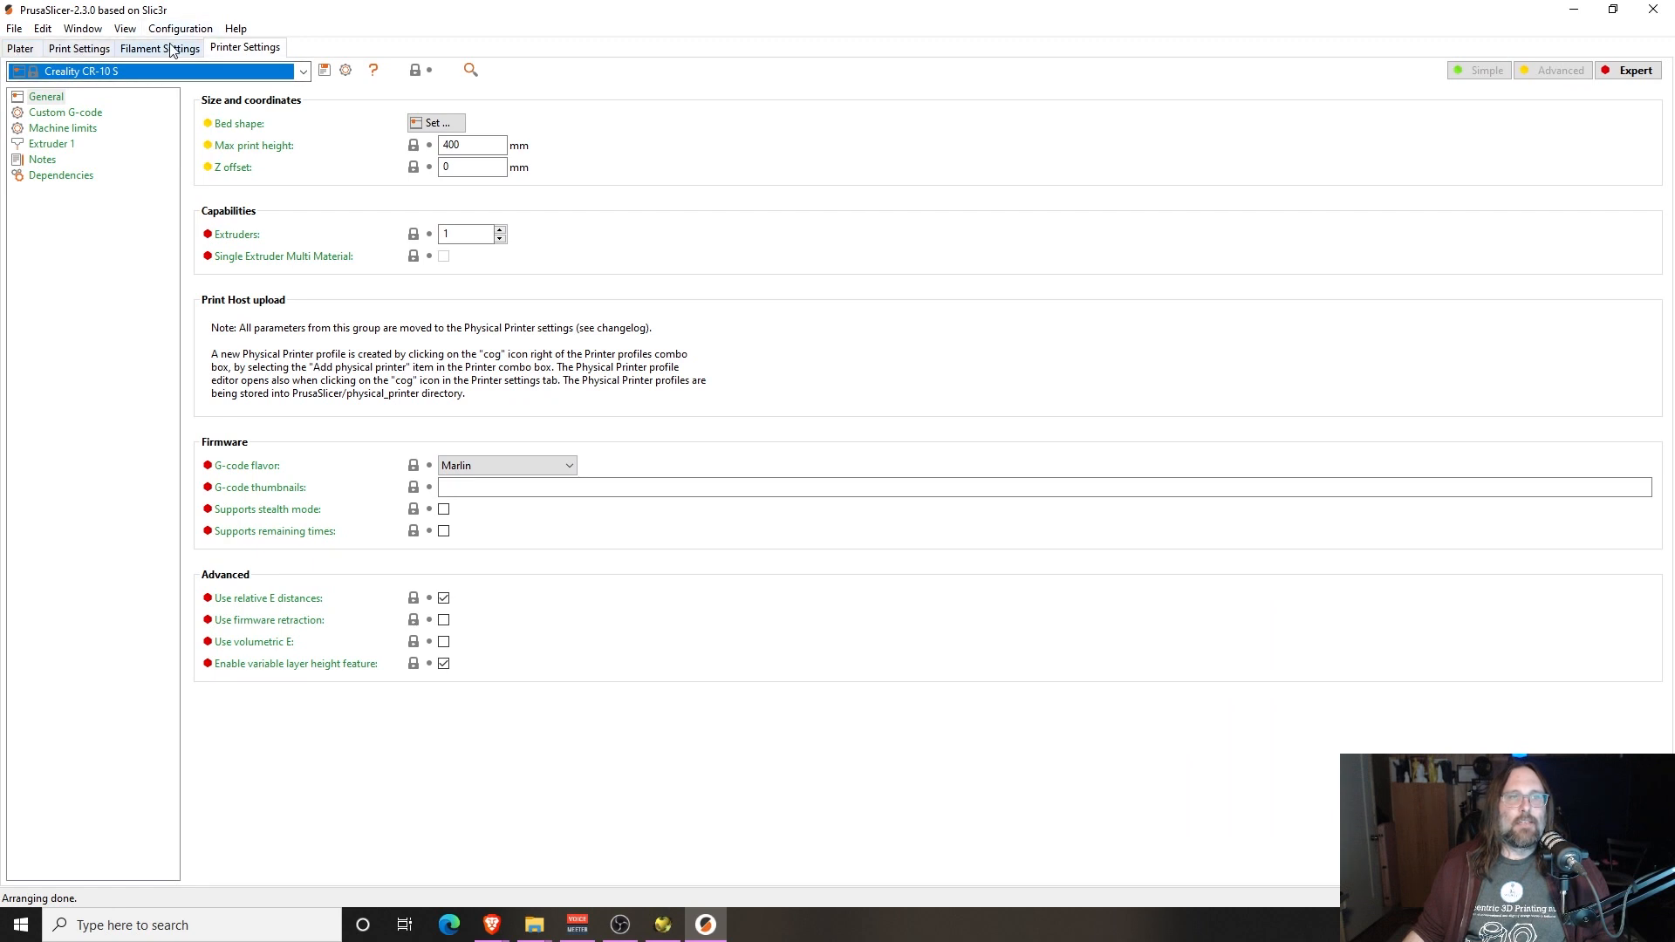
left_click(235, 46)
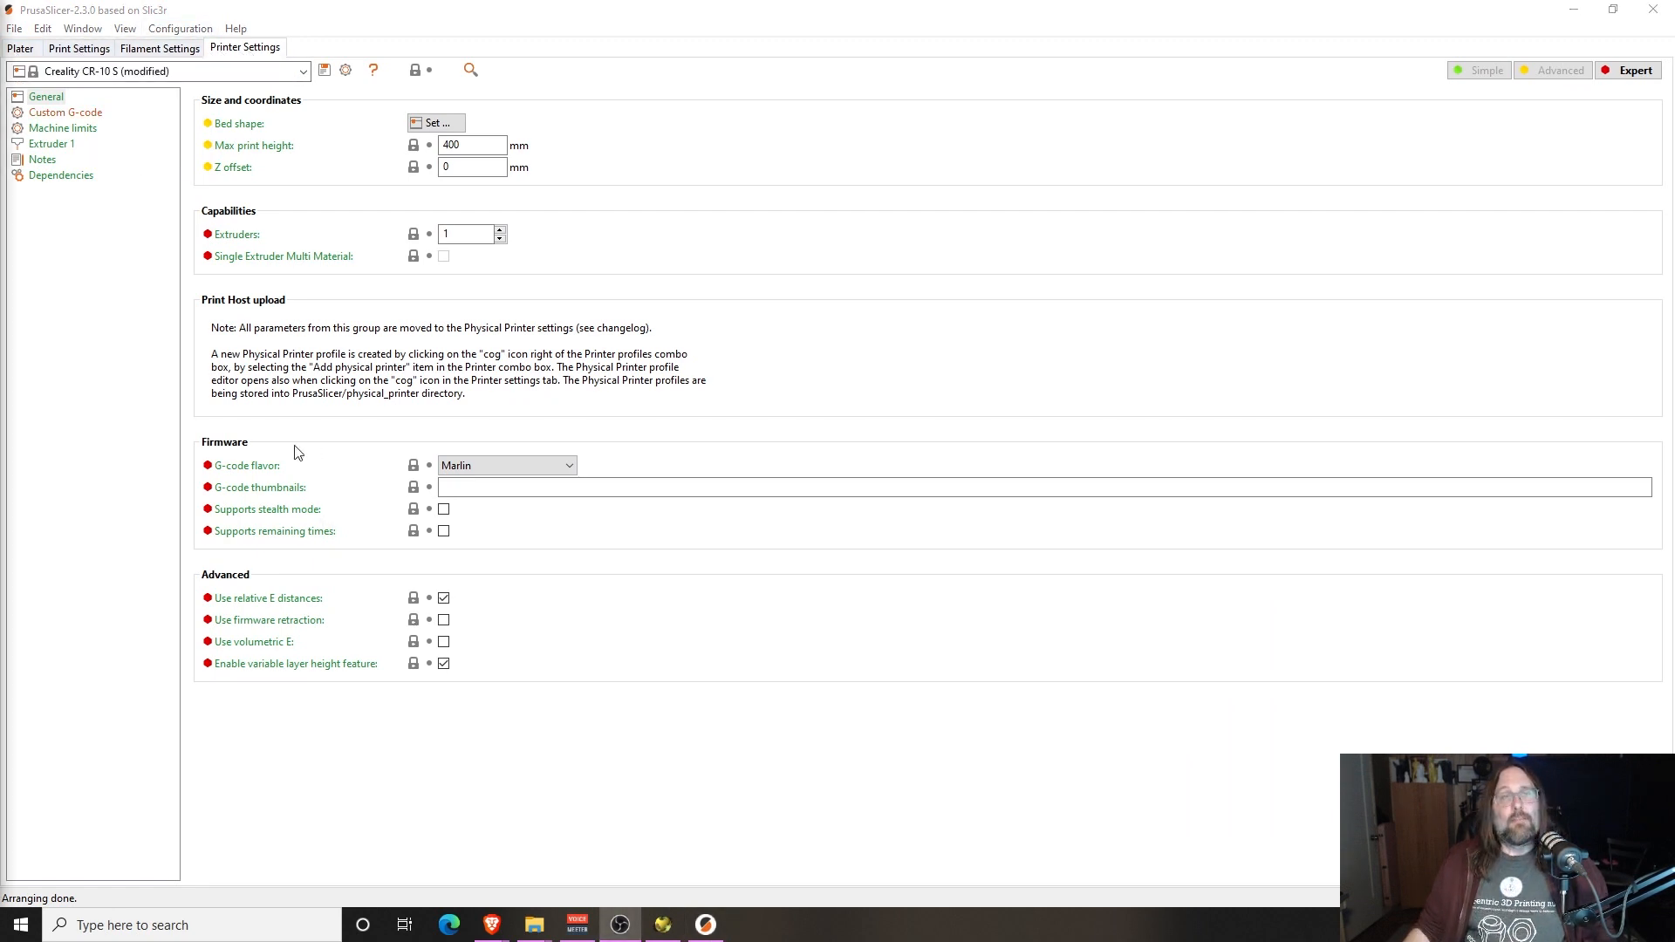
left_click(84, 130)
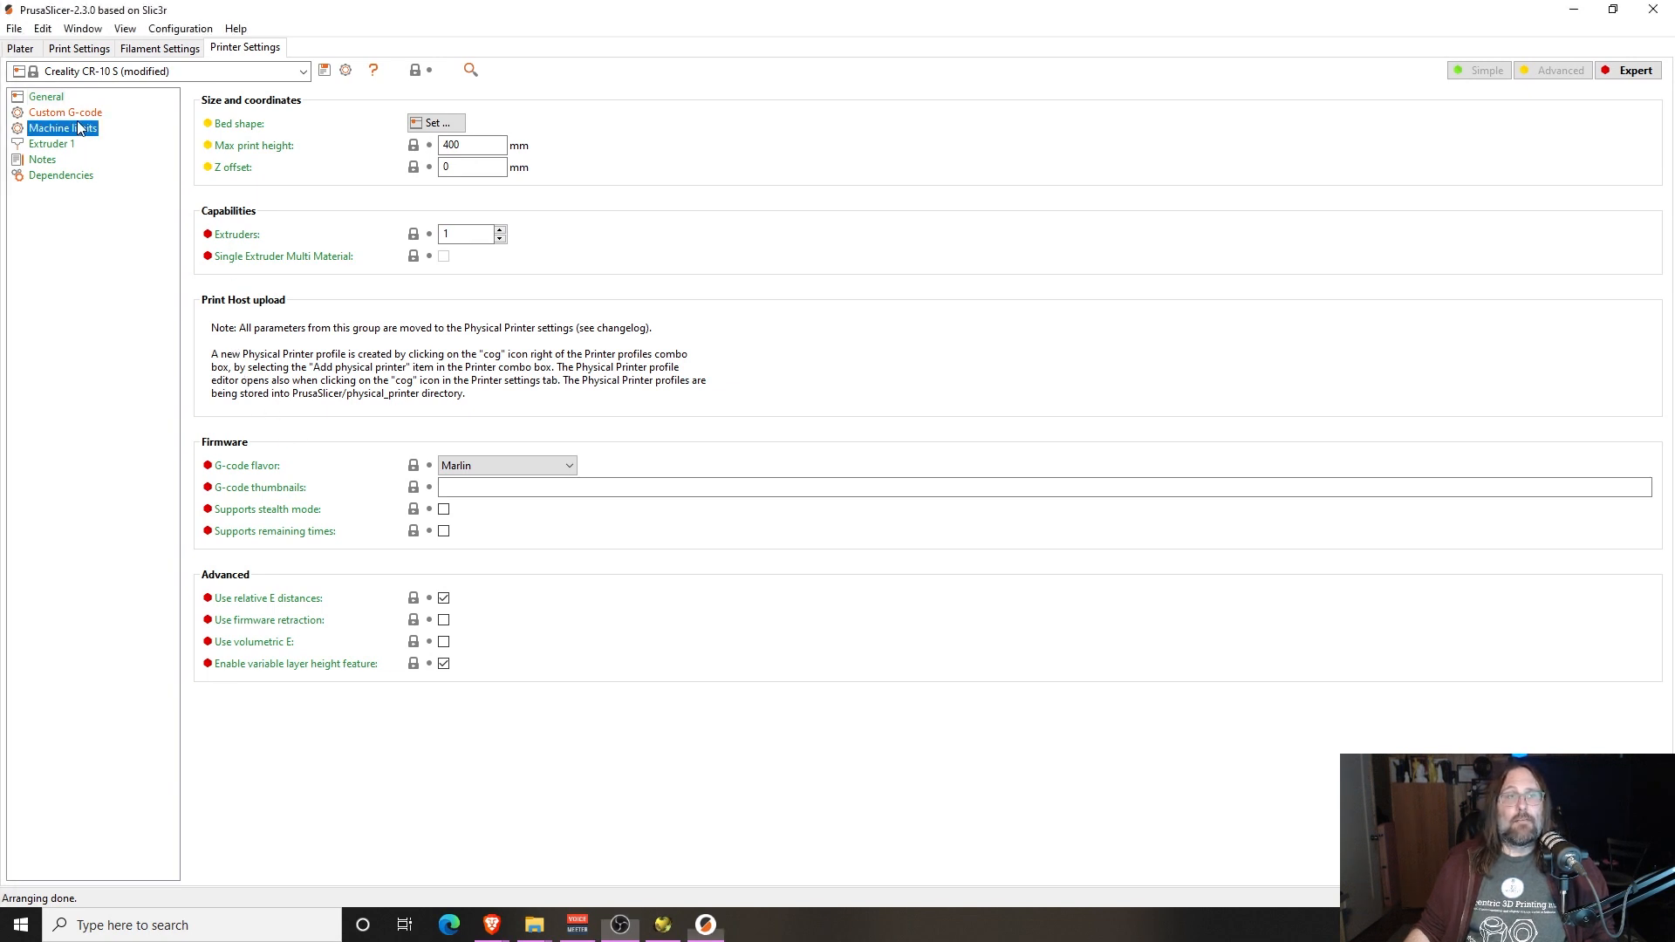
left_click(96, 111)
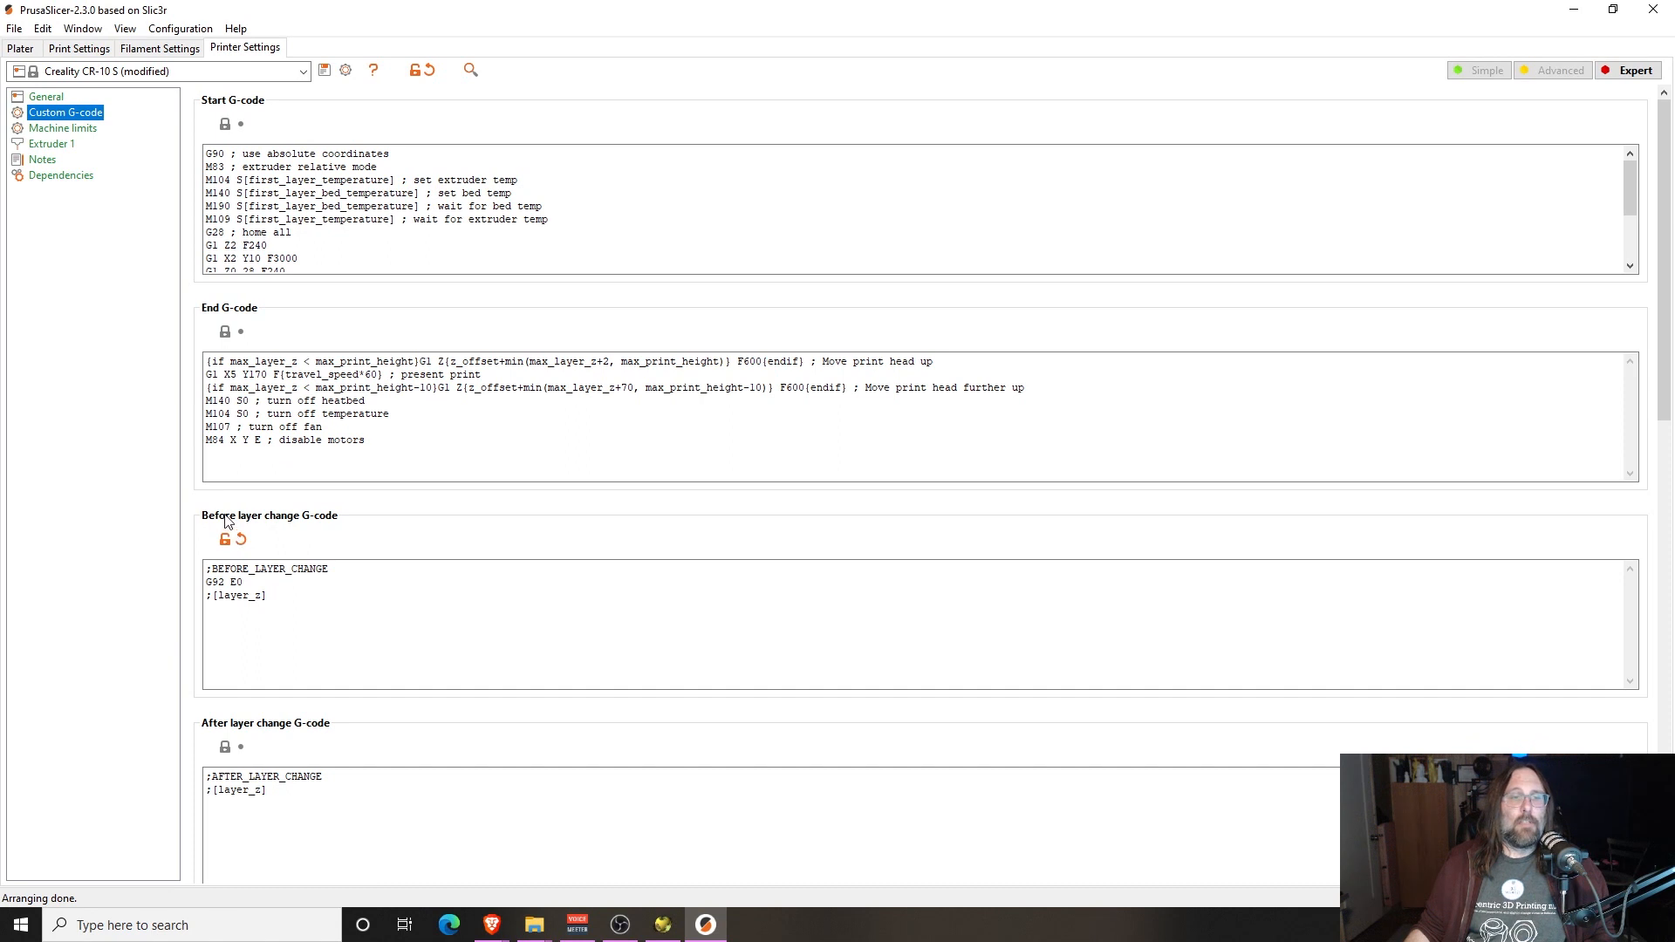
Replace the before-layer-change G-code with the copied conditional script running from M104 S225 up to layer_z 11.4 through M104 S175 up to 111.4
left_click(345, 610)
key("ctrl+a")
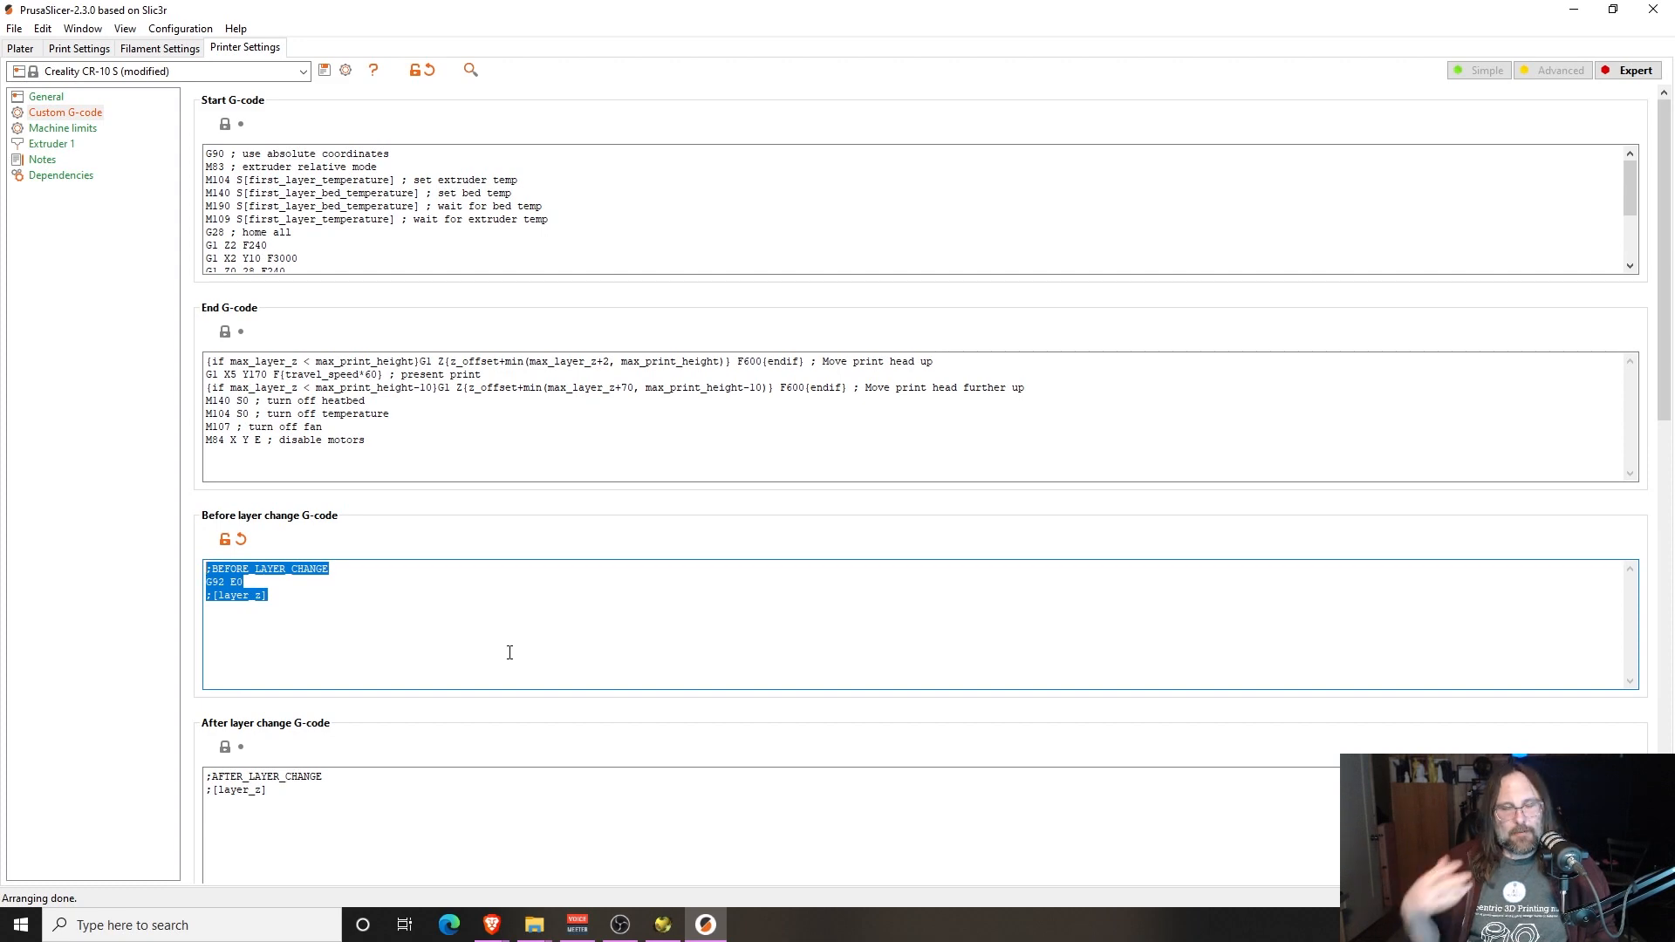
key("ctrl+v")
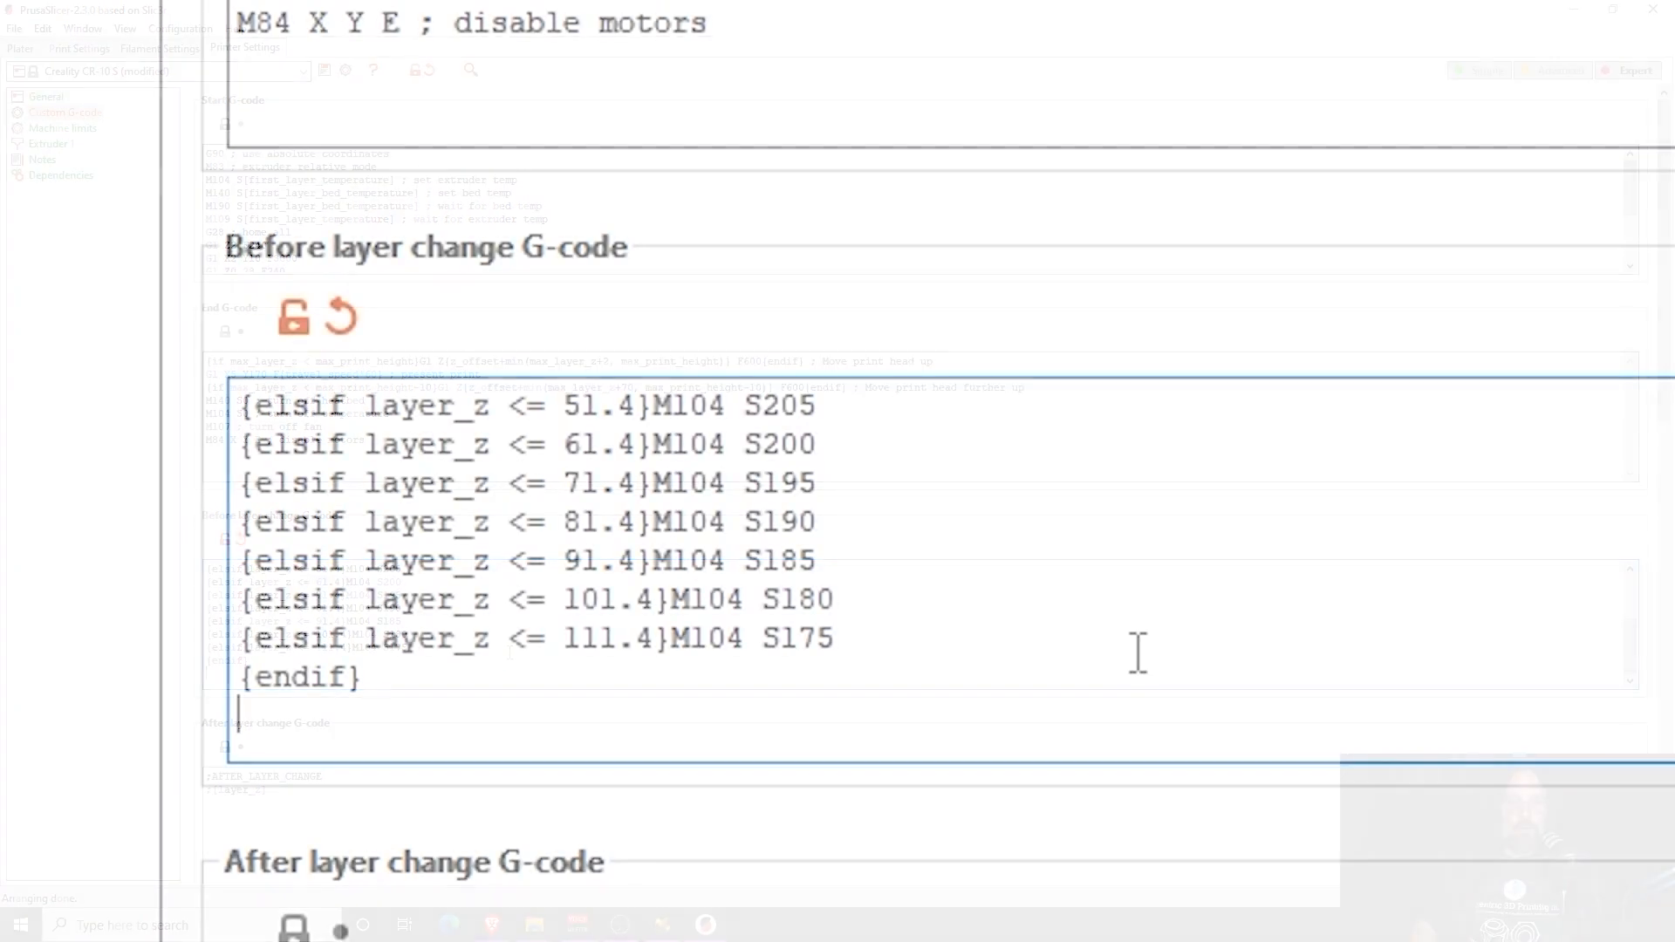
key("BackSpace")
Review the before-layer-change script from its header comment and G92 E0 line through to the closing endif
scroll(1116, 535, "up", 2)
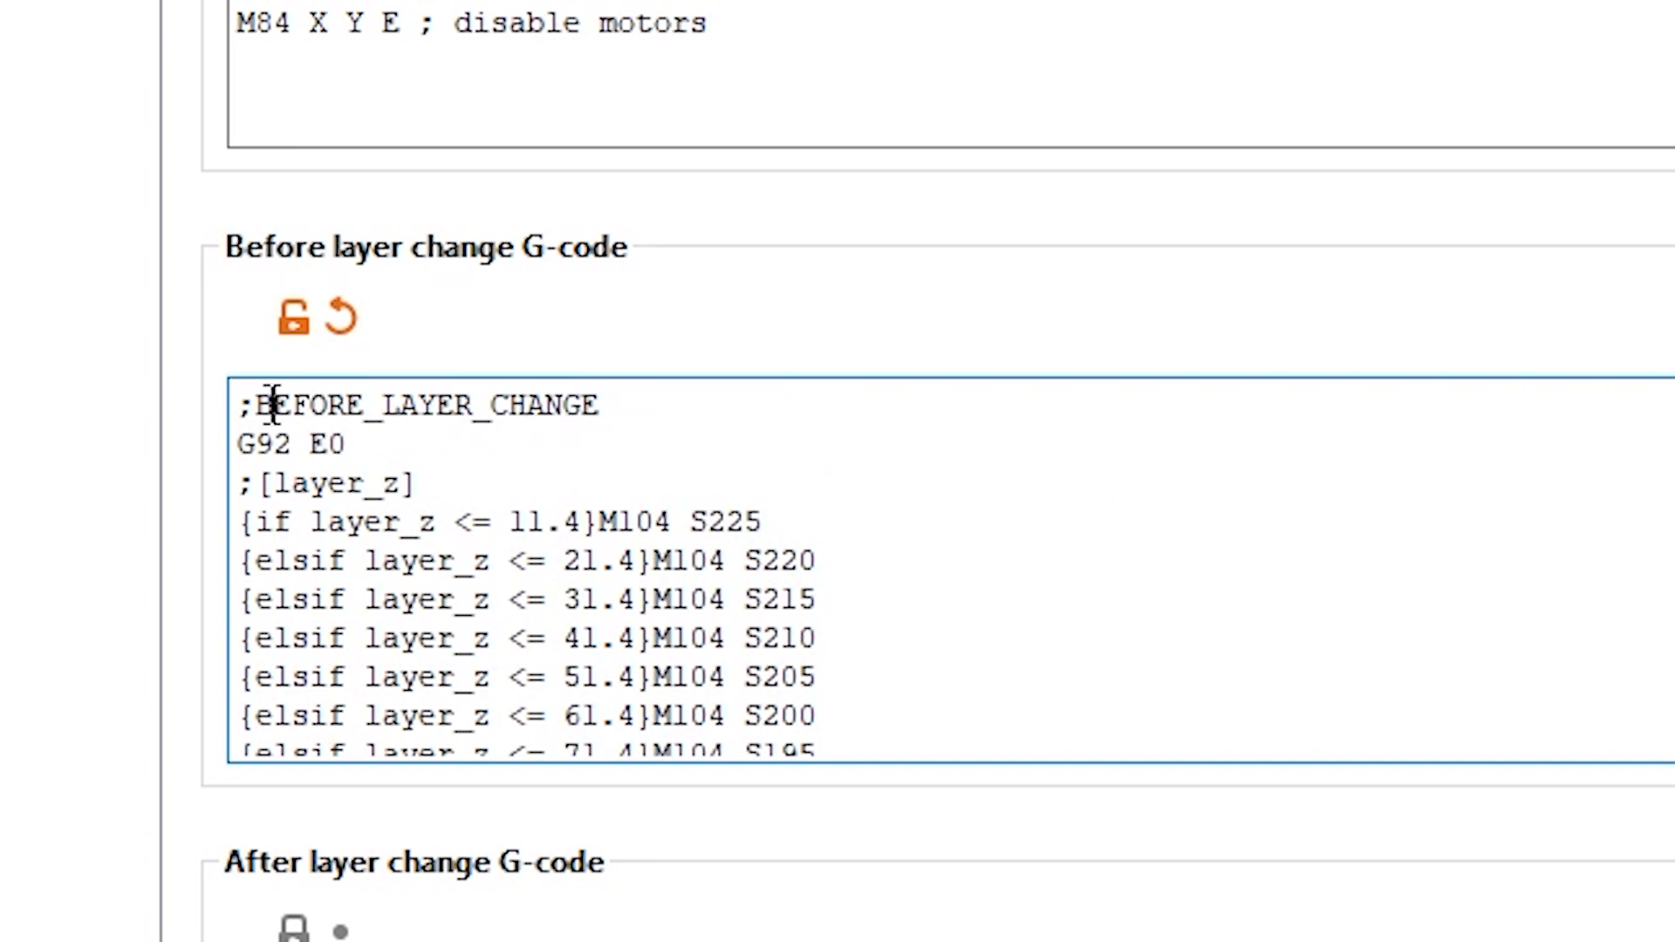
left_click_drag(272, 404, 631, 396)
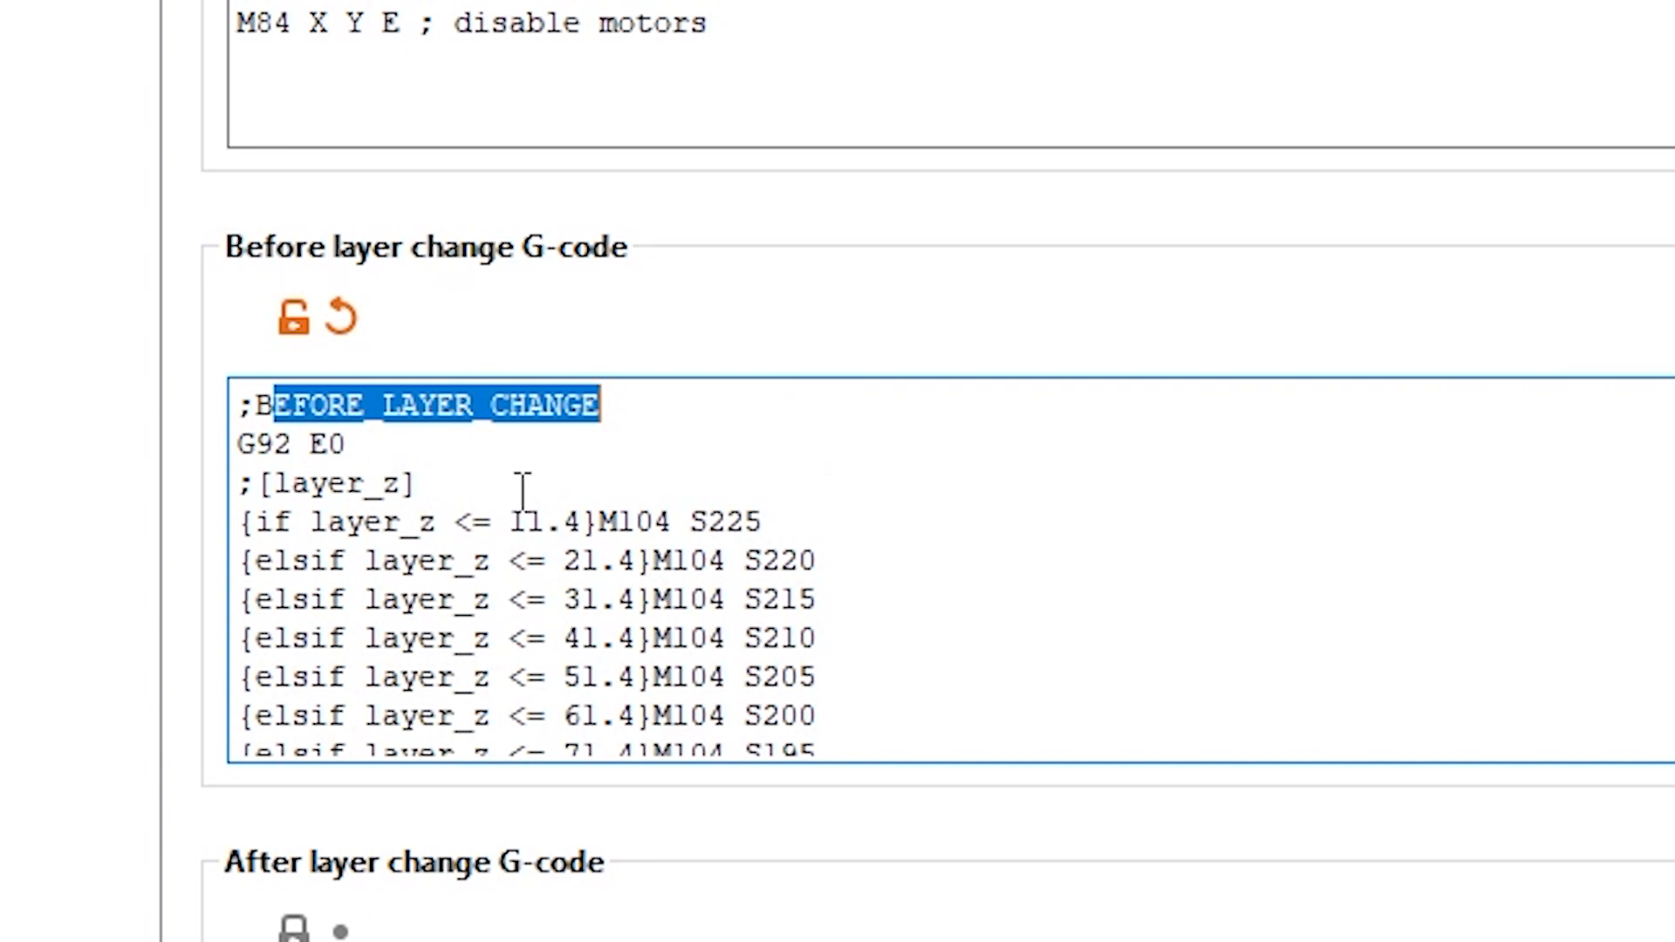
left_click(437, 455)
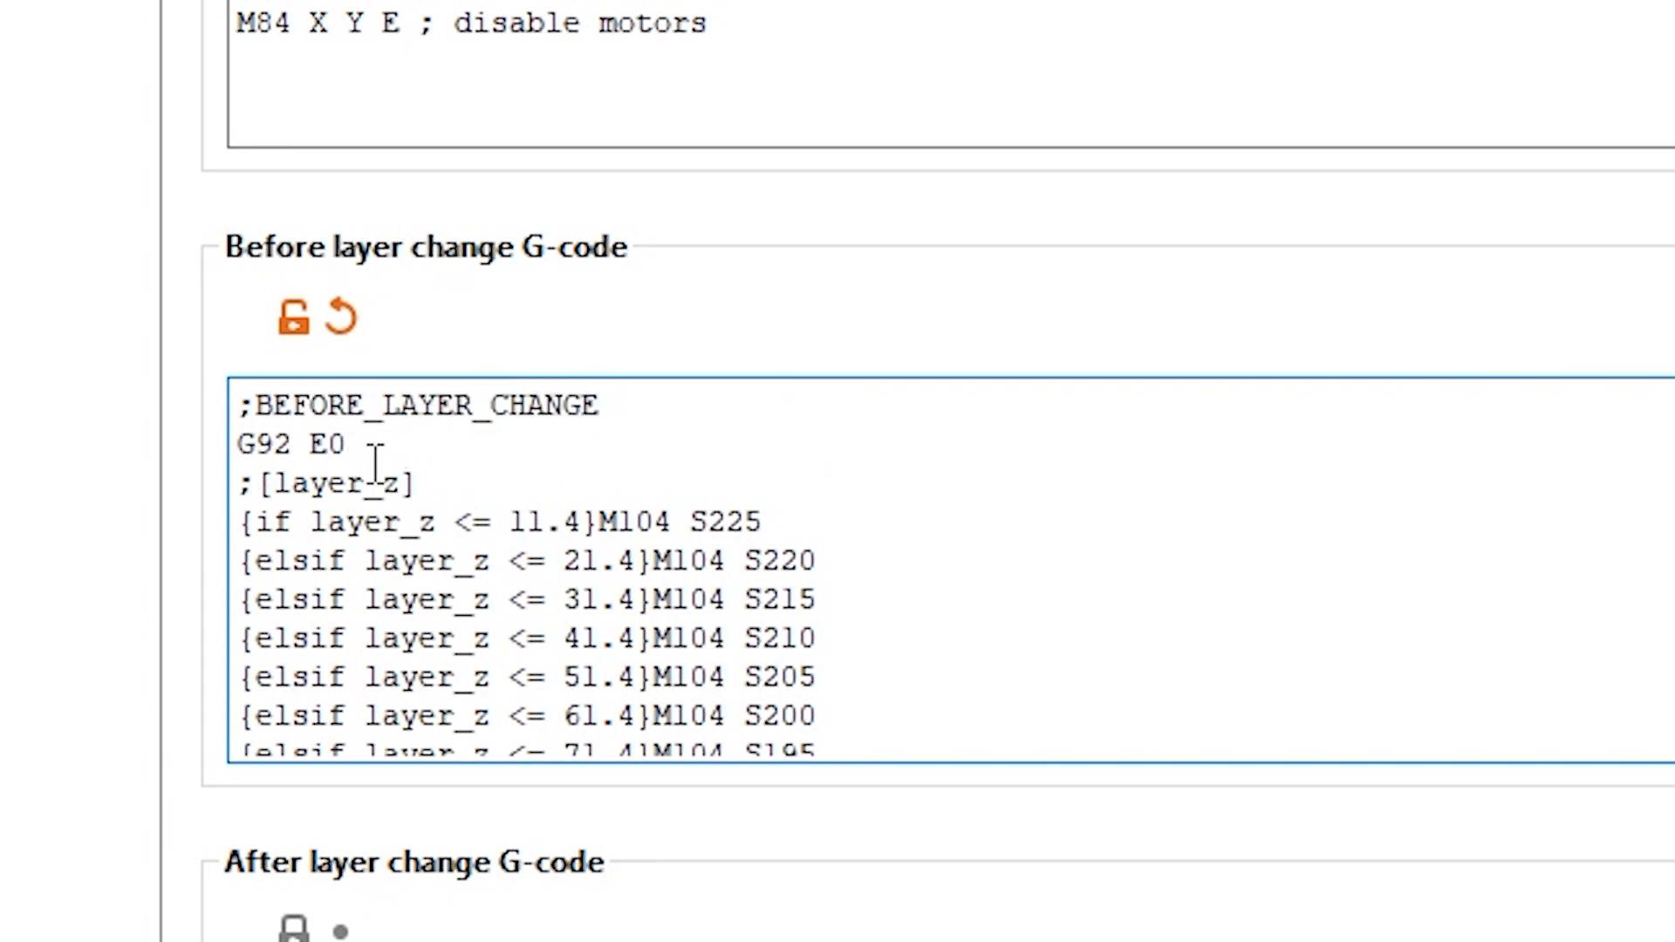
left_click_drag(297, 485, 382, 482)
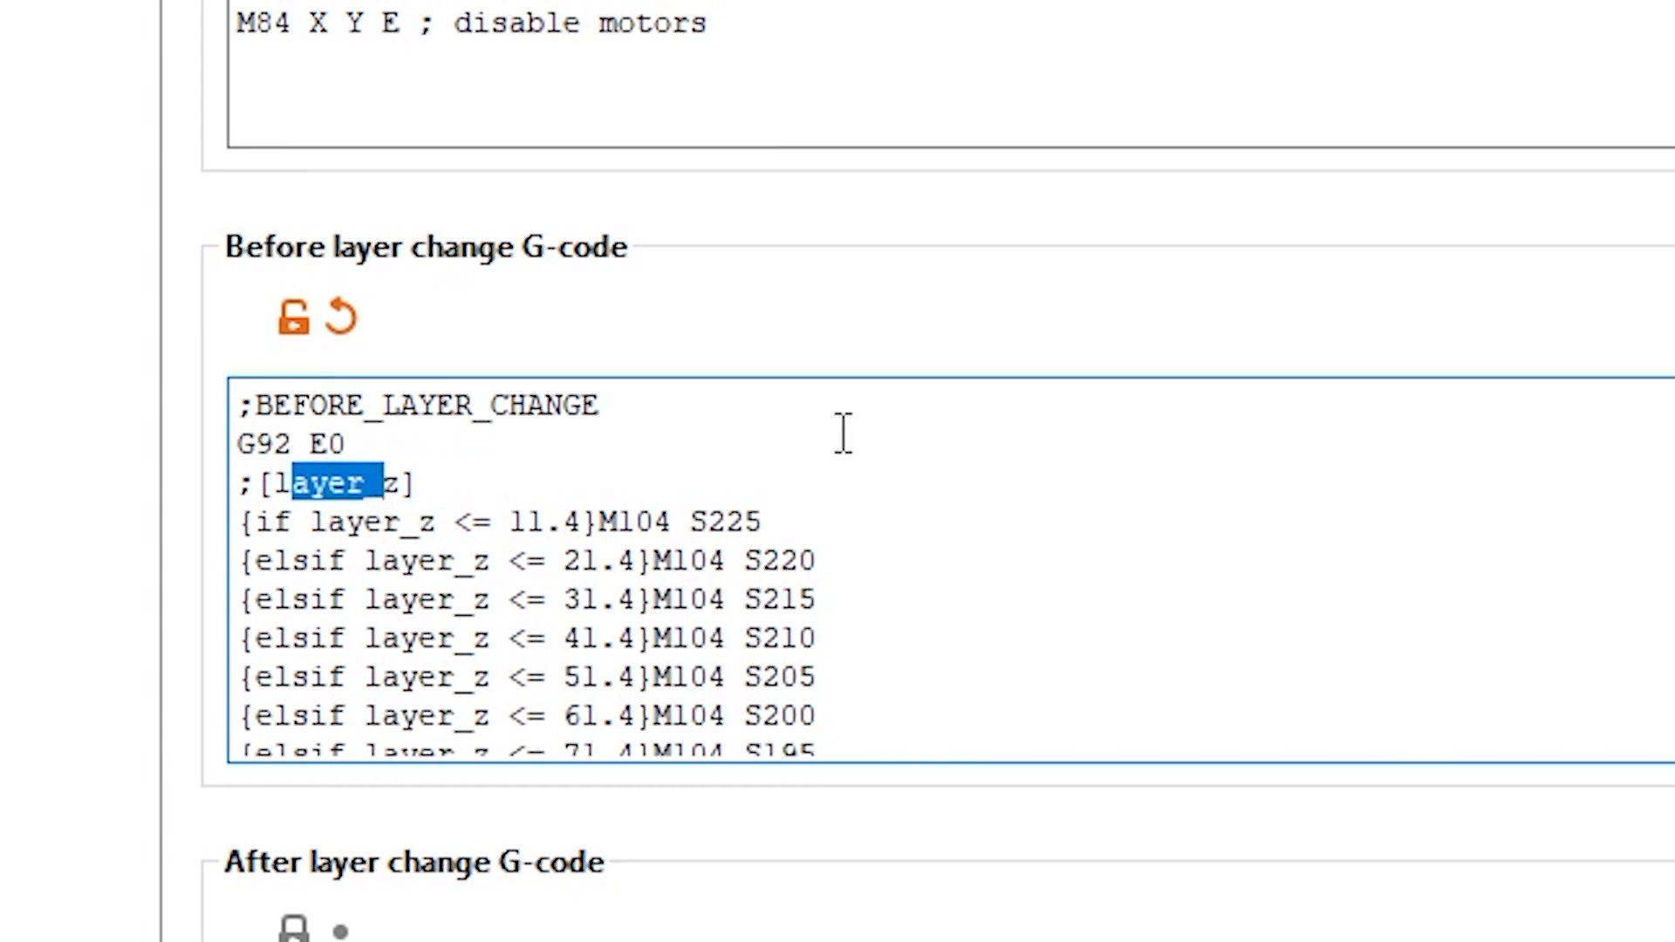
scroll(842, 433, "down", 1)
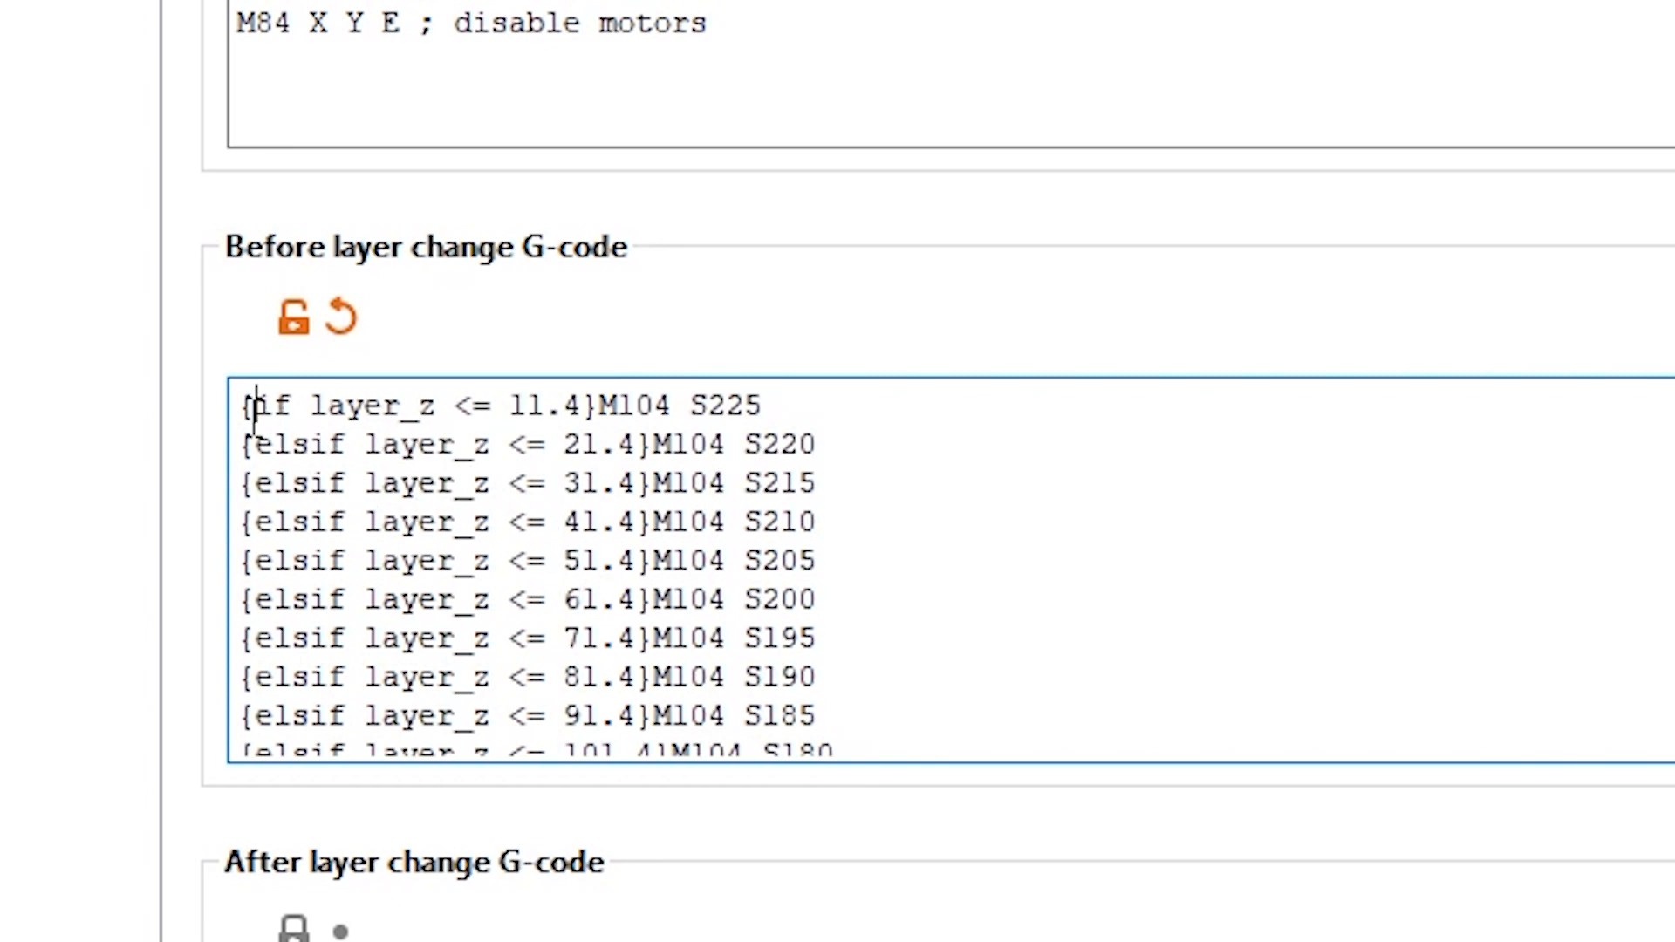
left_click_drag(253, 406, 803, 740)
left_click(677, 673)
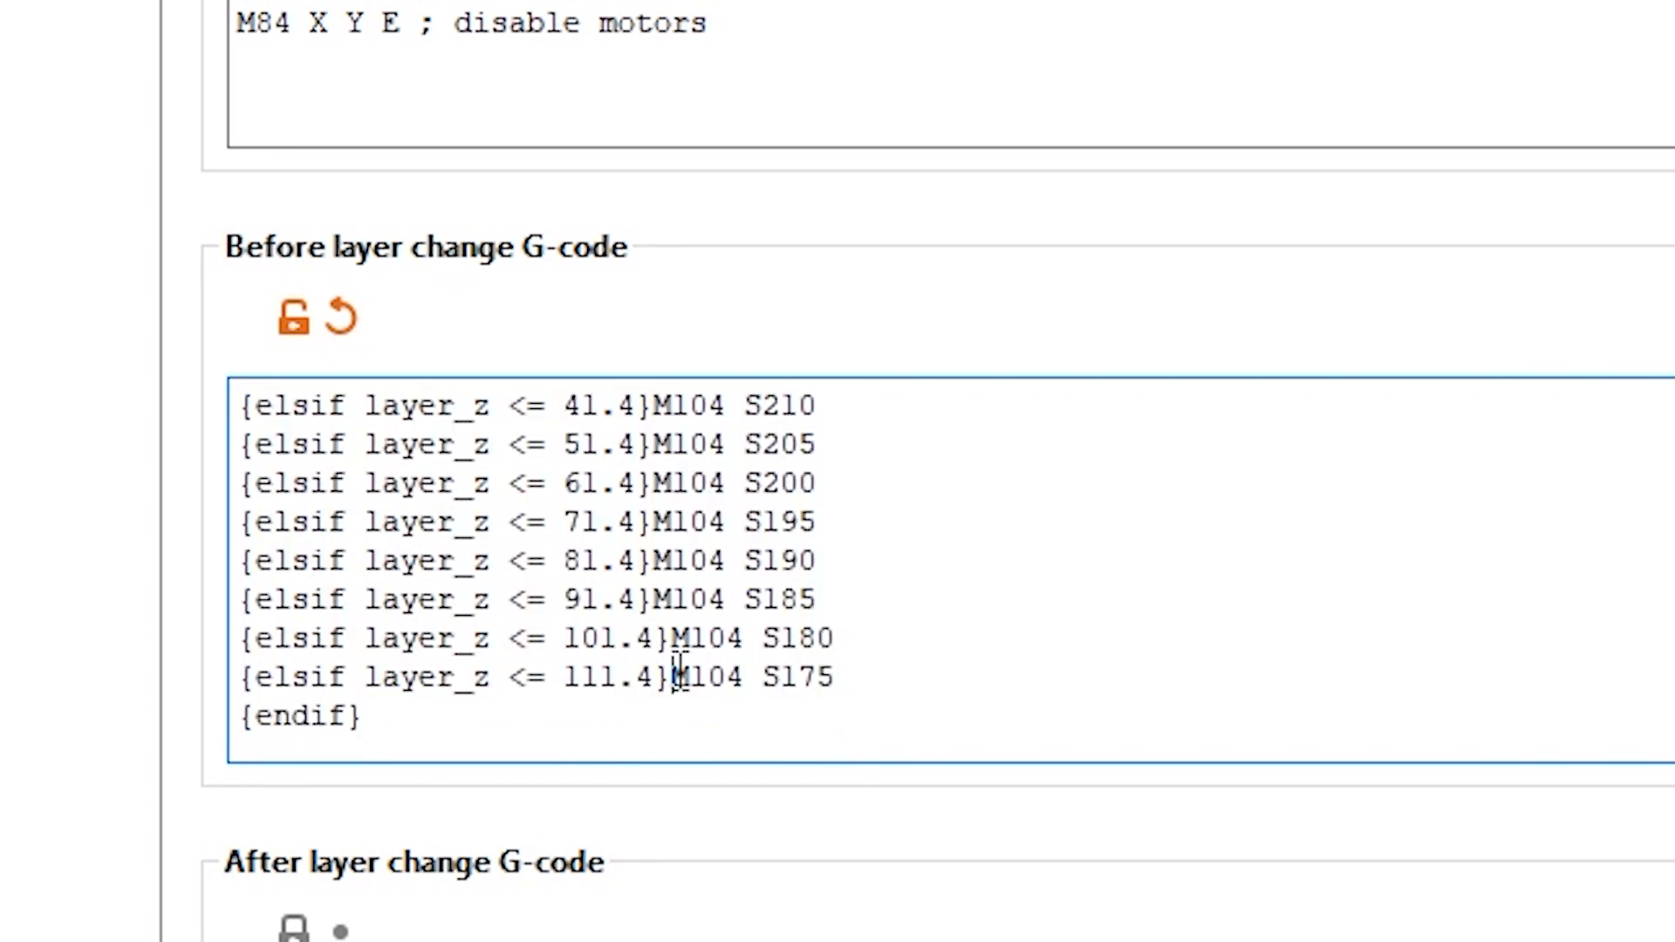
scroll(679, 671, "up", 1)
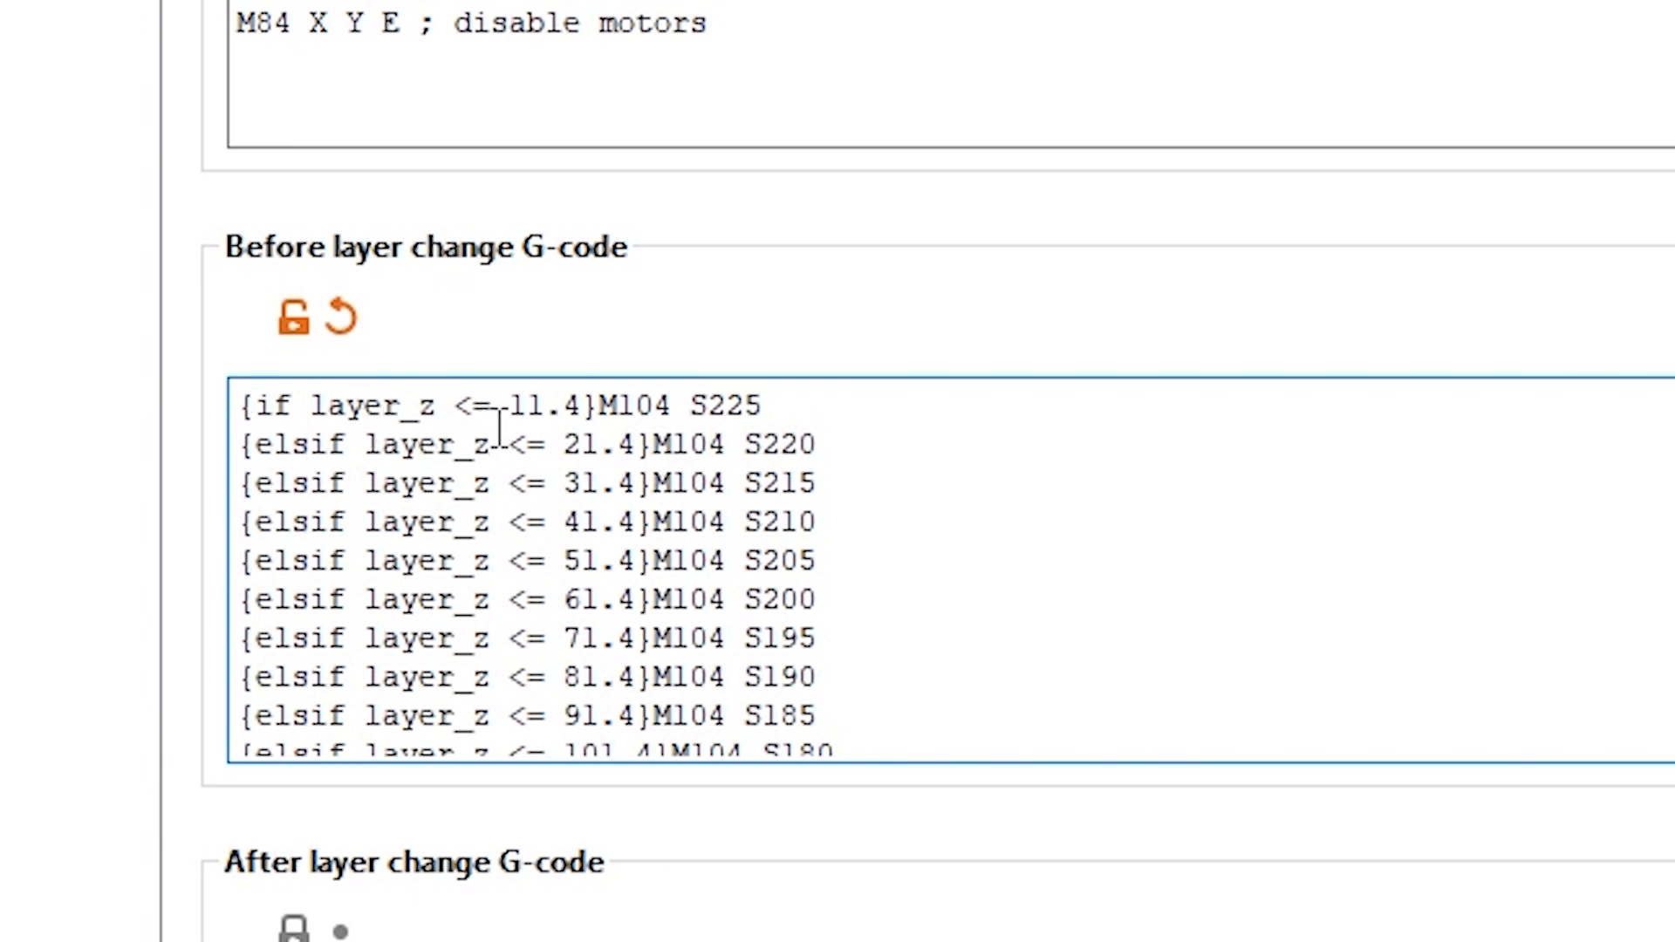
Examine how each layer_z limit in the if and elsif lines pairs with its M104 temperature
left_click_drag(585, 406, 511, 406)
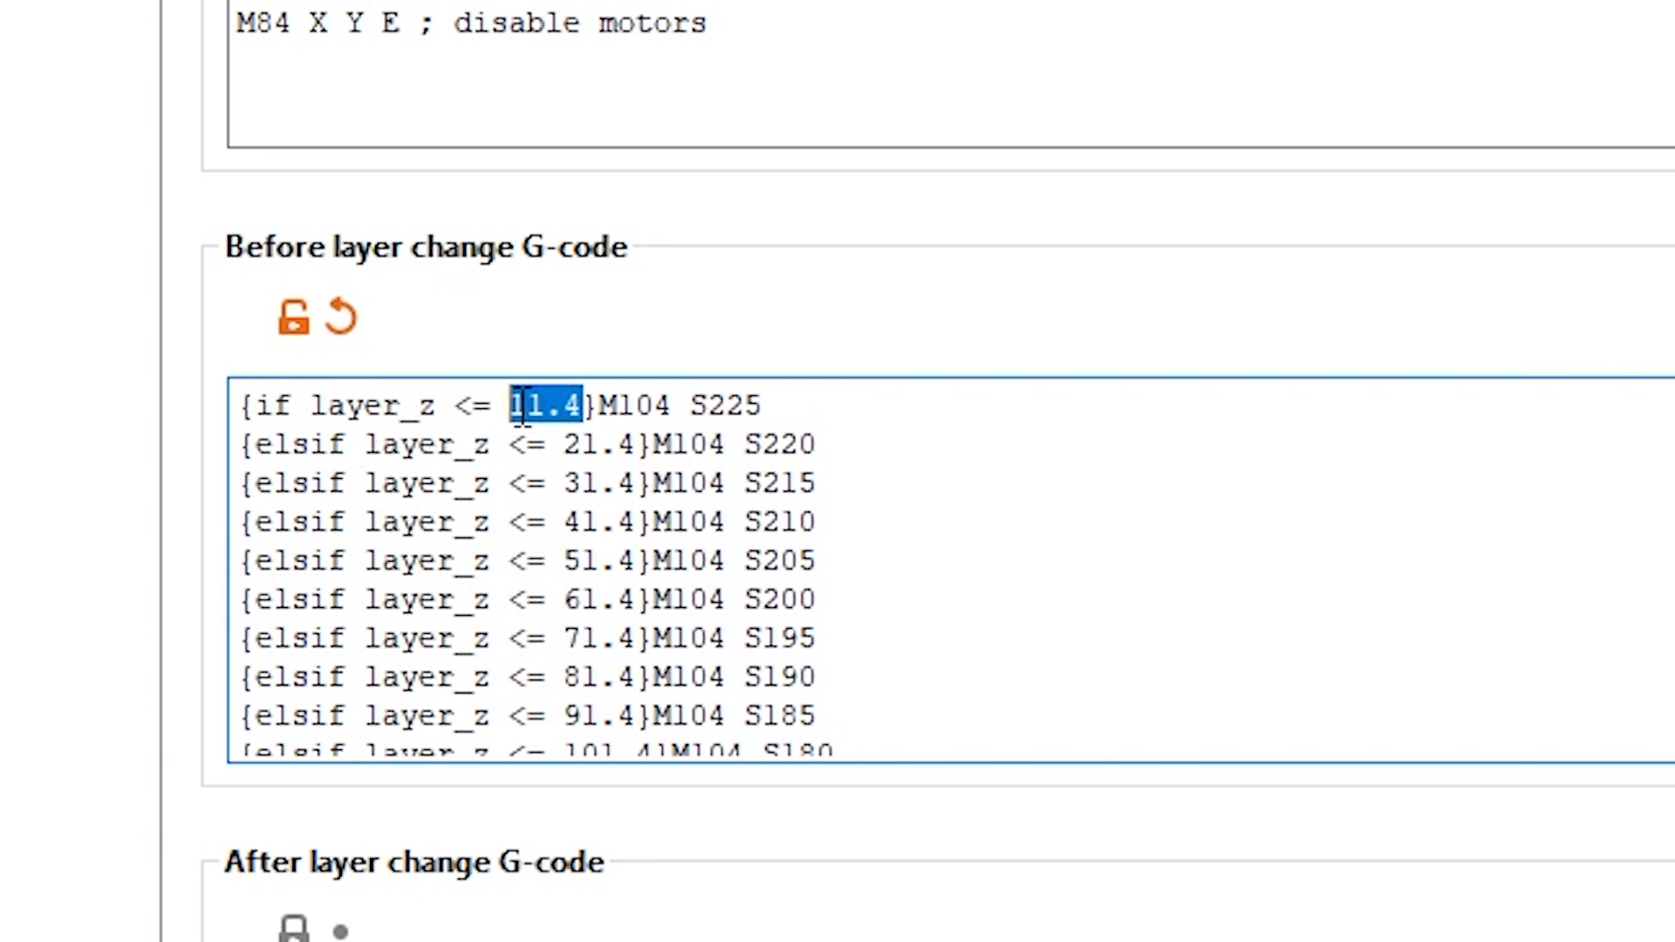
left_click_drag(618, 406, 752, 406)
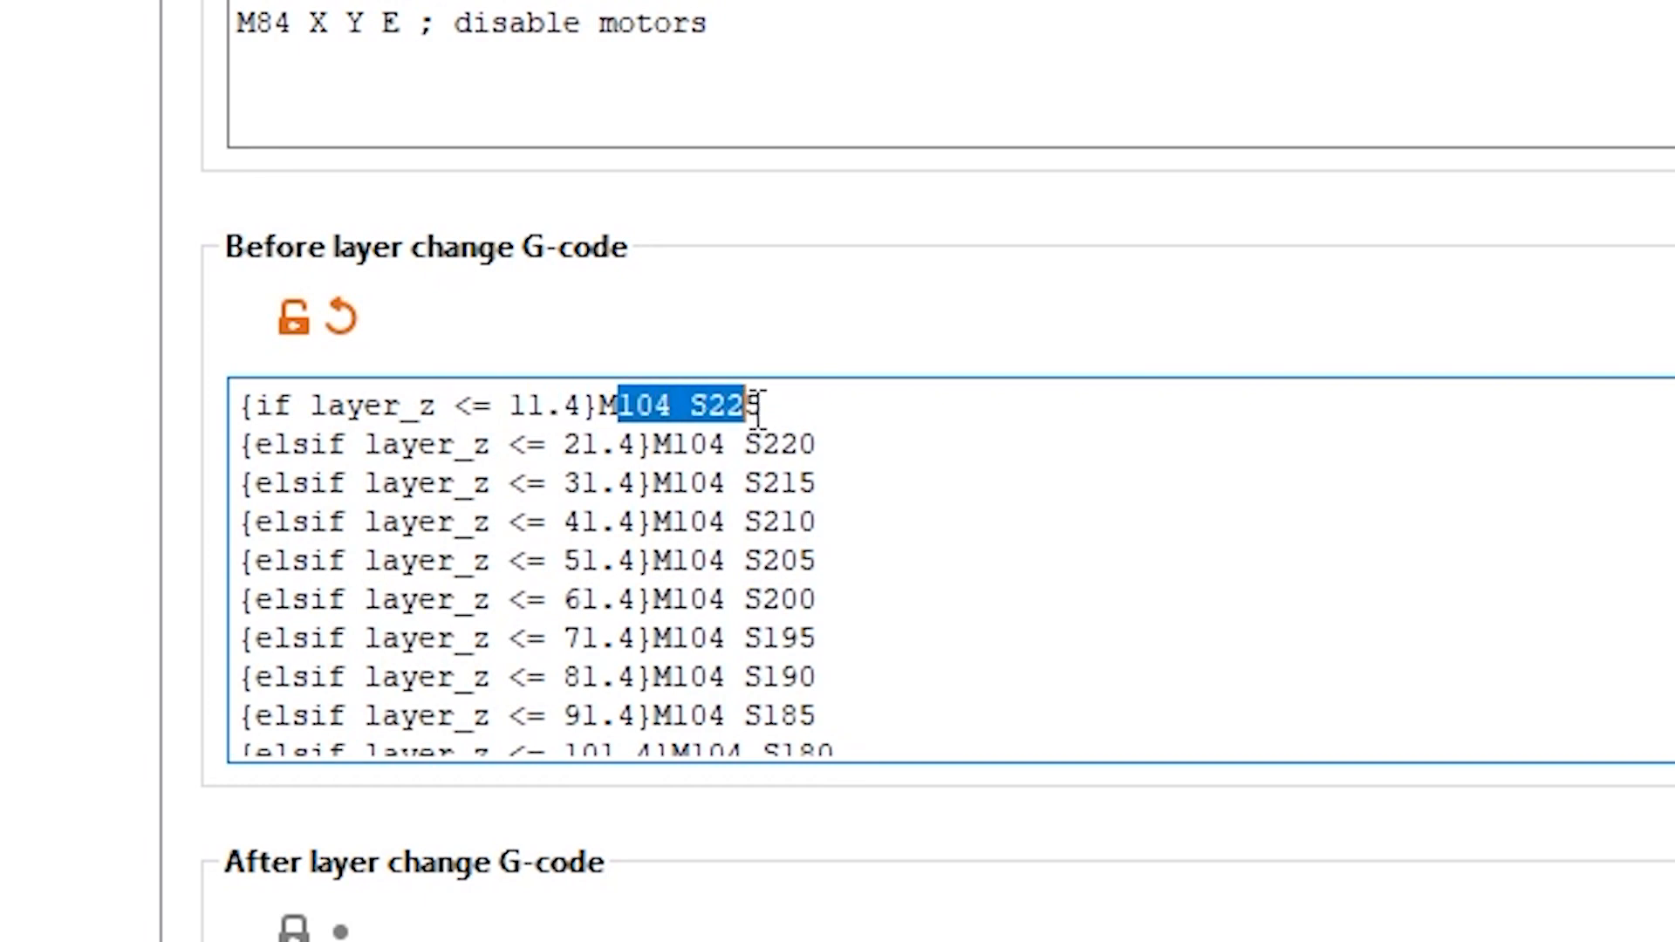
left_click(776, 397)
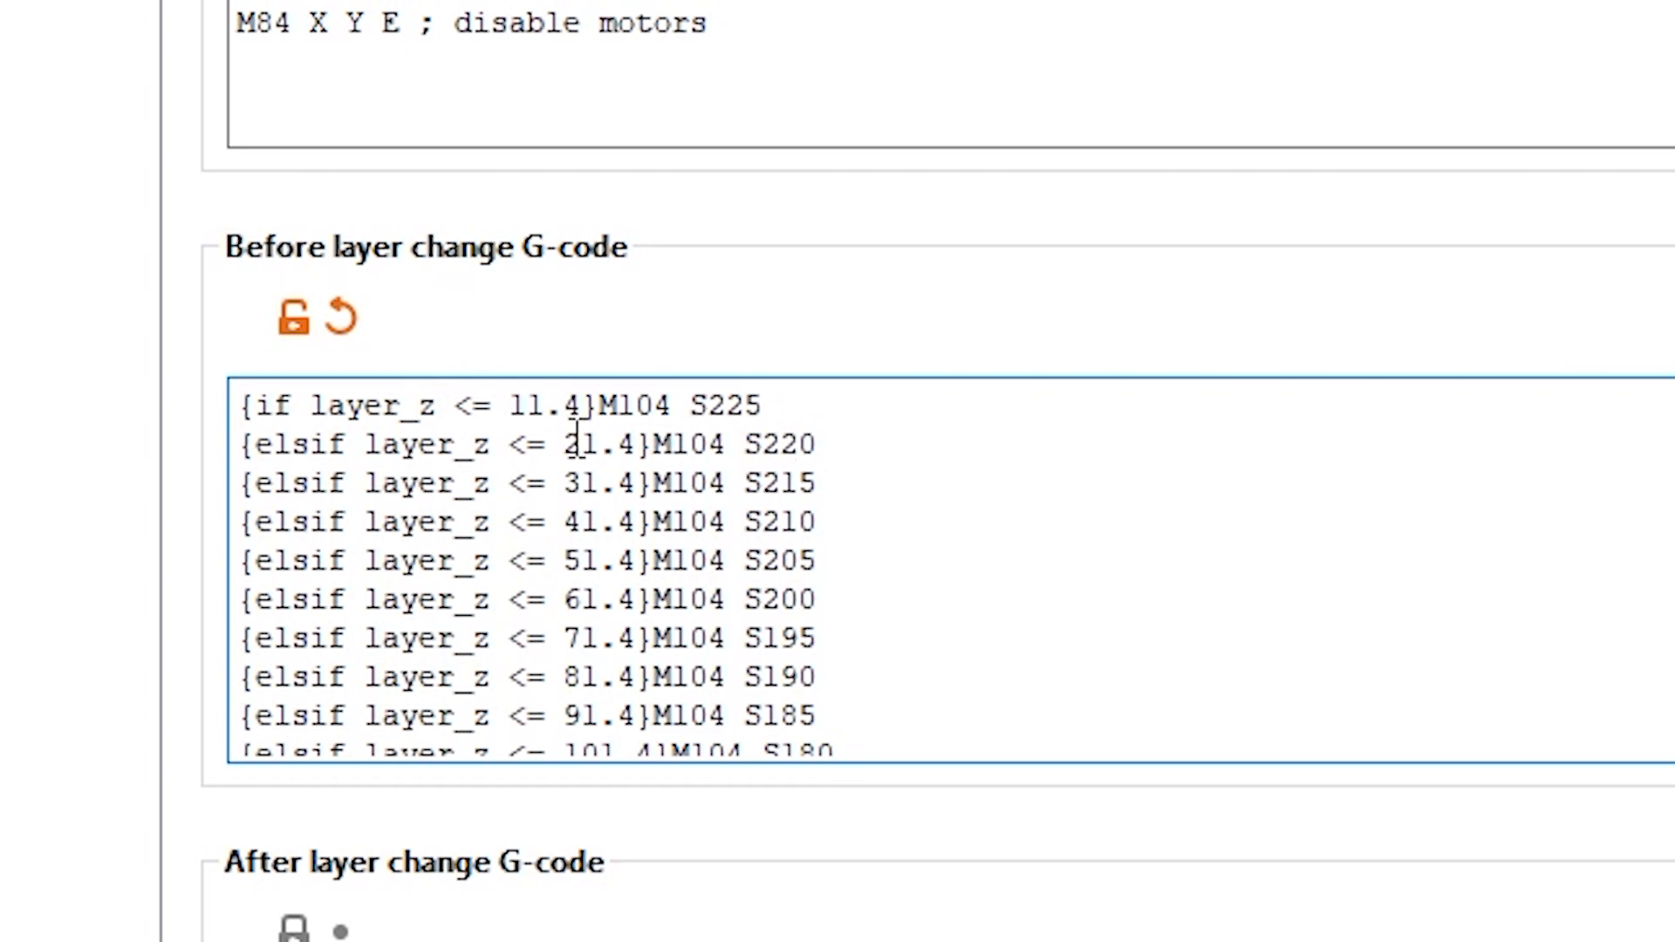
double_click(829, 511)
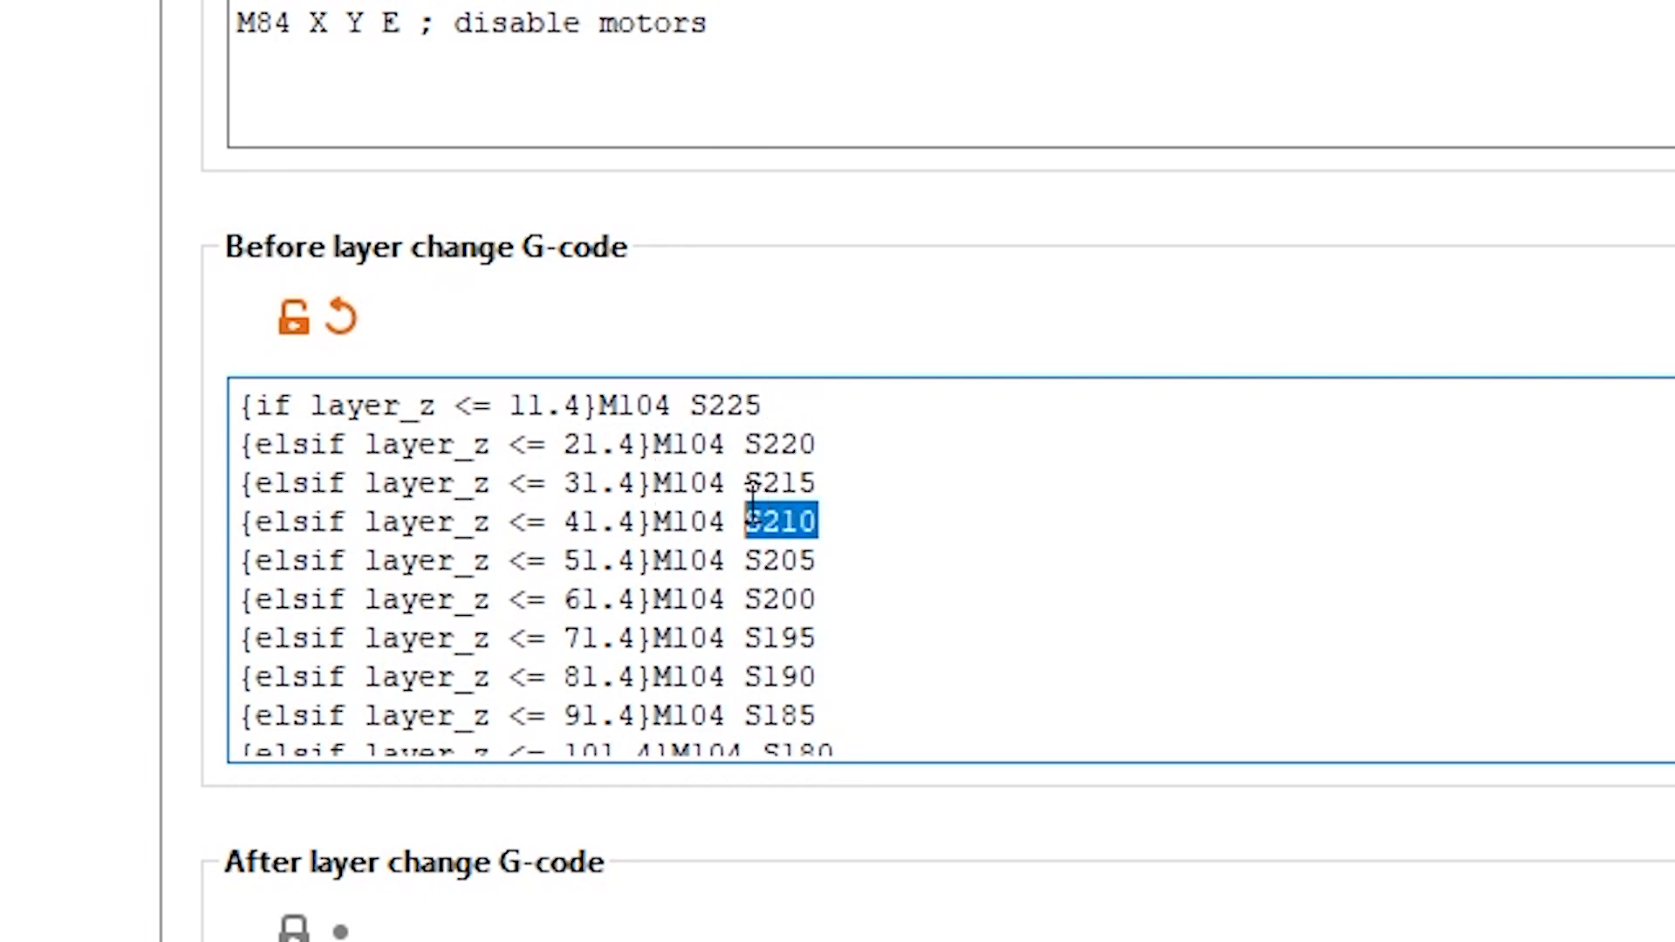
double_click(764, 481)
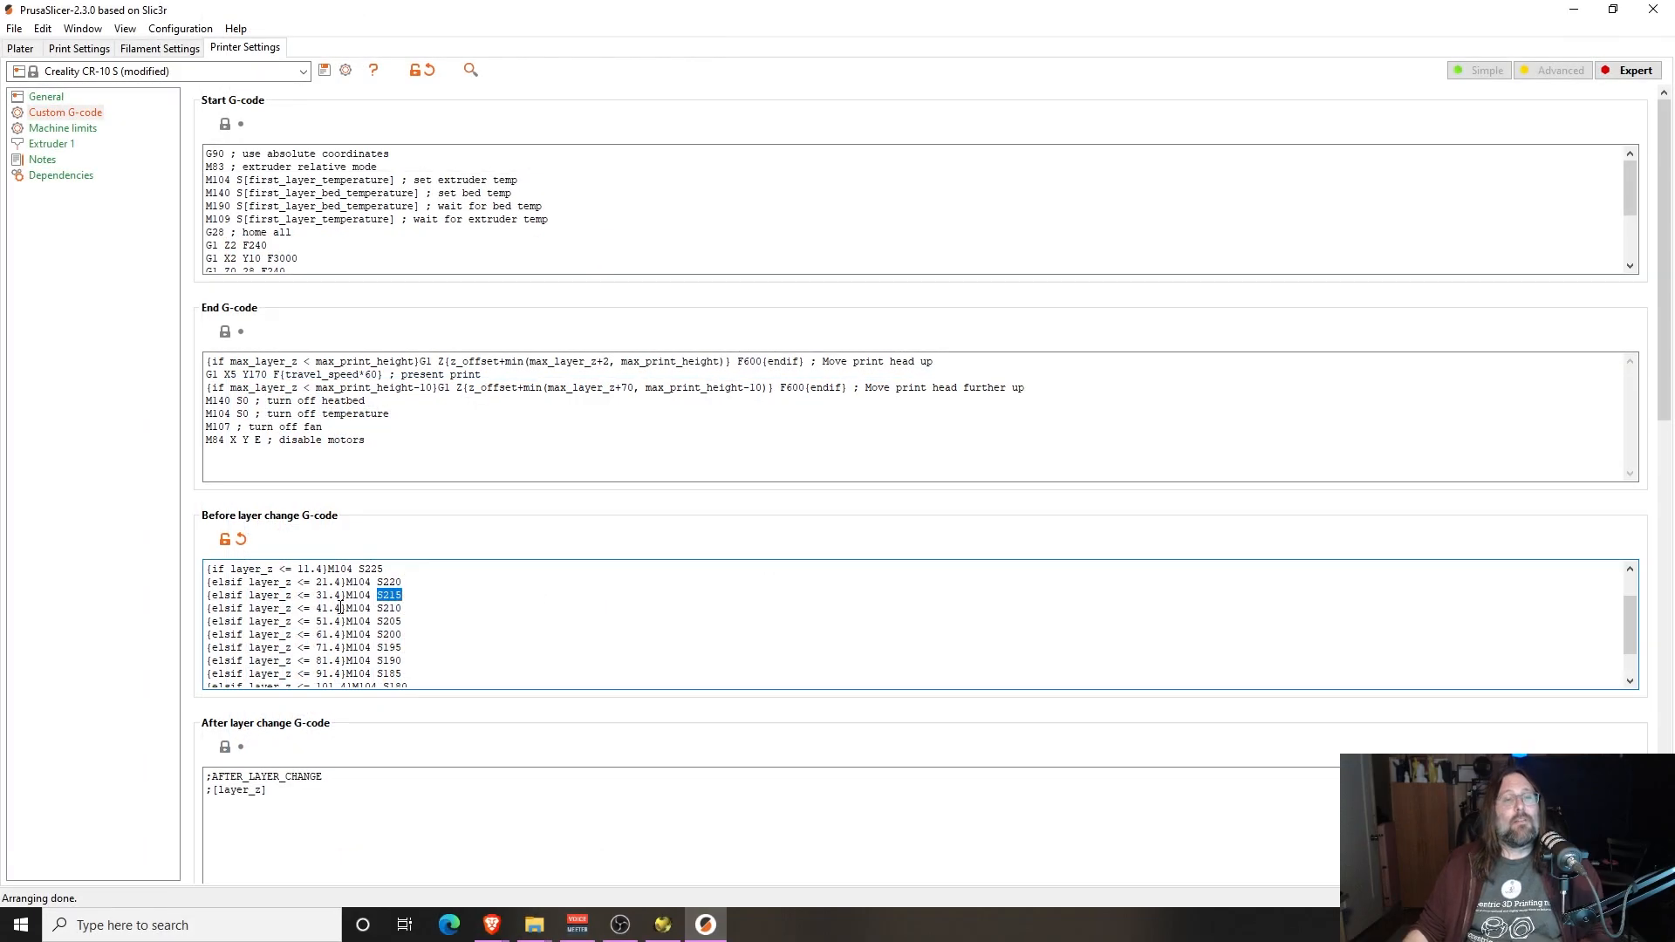
double_click(325, 591)
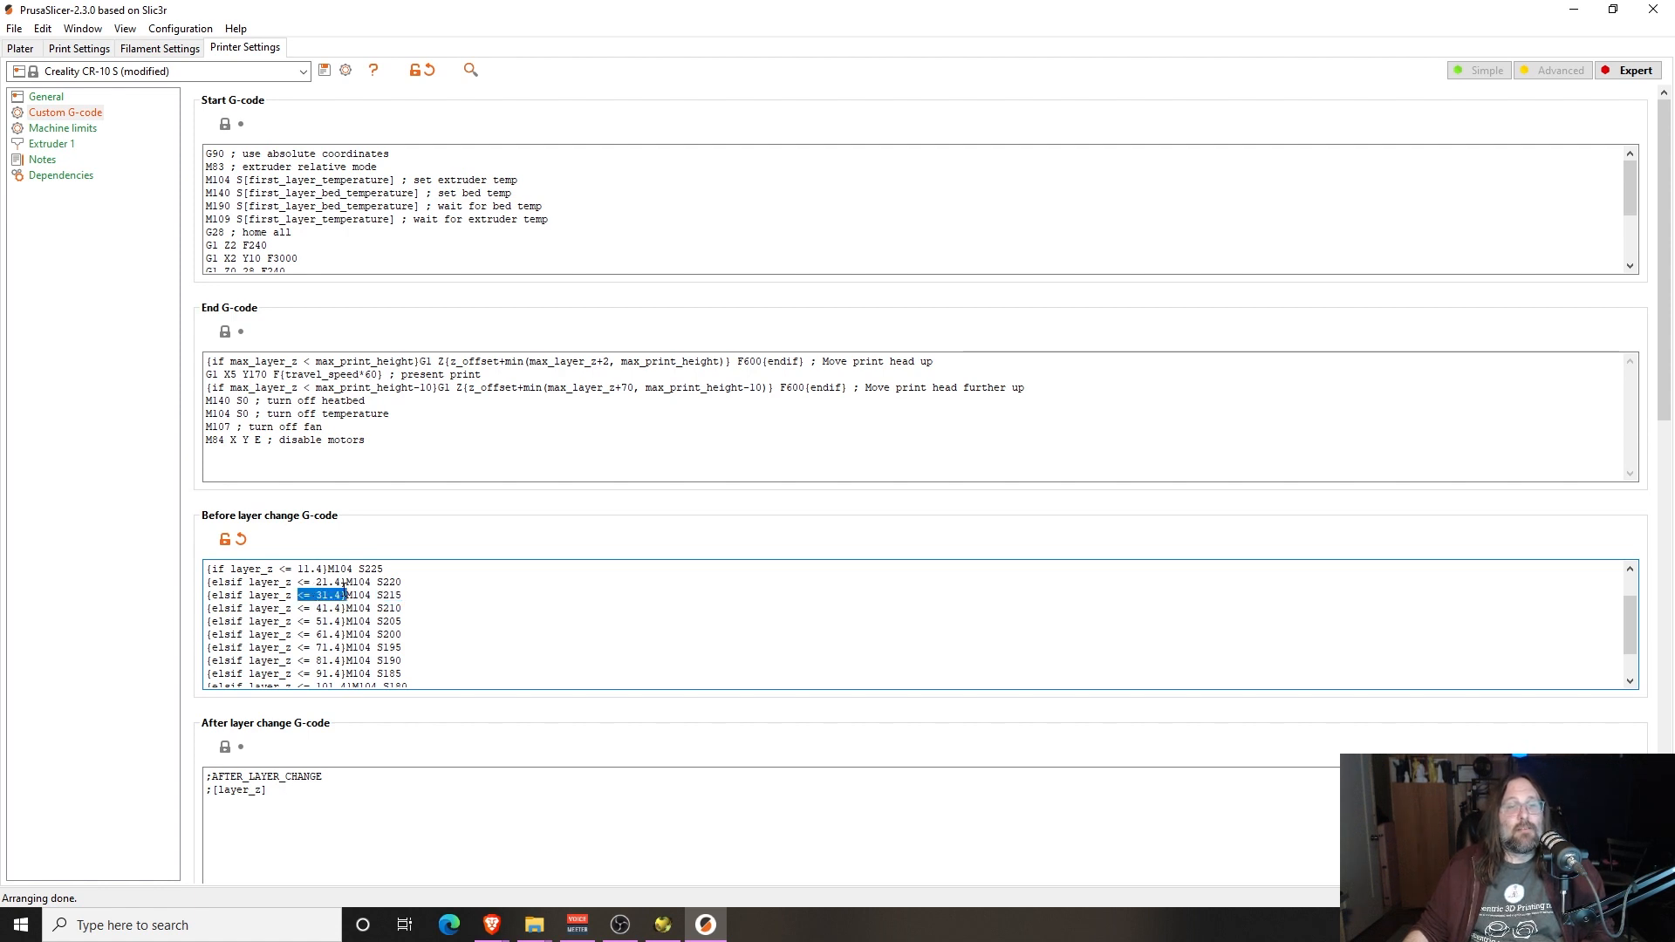
left_click(389, 608)
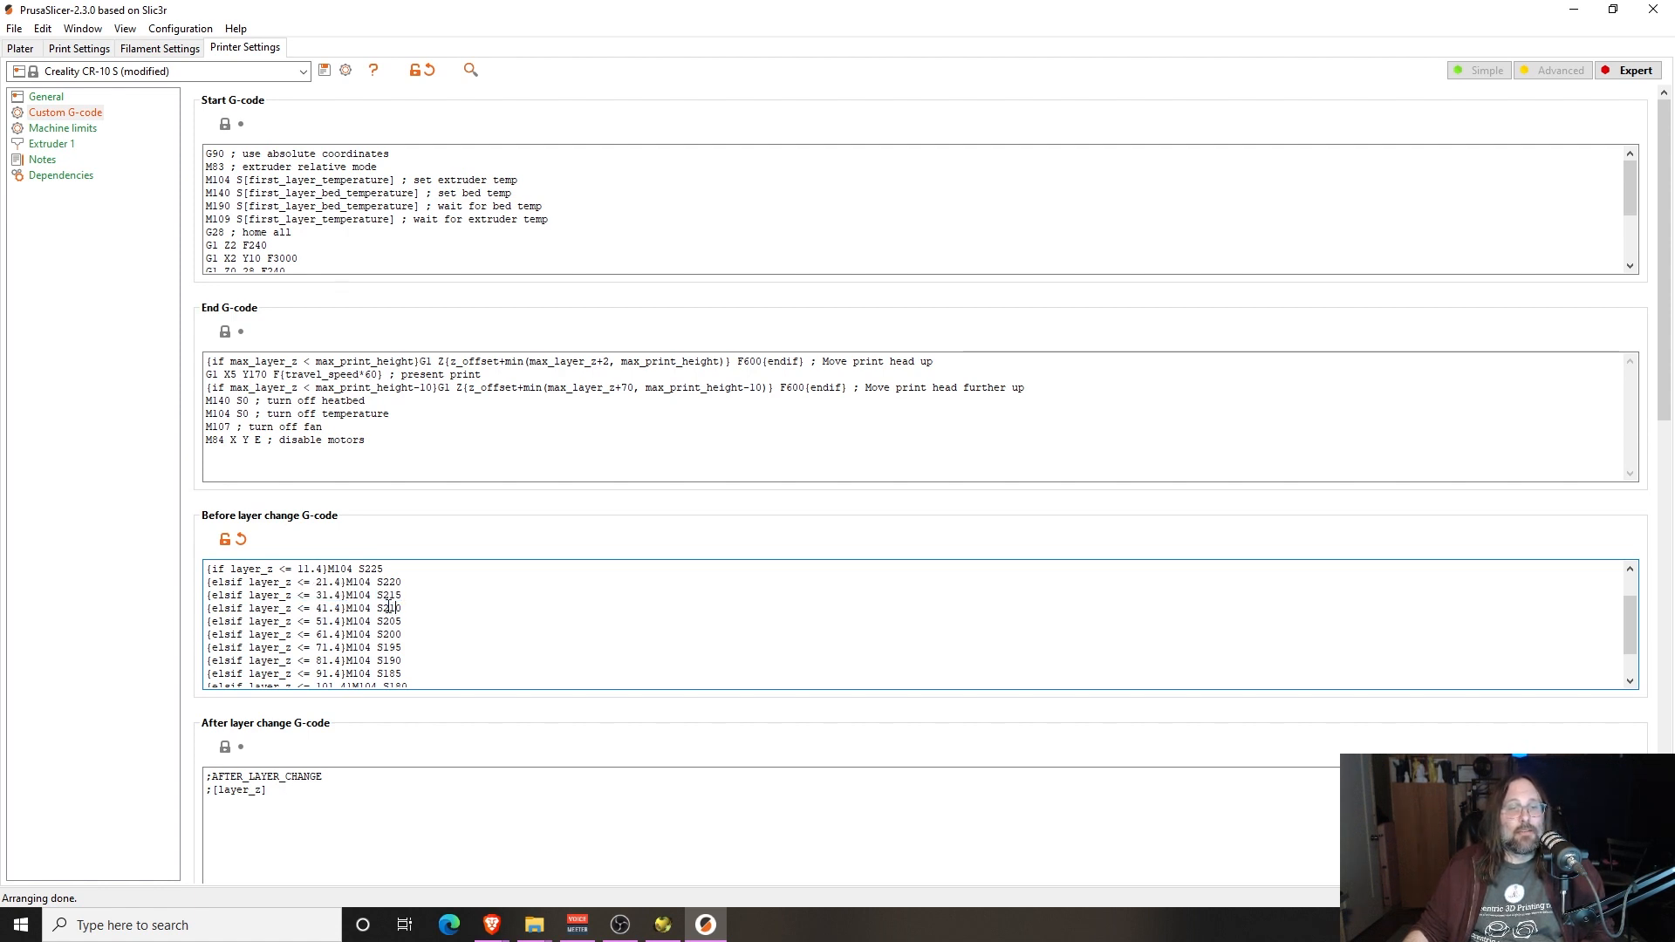
scroll(337, 632, "up", 1)
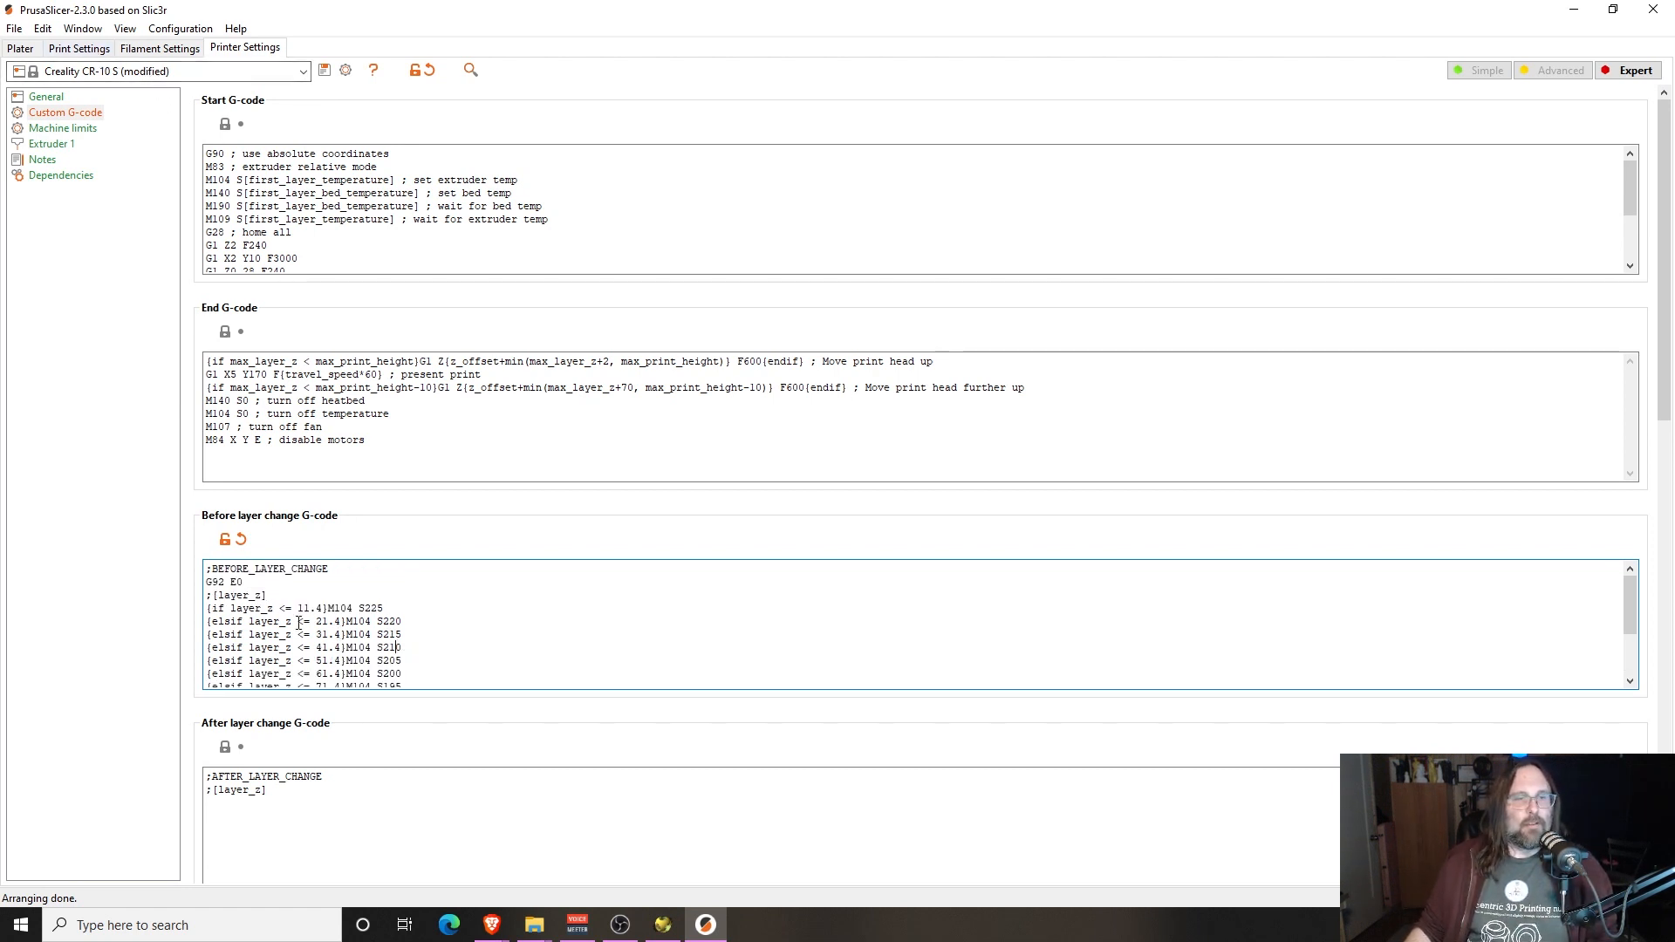
scroll(299, 623, "down", 3)
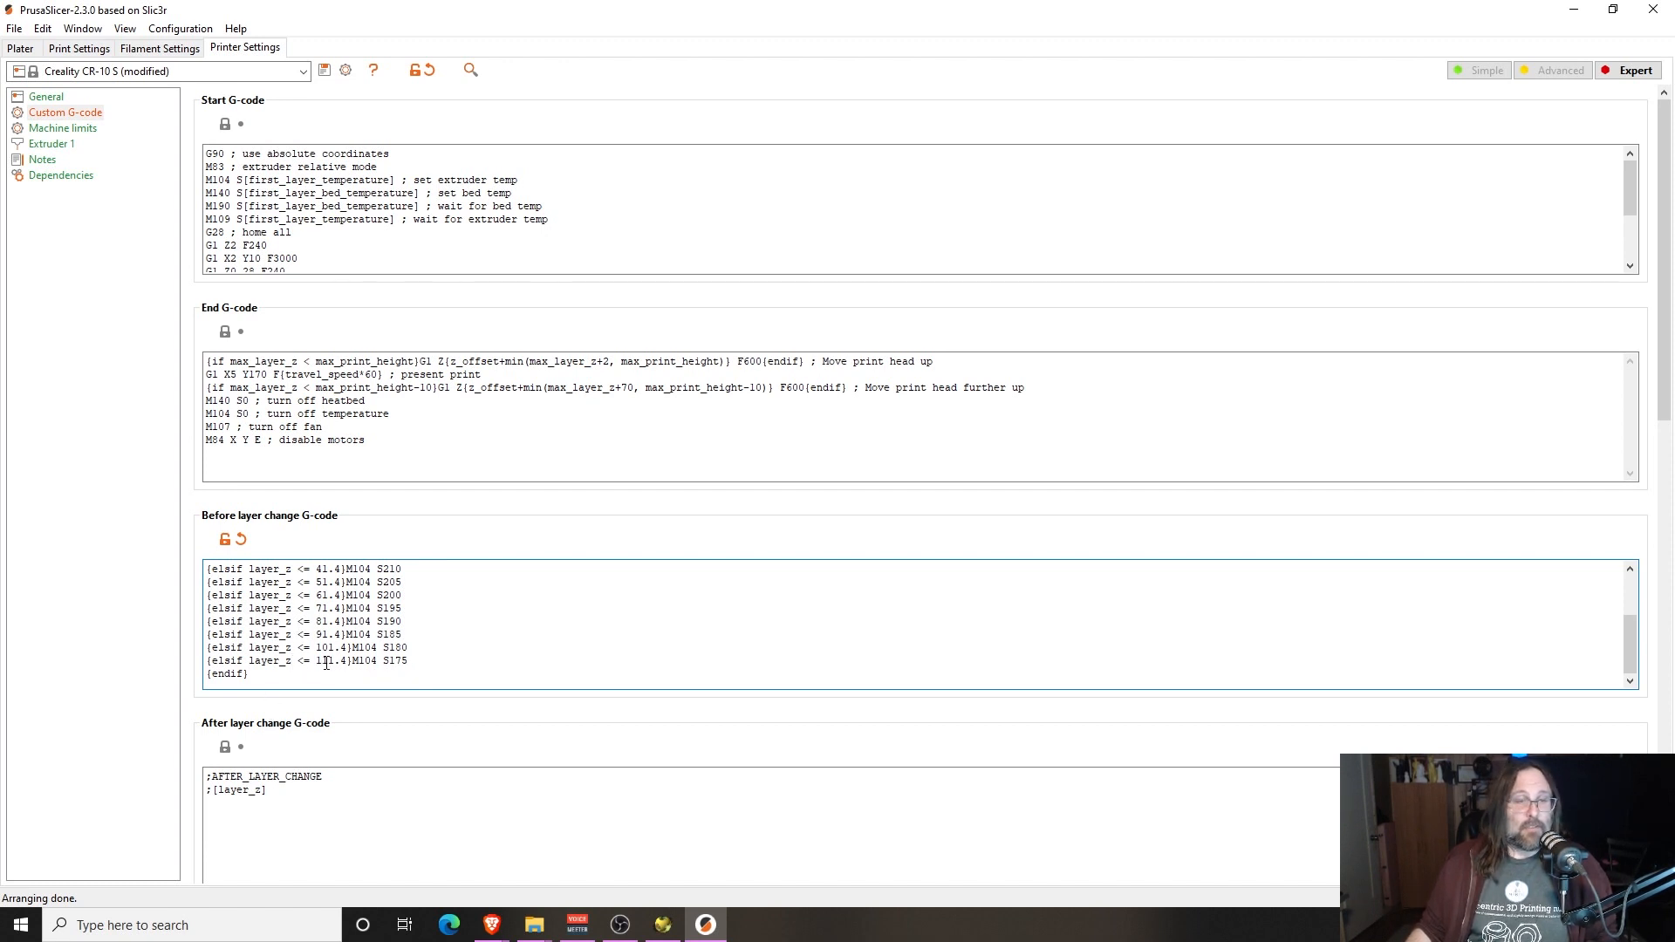
left_click(259, 672)
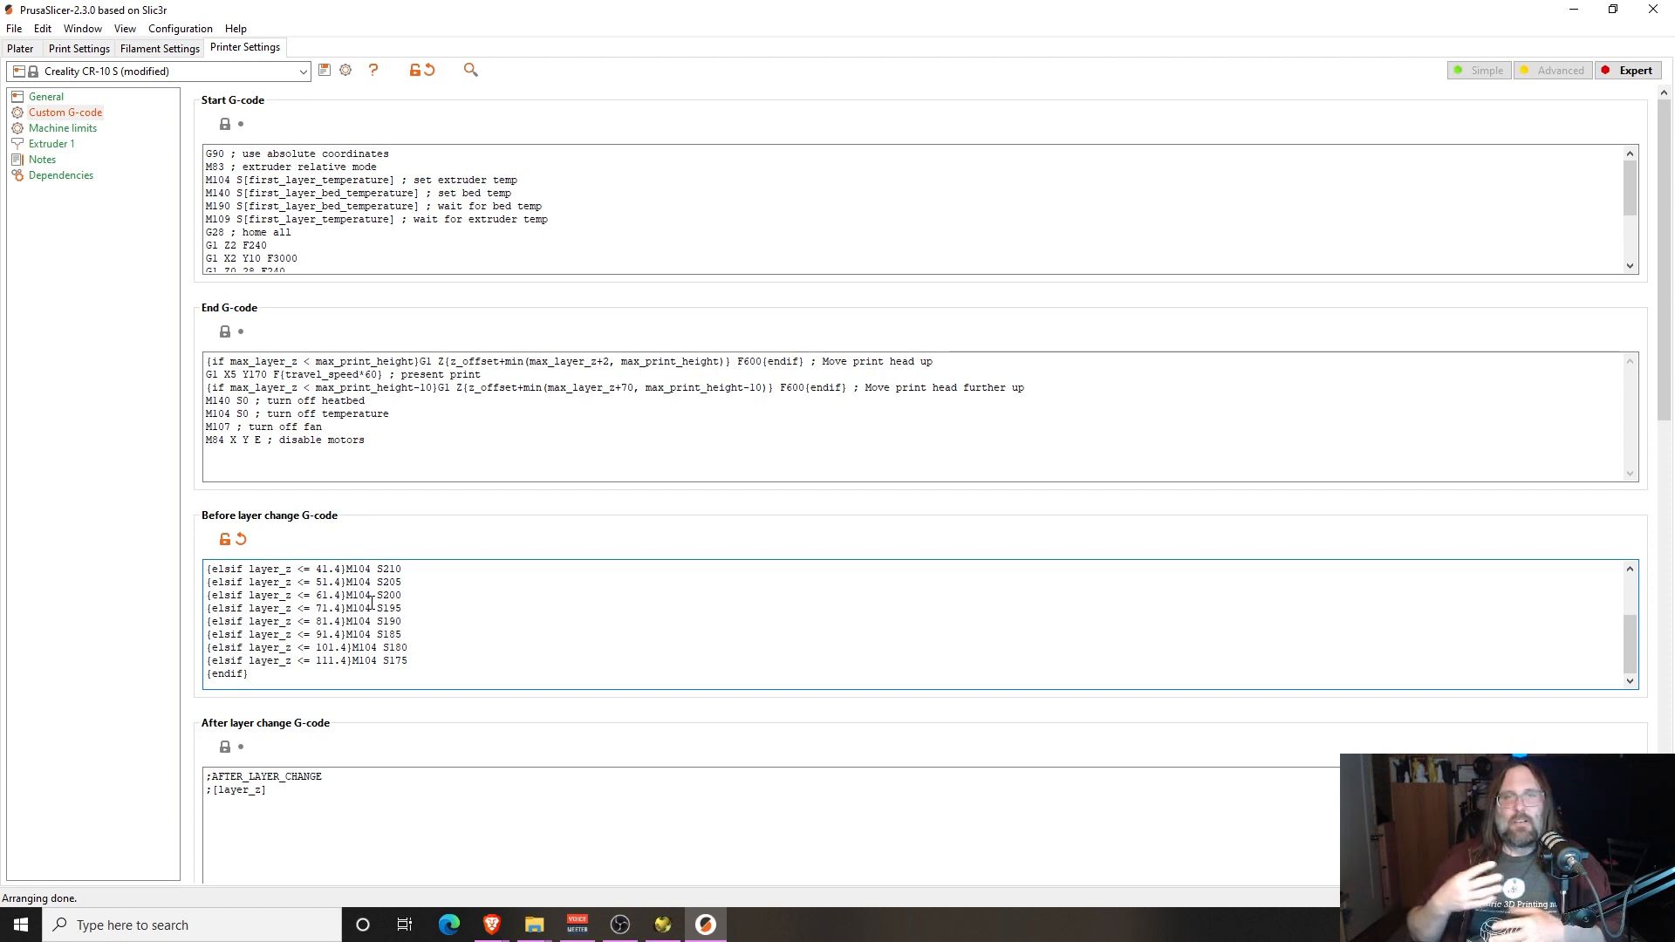
scroll(375, 593, "up", 2)
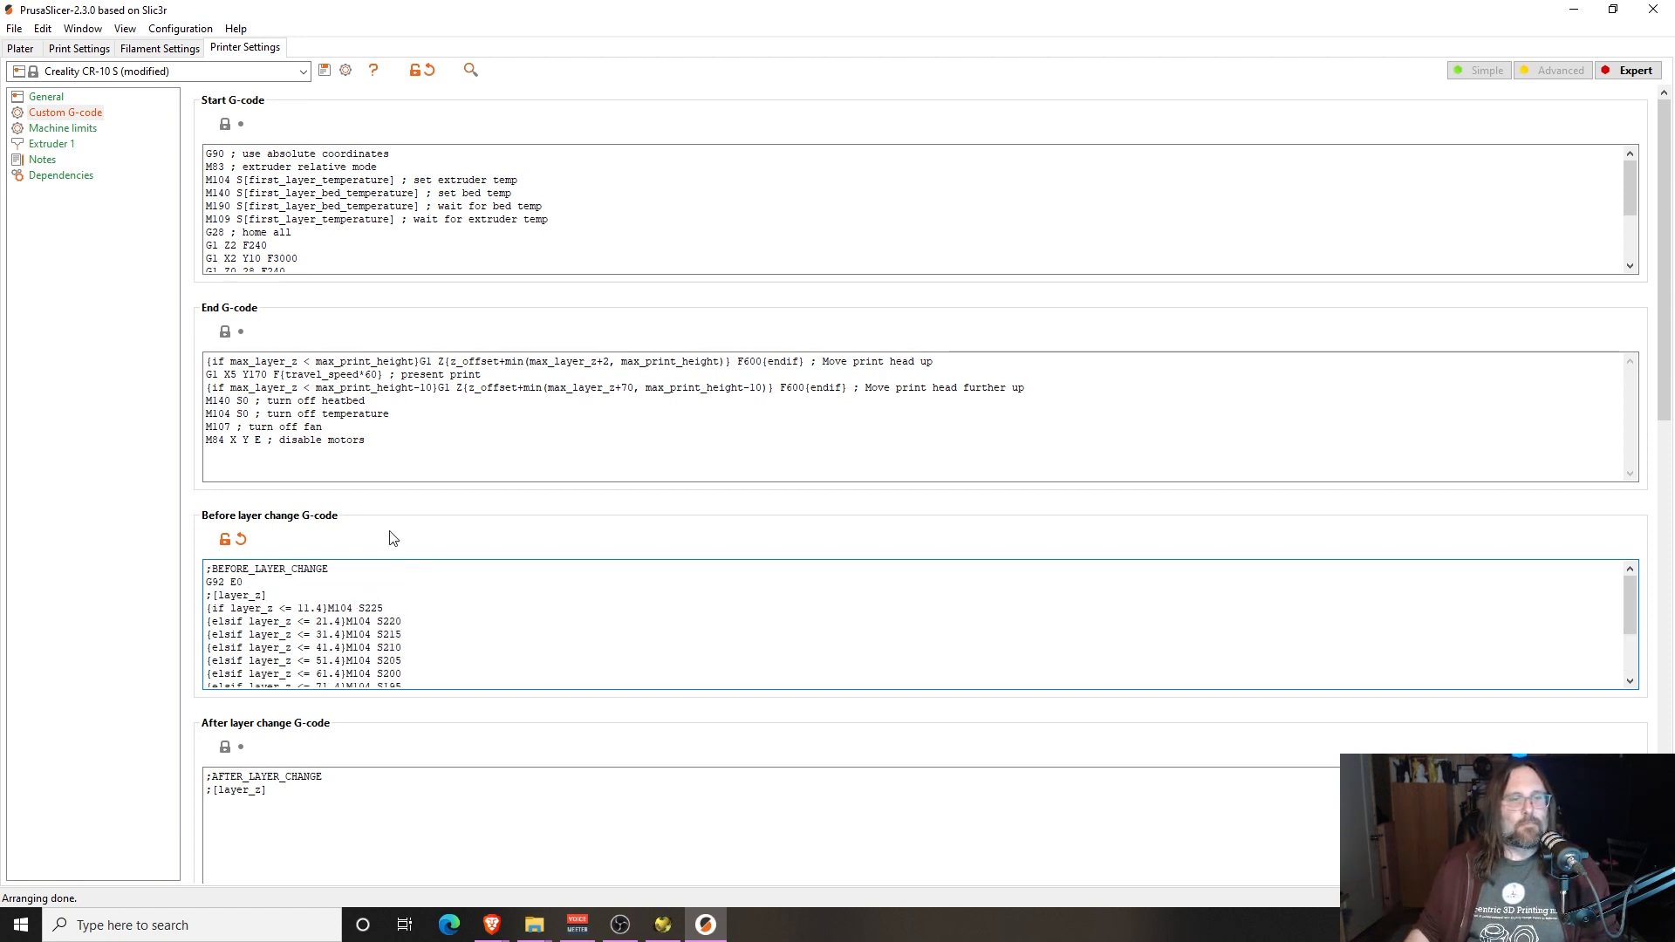
Slice the original tower and inspect the top layer height in the sliced preview
left_click(21, 49)
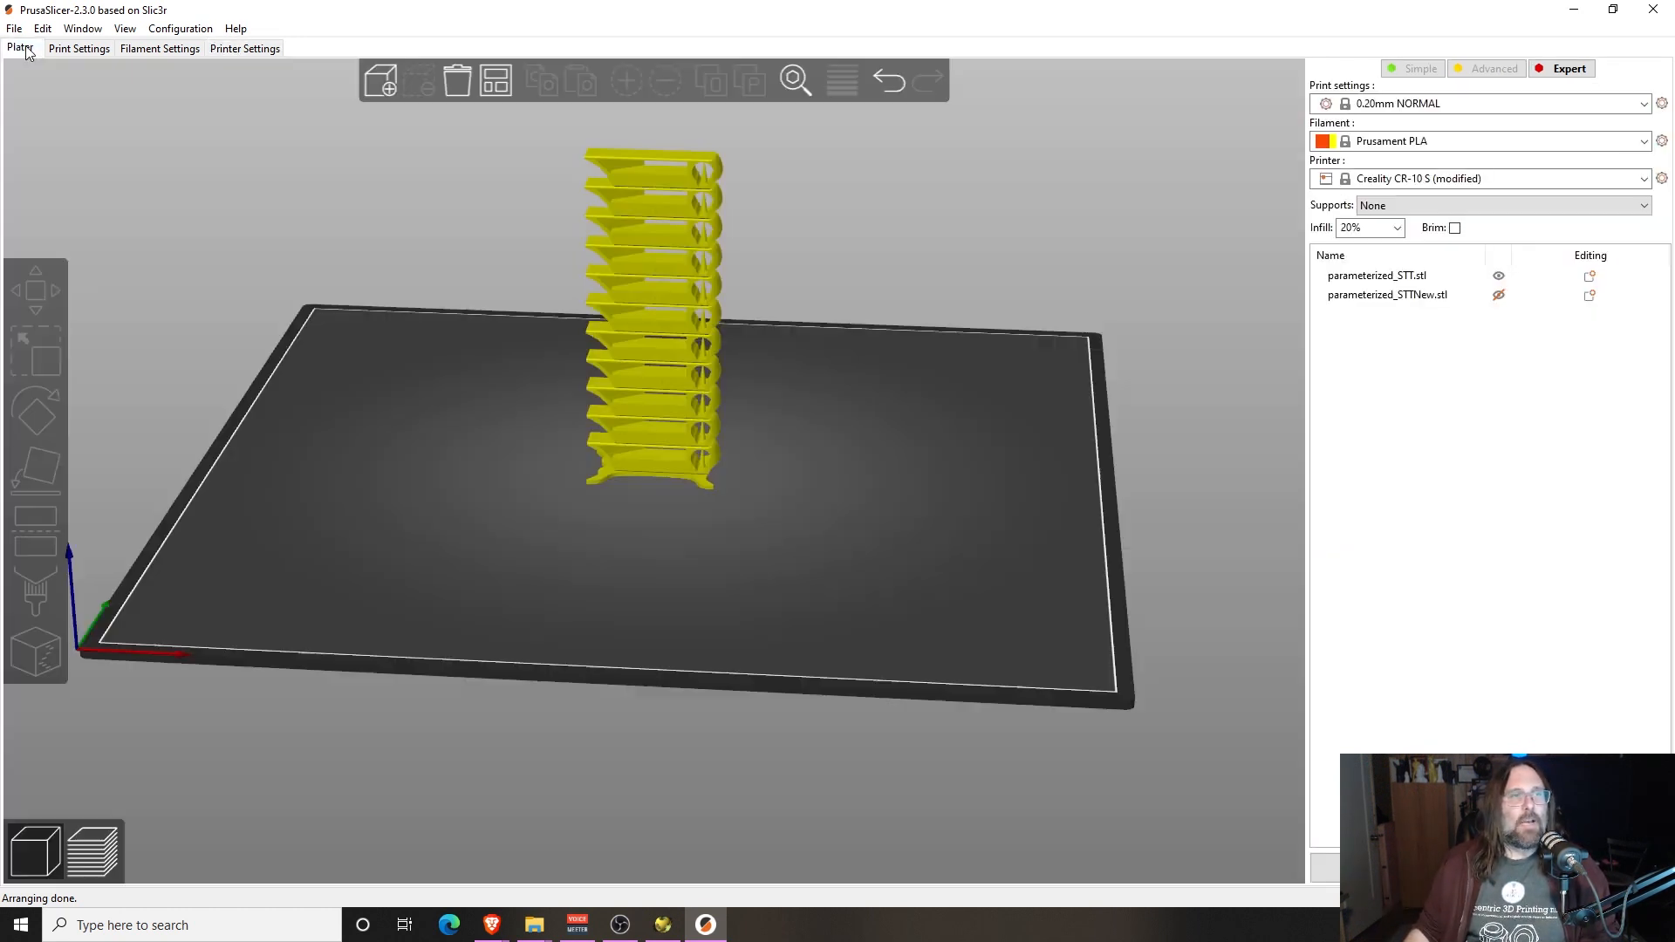
left_click(1431, 868)
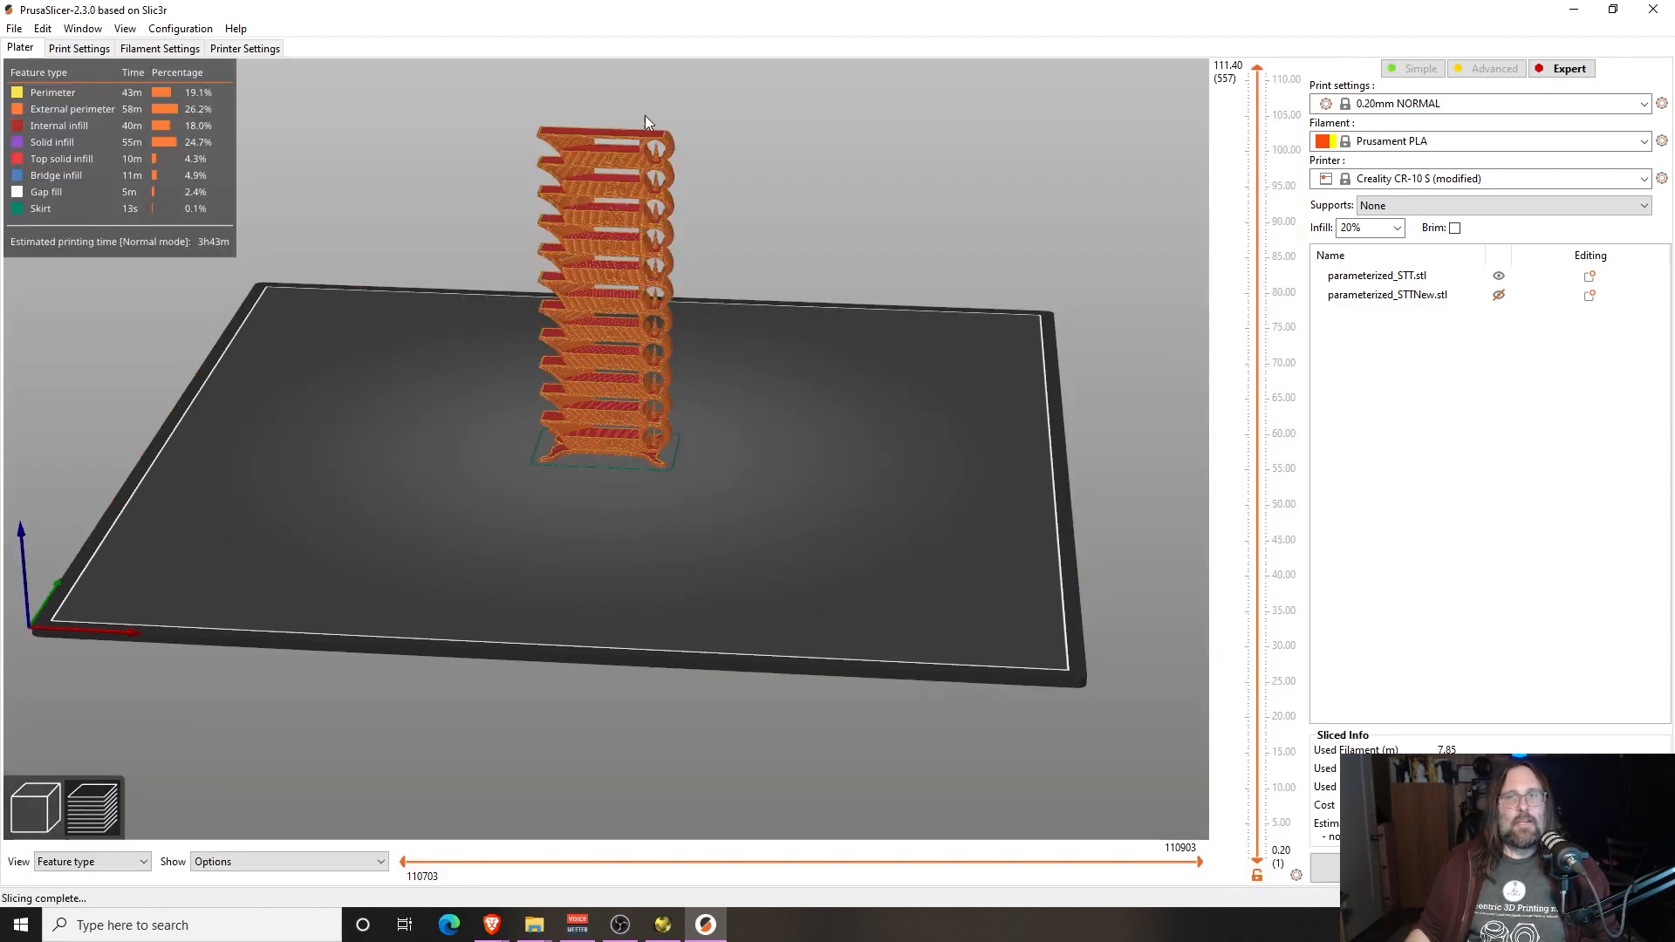
scroll(725, 82, "up", 2)
scroll(720, 93, "down", 4)
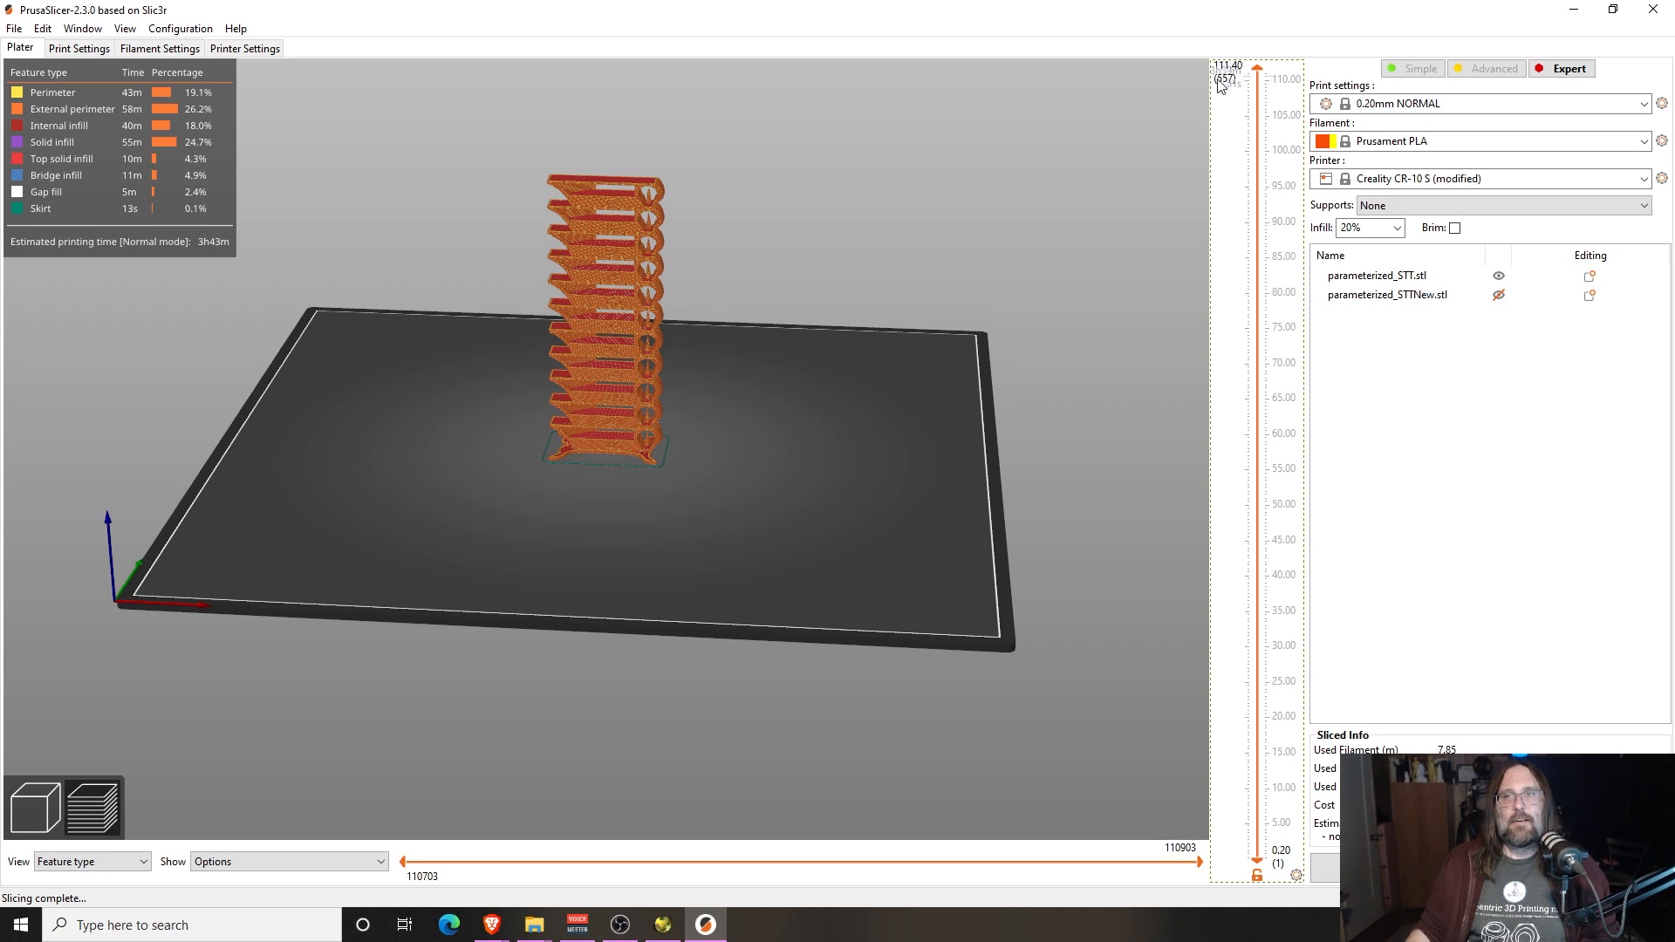
left_click_drag(1257, 70, 1216, 7)
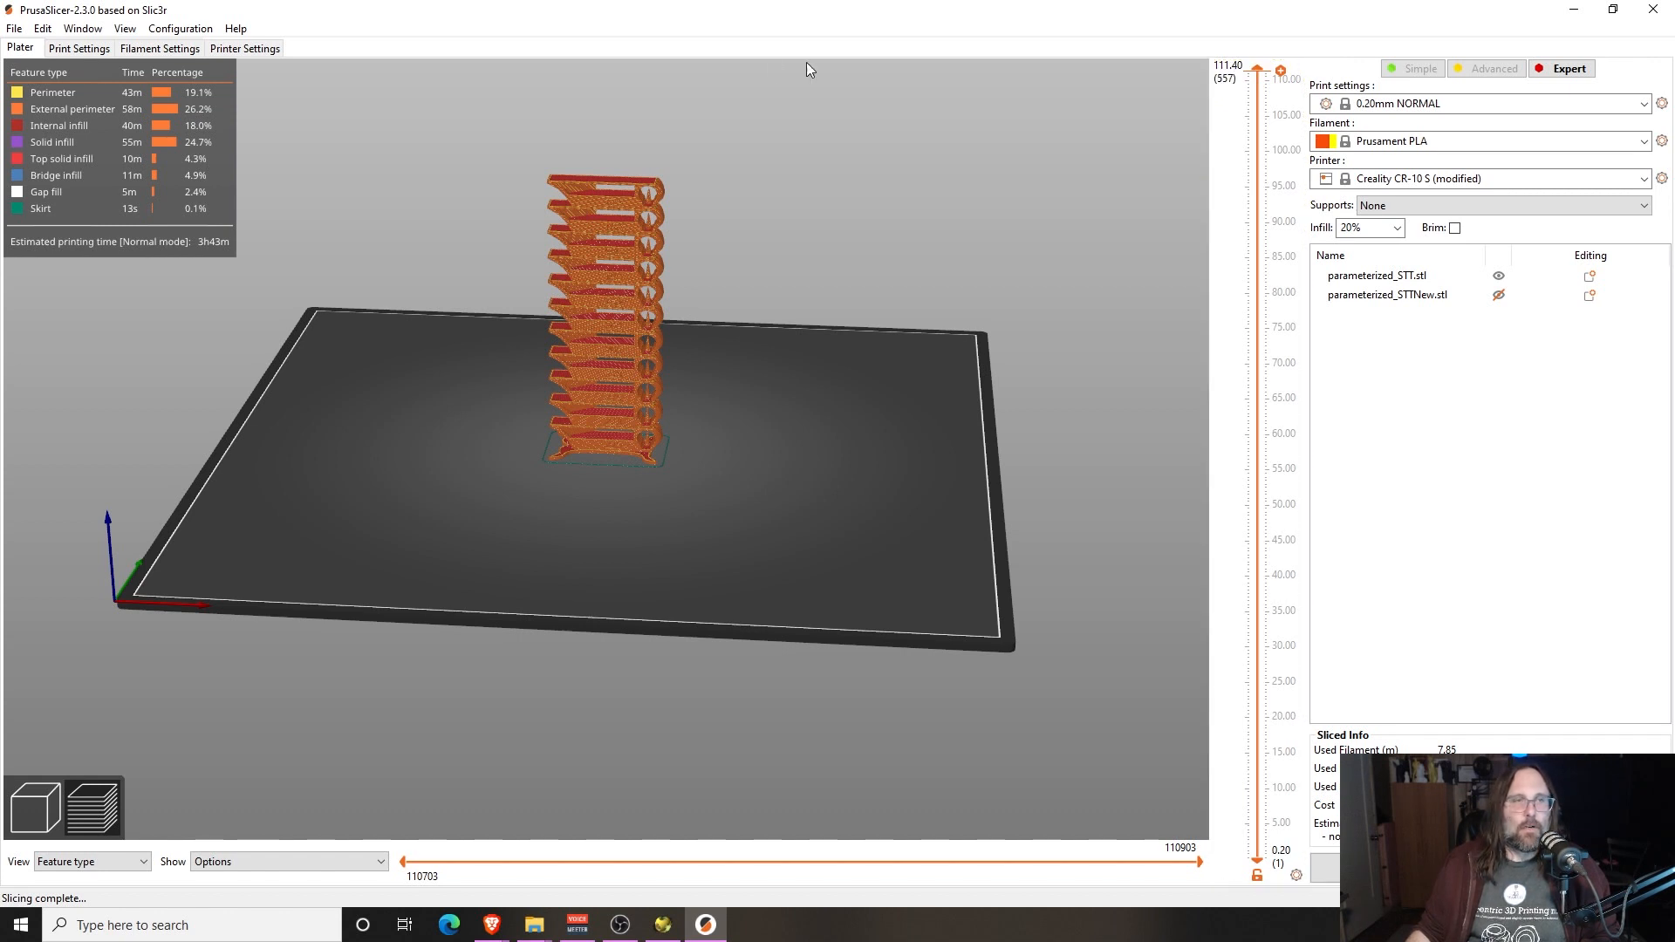
Check the last conditions of the before-layer-change script, down to the 111.4 limit and the closing endif
left_click(244, 49)
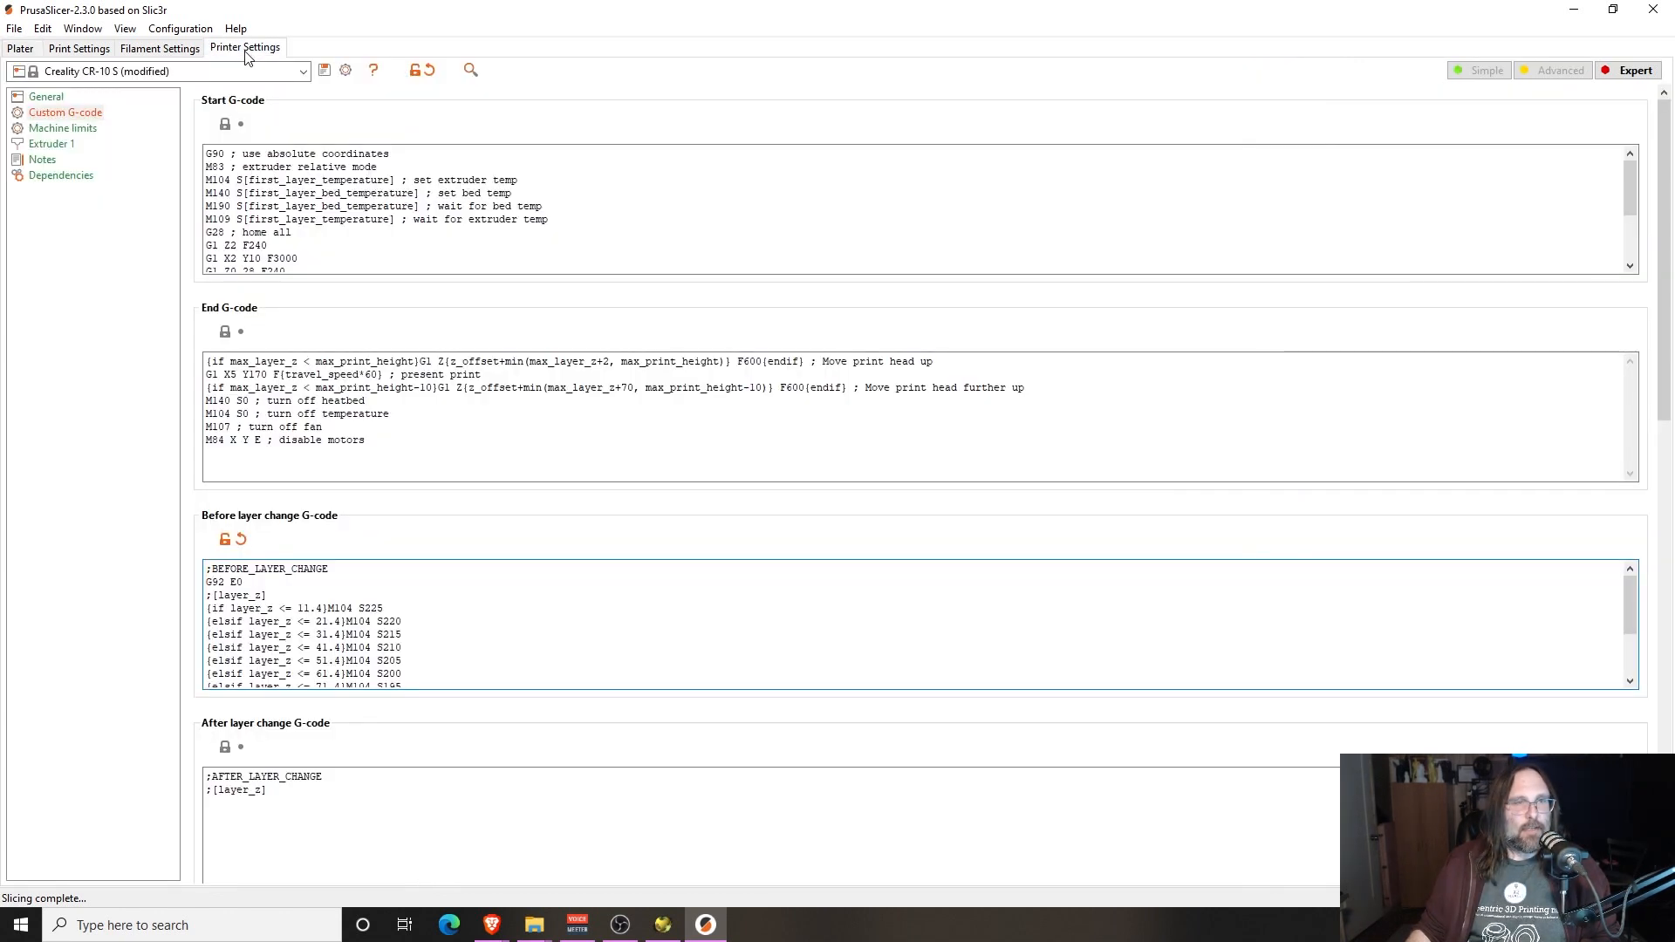
scroll(354, 678, "down", 2)
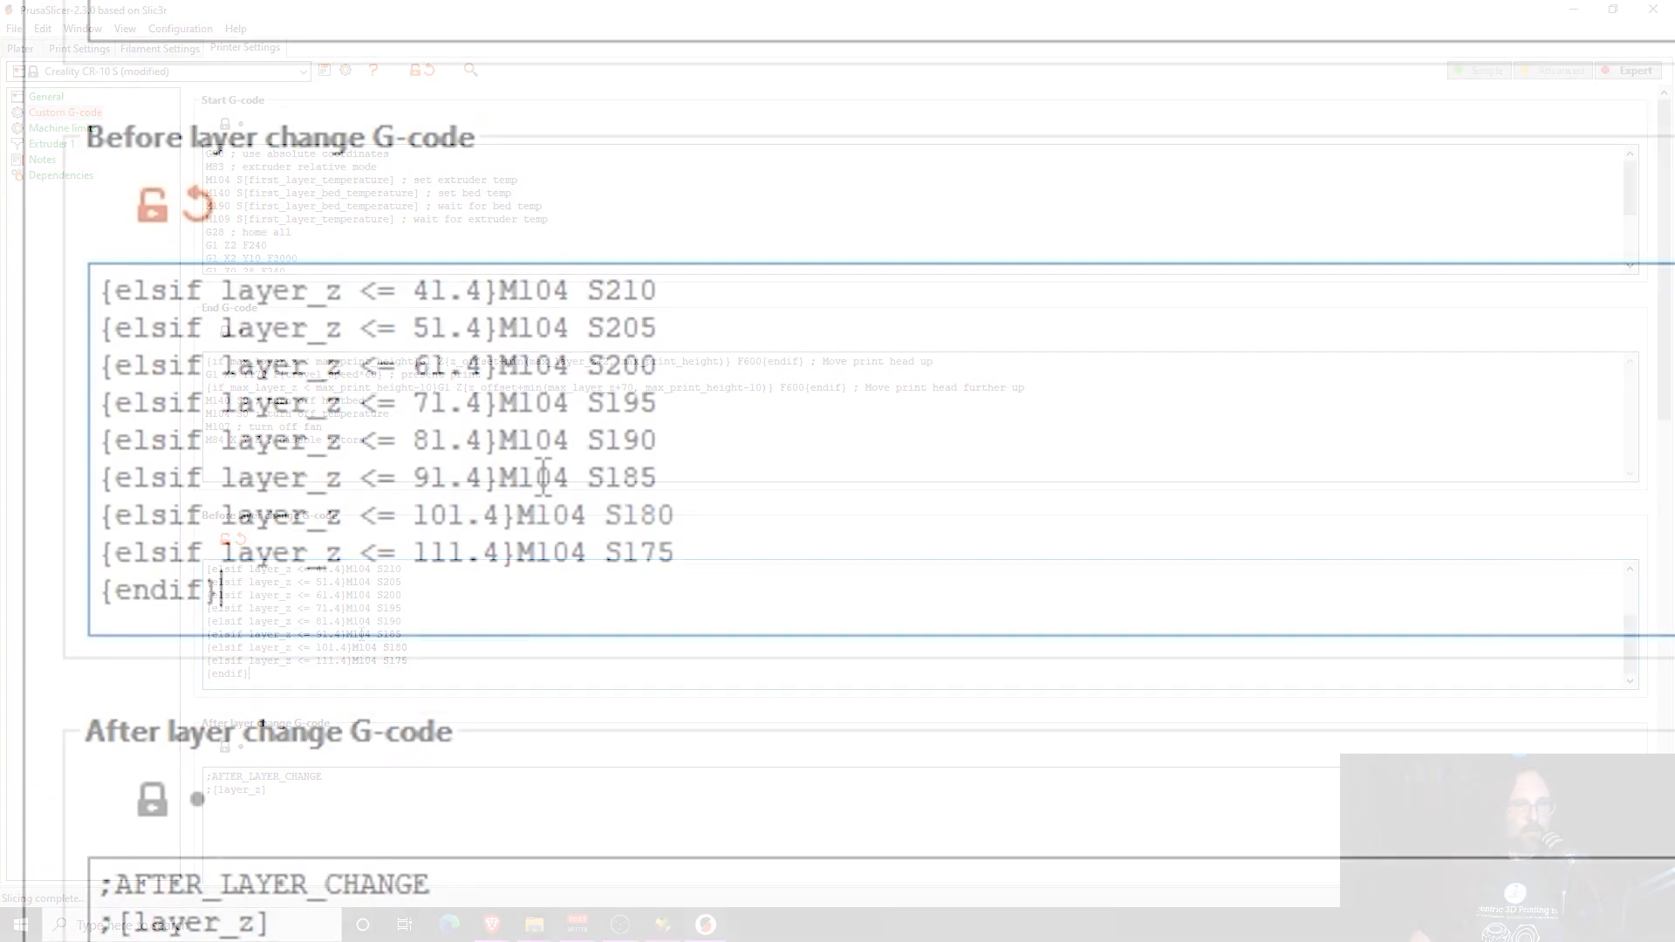
left_click(169, 553)
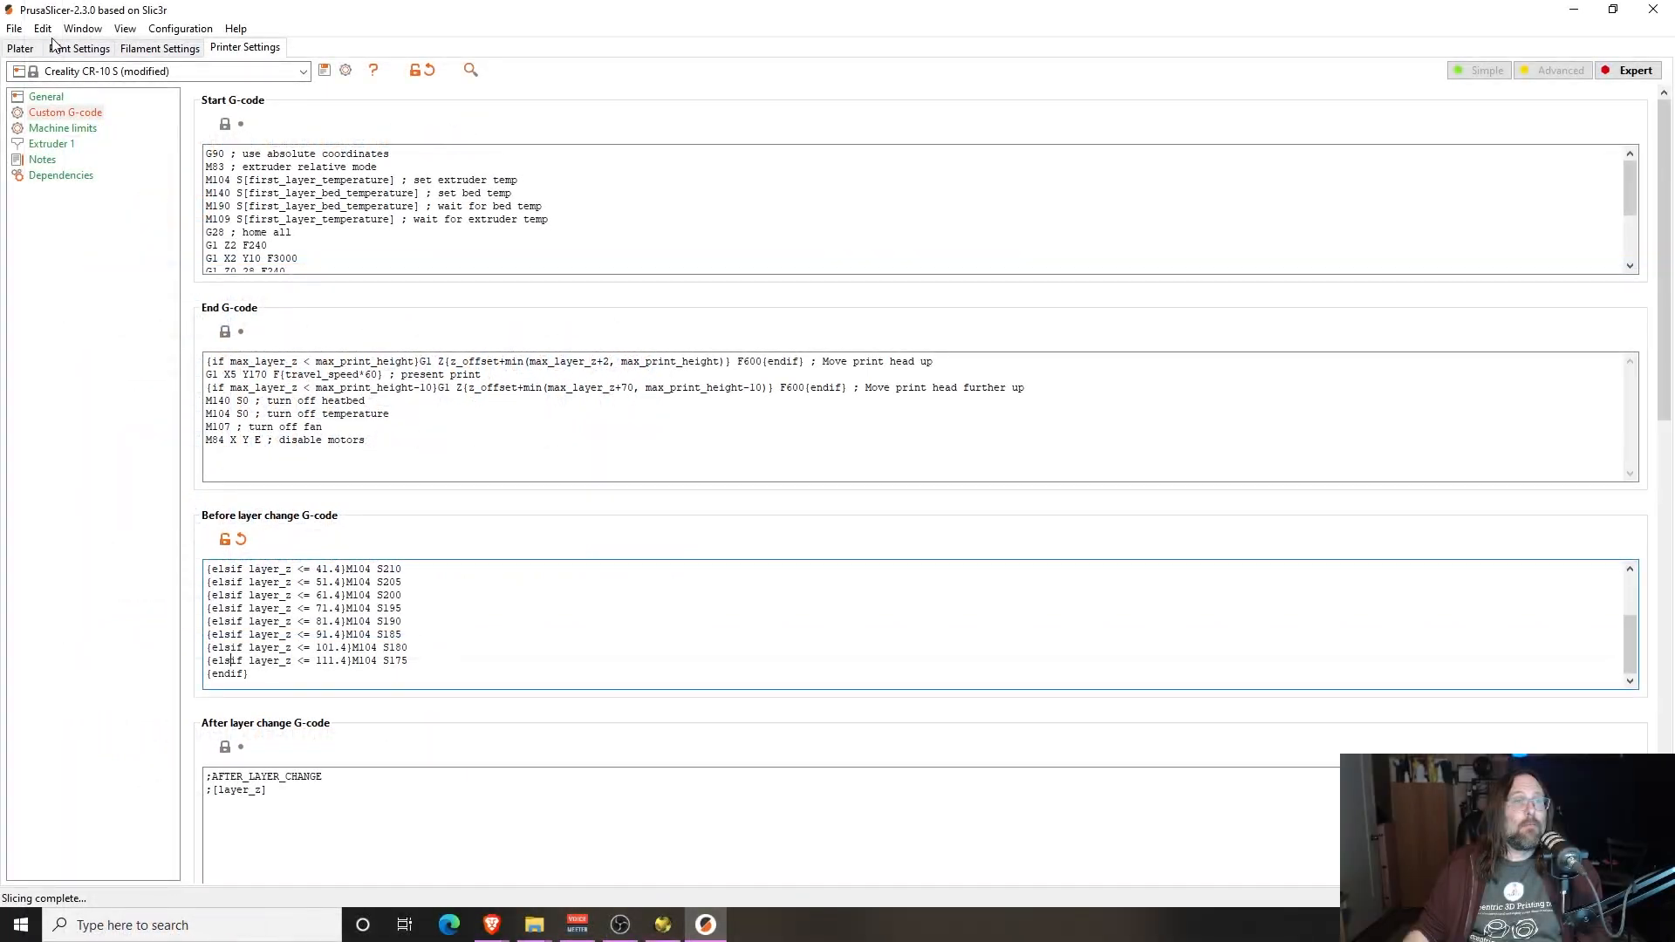
Lower the sliced preview to the 11.40 mm layer and inspect the top of the 225 block up close
left_click(29, 47)
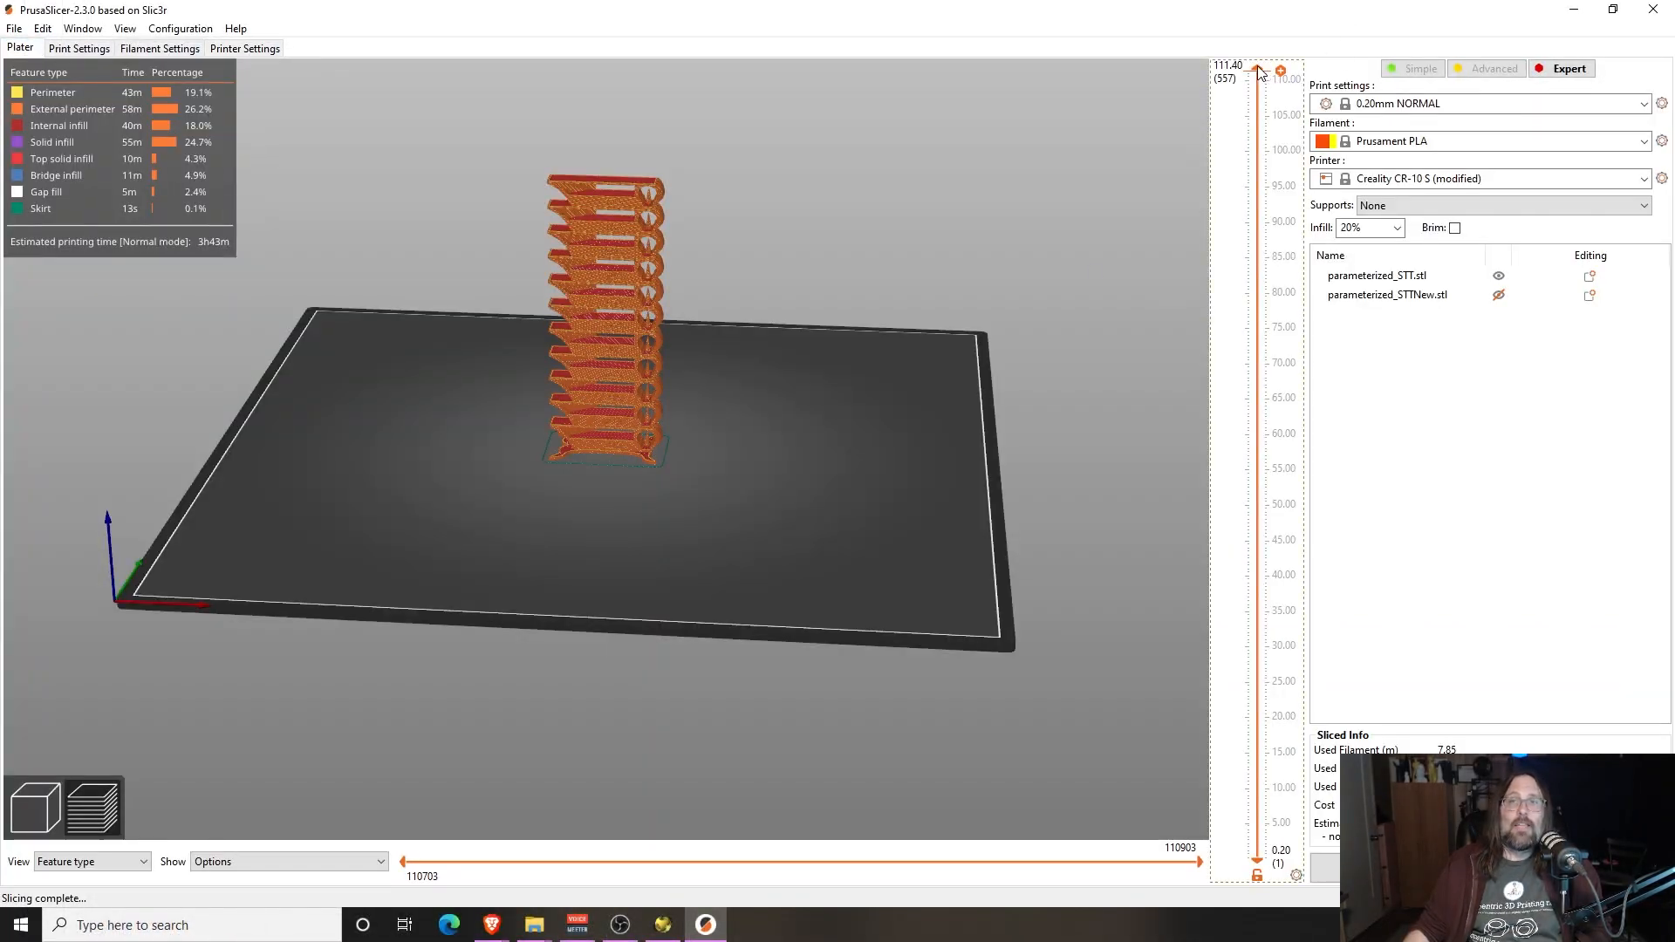
left_click_drag(1257, 69, 1269, 783)
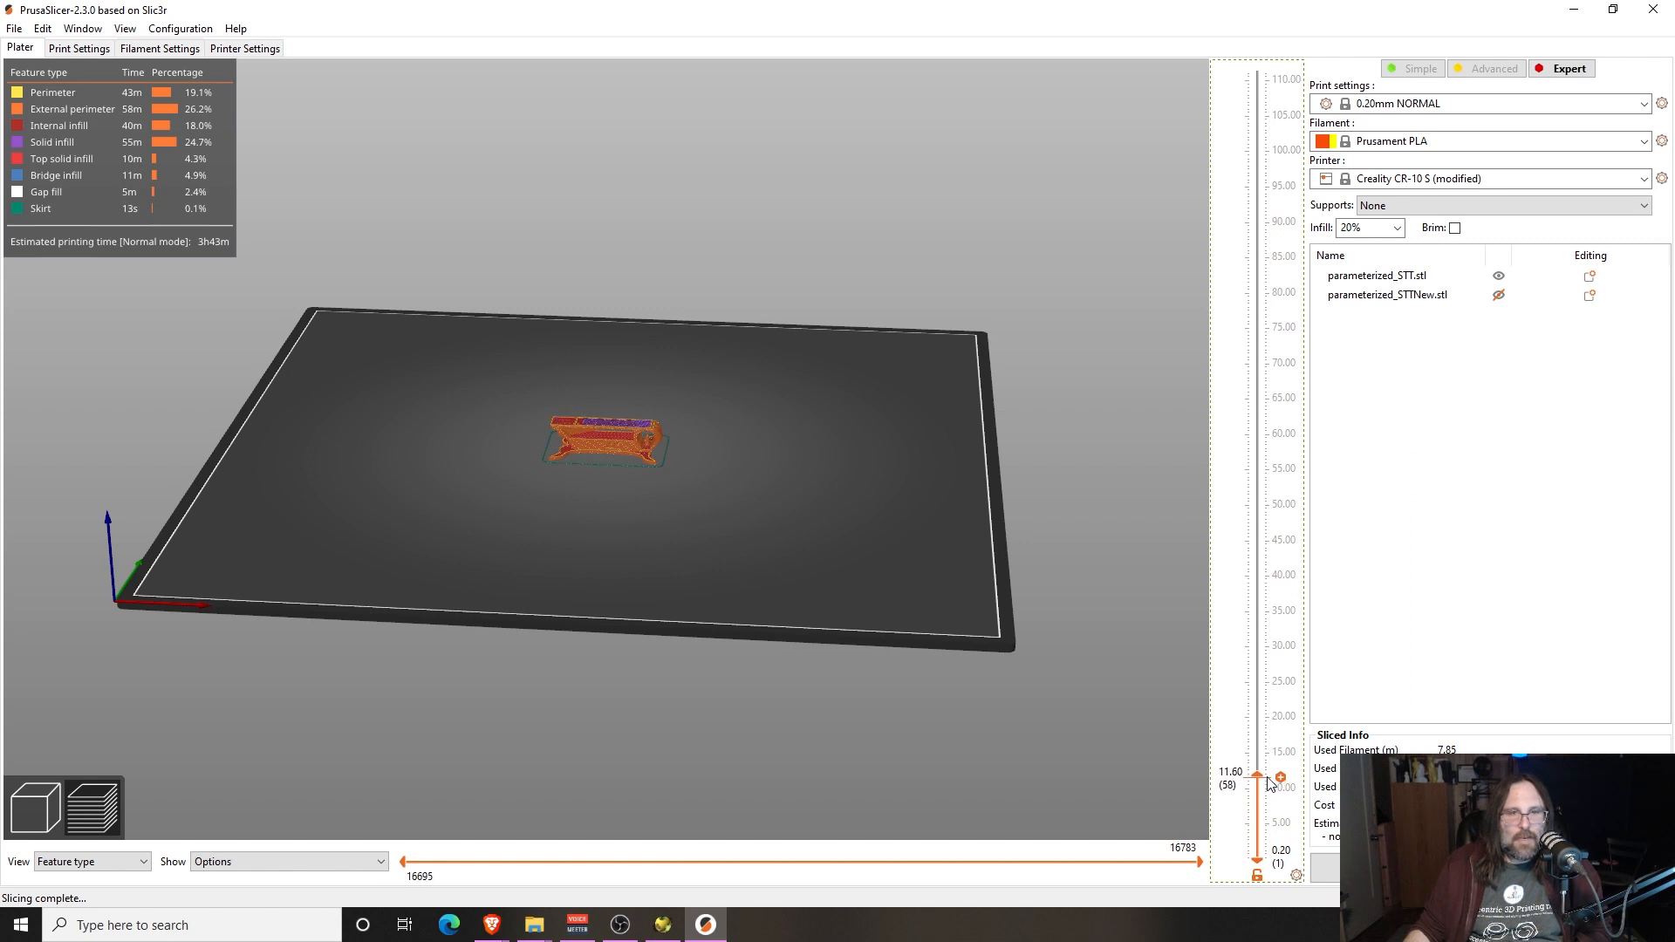
scroll(1269, 784, "down", 1)
scroll(715, 521, "up", 10)
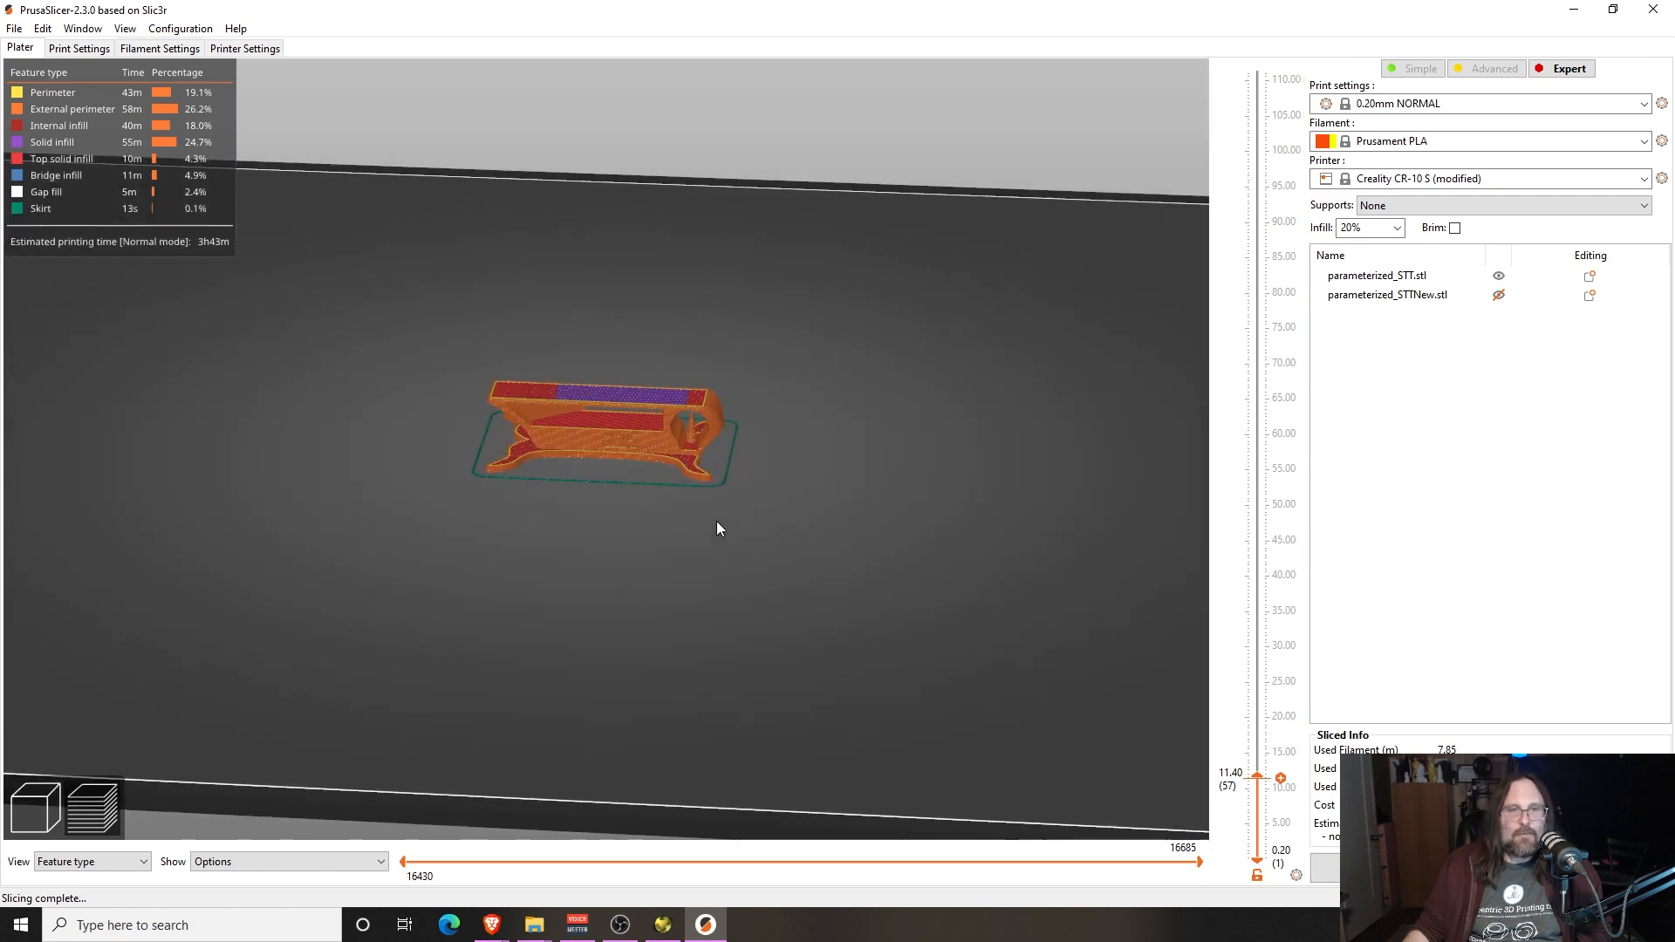
scroll(872, 157, "up", 3)
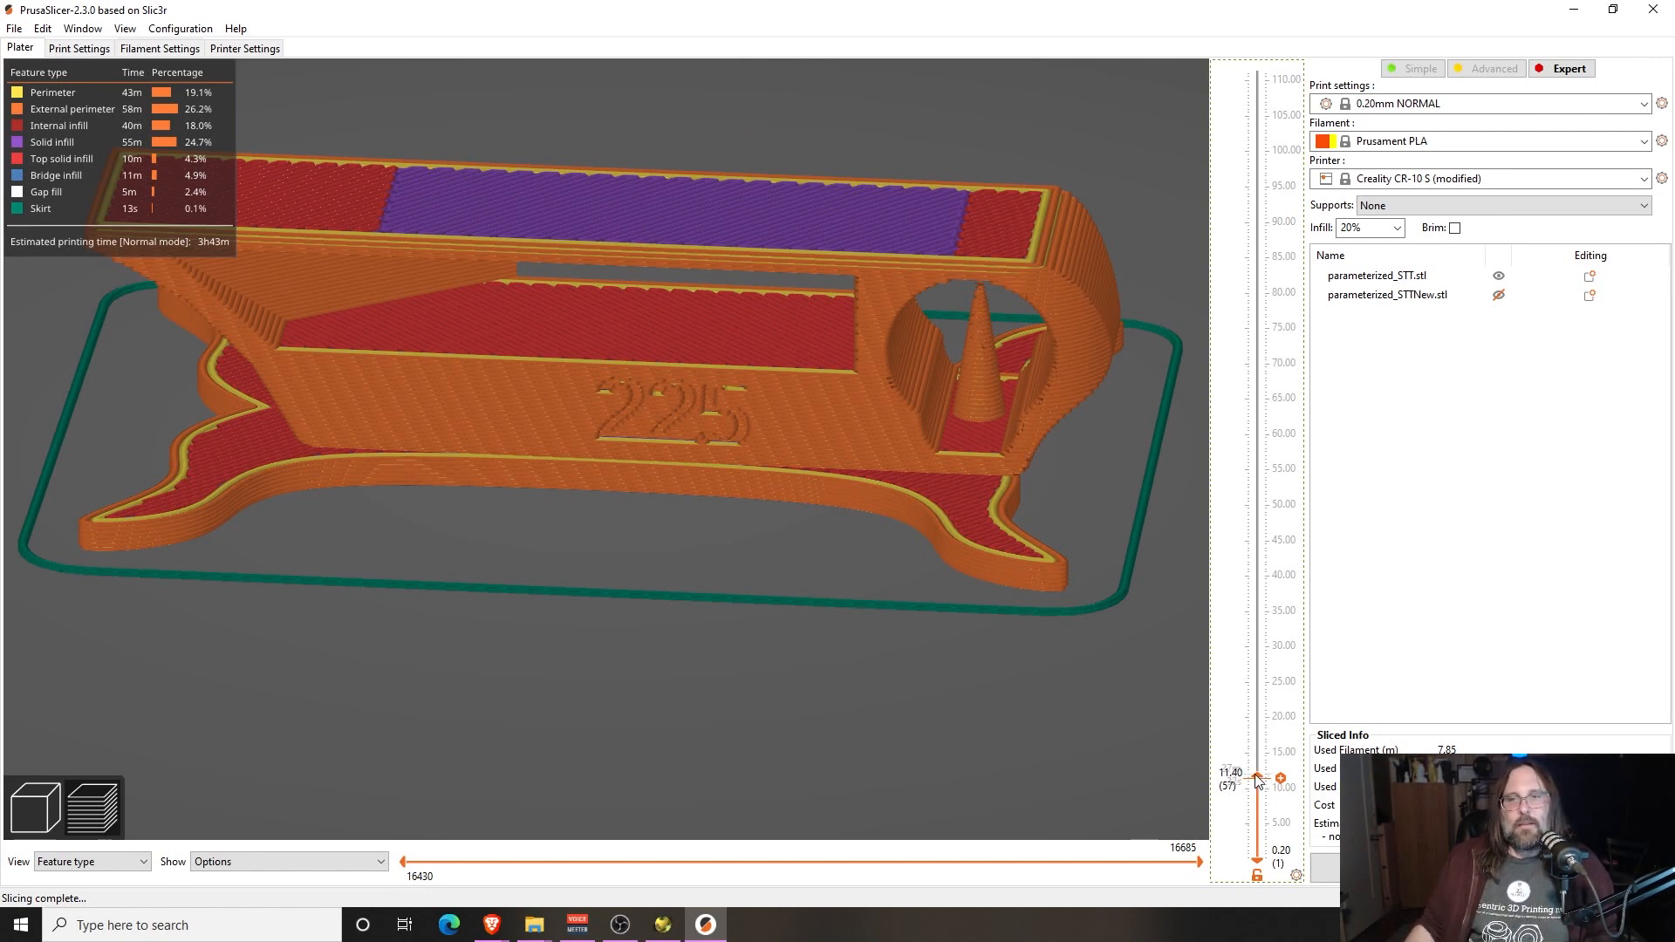
left_click_drag(1255, 776, 1259, 785)
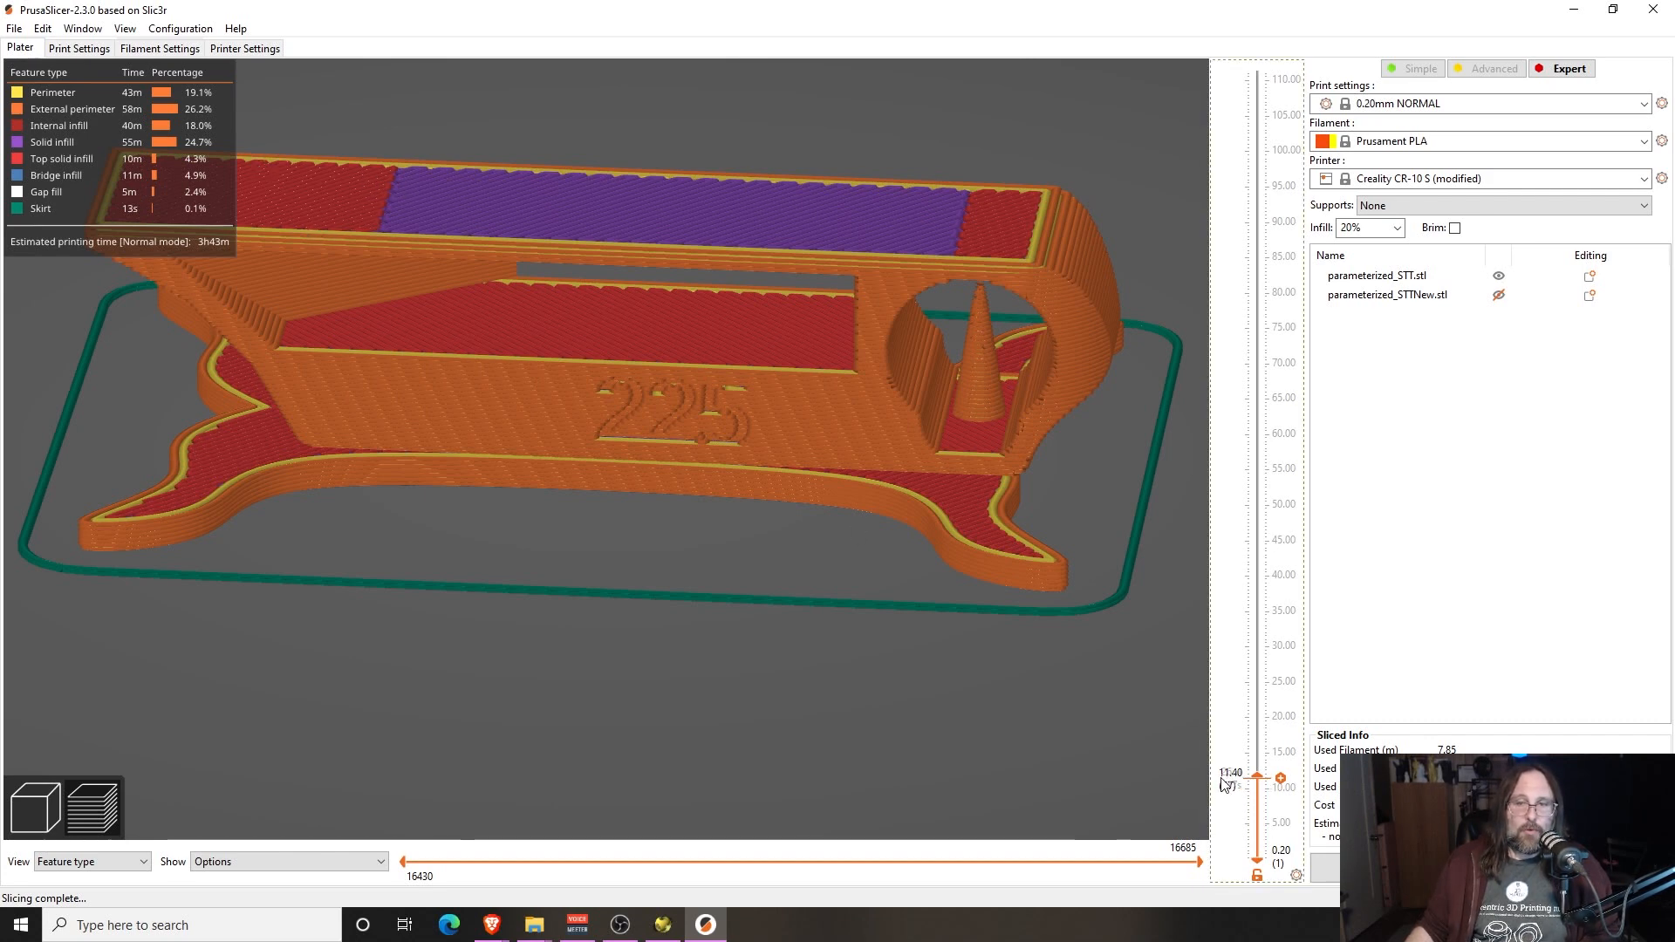
Examine the script's first if line: the <= comparison, the 11.4 height limit and the S225 temperature
left_click(255, 49)
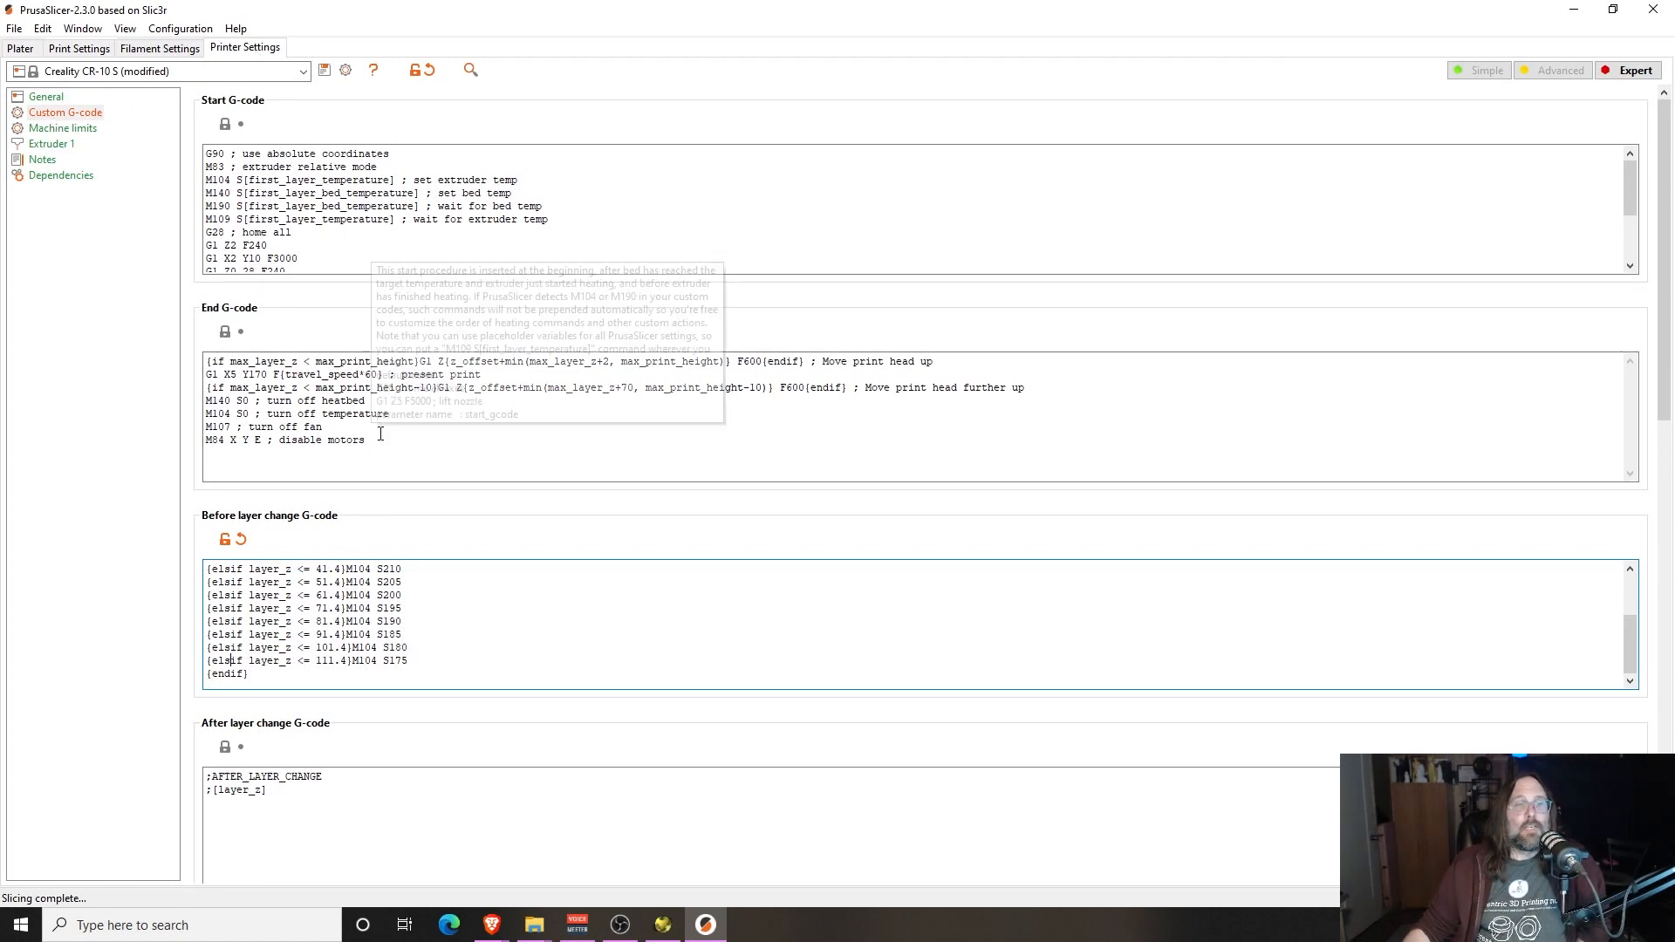
scroll(349, 643, "up", 2)
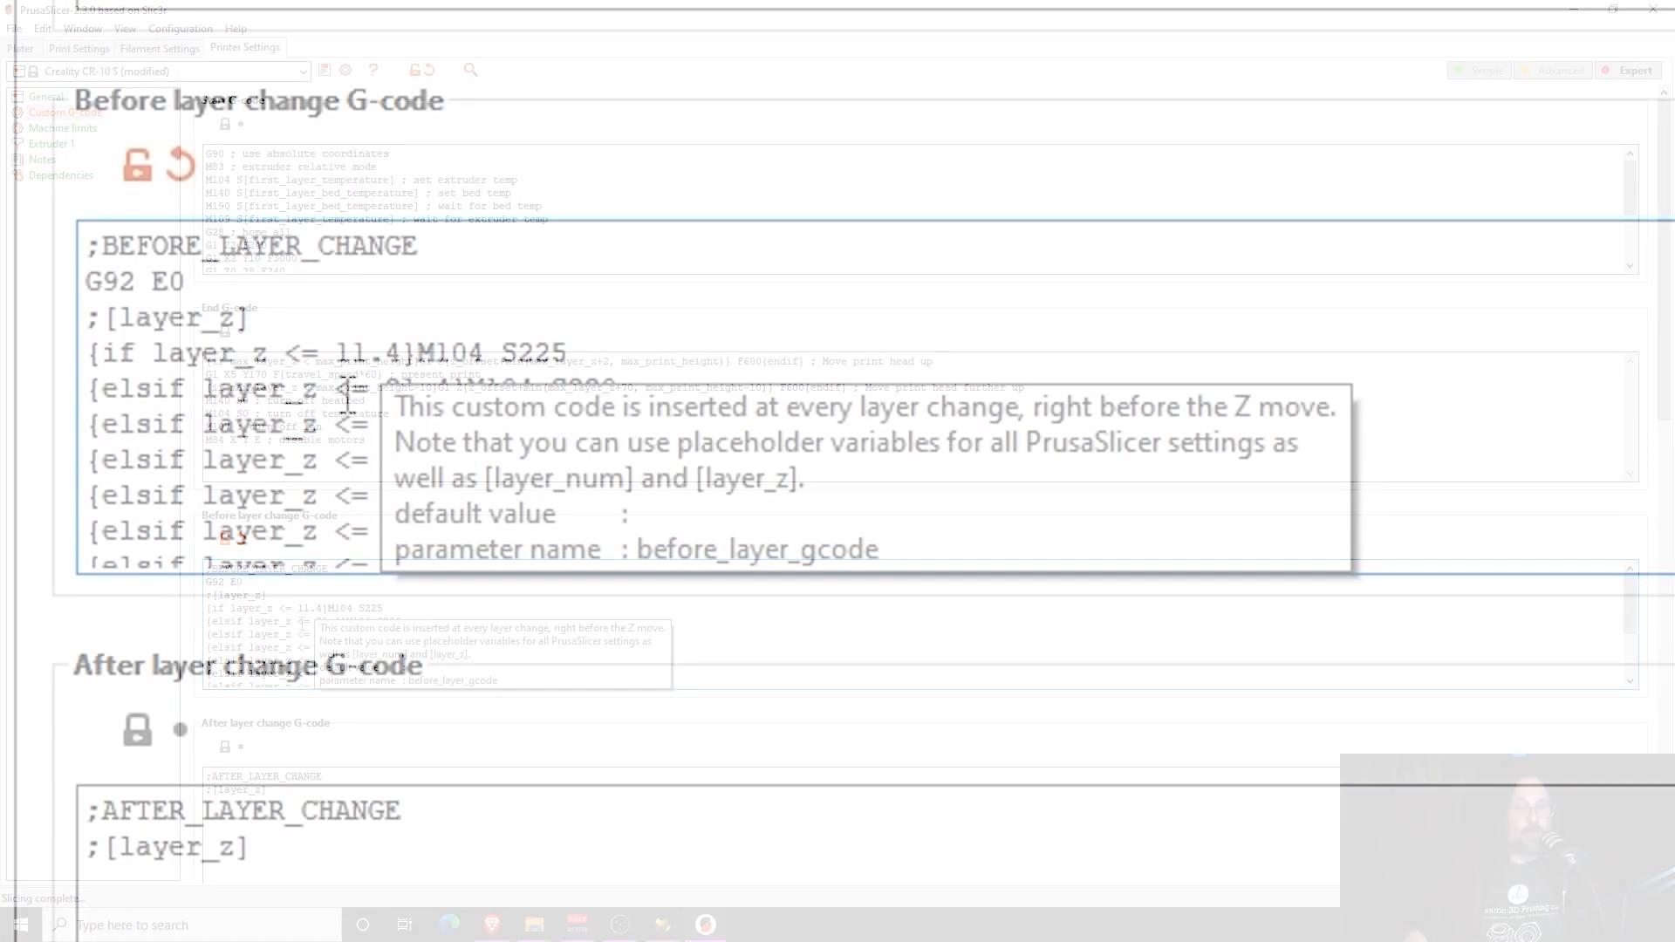
double_click(301, 609)
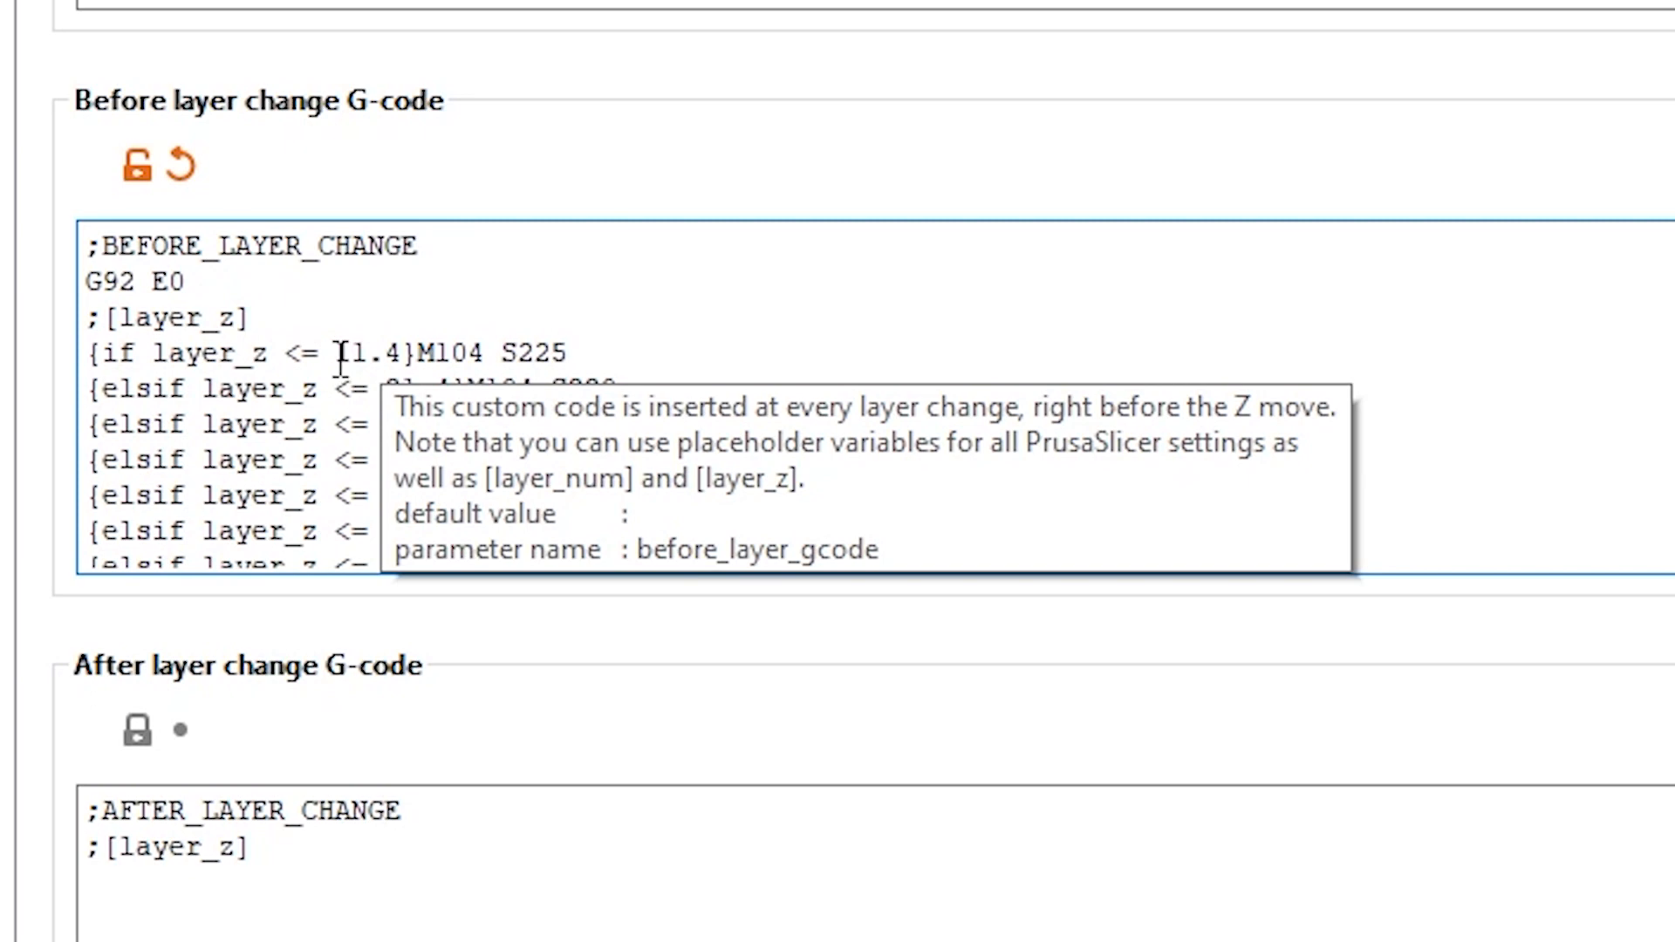
left_click(386, 354)
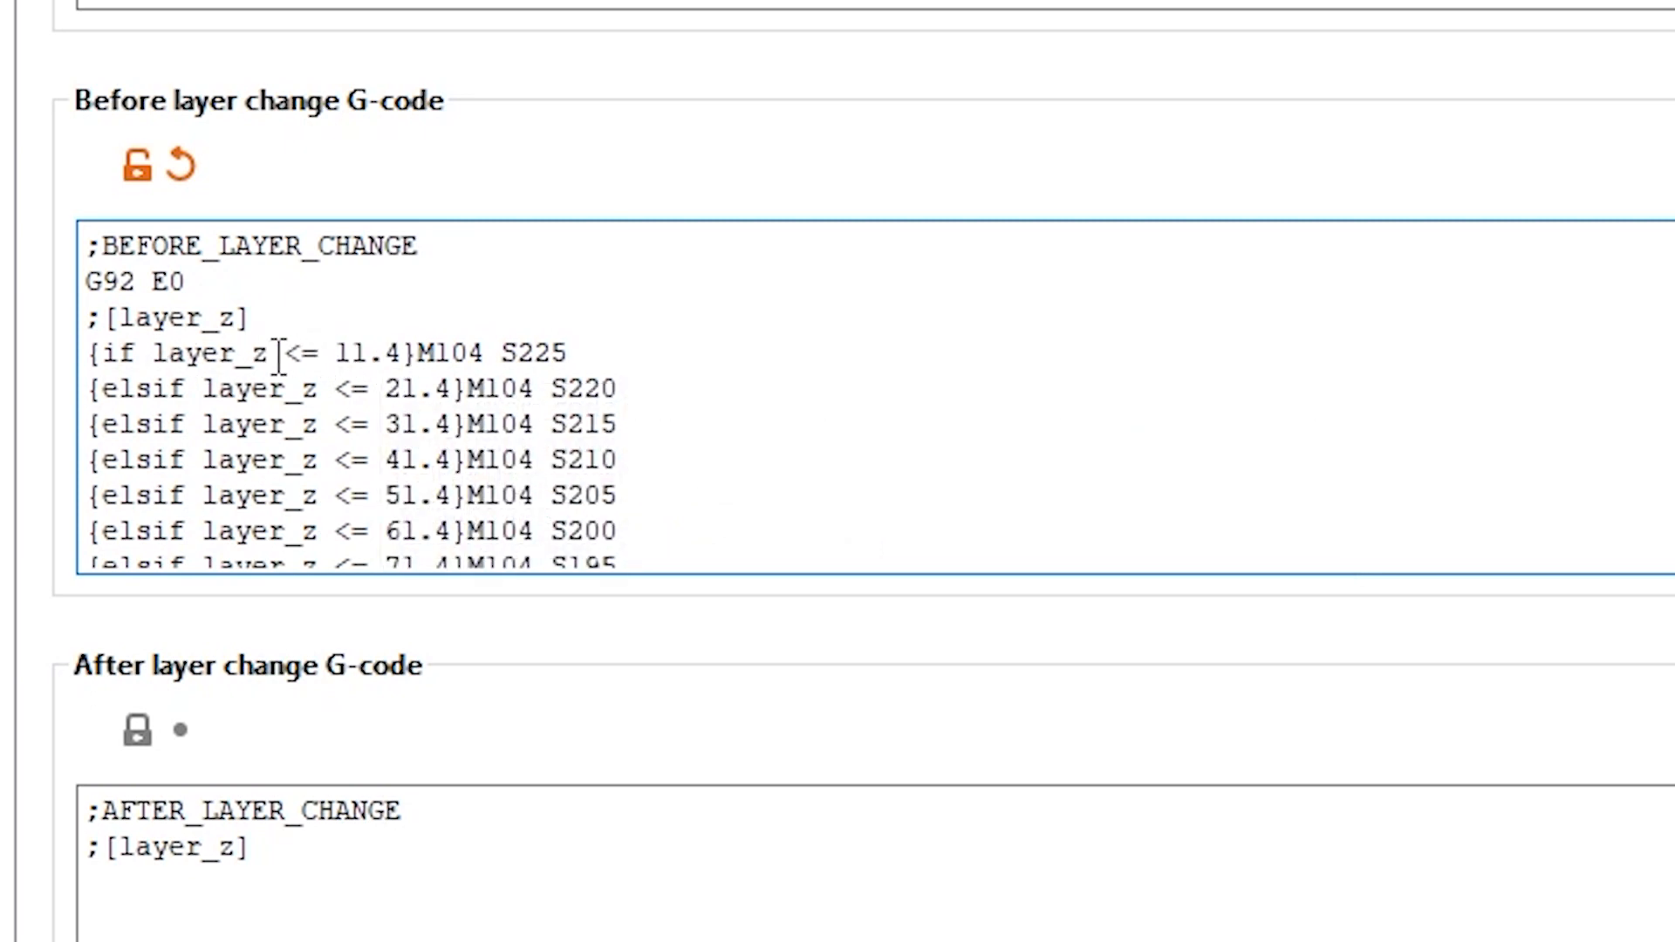
left_click_drag(285, 355, 320, 356)
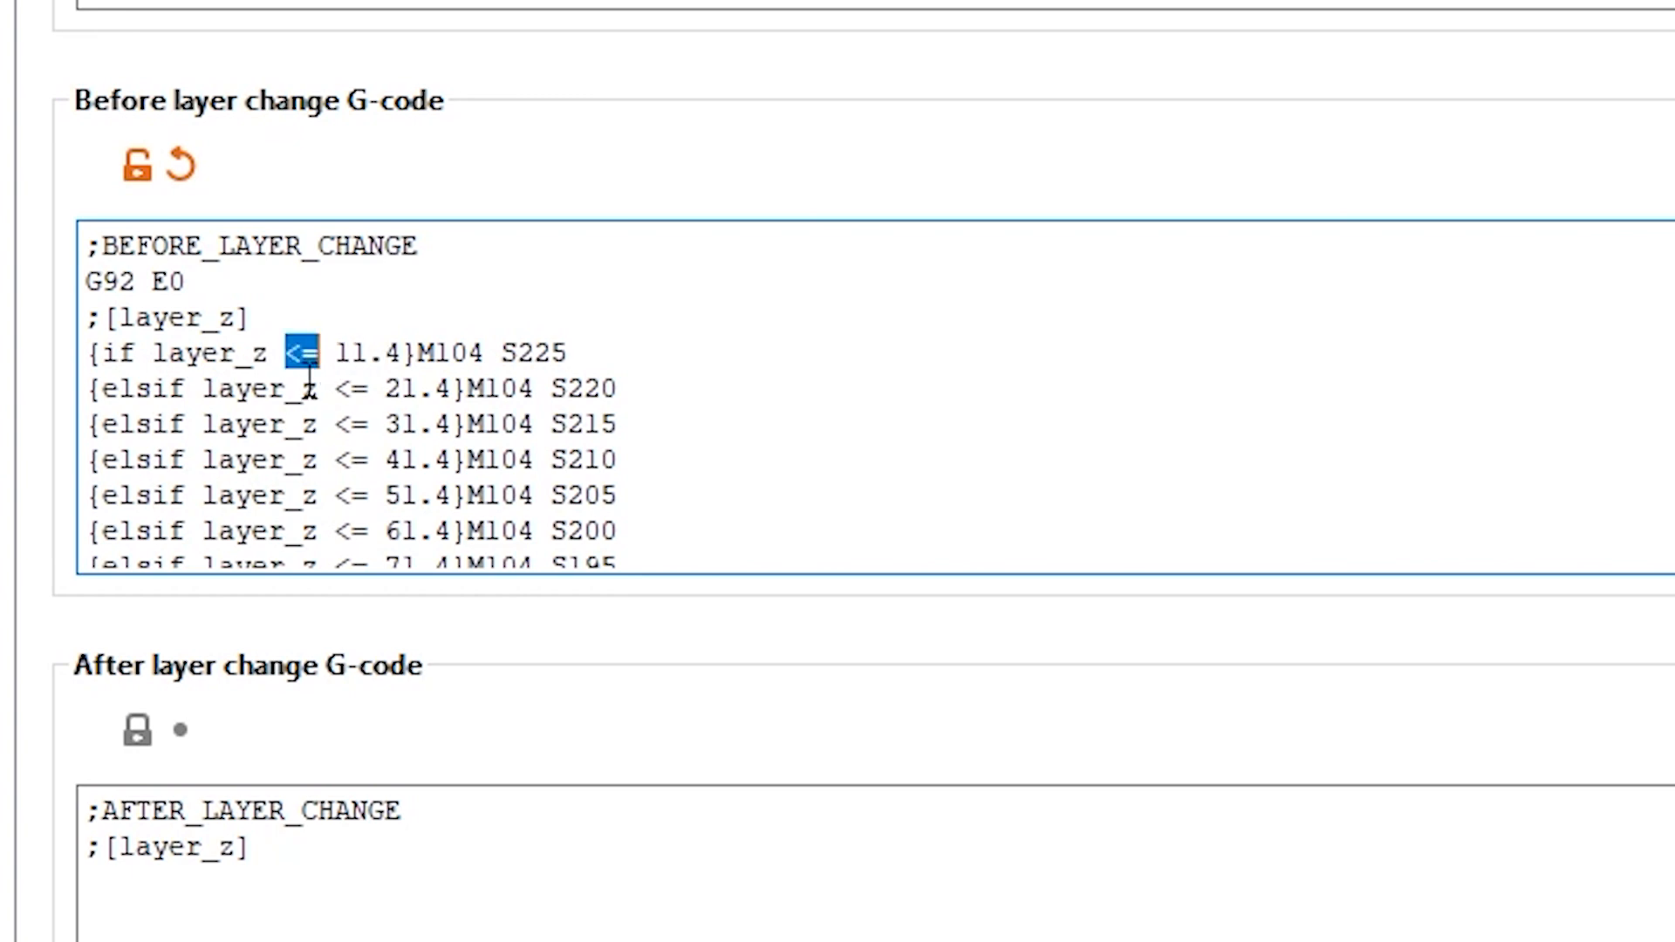
double_click(374, 359)
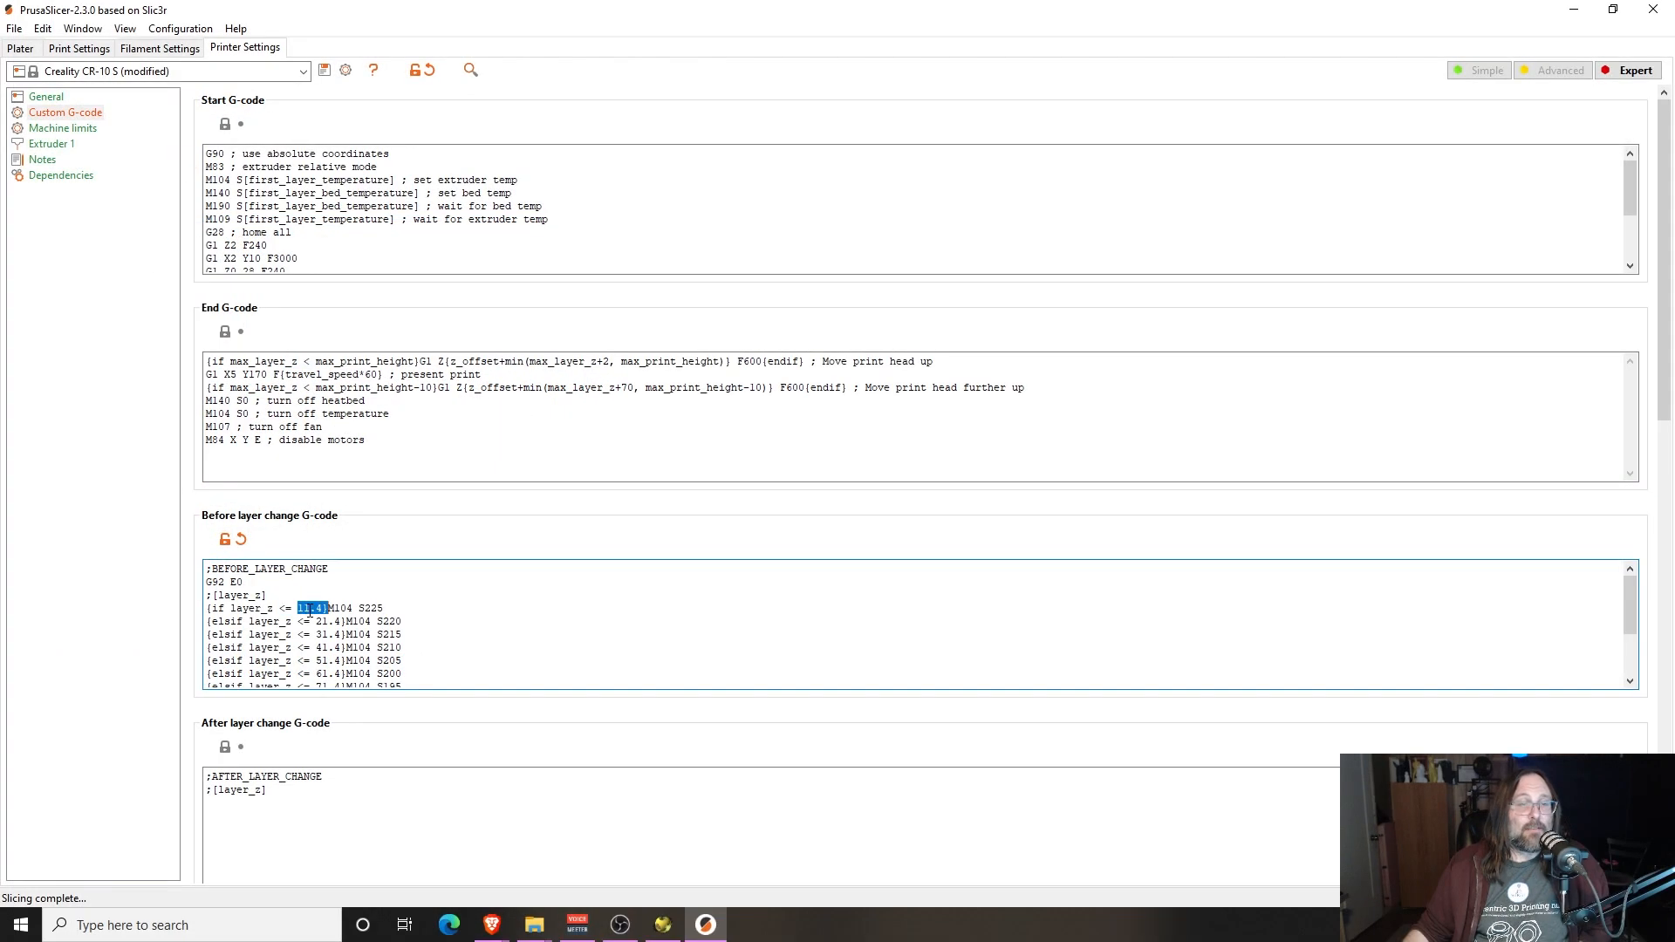
double_click(368, 610)
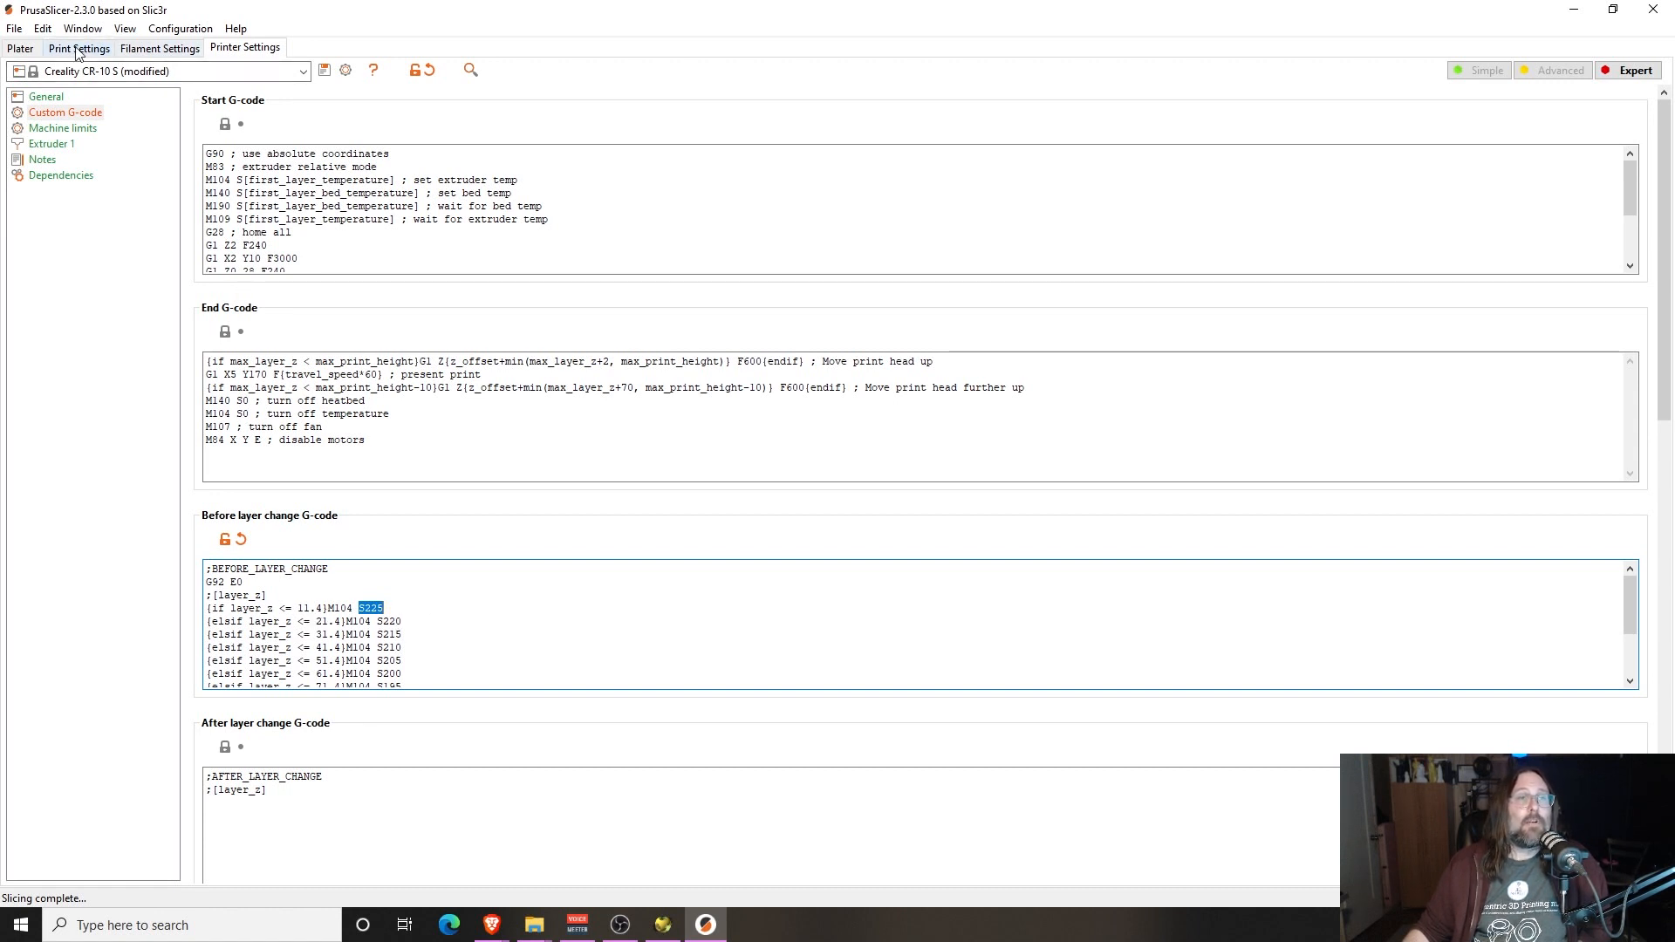
Raise the sliced preview to about 20.2 mm and inspect the partly built 220 block up close
left_click(20, 48)
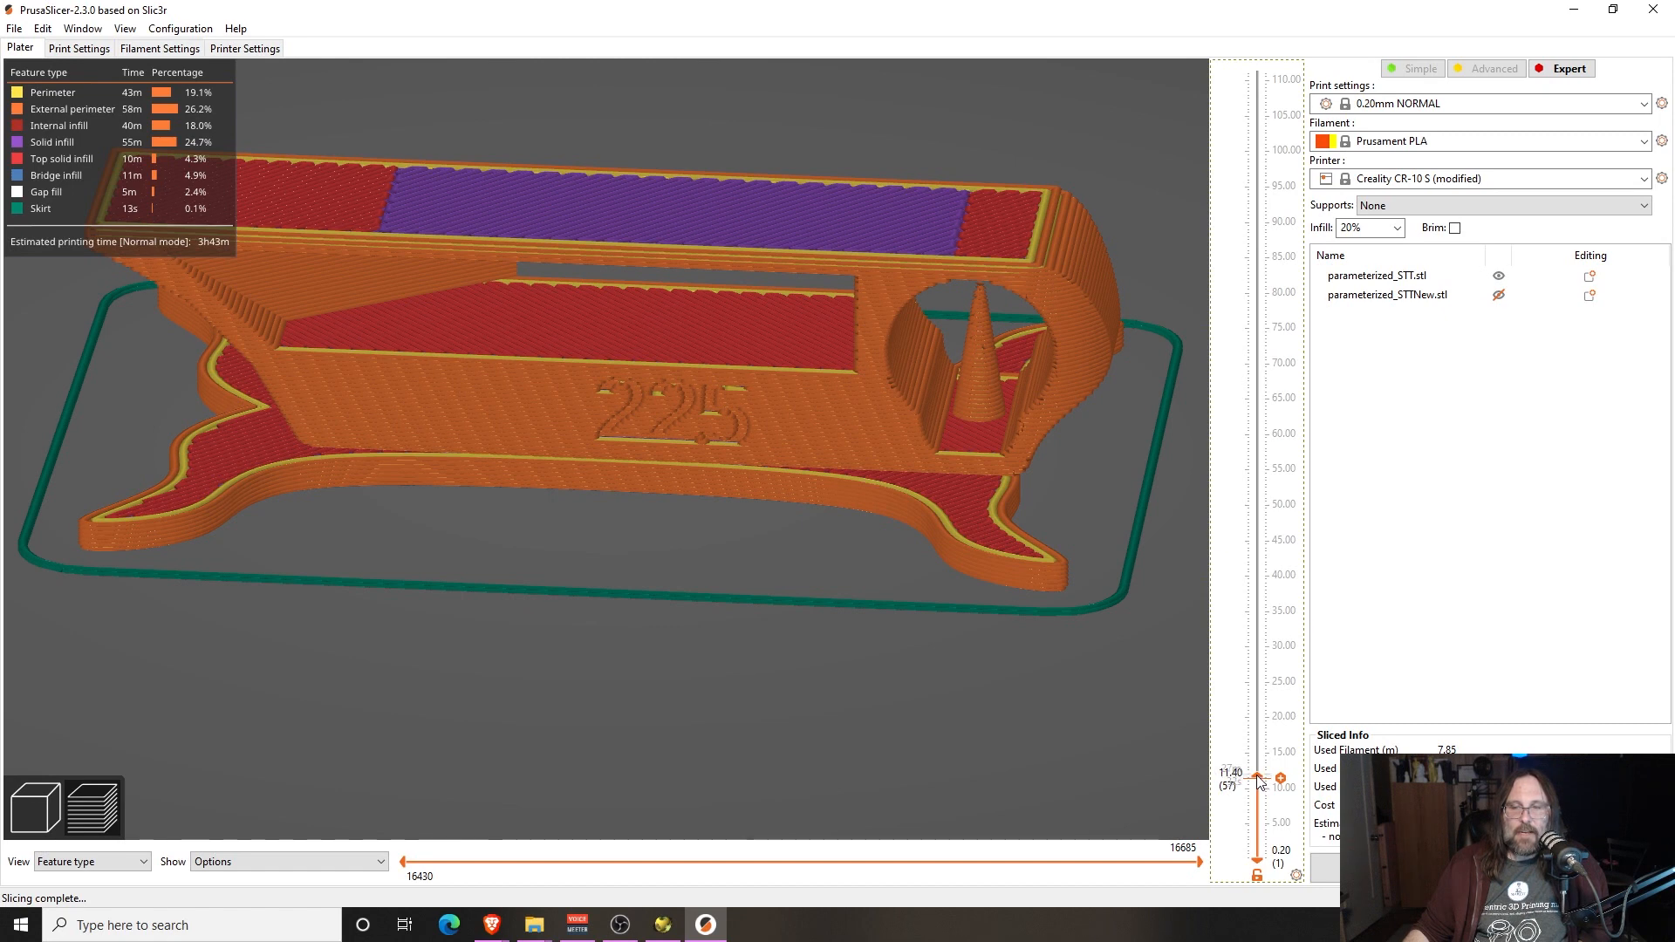
left_click_drag(1259, 781, 1259, 723)
scroll(930, 532, "down", 5)
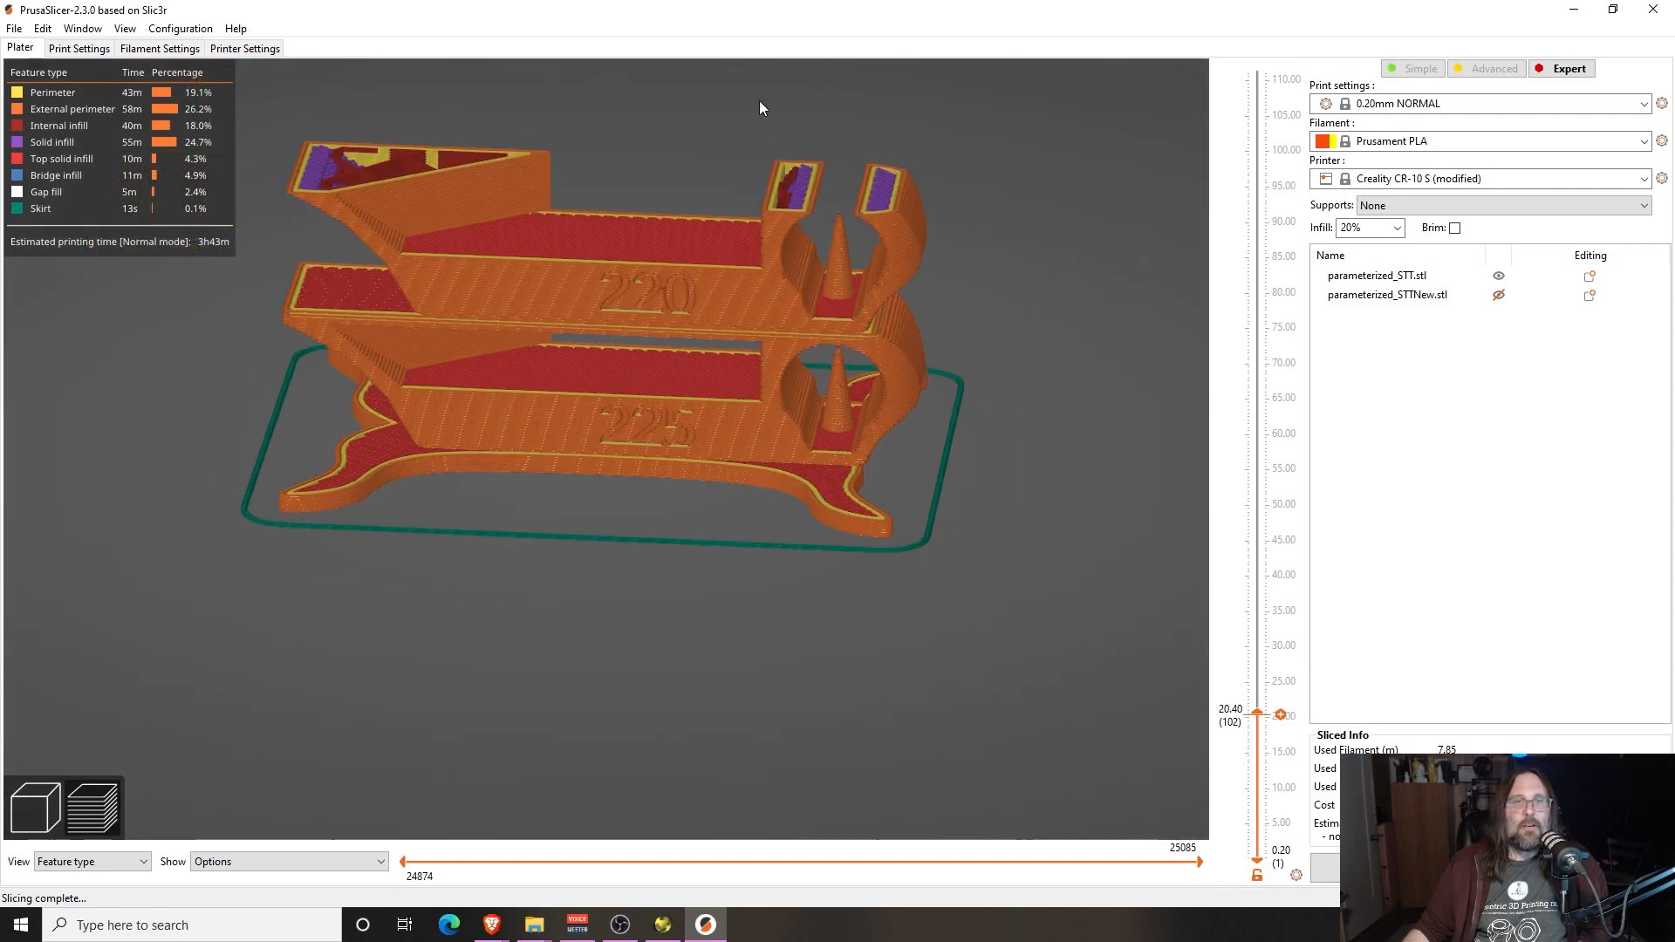
scroll(855, 112, "up", 3)
scroll(1249, 489, "down", 1)
scroll(1070, 589, "down", 10)
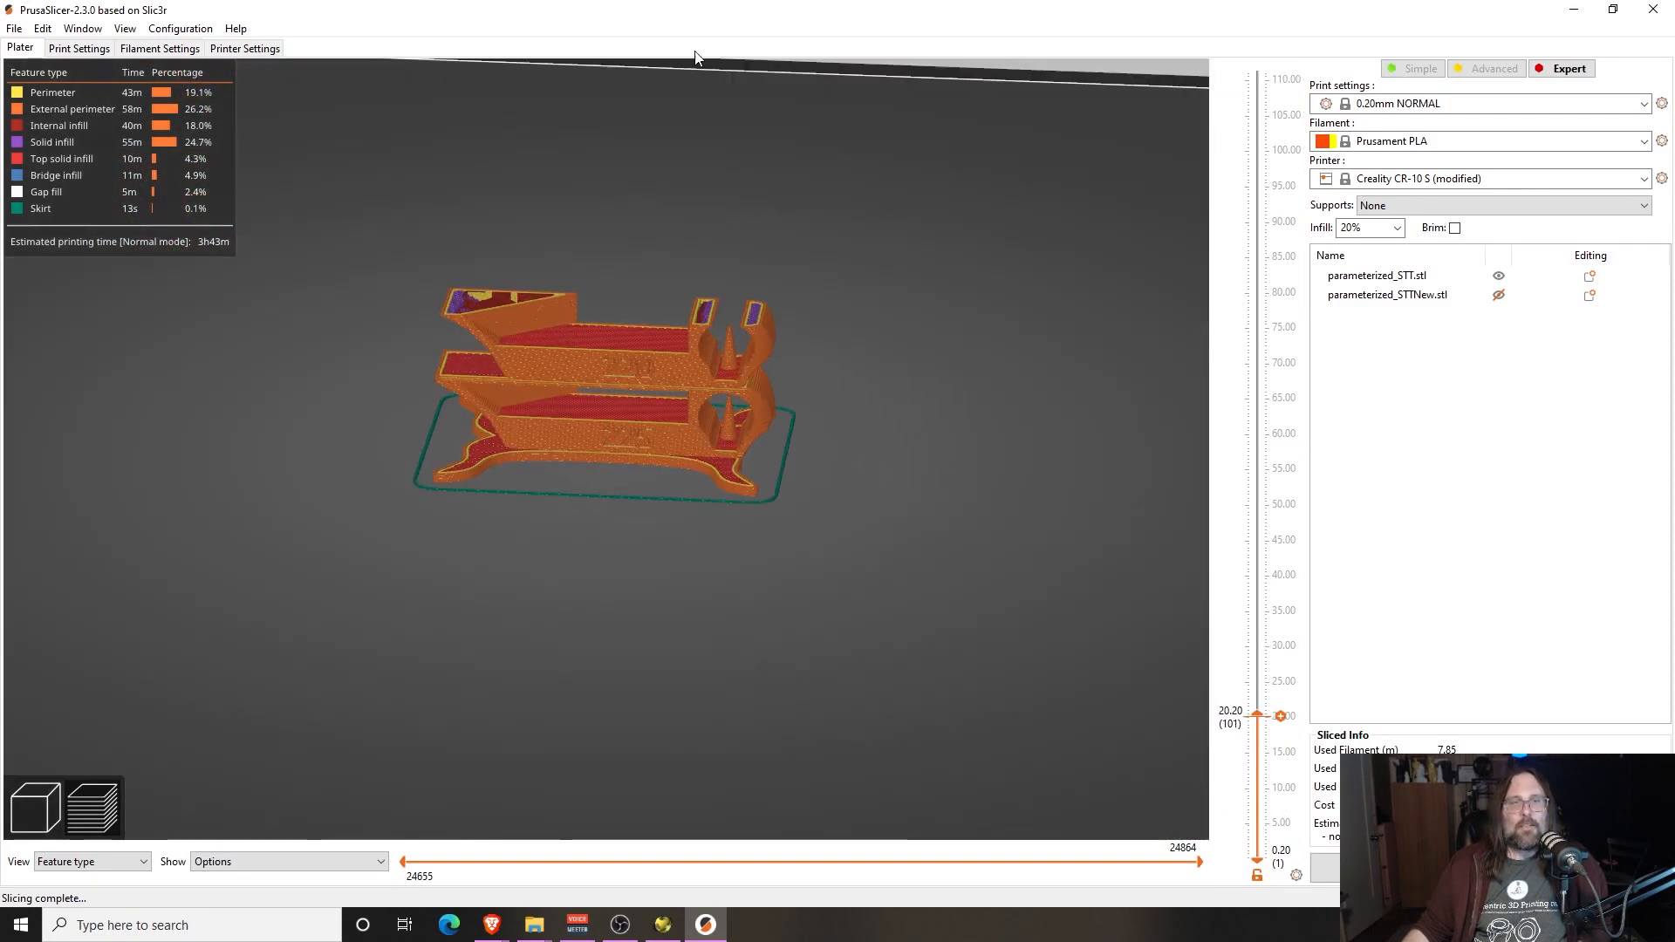
scroll(729, 218, "up", 2)
middle_click_drag(729, 218, 674, 449)
scroll(673, 492, "up", 7)
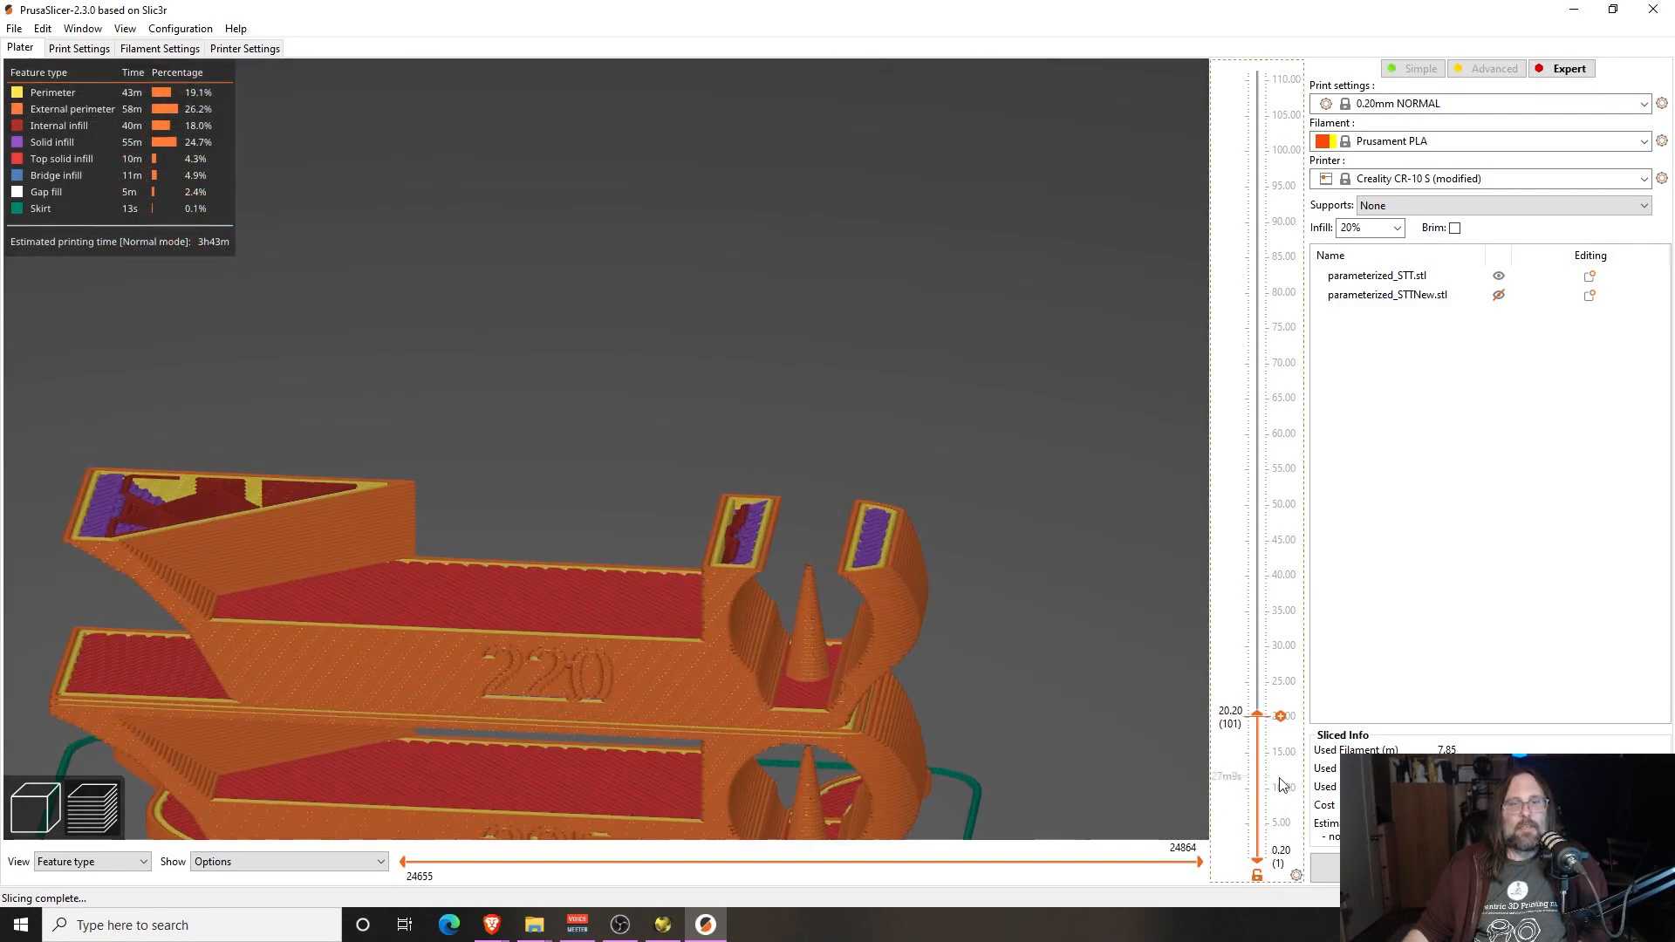
Advance the preview layer by layer to 21.40 mm at the top of the 220 block, and restore the full tower
scroll(1259, 721, "up", 3)
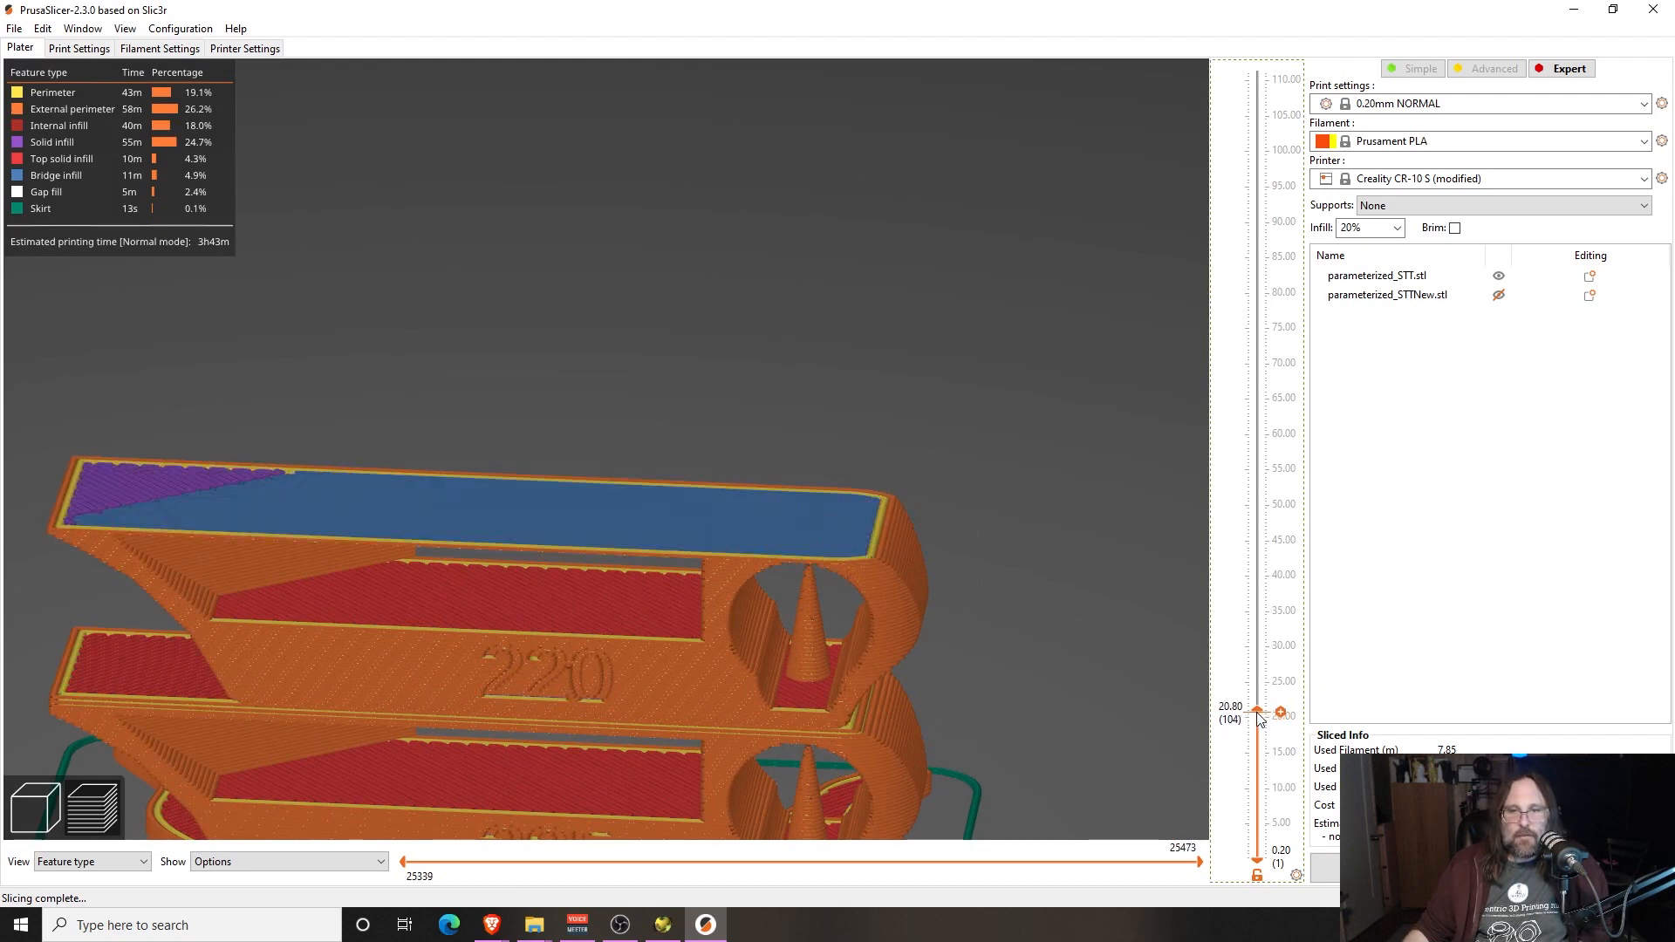
scroll(1259, 719, "up", 1)
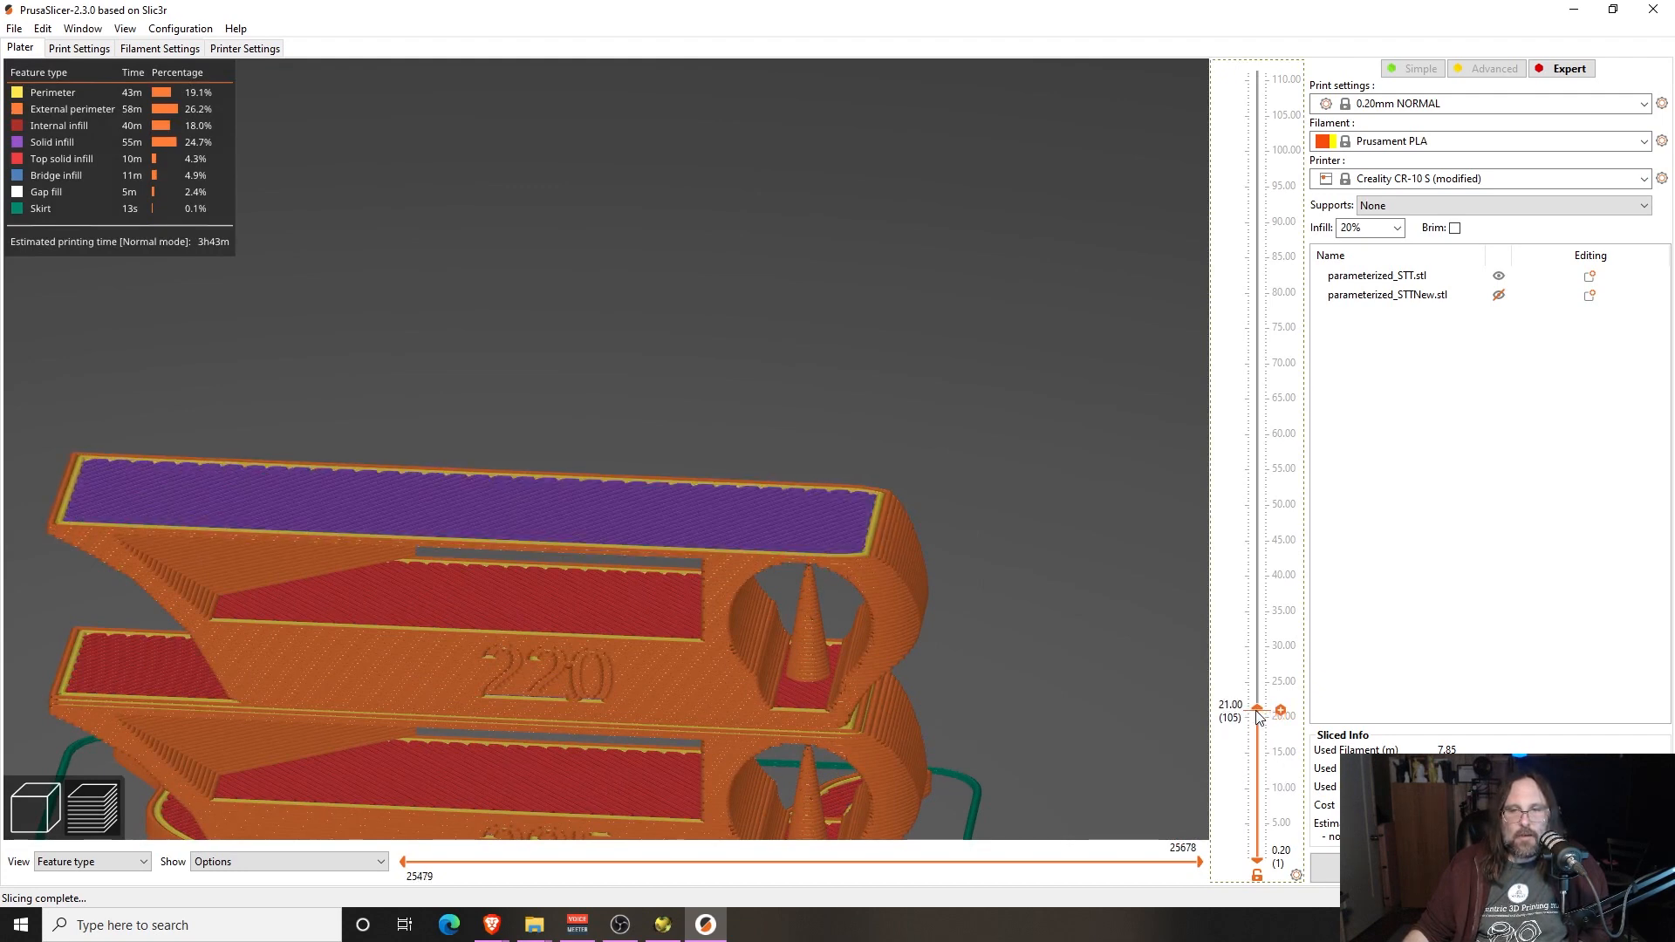
scroll(1259, 718, "up", 1)
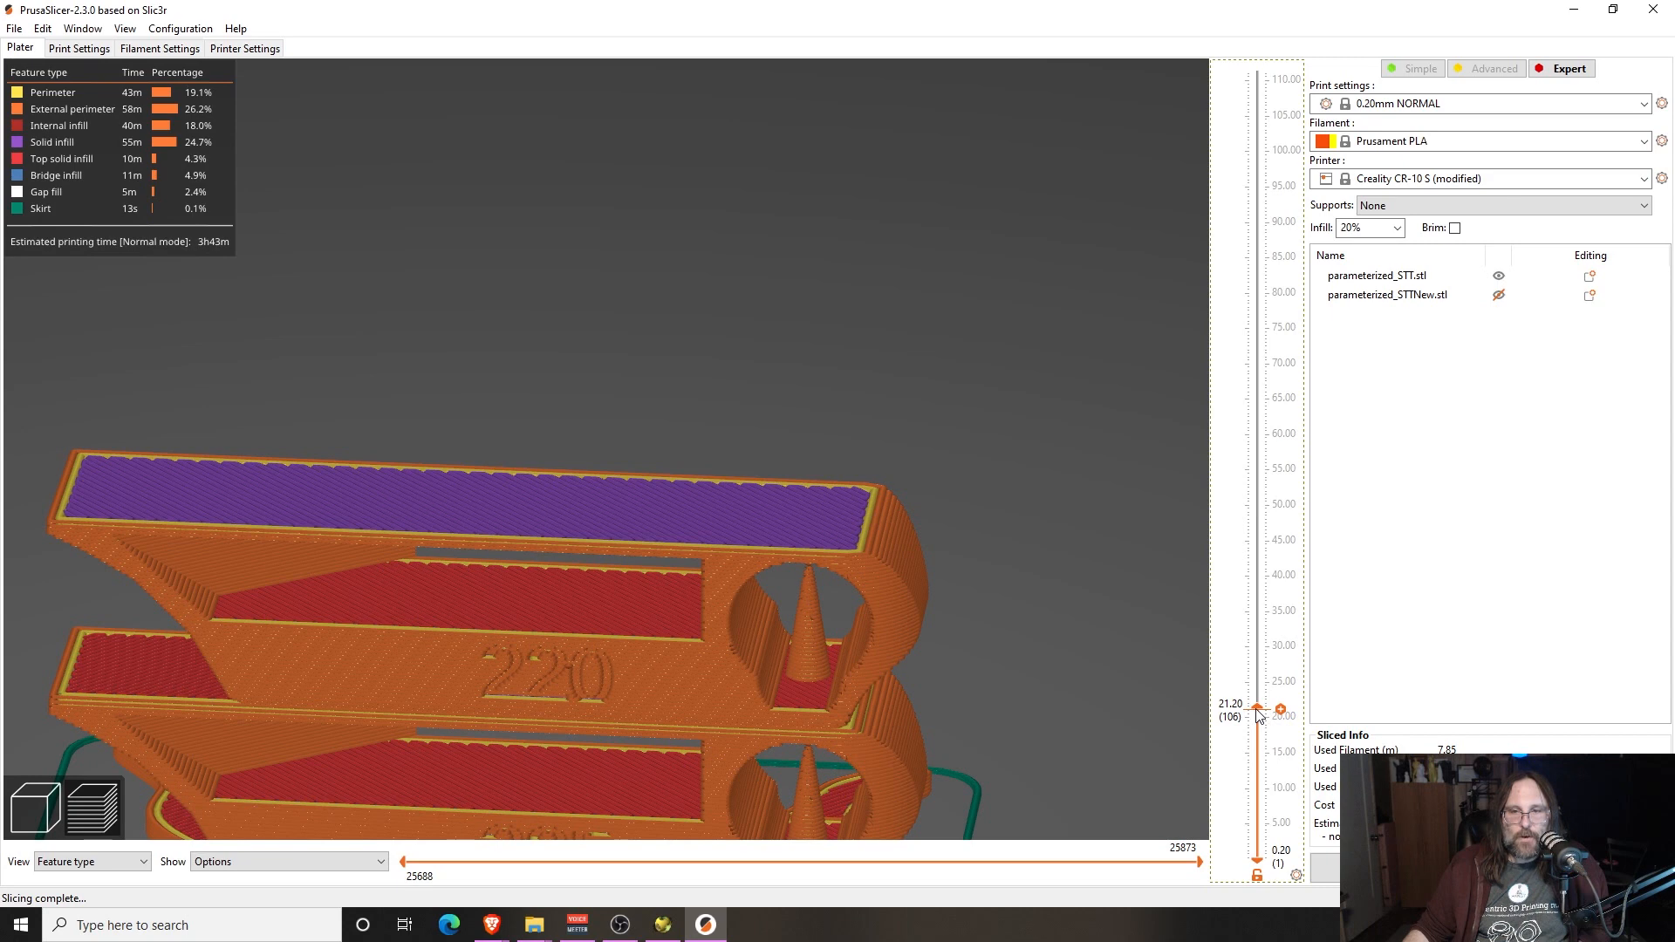
scroll(1259, 715, "up", 1)
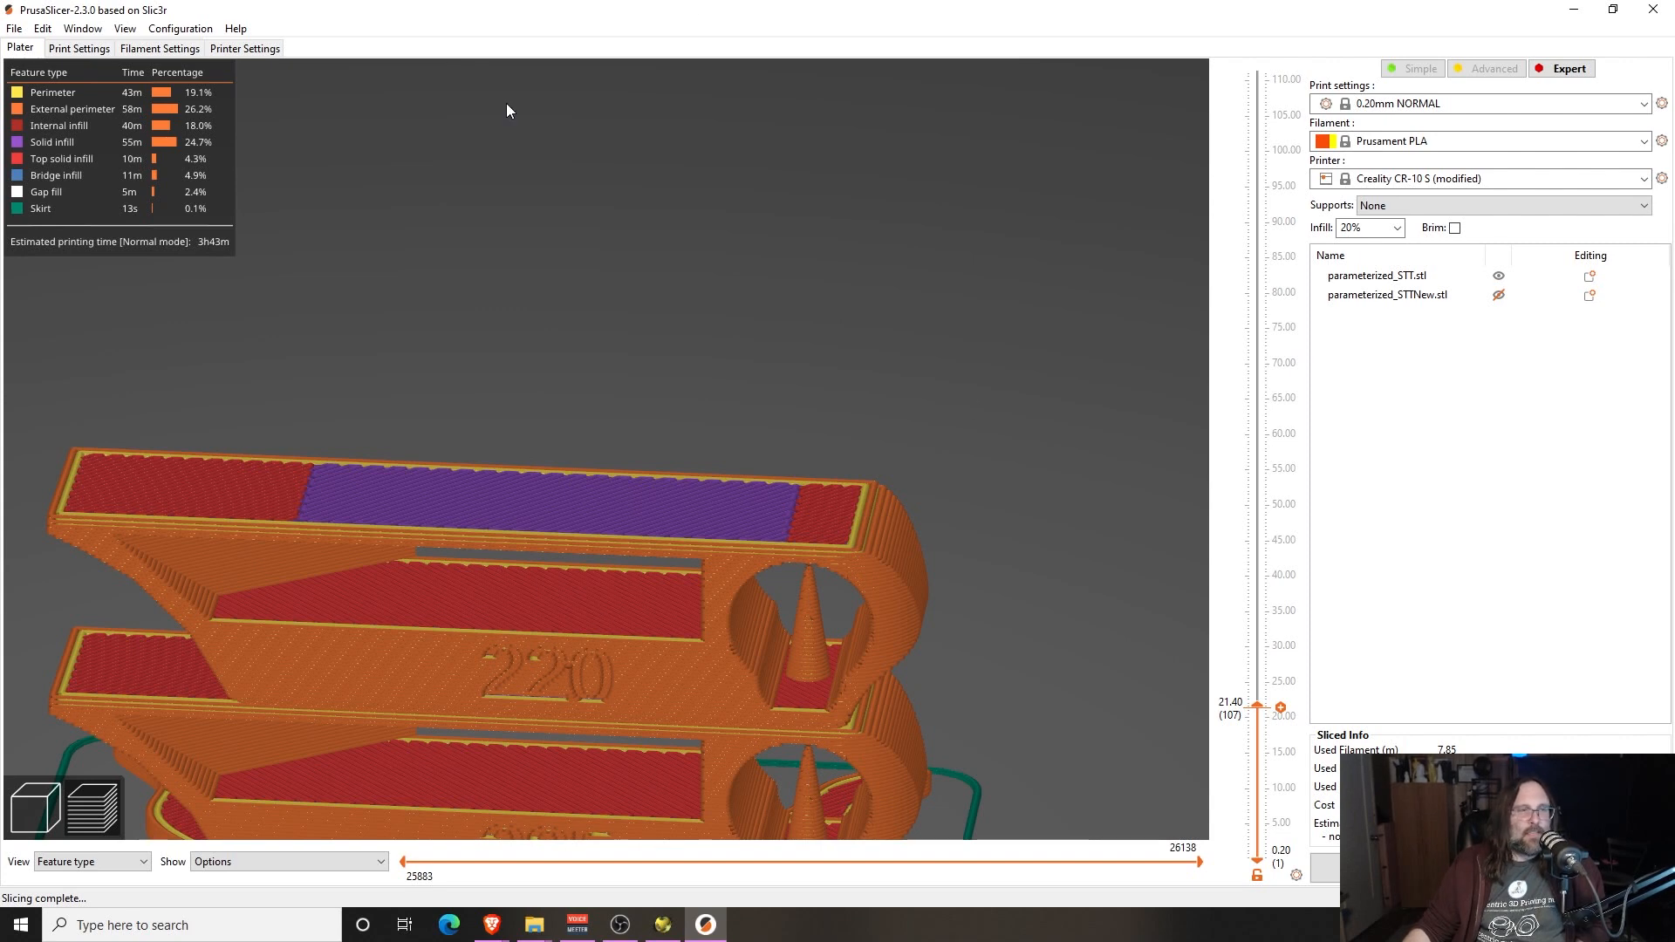
left_click_drag(1257, 707, 1245, 38)
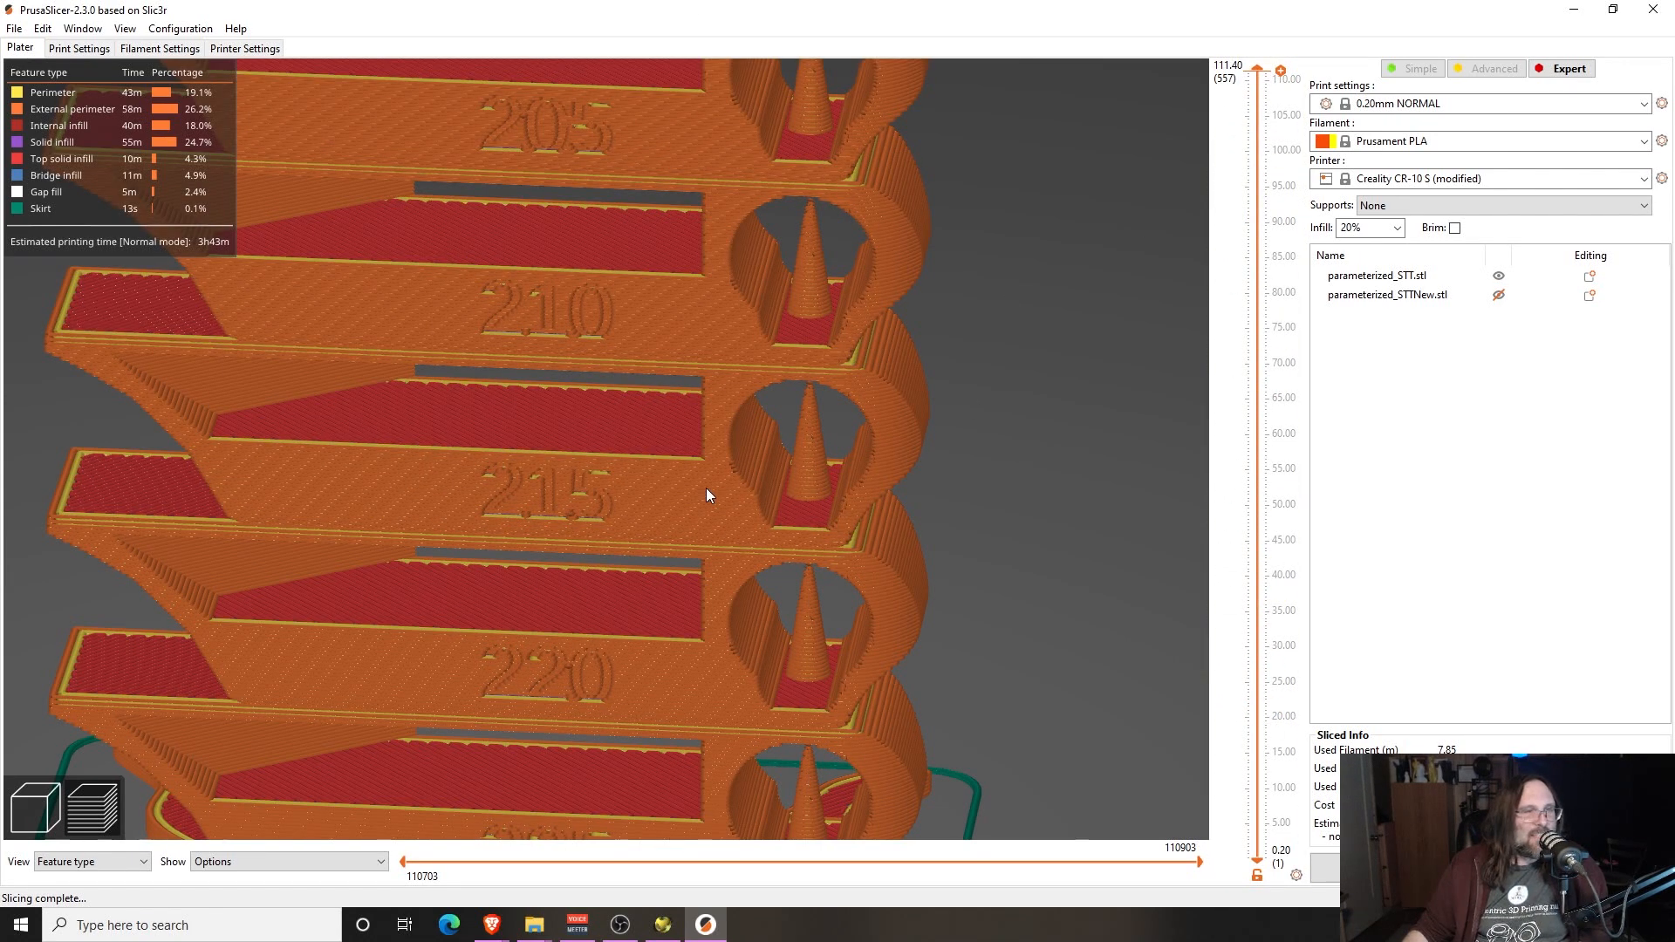
scroll(706, 493, "down", 4)
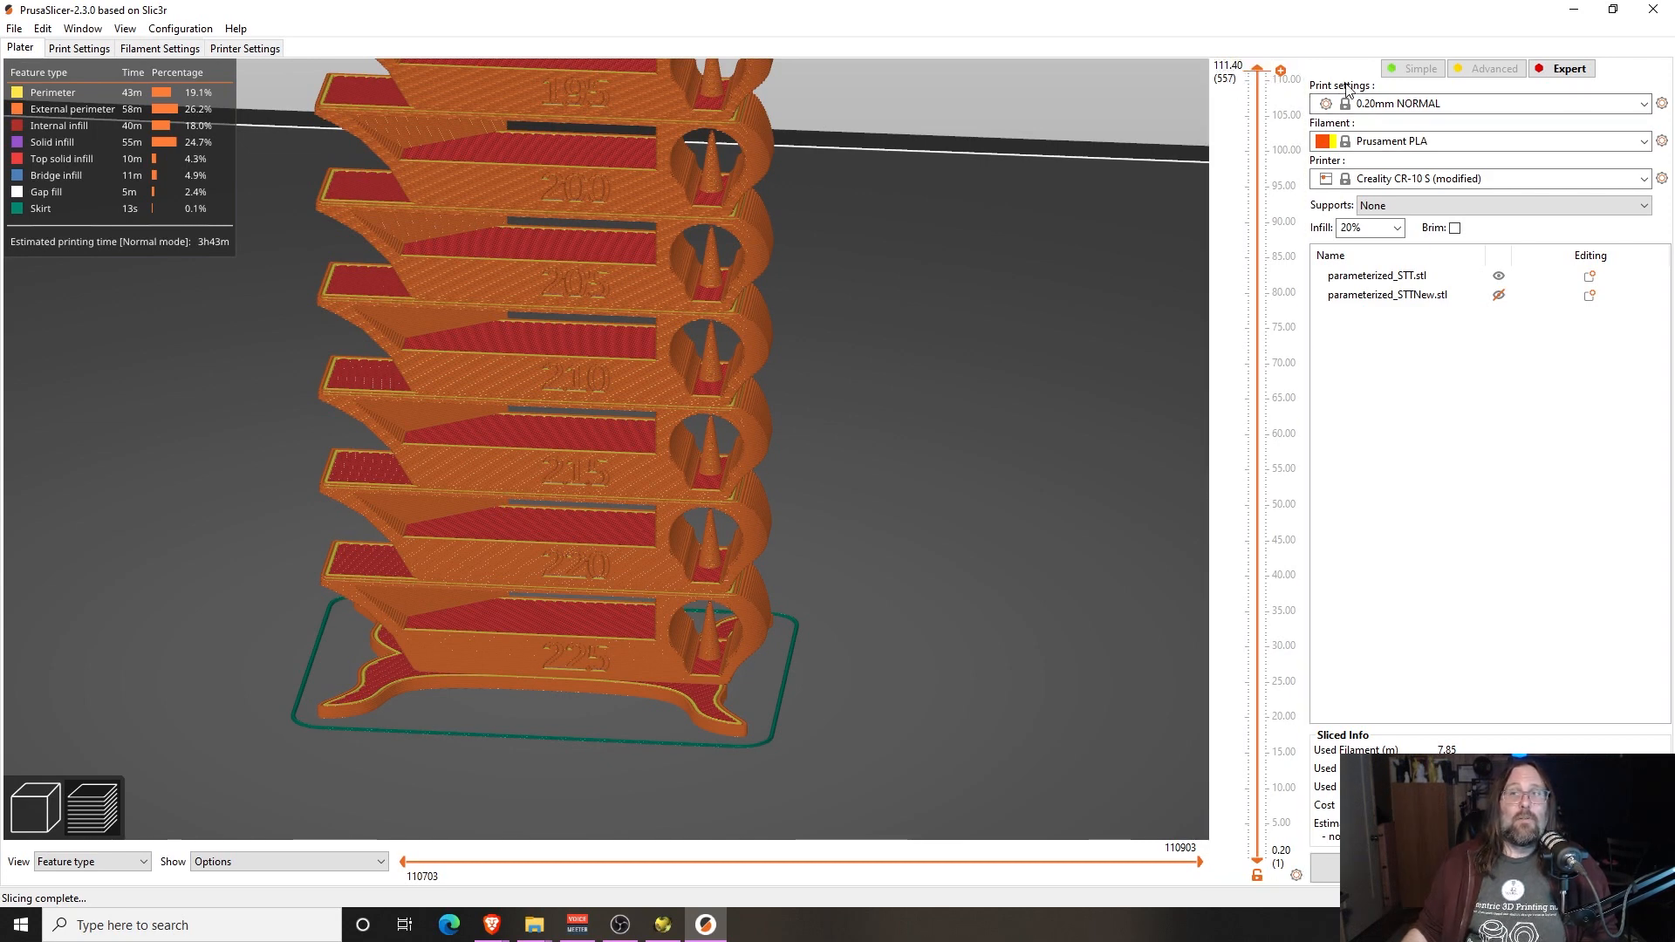
Set the print profile to 0.28mm SUPERDRAFT, reslice, and check the preview from the first layer to full height
left_click(1644, 108)
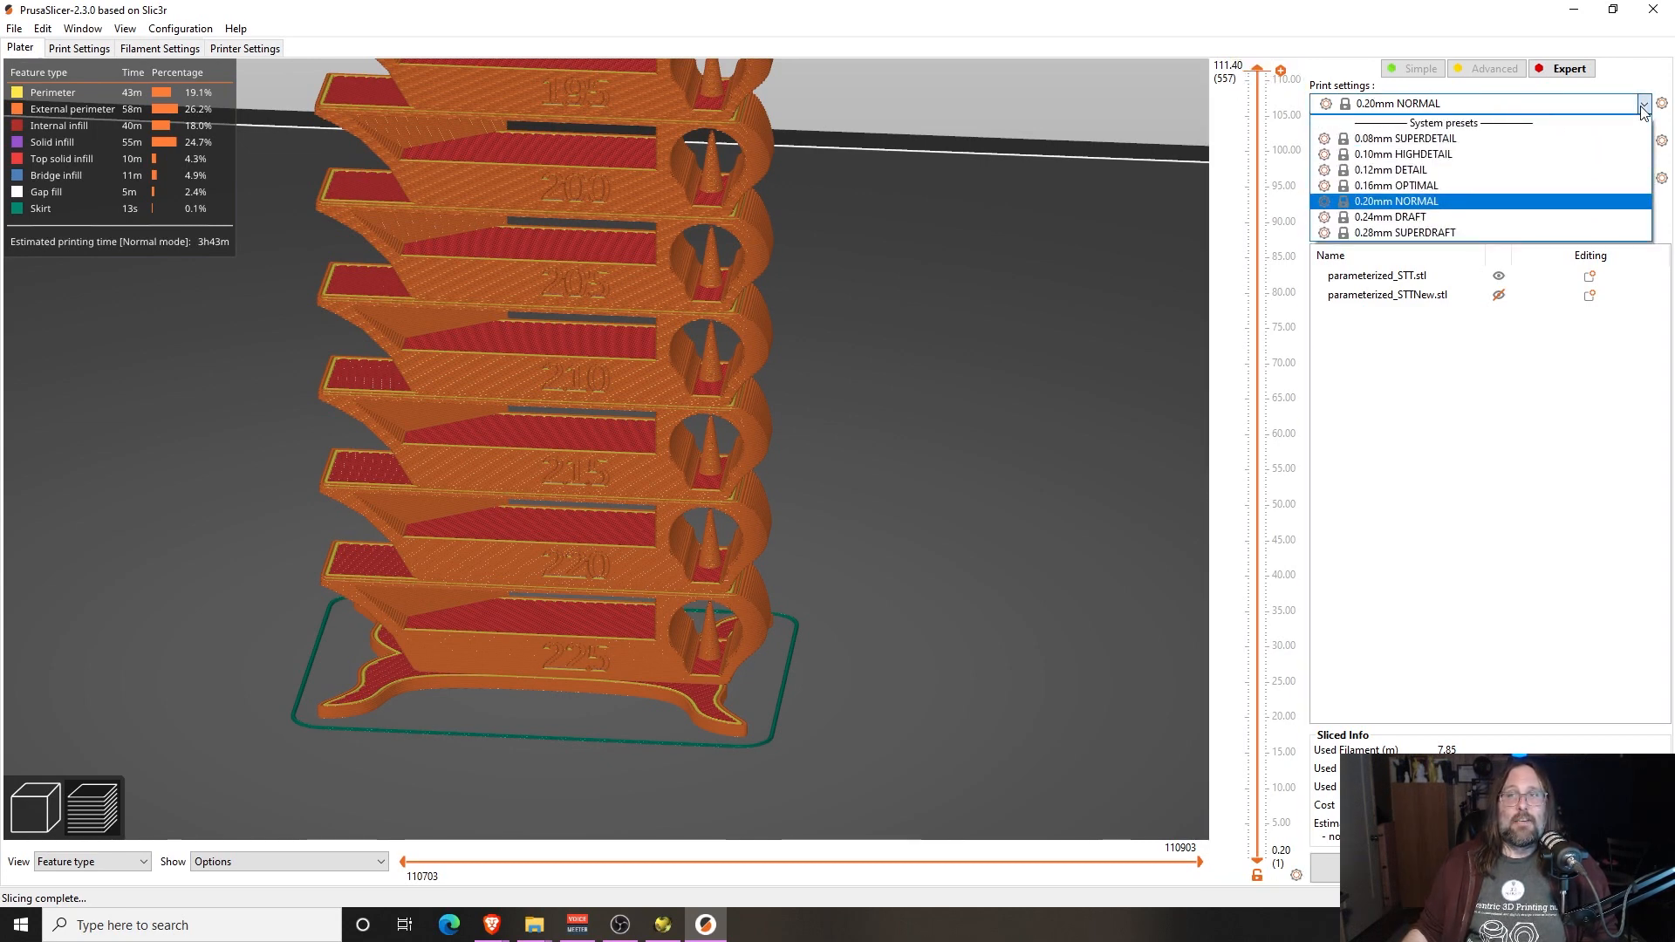
left_click(1450, 233)
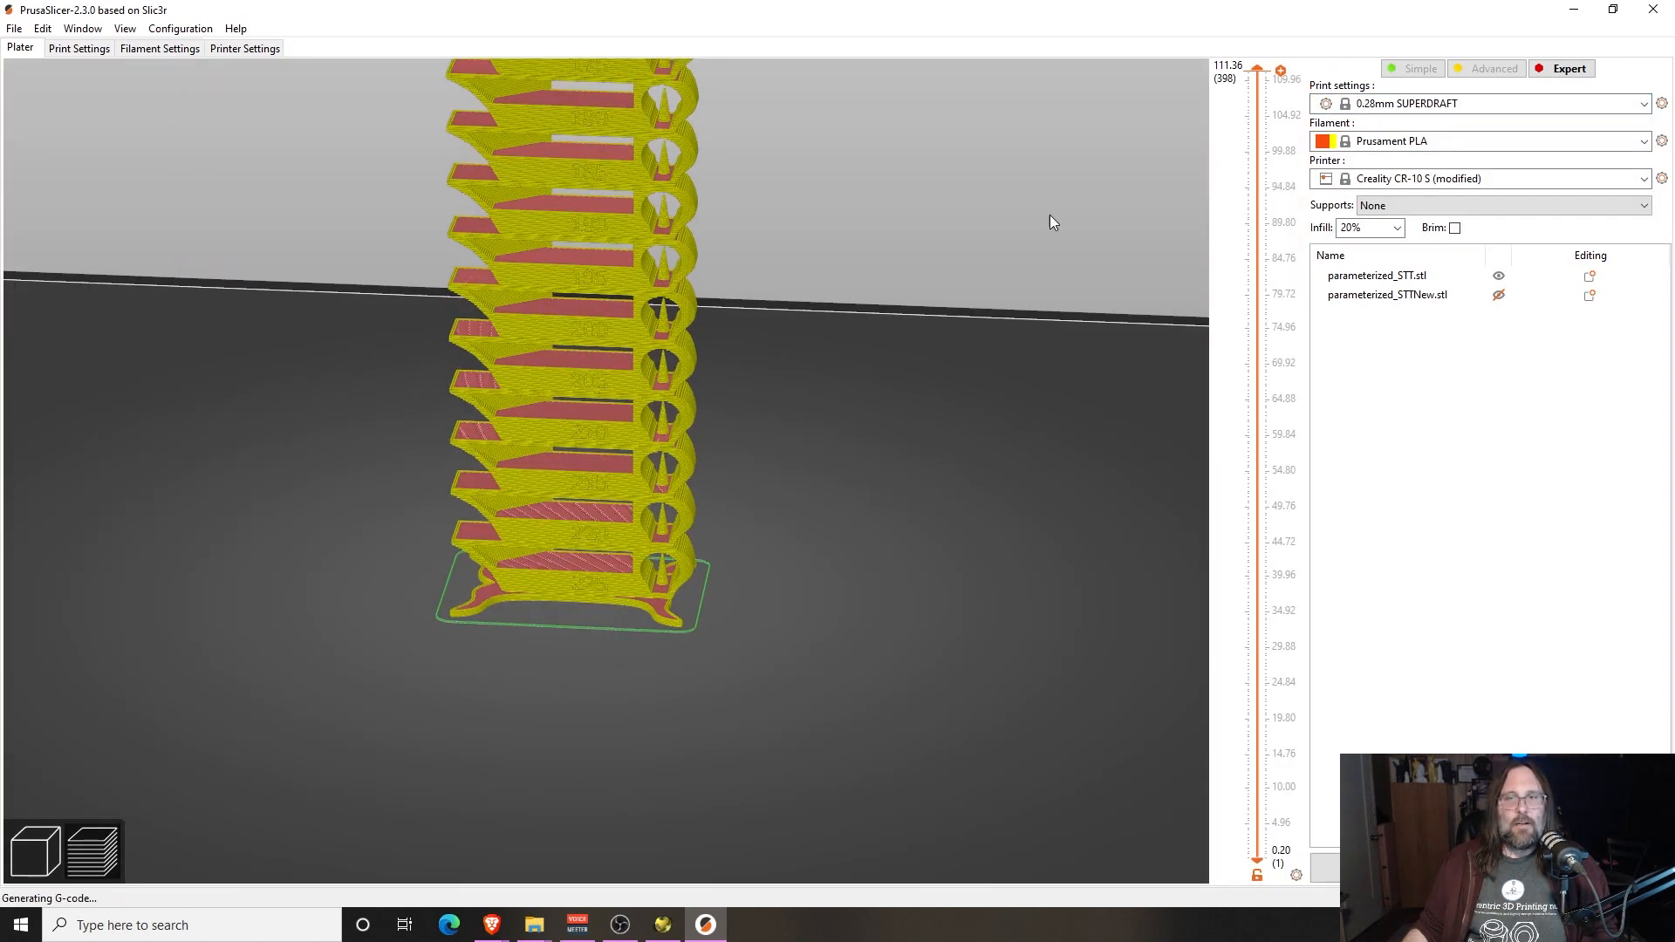
left_click_drag(1257, 70, 1136, 785)
scroll(830, 588, "up", 5)
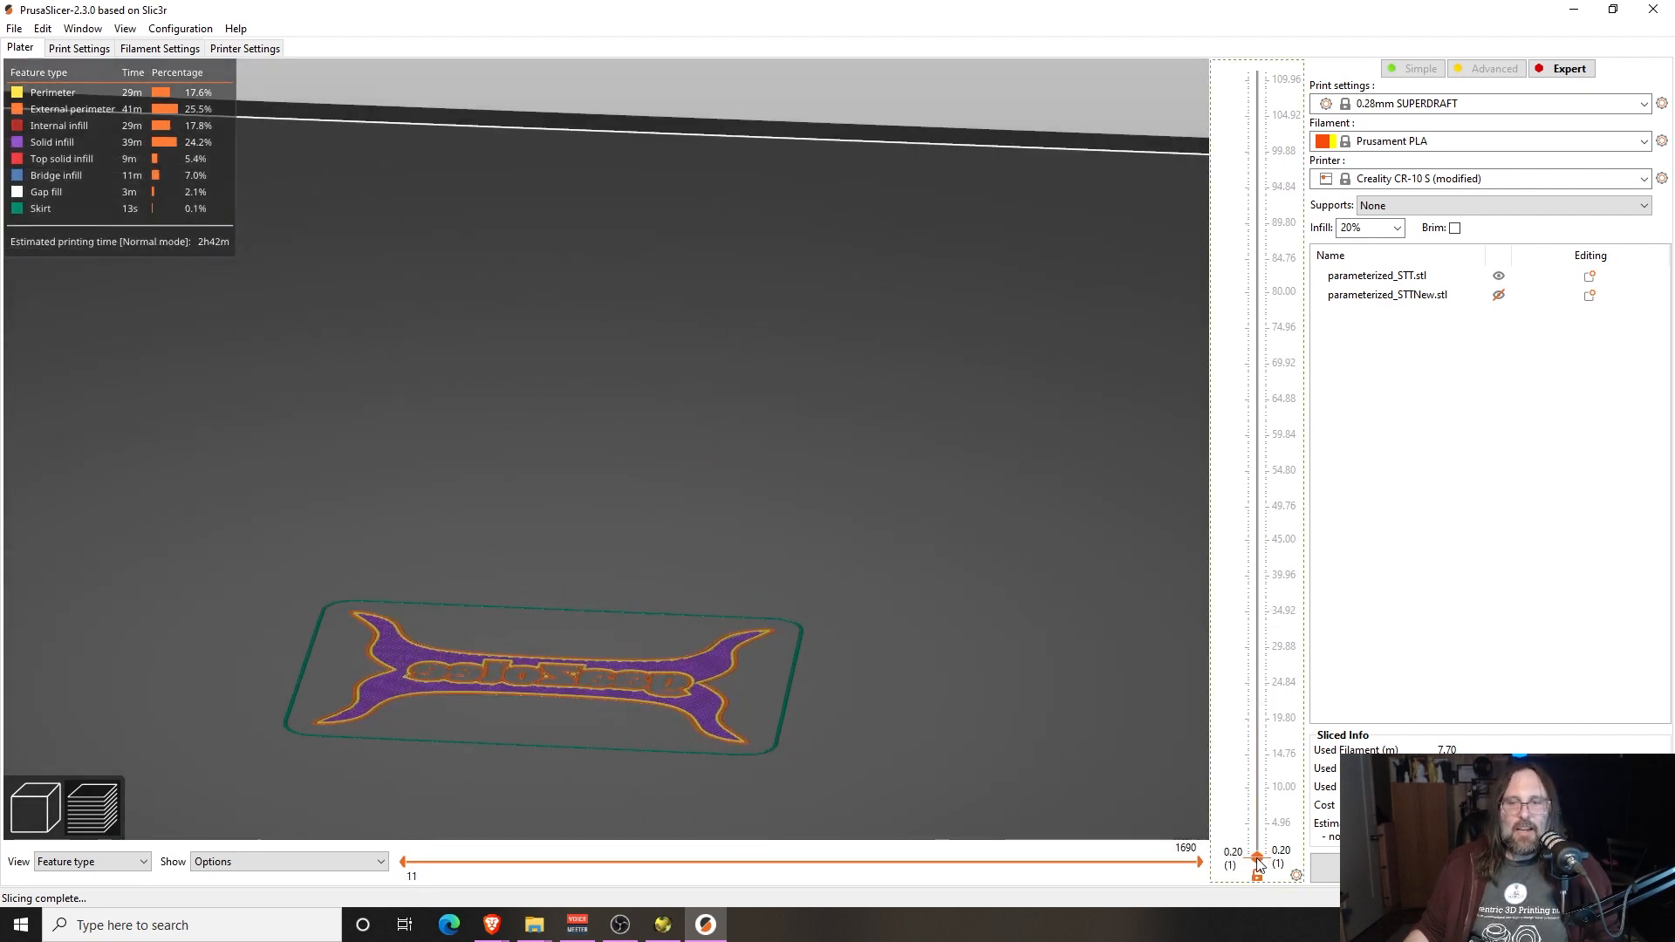
left_click_drag(1259, 865, 1285, 7)
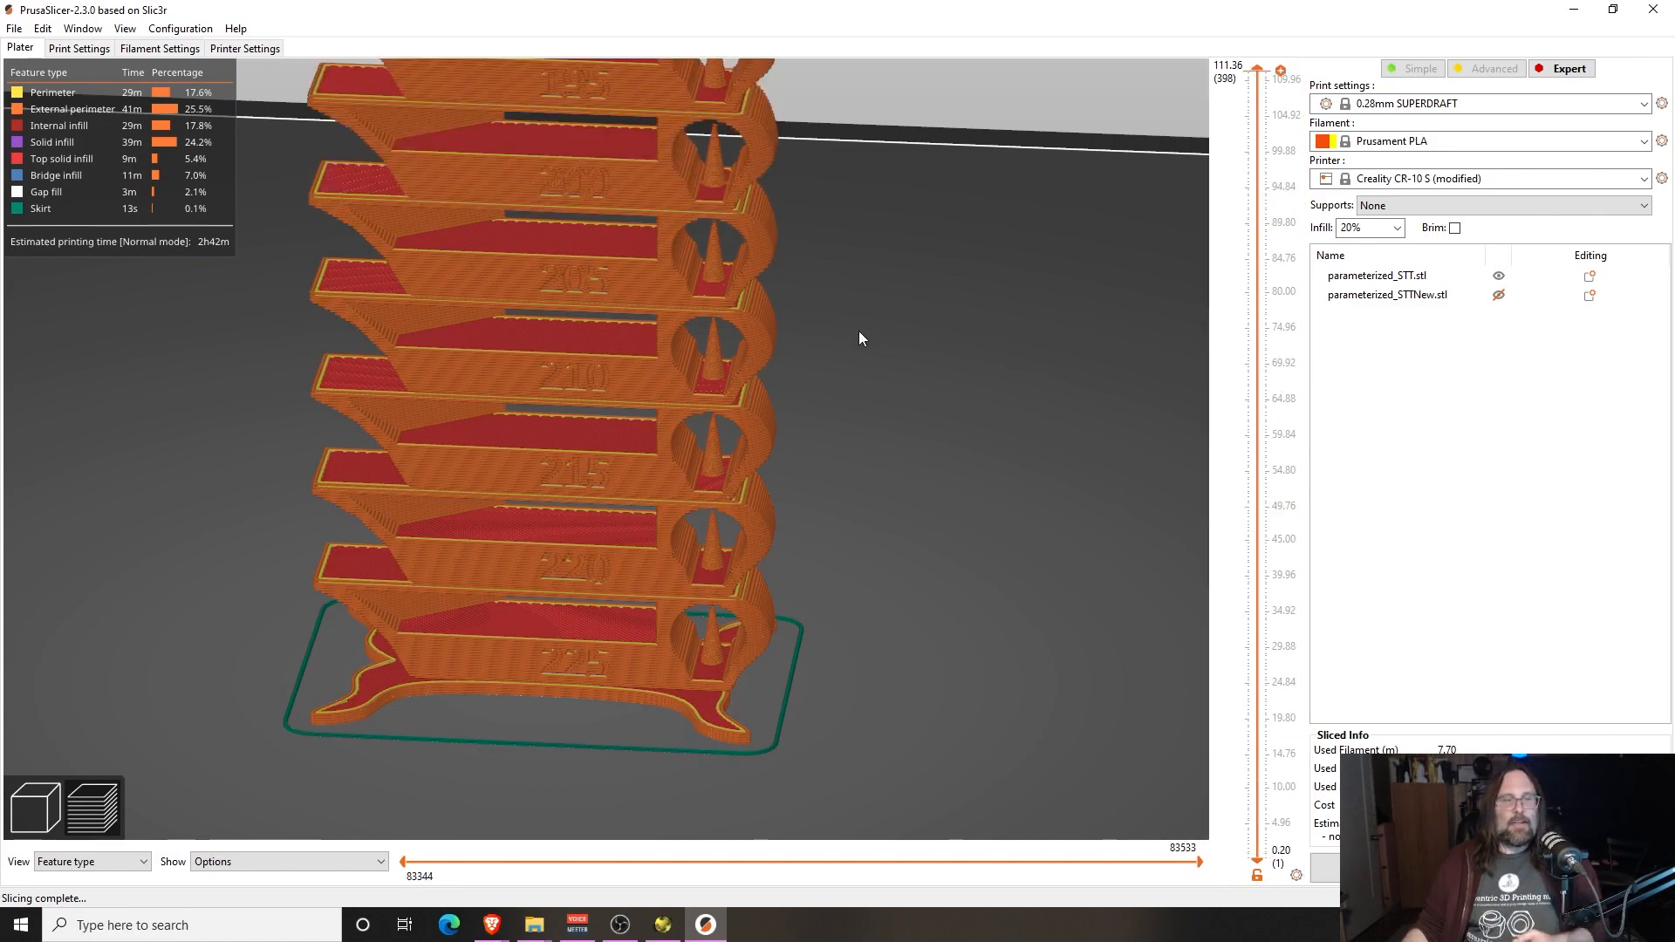
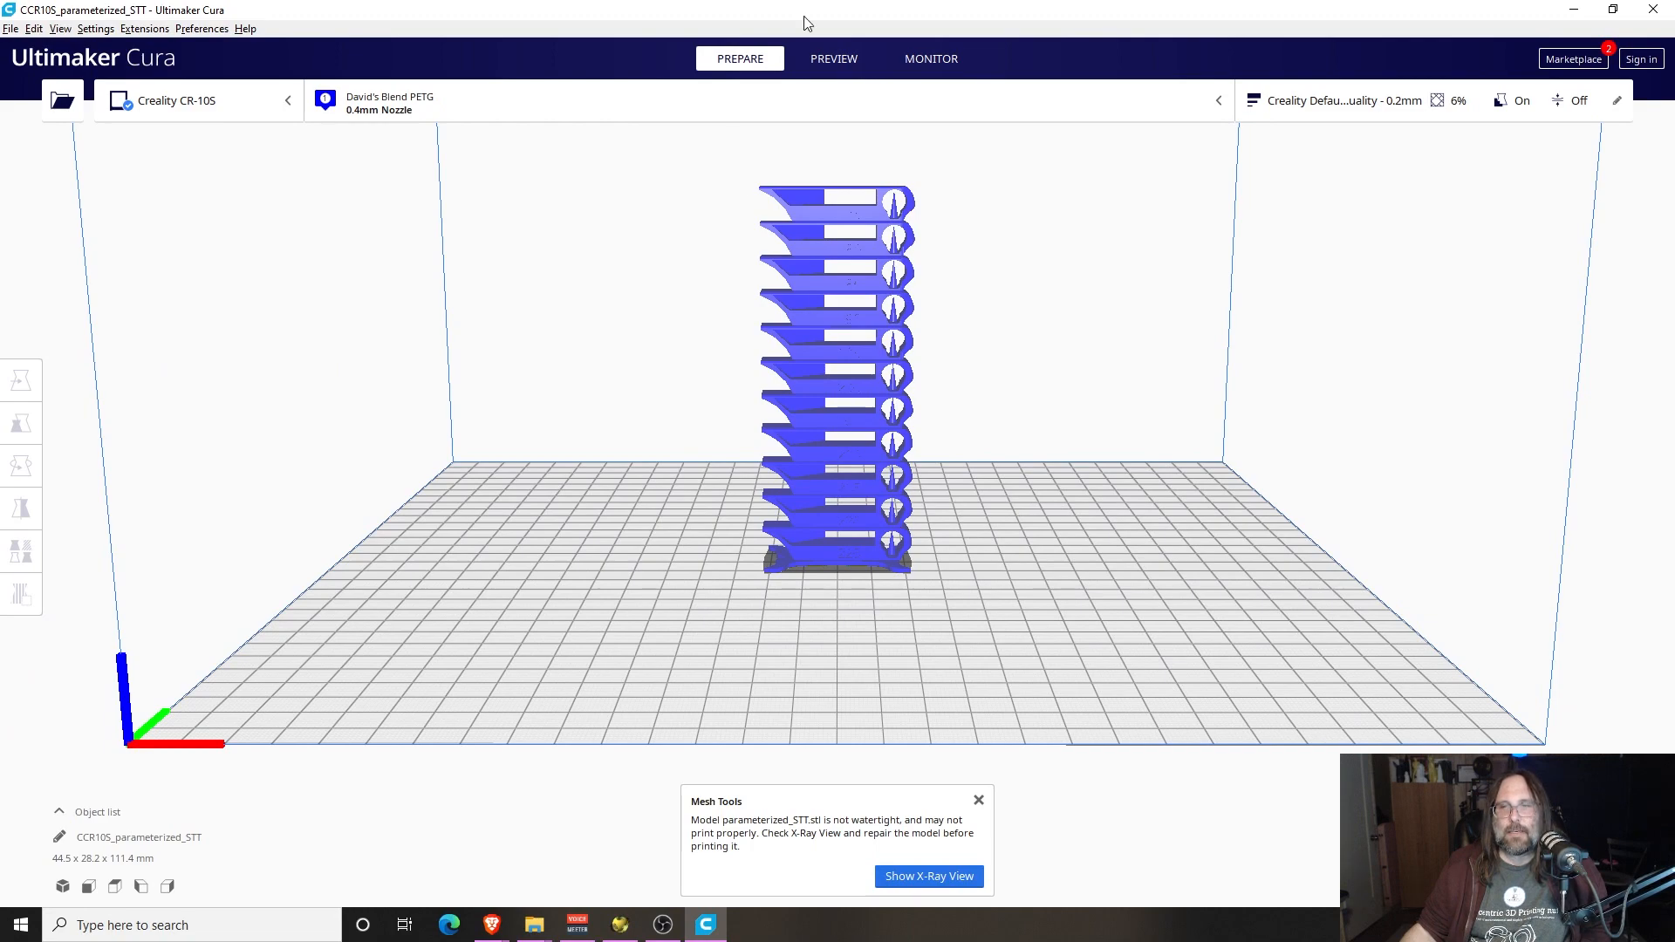
In Ultimaker Cura, choose the 0.2 mm Standard Quality profile and reset its customized print settings to the defaults
left_click(1389, 104)
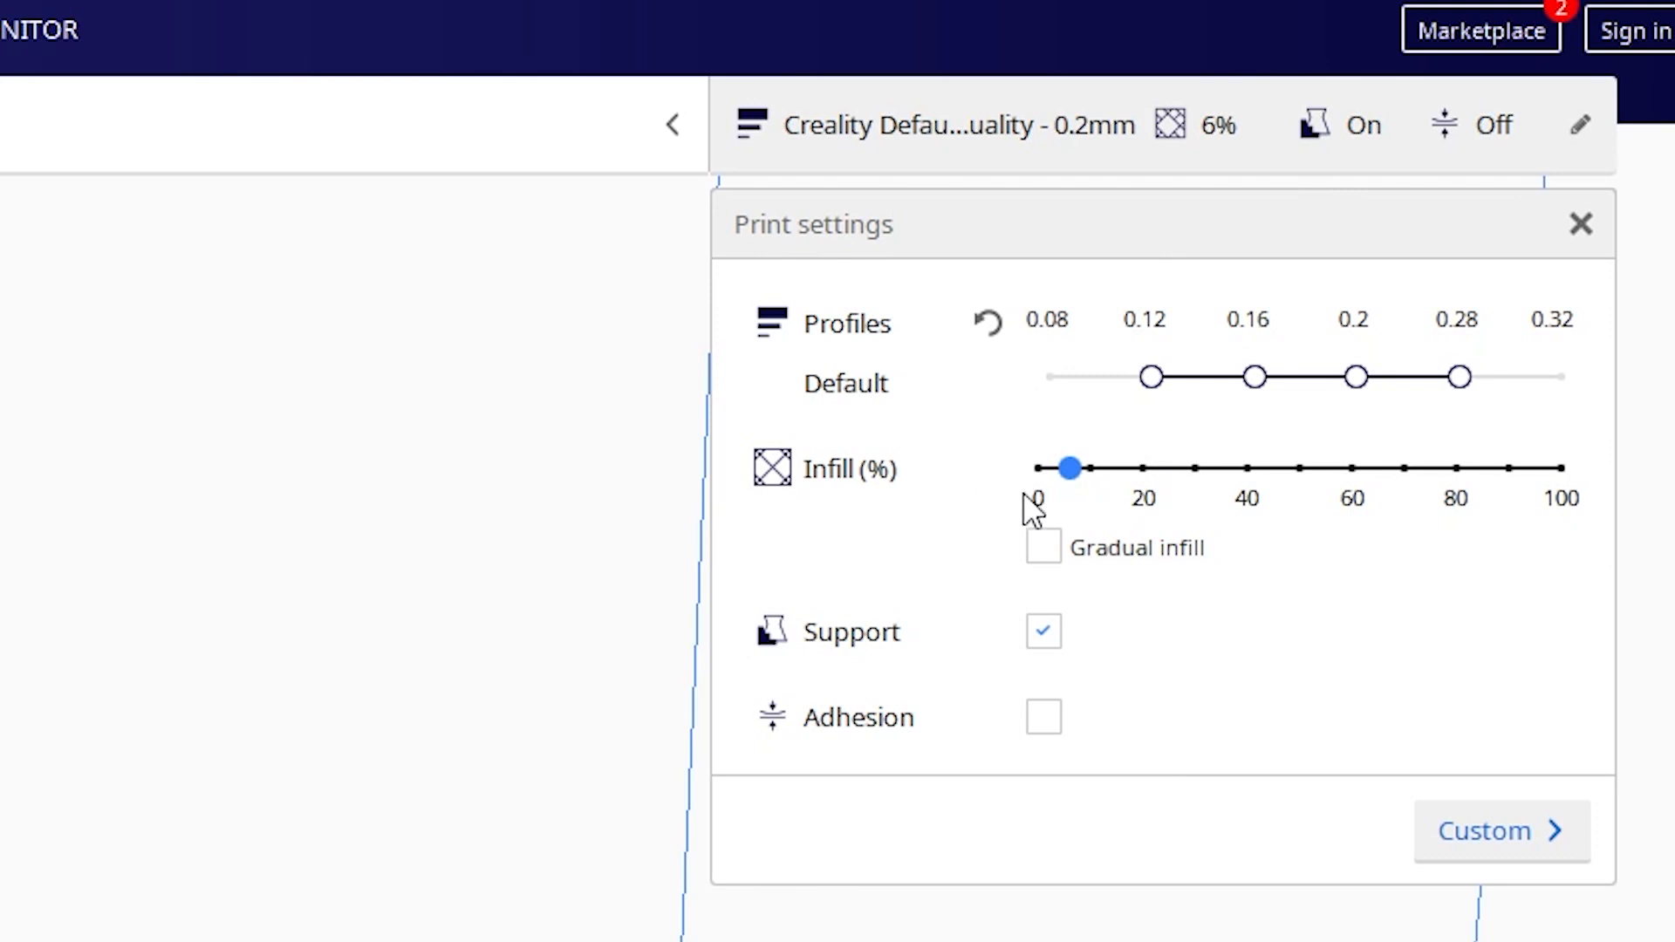
left_click(1355, 375)
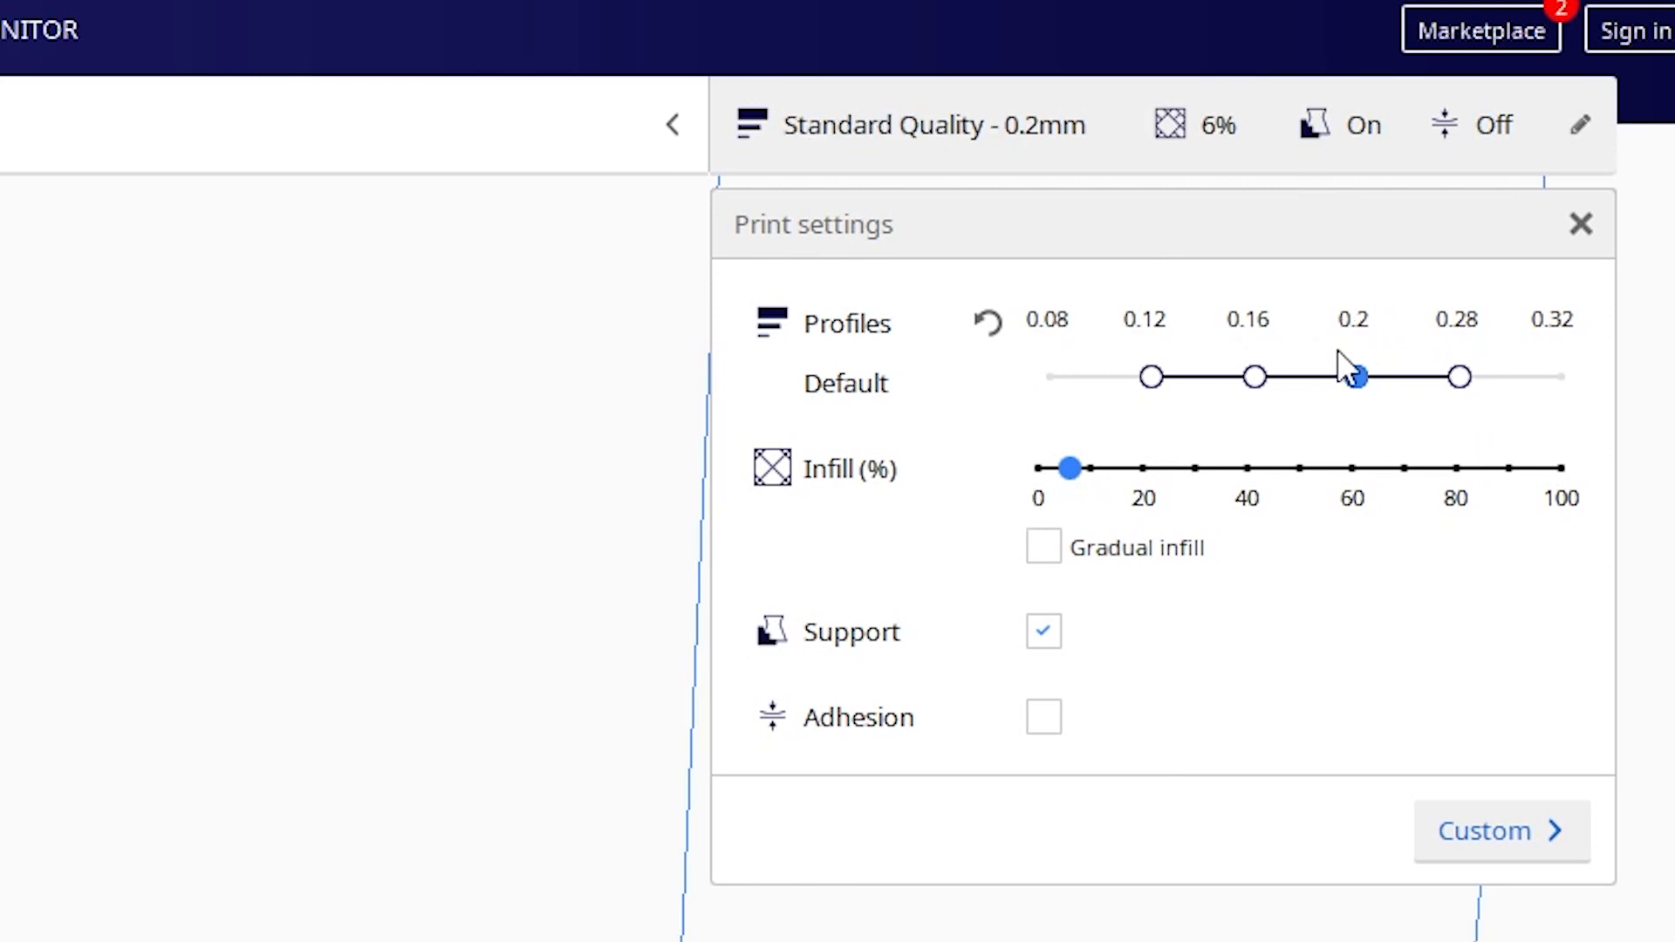
left_click(991, 326)
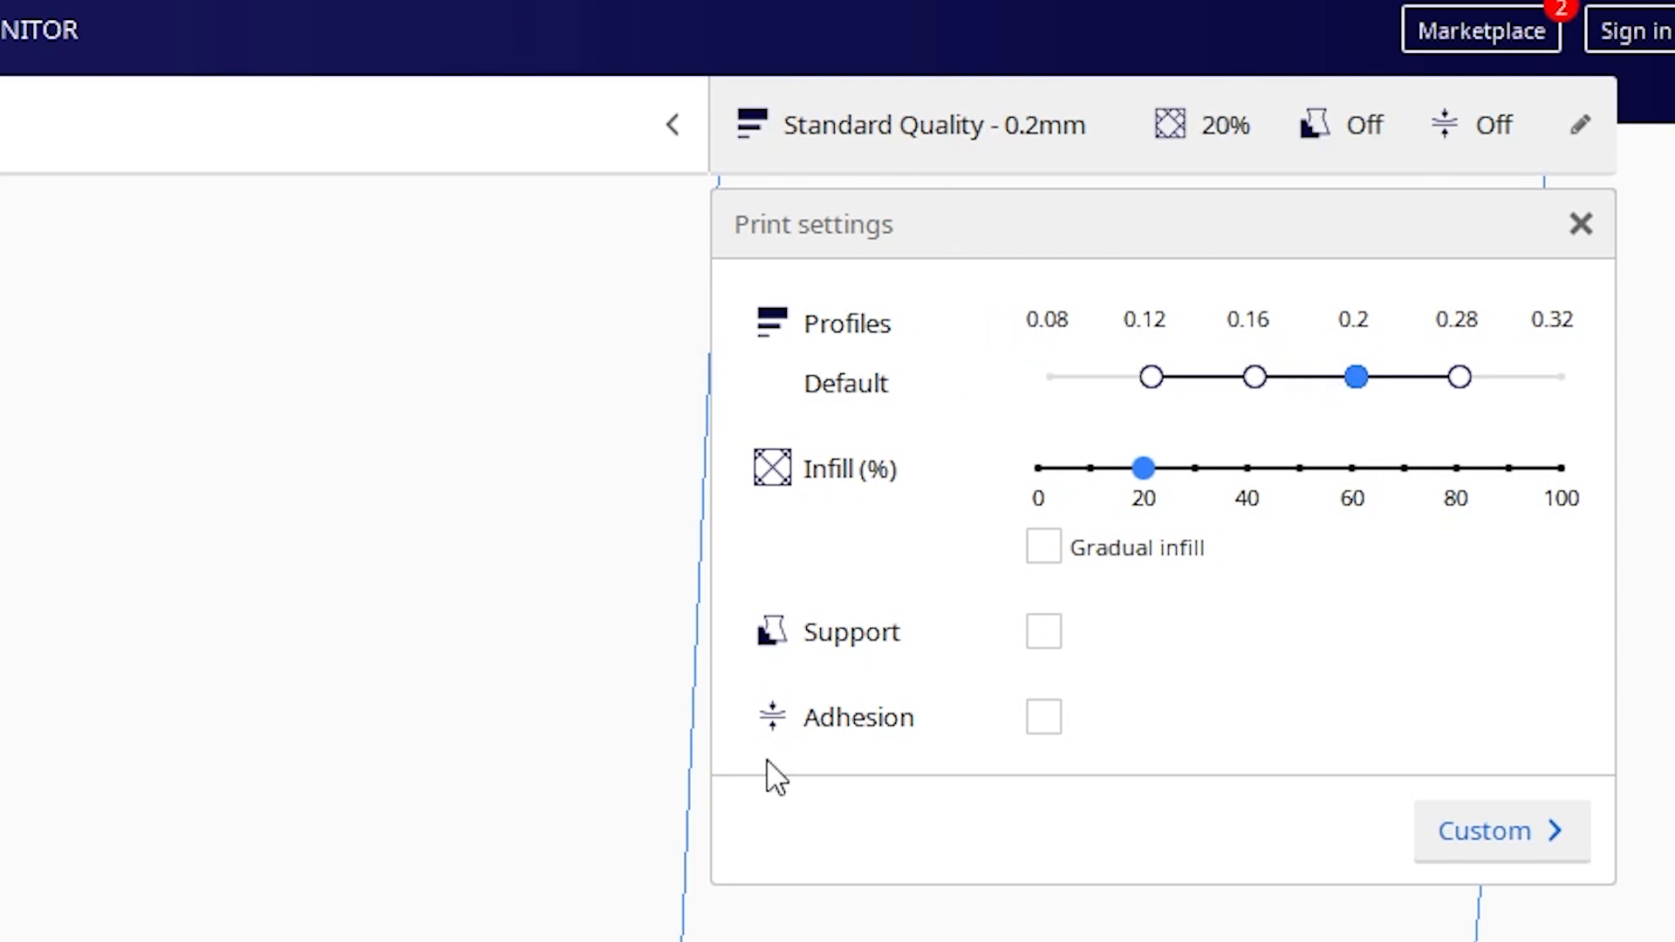
Show the custom print settings and expand the Quality category to check the layer height
left_click(1541, 832)
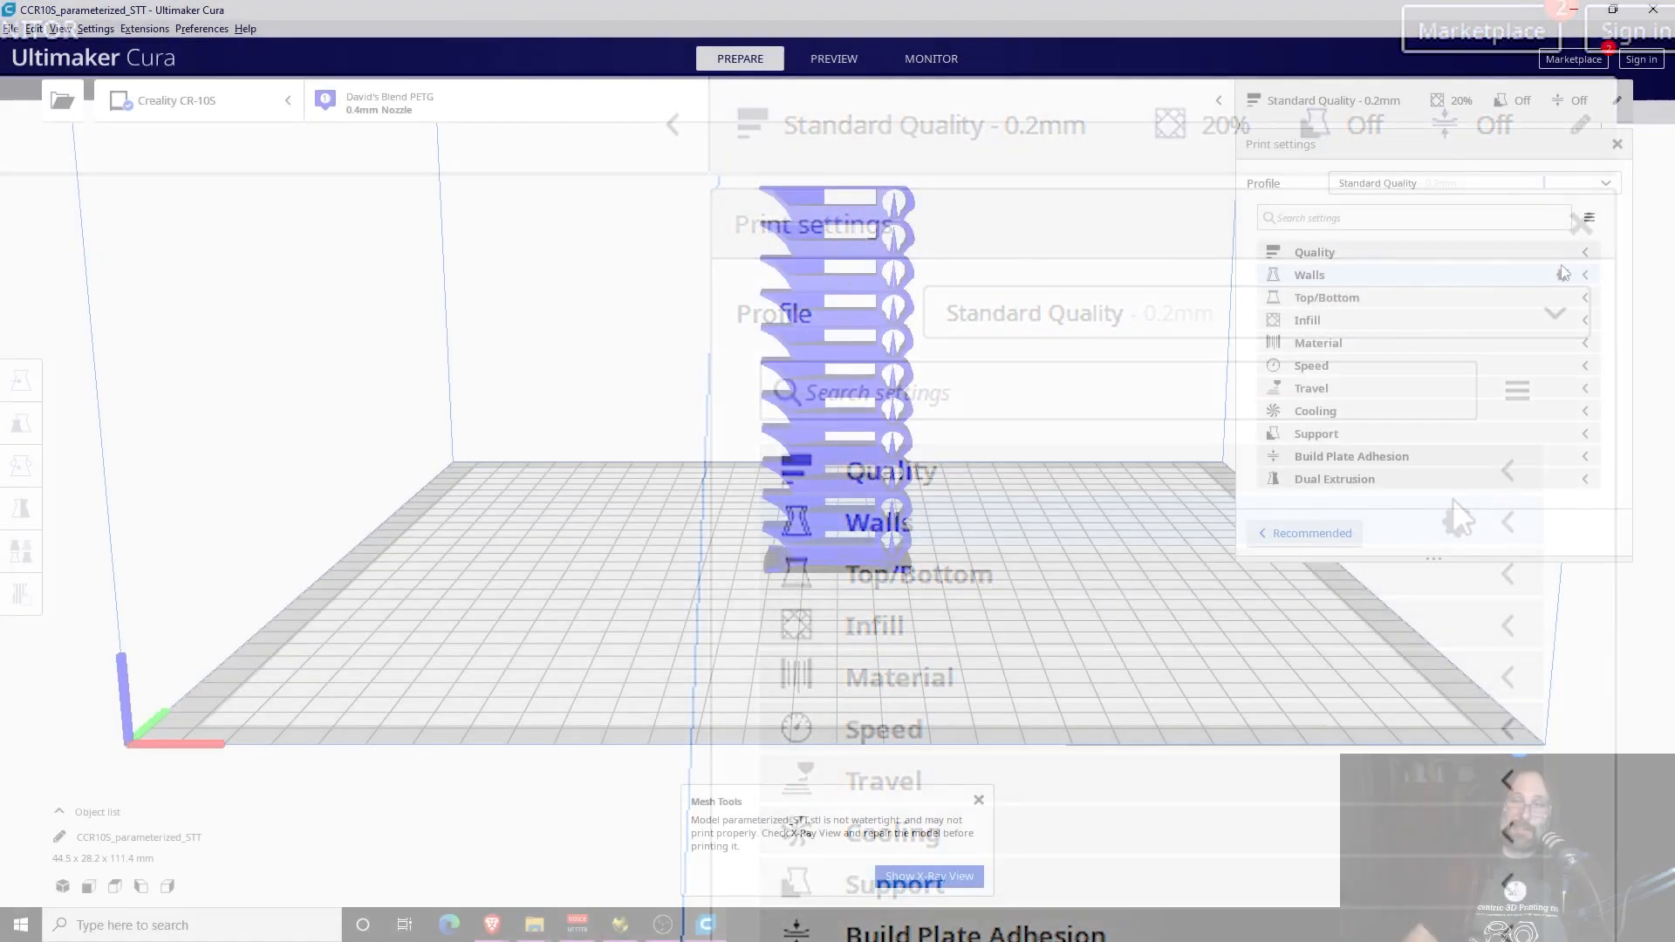
left_click(1577, 252)
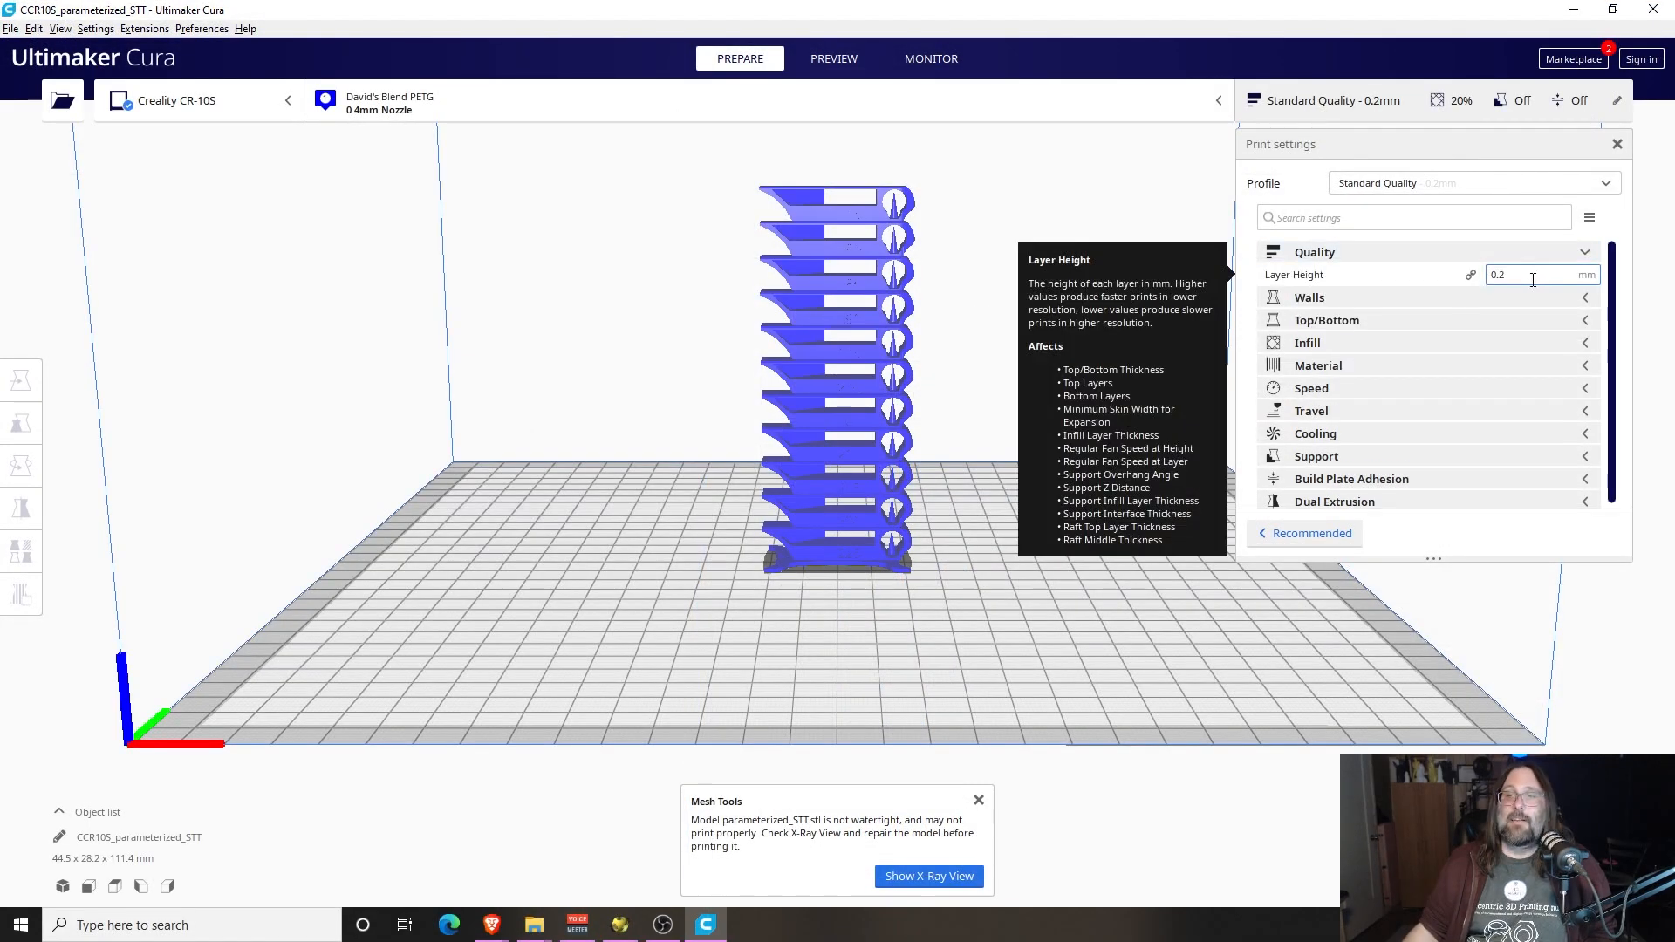
Slice the tower with the 0.2 mm profile and examine the full layer preview from a raised angle
left_click(1388, 115)
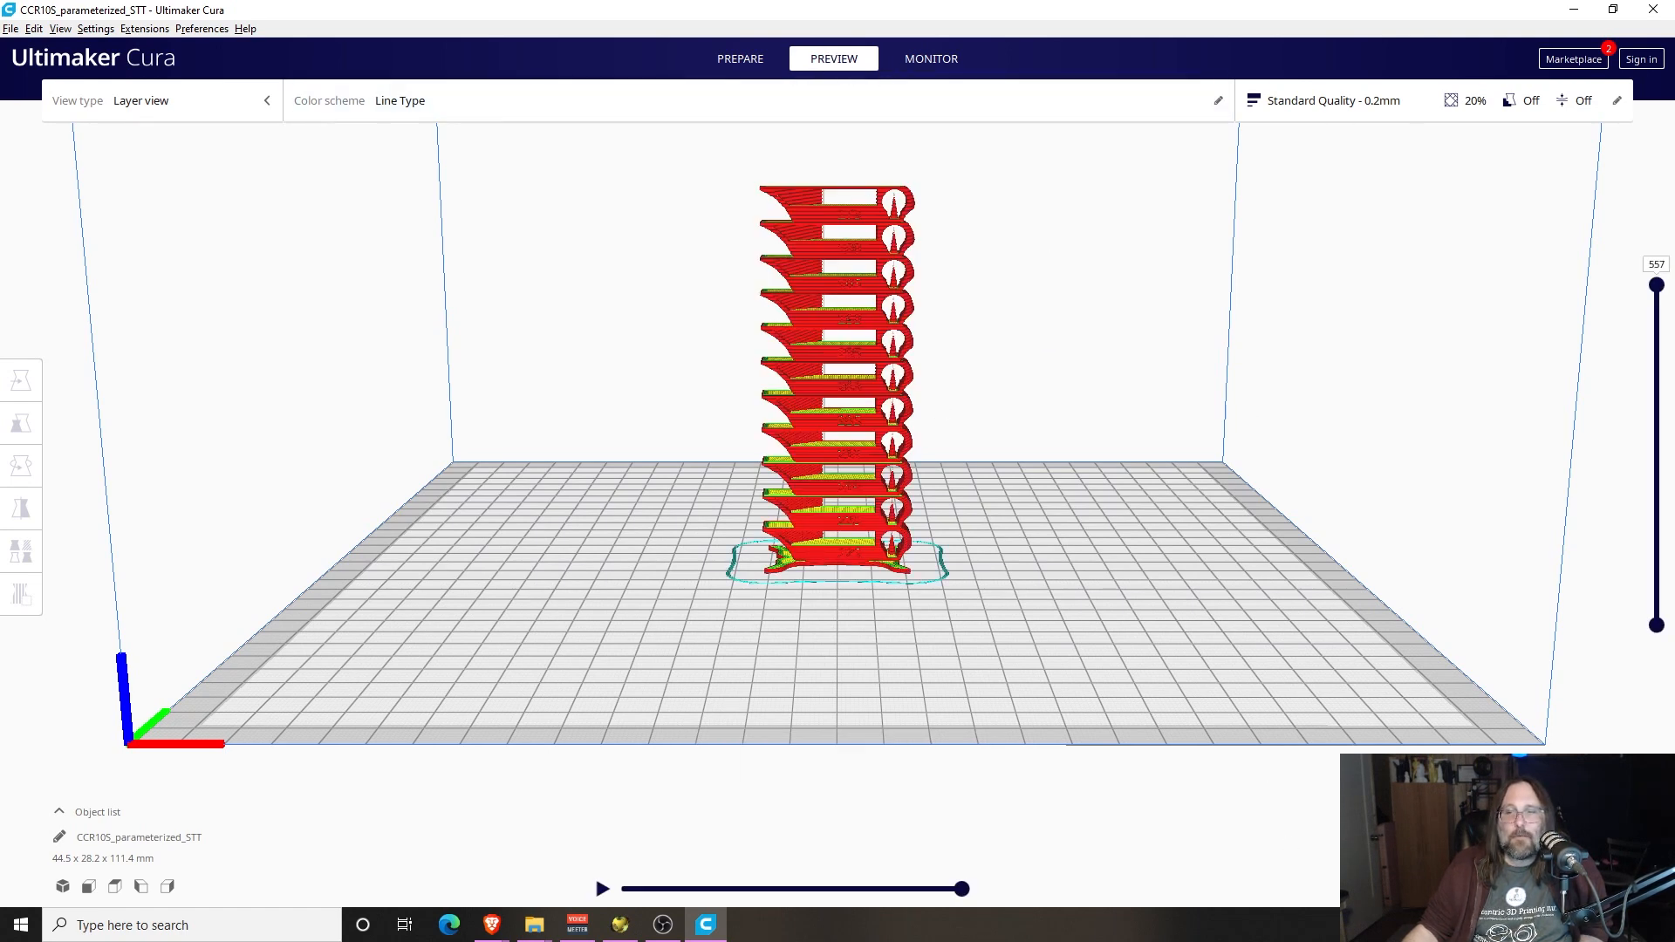
scroll(963, 218, "up", 3)
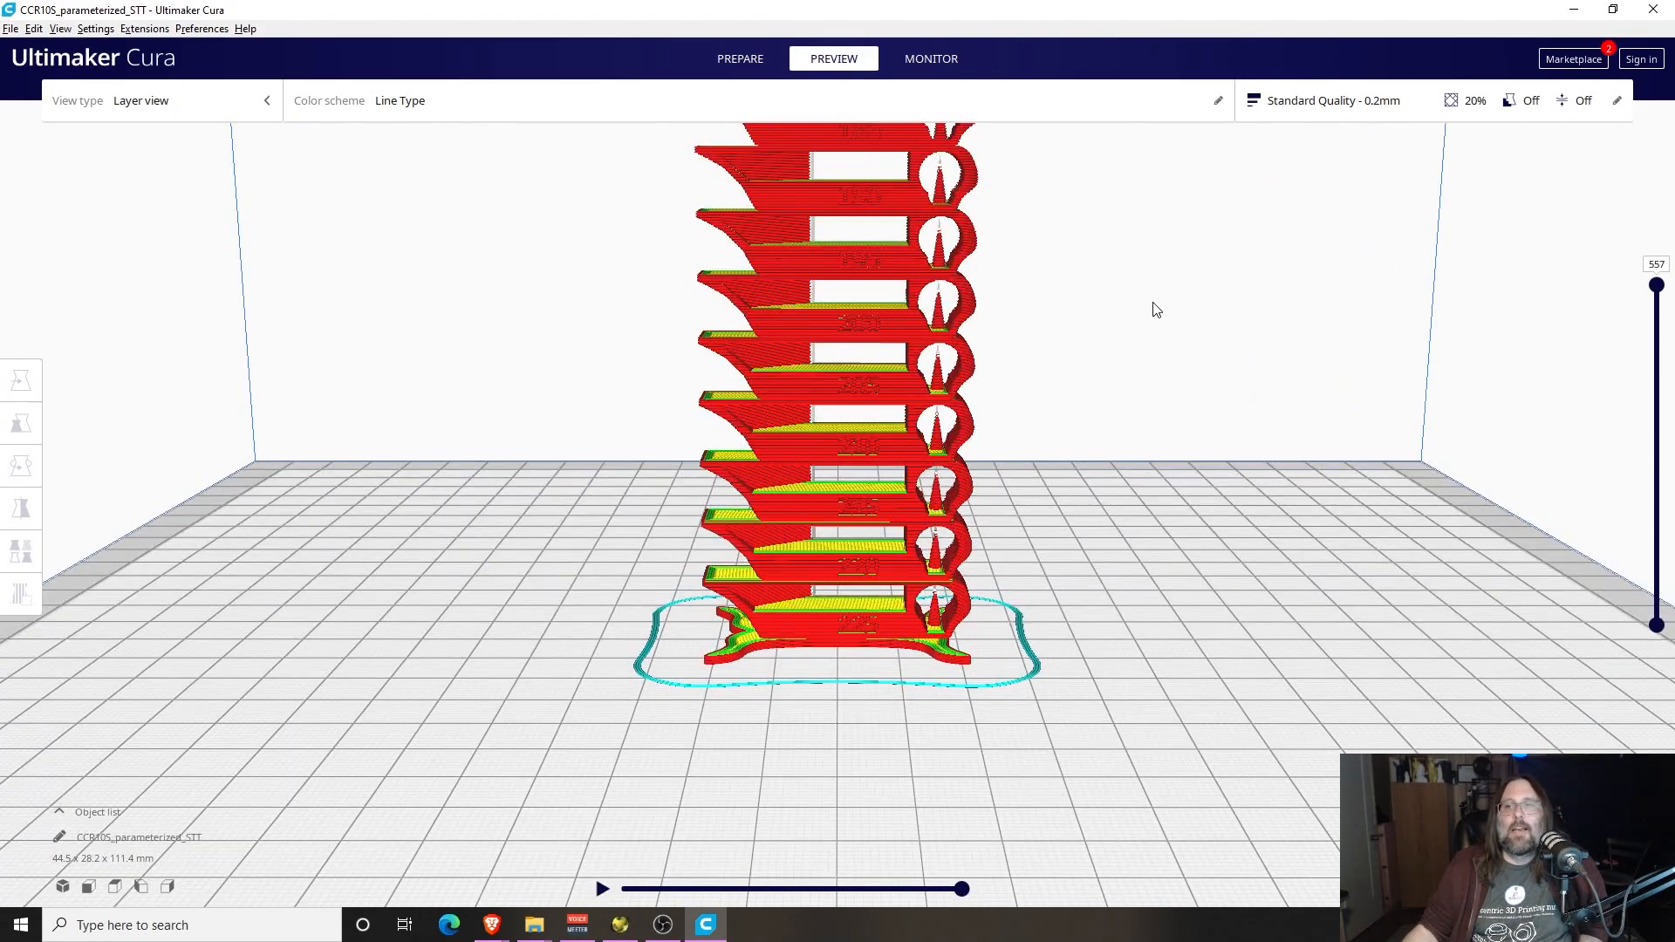
right_click_drag(1146, 330, 1152, 405)
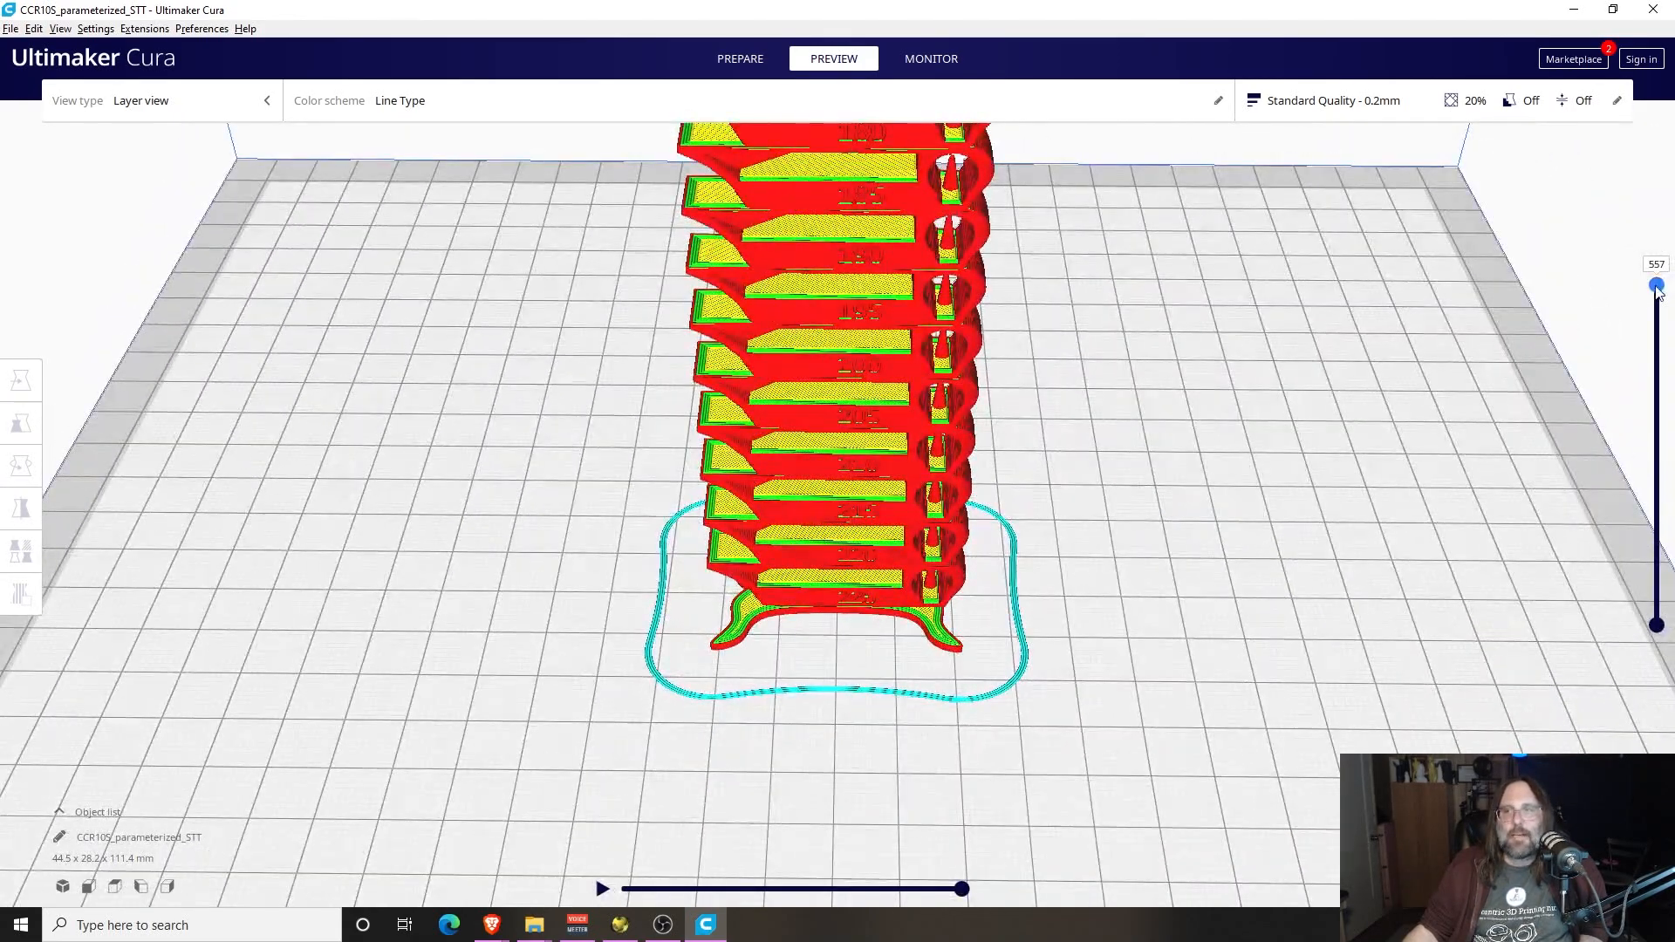
mouse_move(1656, 288)
left_mouse_down()
mouse_move(1657, 580)
mouse_move(1657, 286)
left_mouse_up()
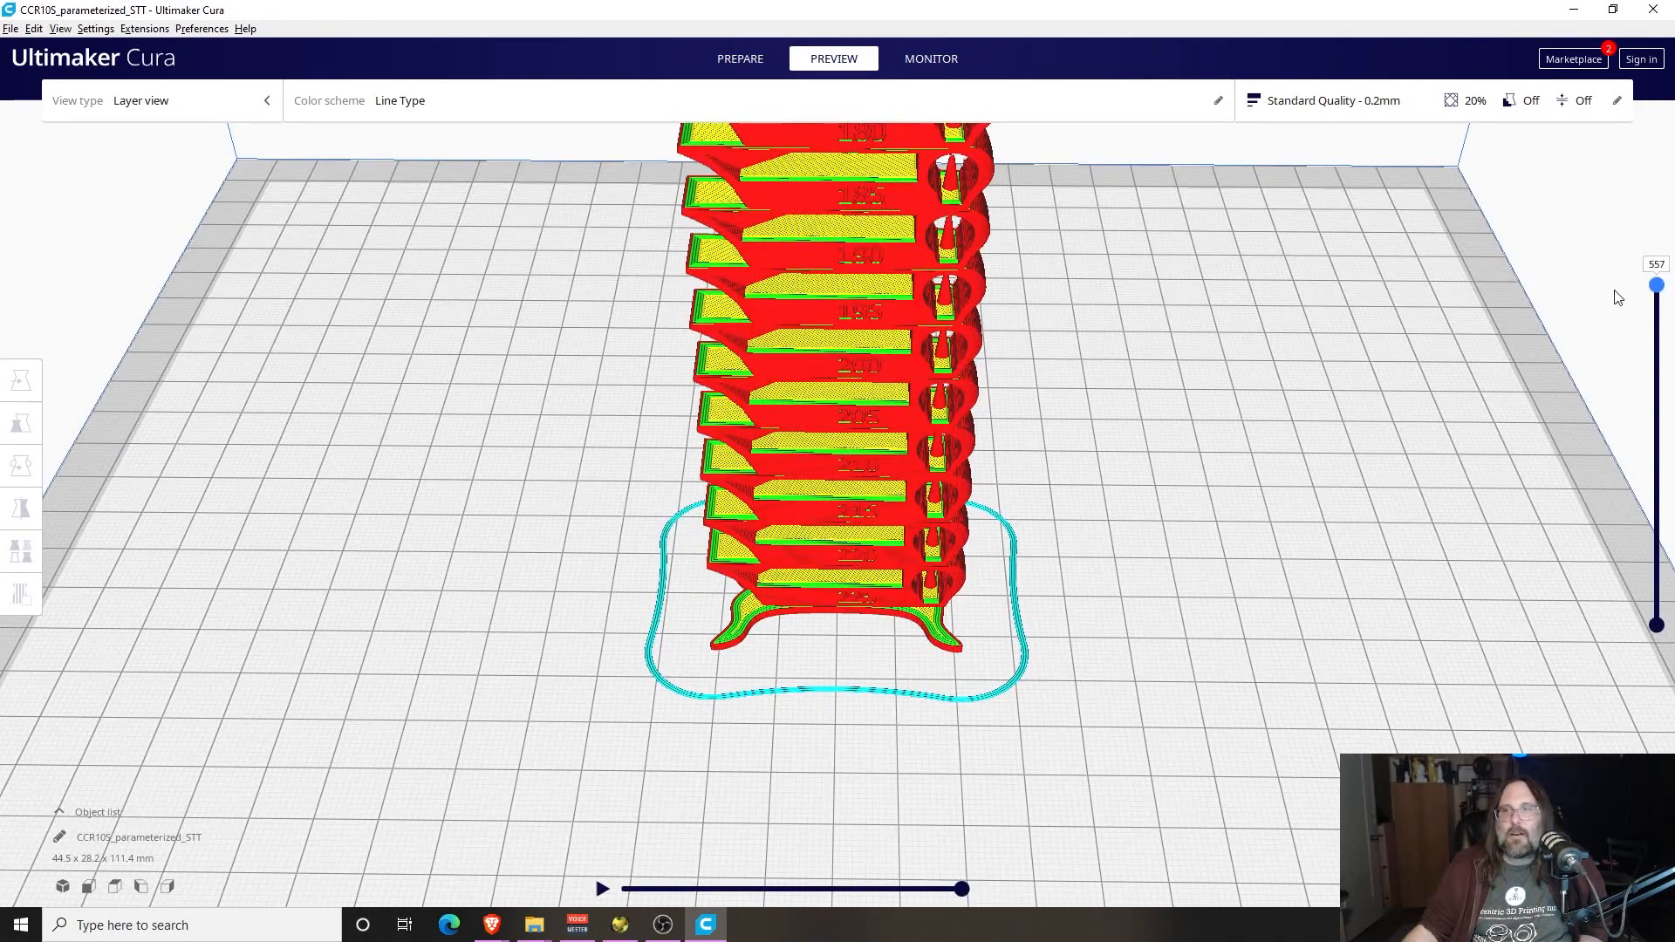
left_click_drag(1649, 265, 1664, 265)
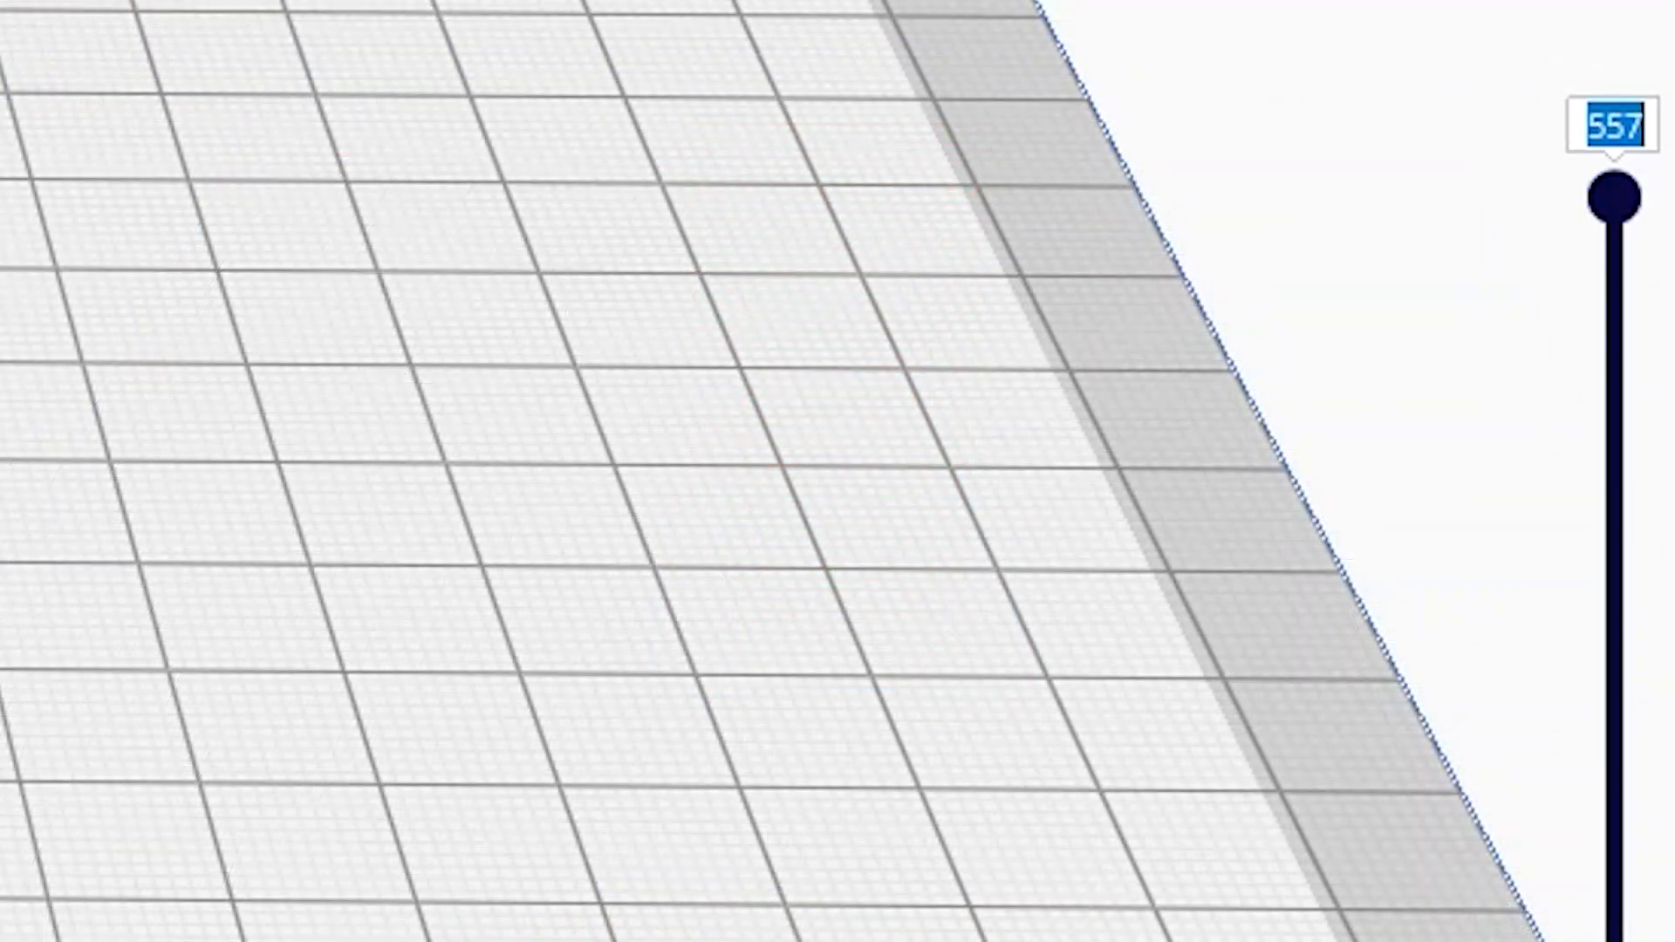
left_click(1358, 749)
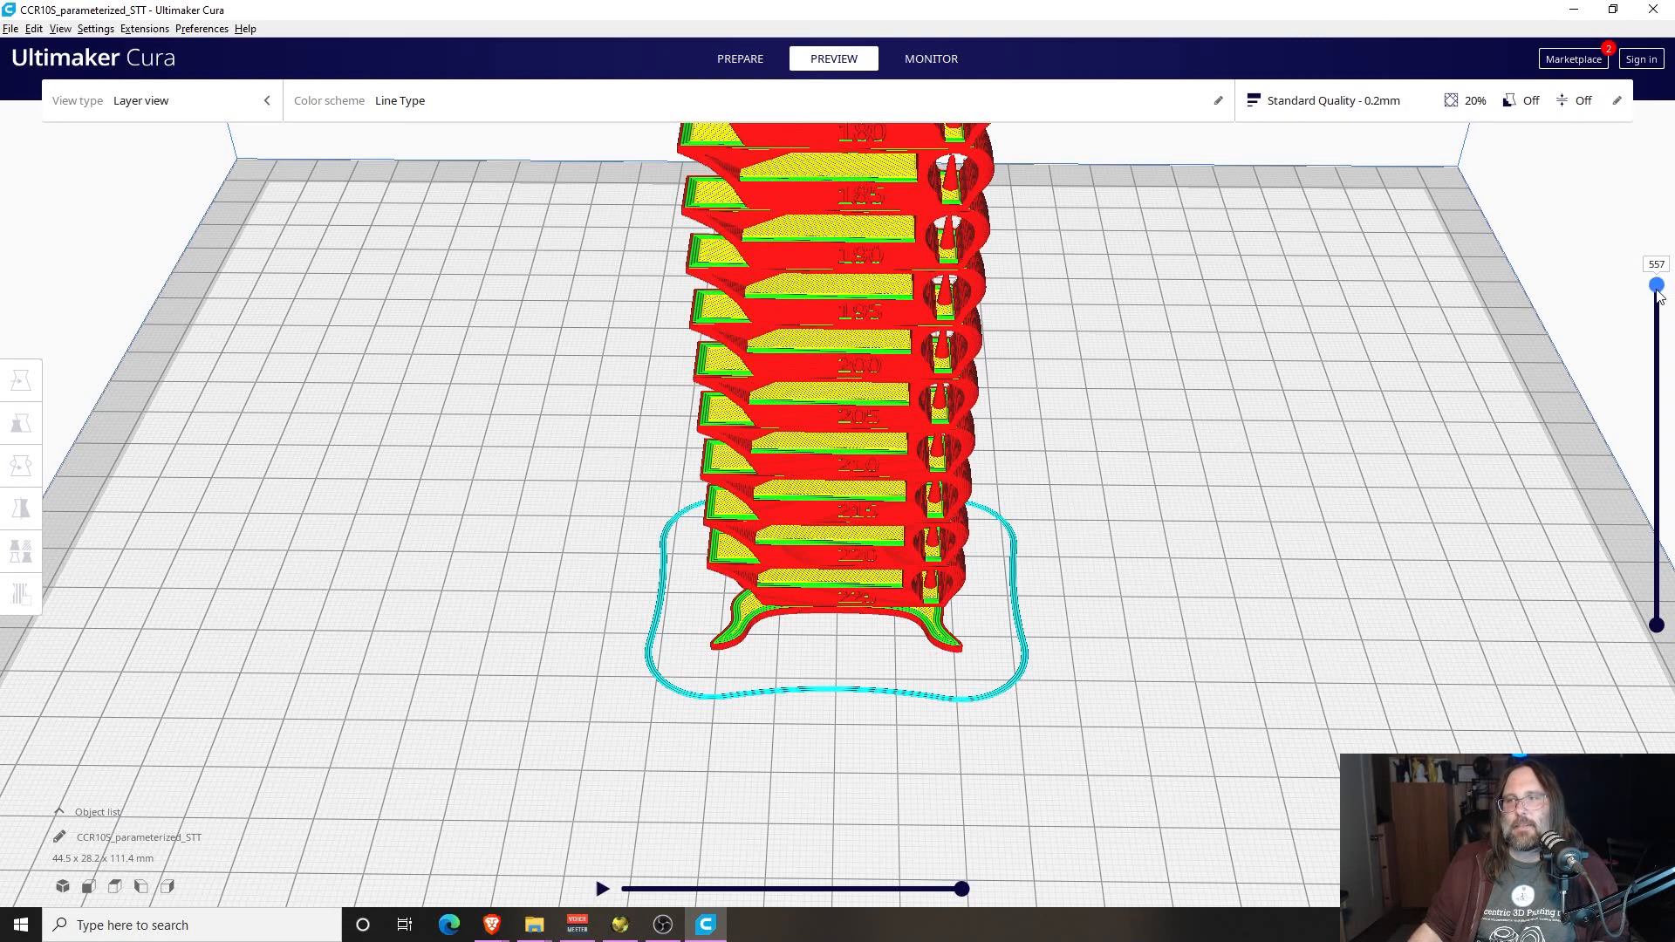
Lower the layer preview to layer 1, and raise it to layer 56 at the top of the 225 block
left_click_drag(1656, 285, 1609, 719)
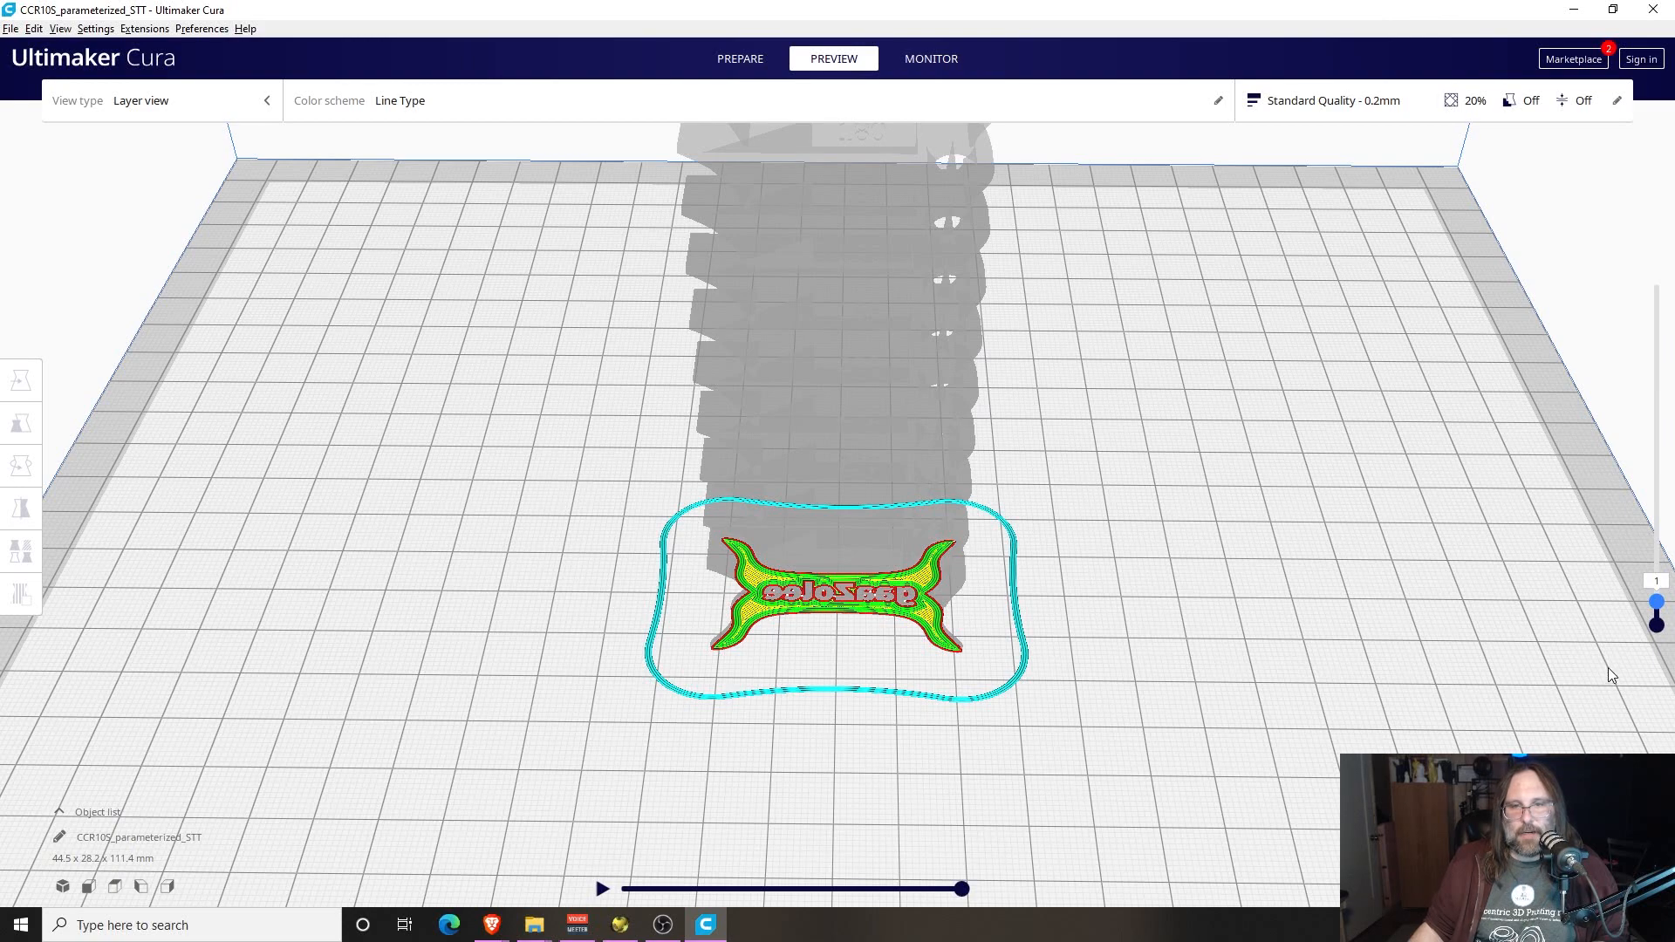
left_click_drag(1609, 630, 1648, 594)
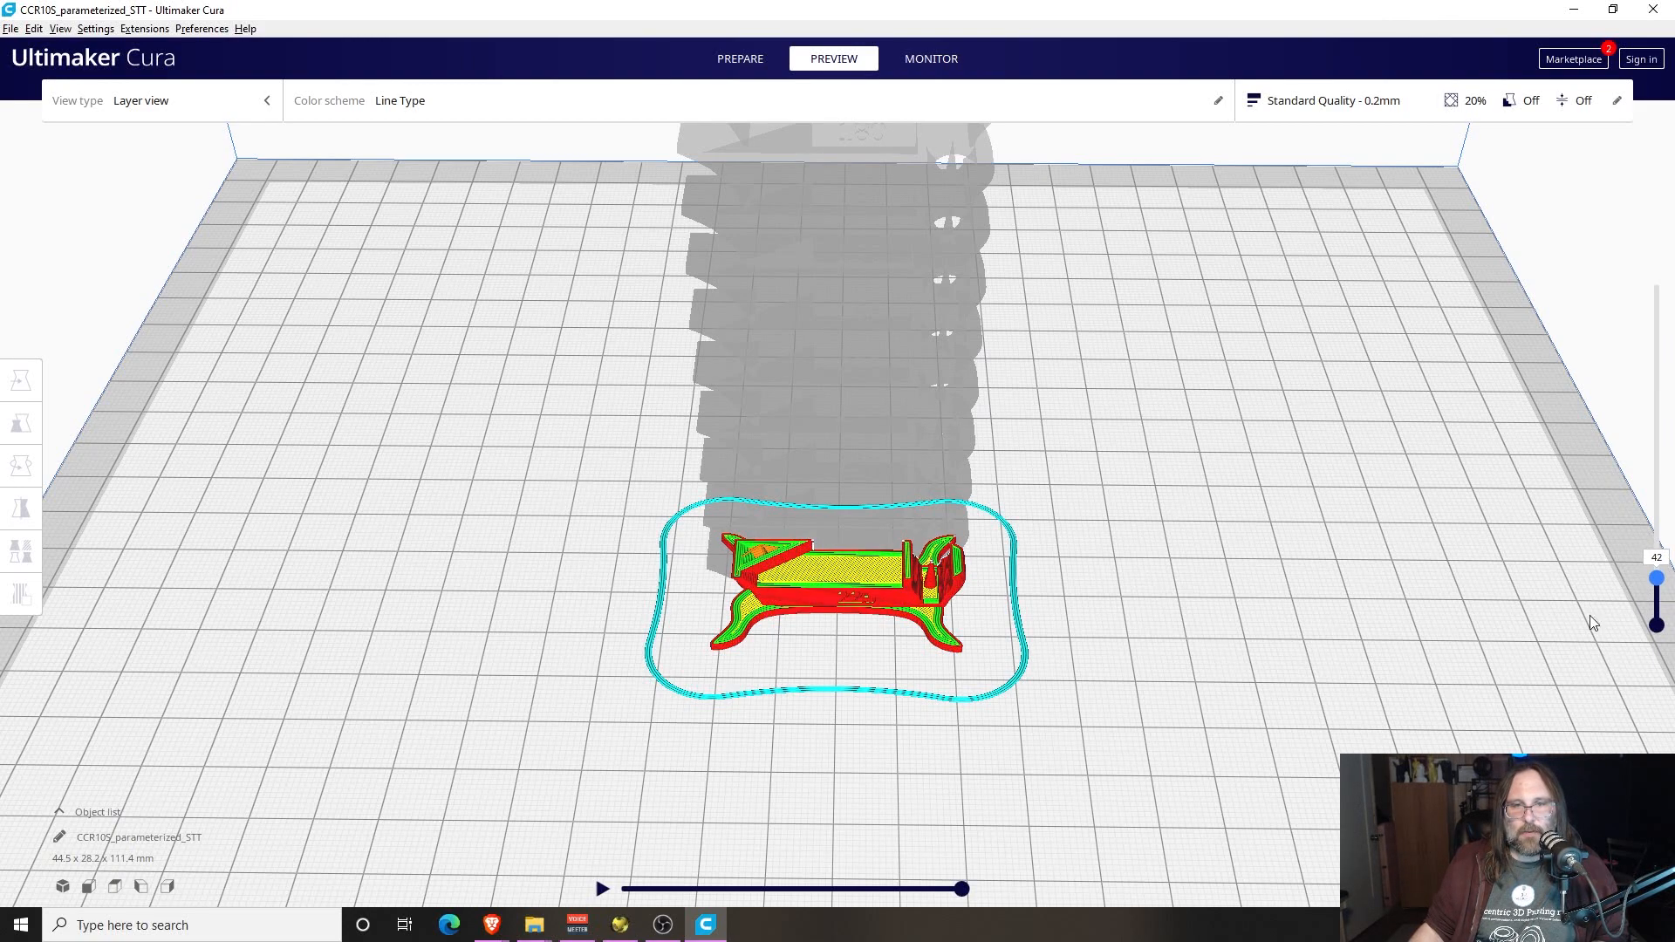
right_click_drag(1248, 639, 1176, 622)
scroll(1023, 605, "up", 6)
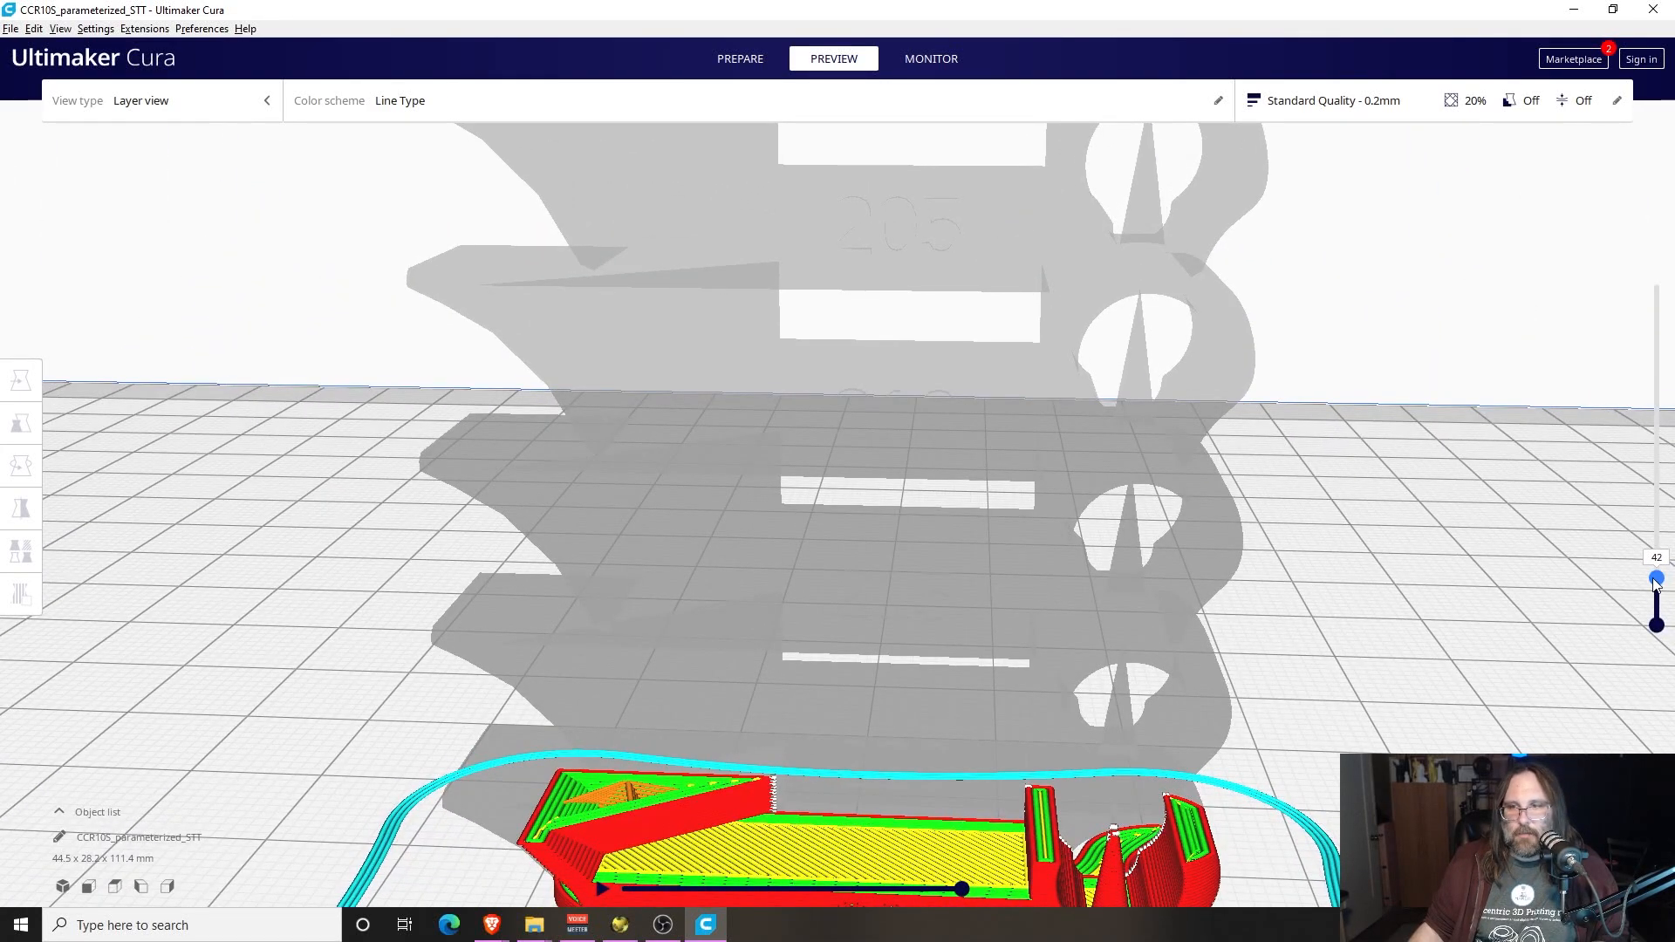
left_click_drag(1656, 579, 1649, 558)
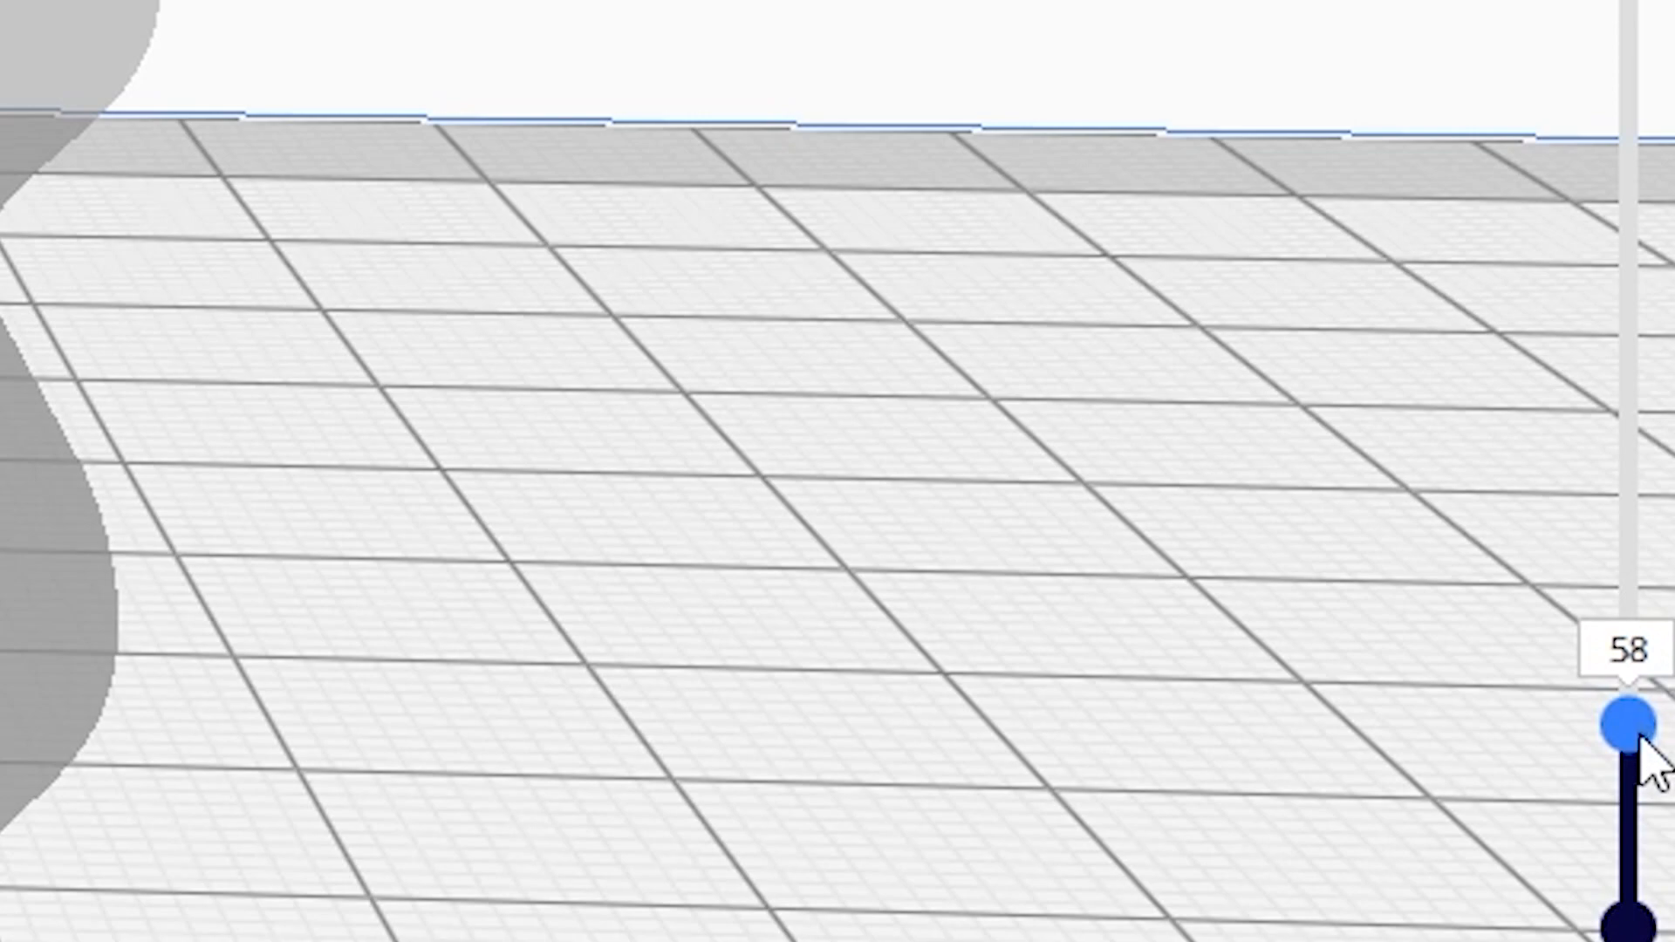
left_click_drag(1640, 748, 1649, 775)
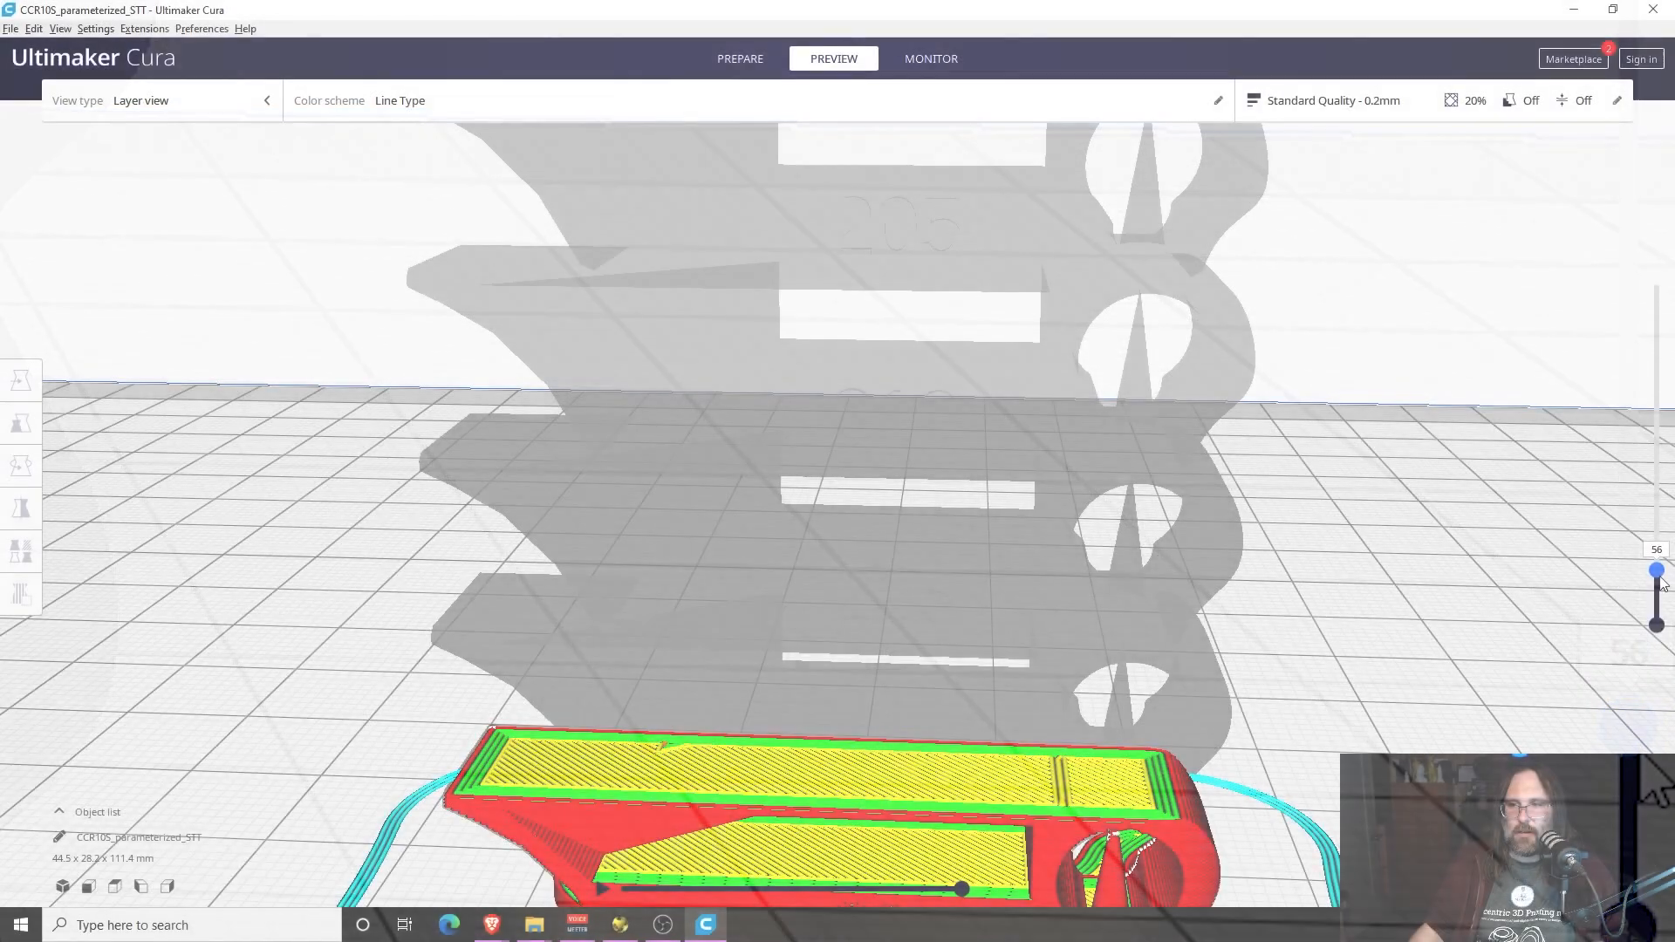
left_click_drag(1660, 577, 1661, 576)
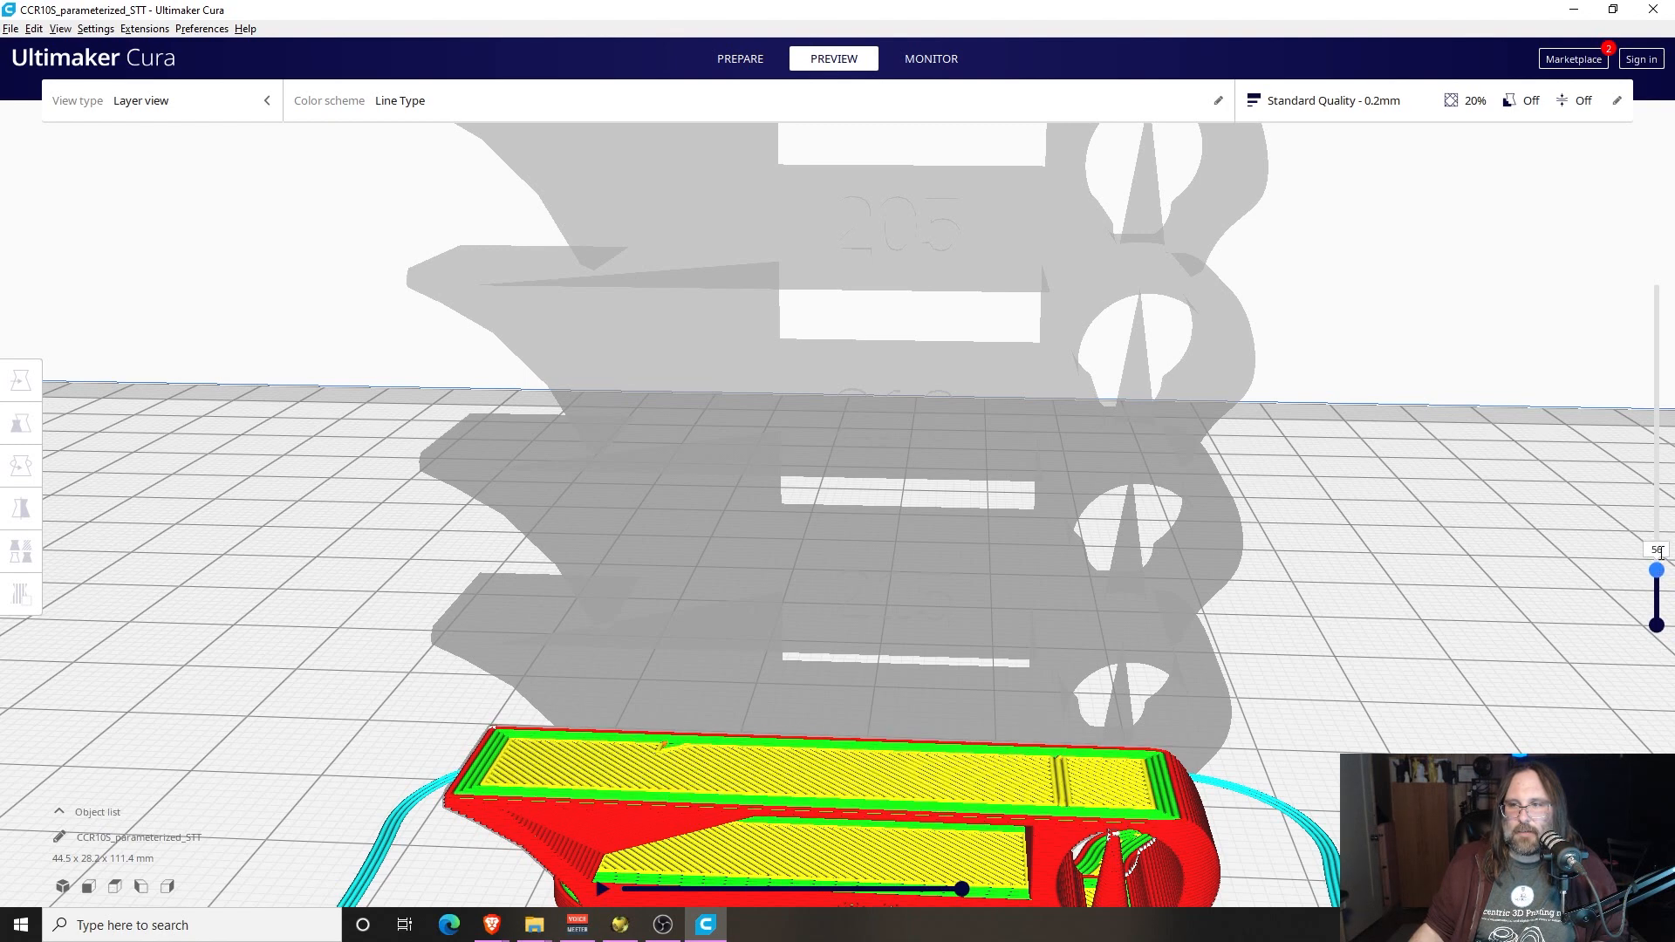
Show layer 57 in the preview, compare it with layer 58, and return to layer 57
double_click(1658, 550)
type("57")
key("Return")
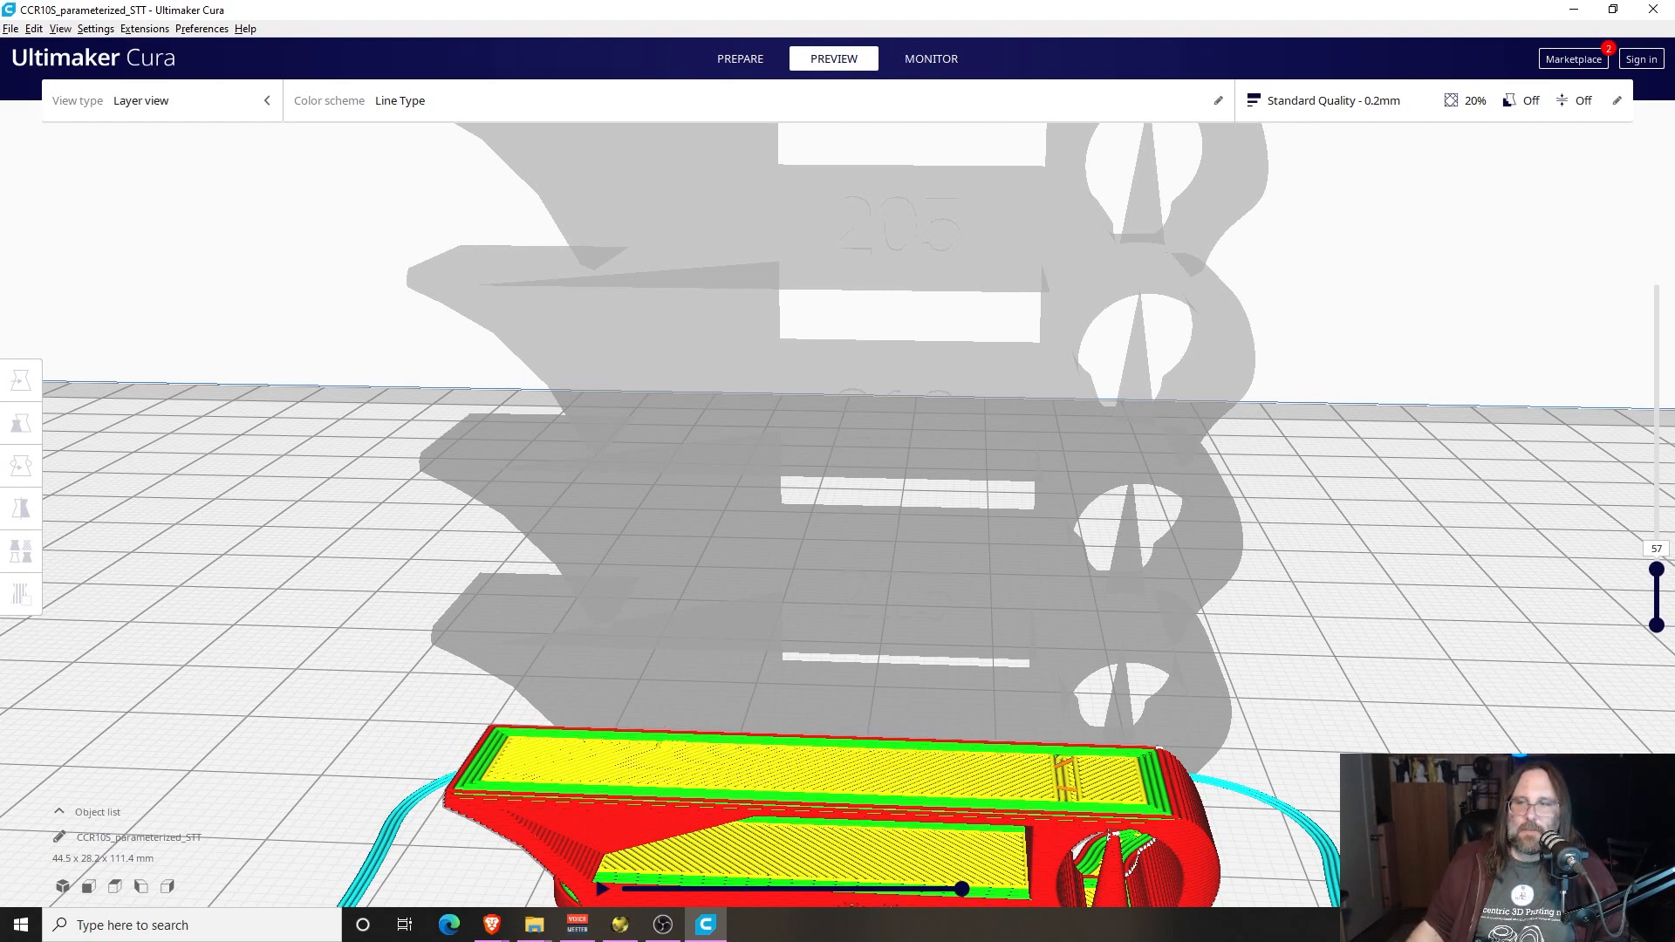
key("Right")
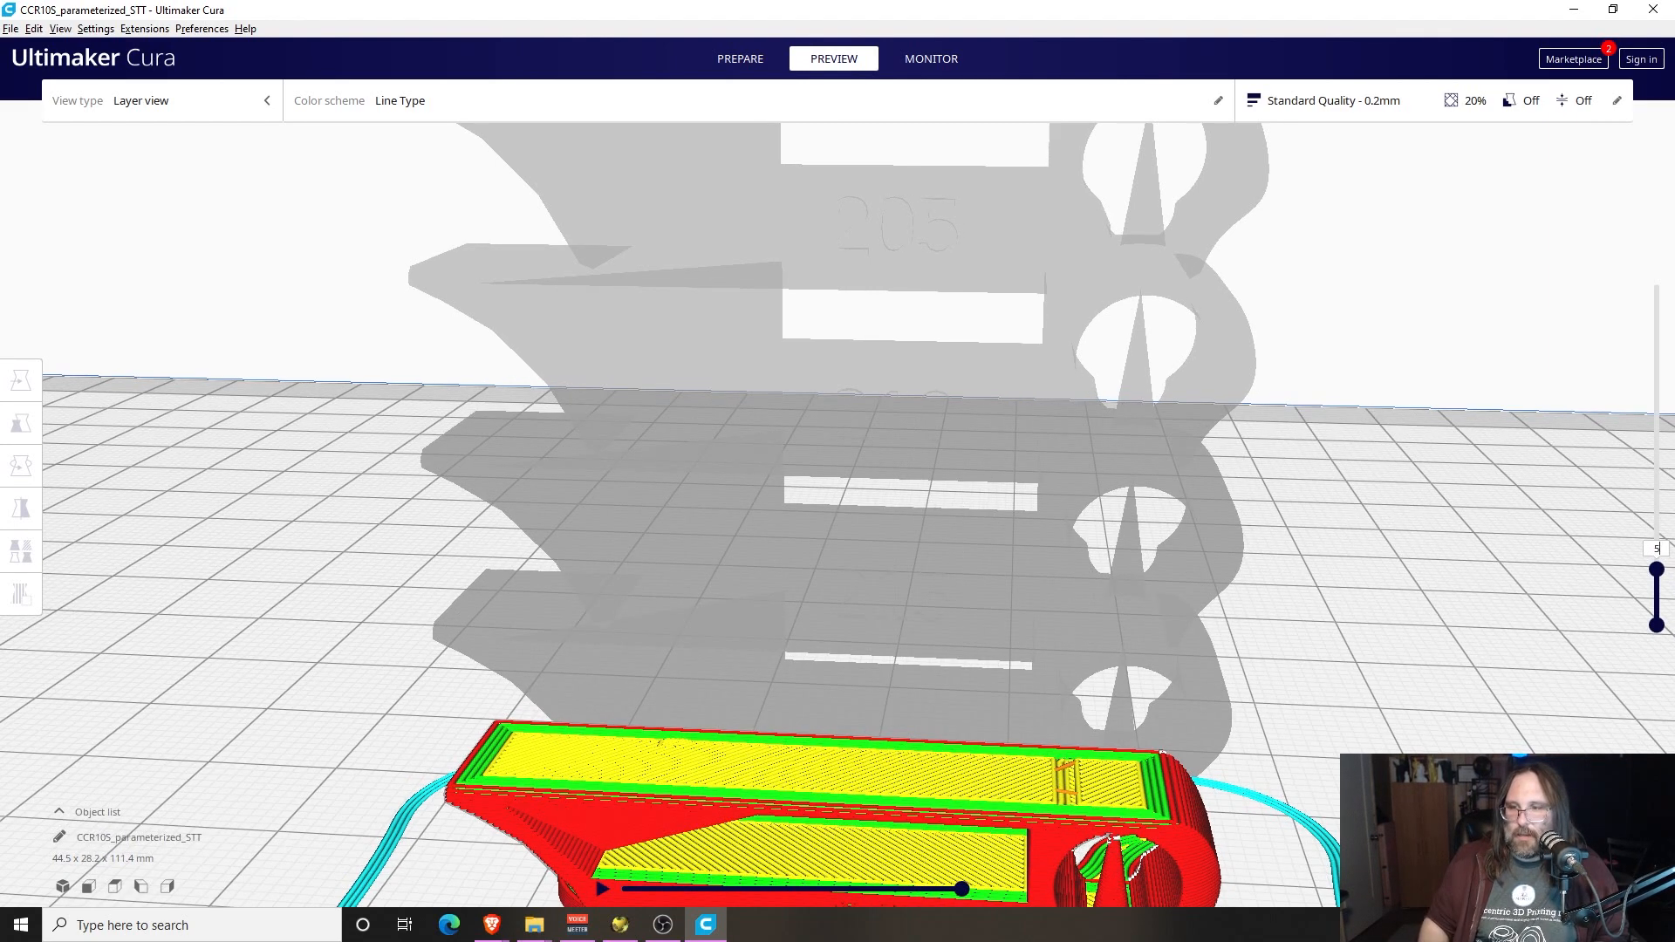
key("Up")
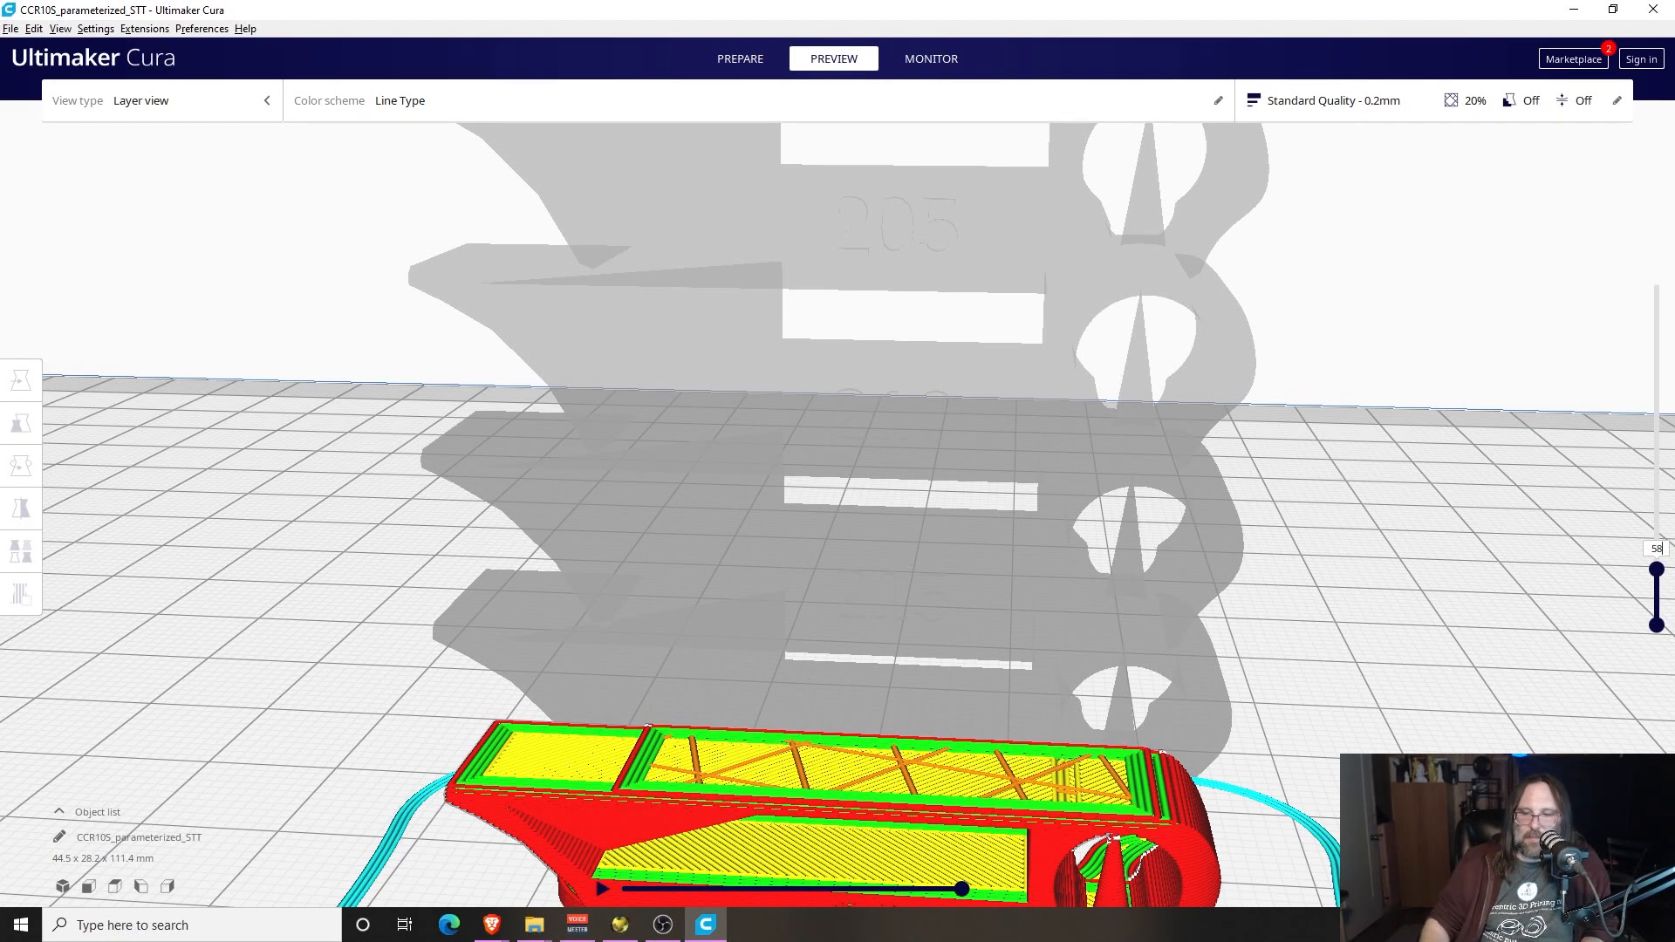
key("Down")
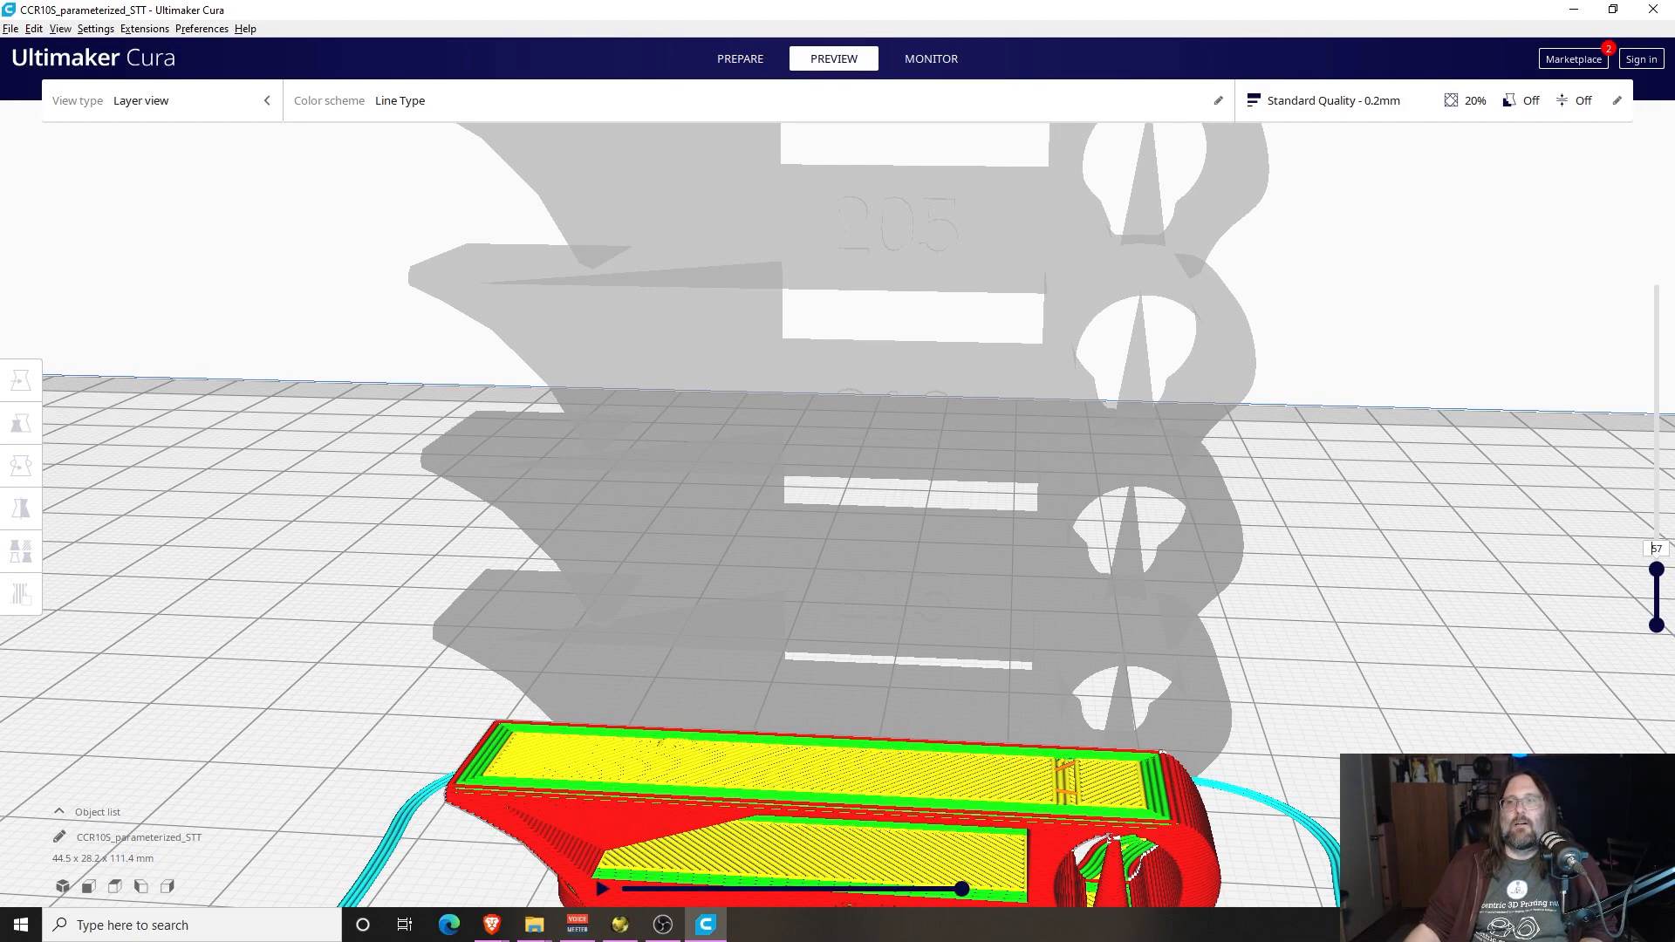
left_click(1657, 569)
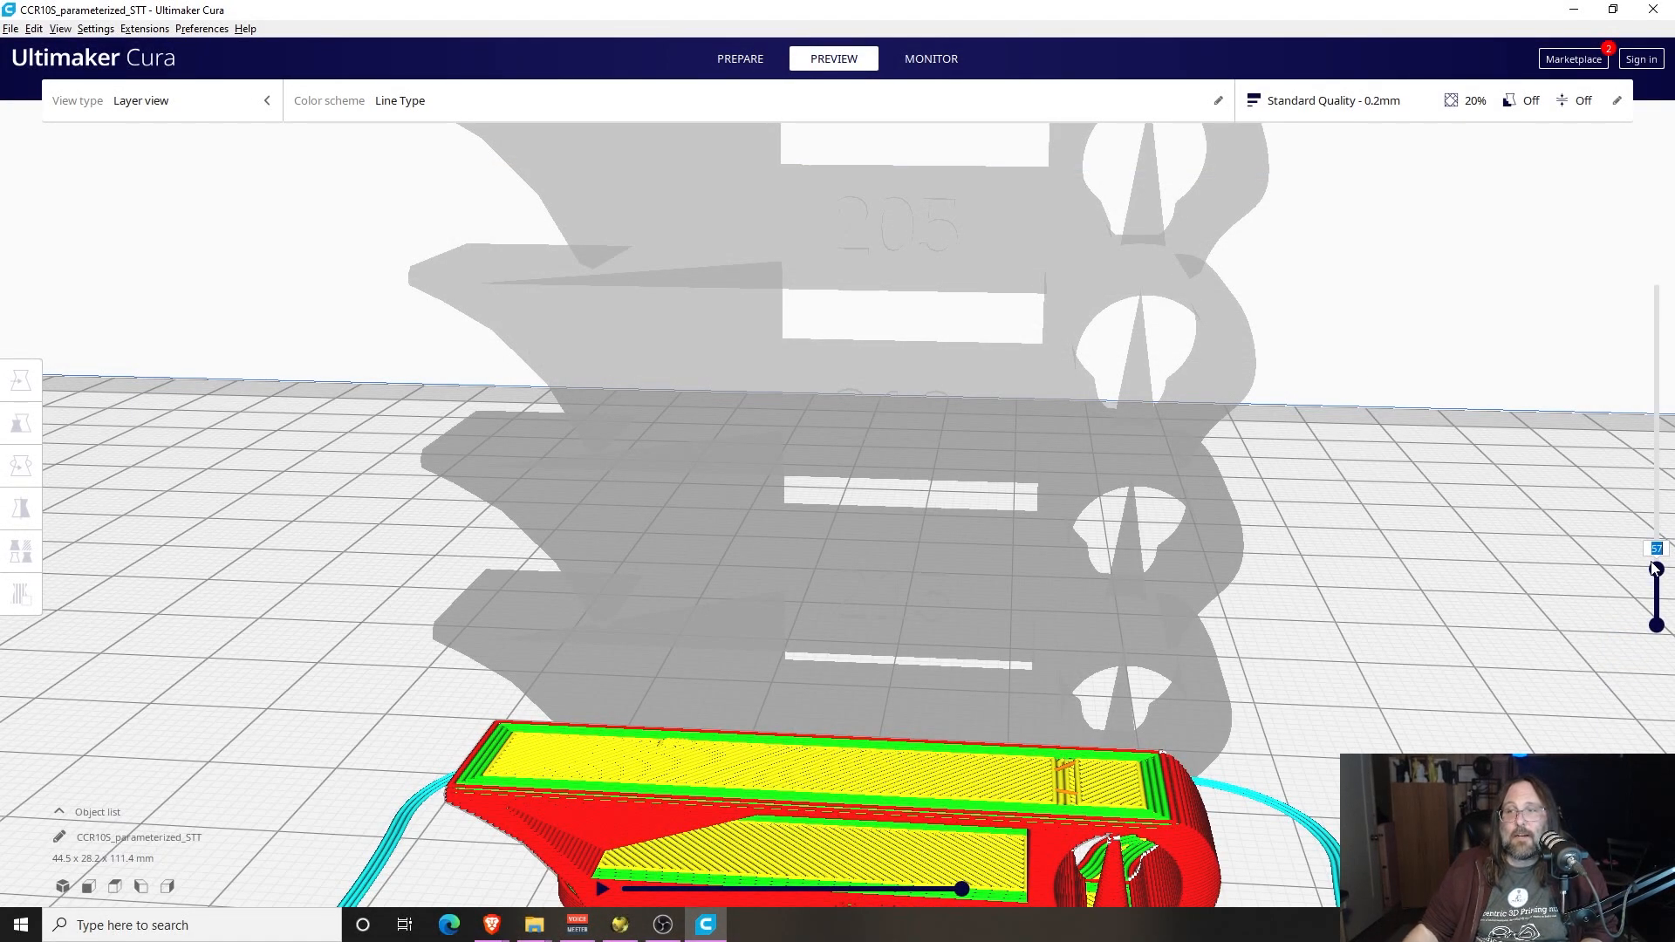
Raise the preview to the top of the 220 block, comparing layers 107 and 108 and ending on layer 107
left_click_drag(1657, 568, 1668, 538)
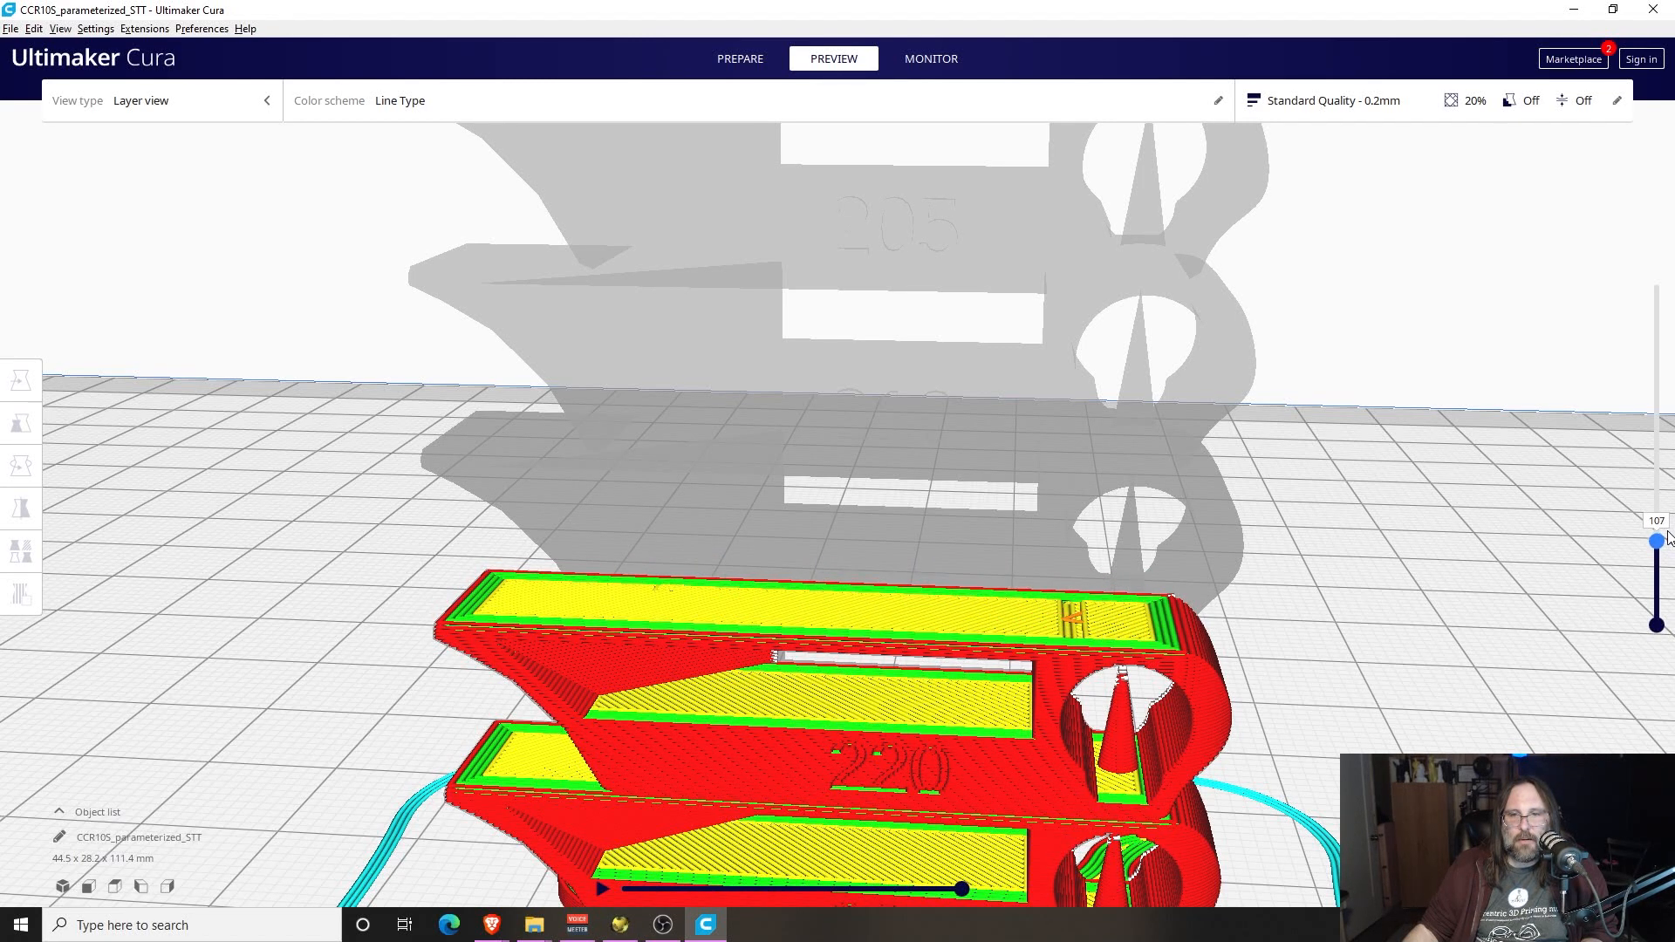
left_click(1667, 521)
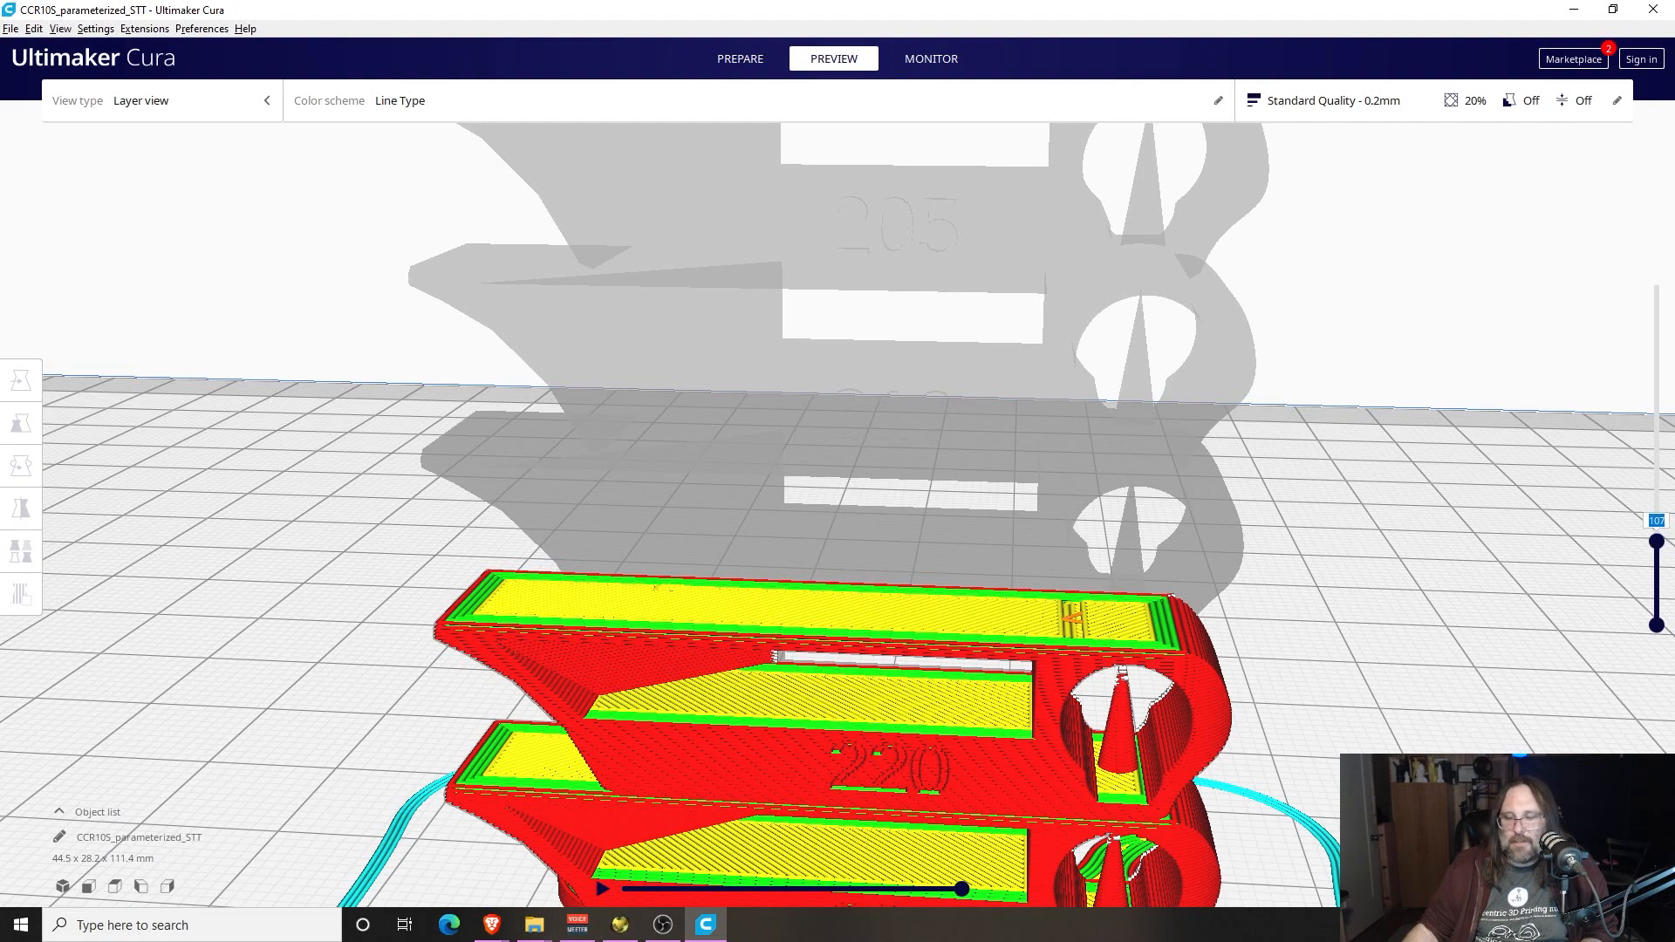
type("108")
key("Return")
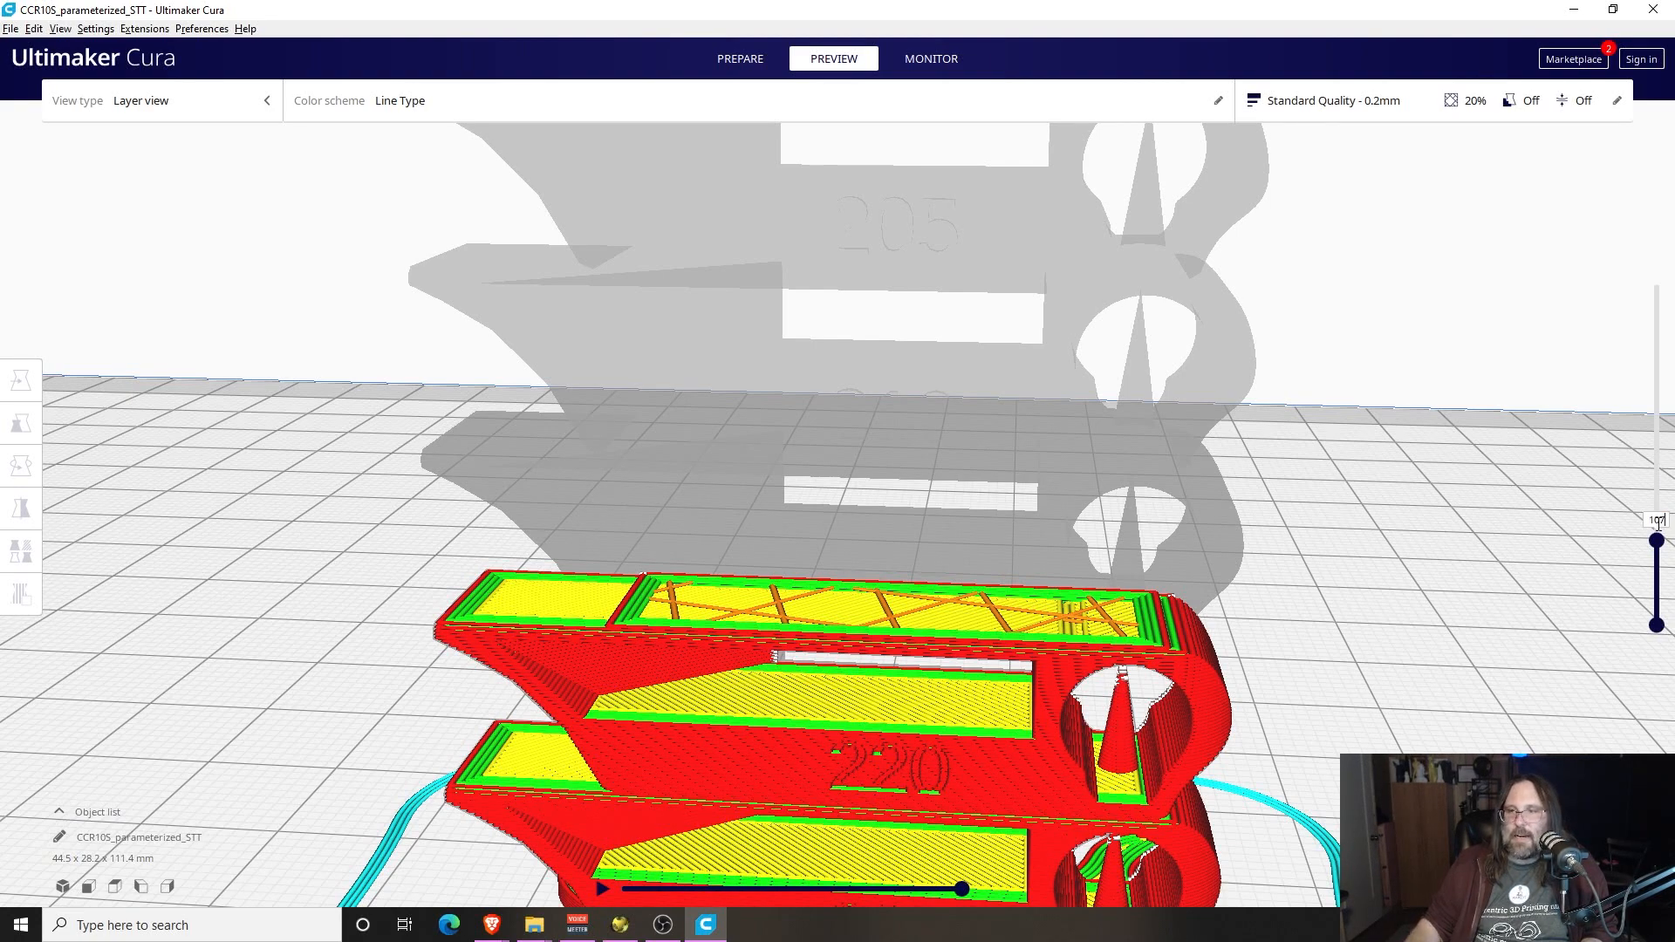
key("Return")
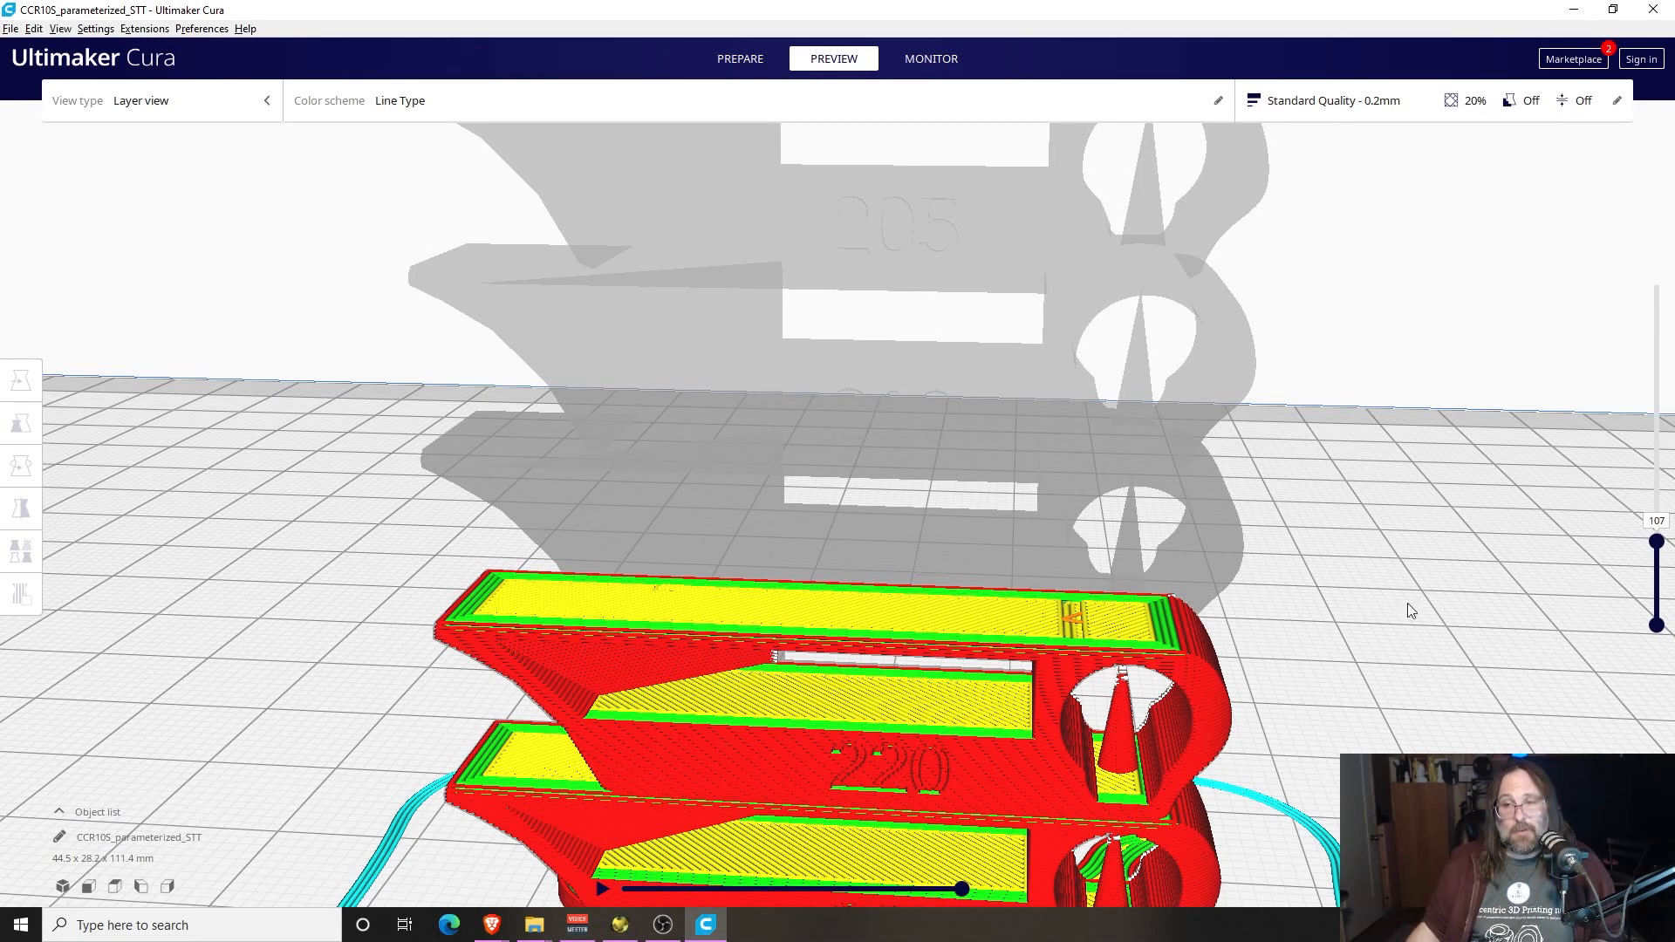
scroll(1080, 512, "up", 2)
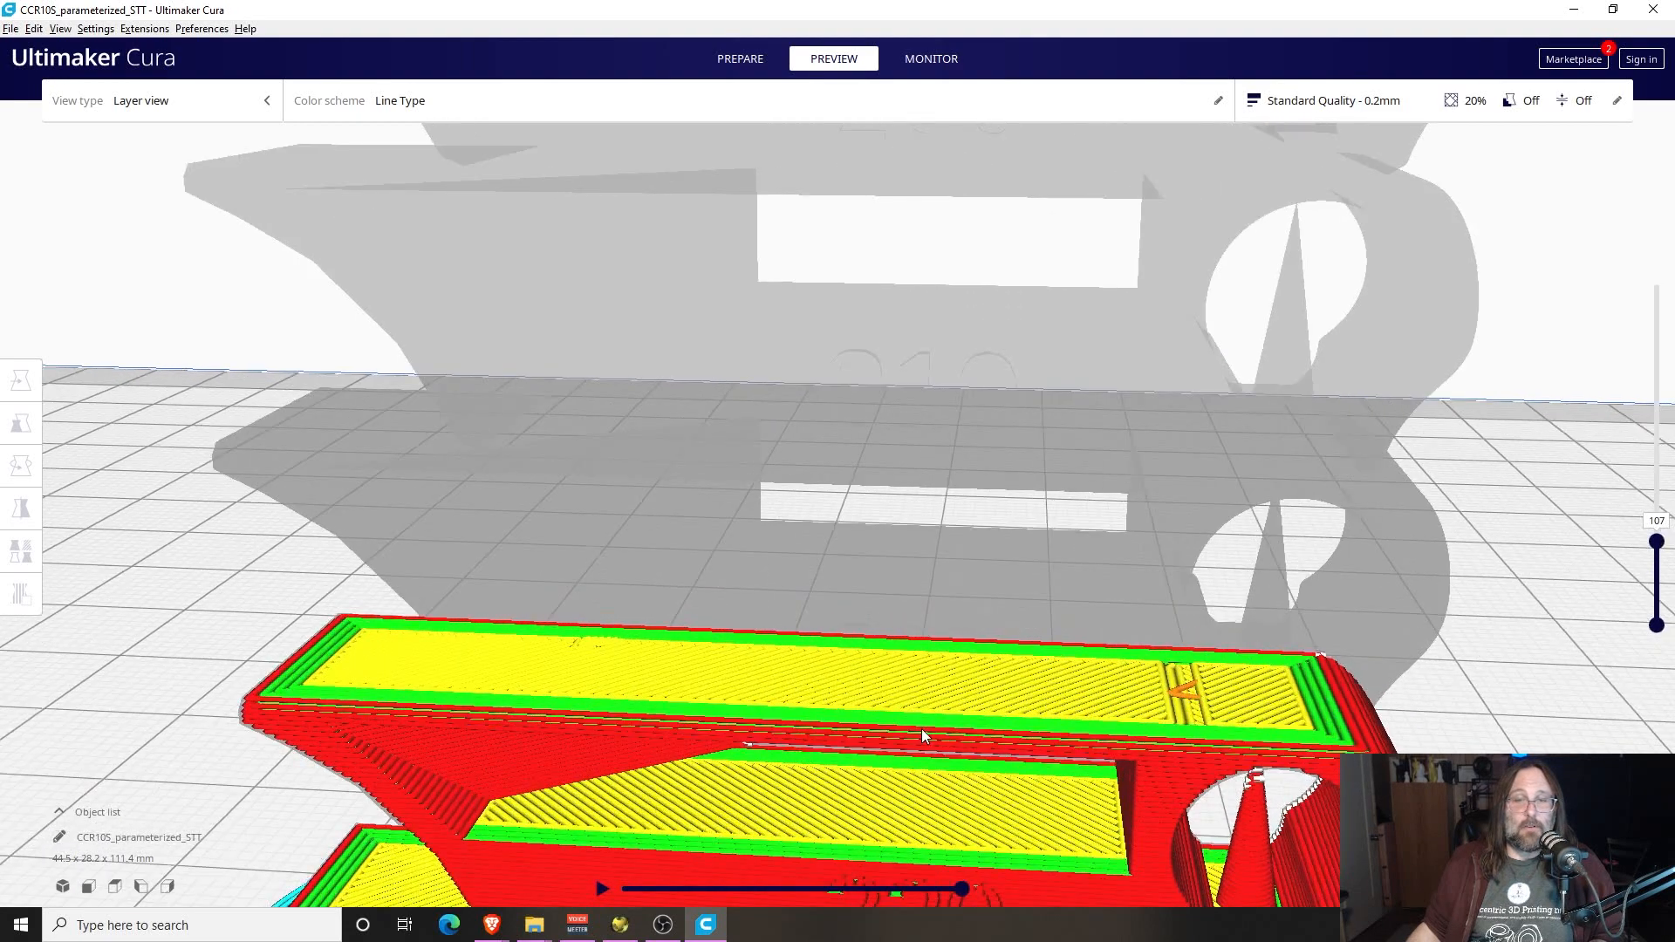
scroll(953, 512, "down", 5)
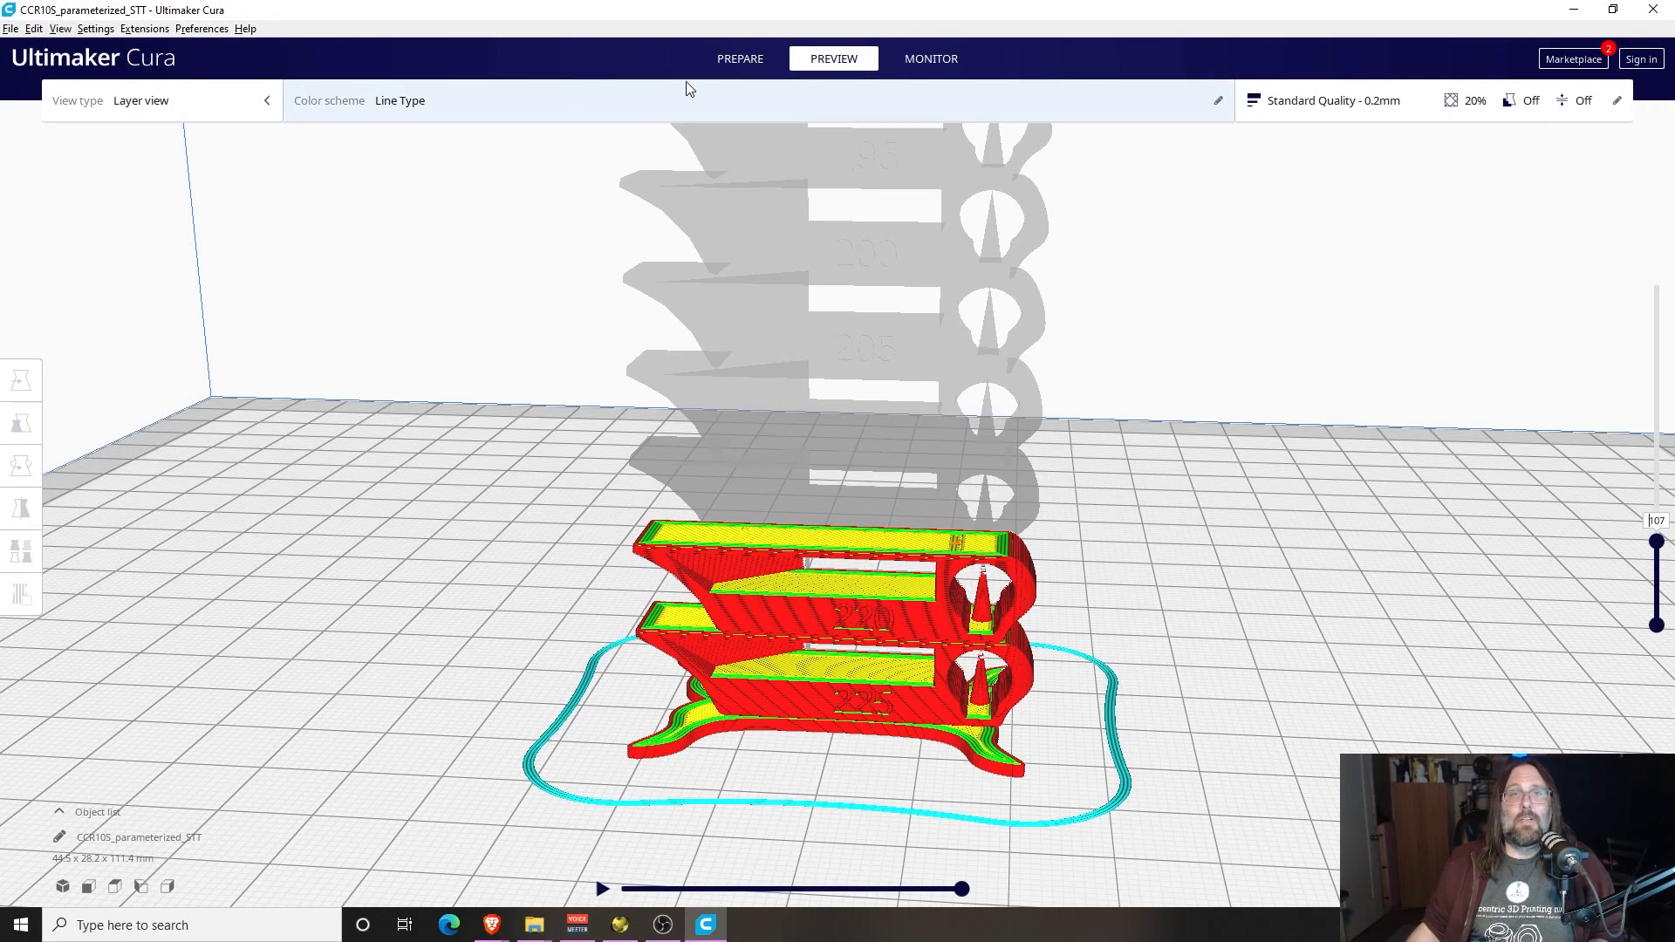
Return to the prepare stage and add the ChangeAtZ 5.2.1(Experimental) post-processing script
left_click(740, 58)
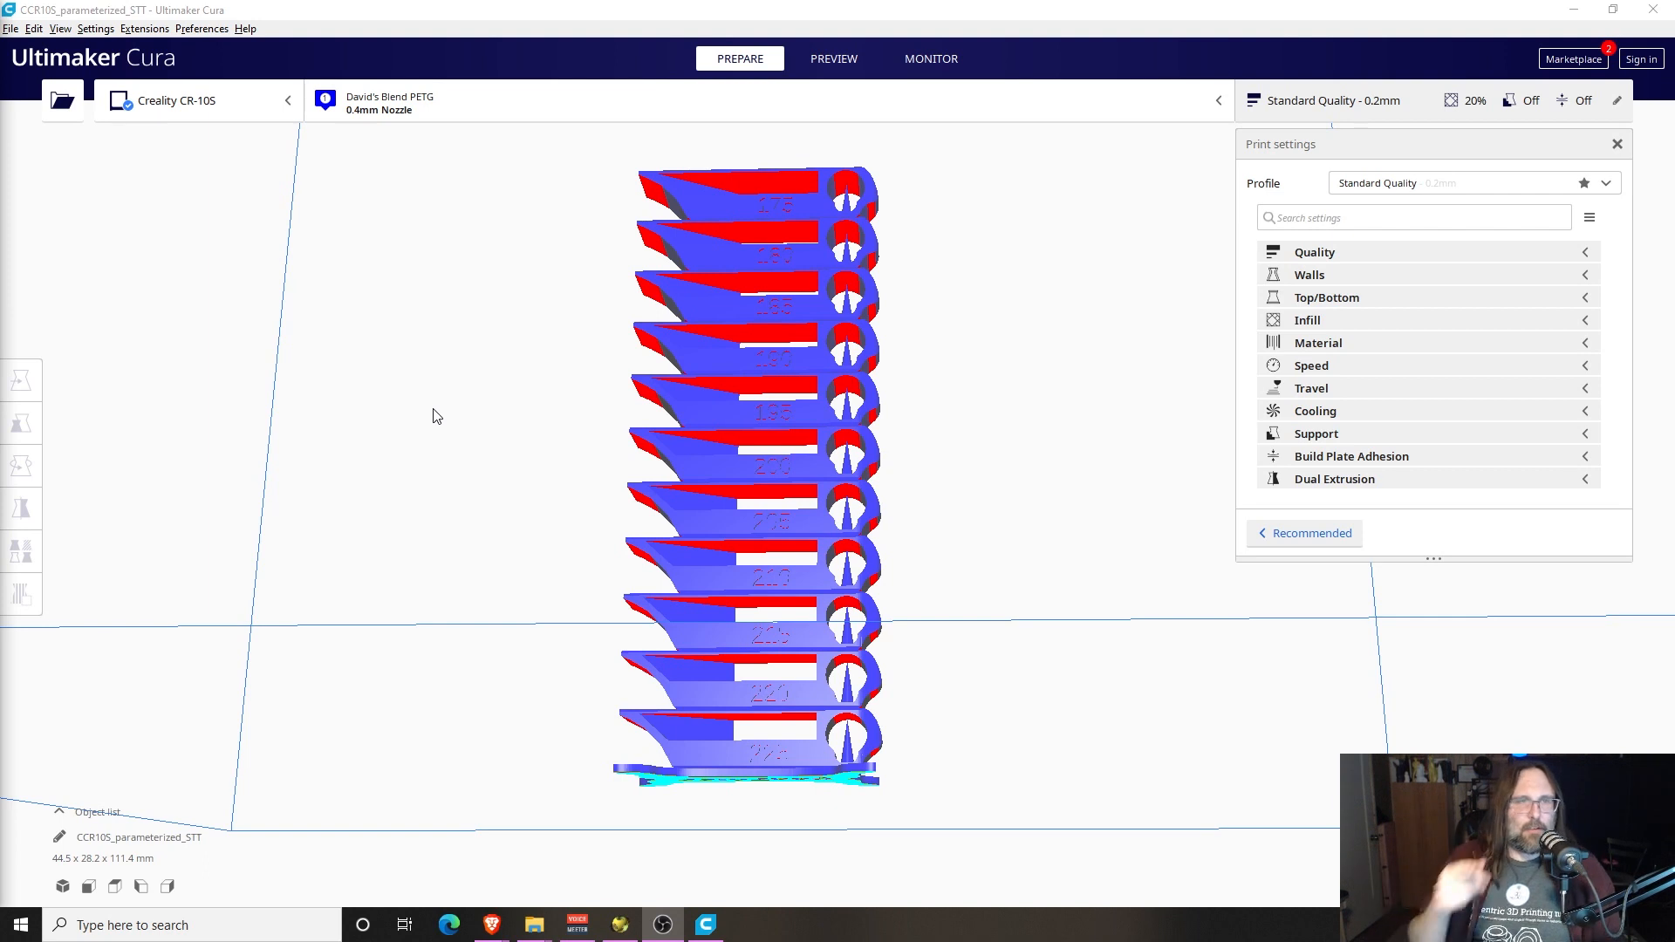
left_click(145, 28)
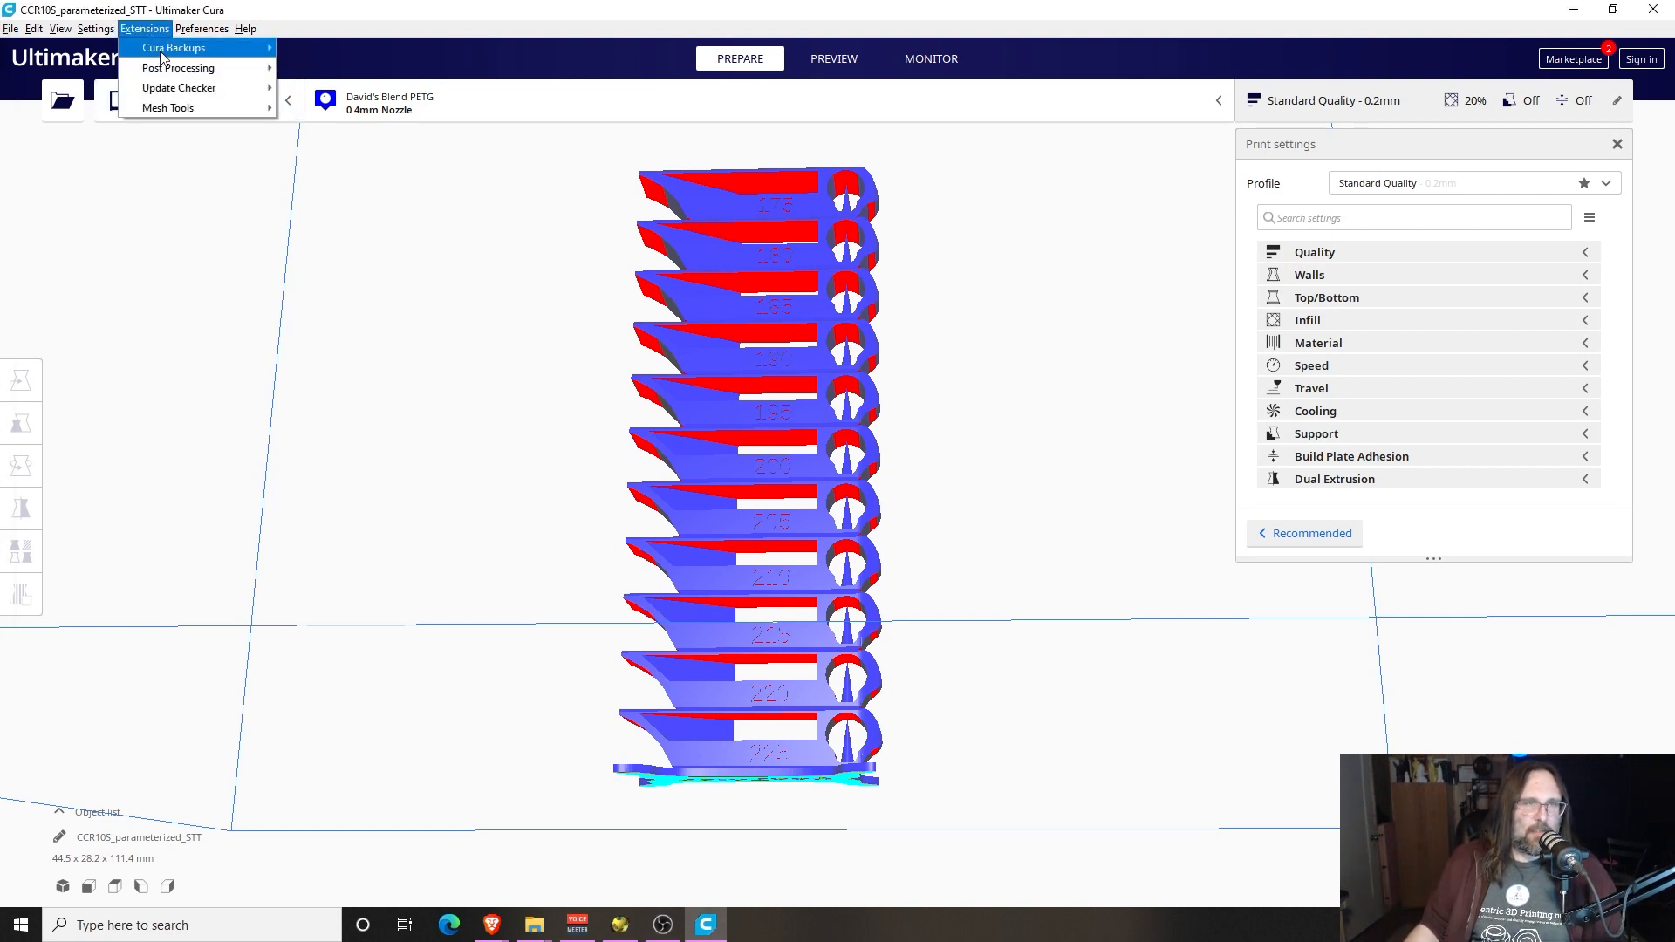
mouse_move(165, 68)
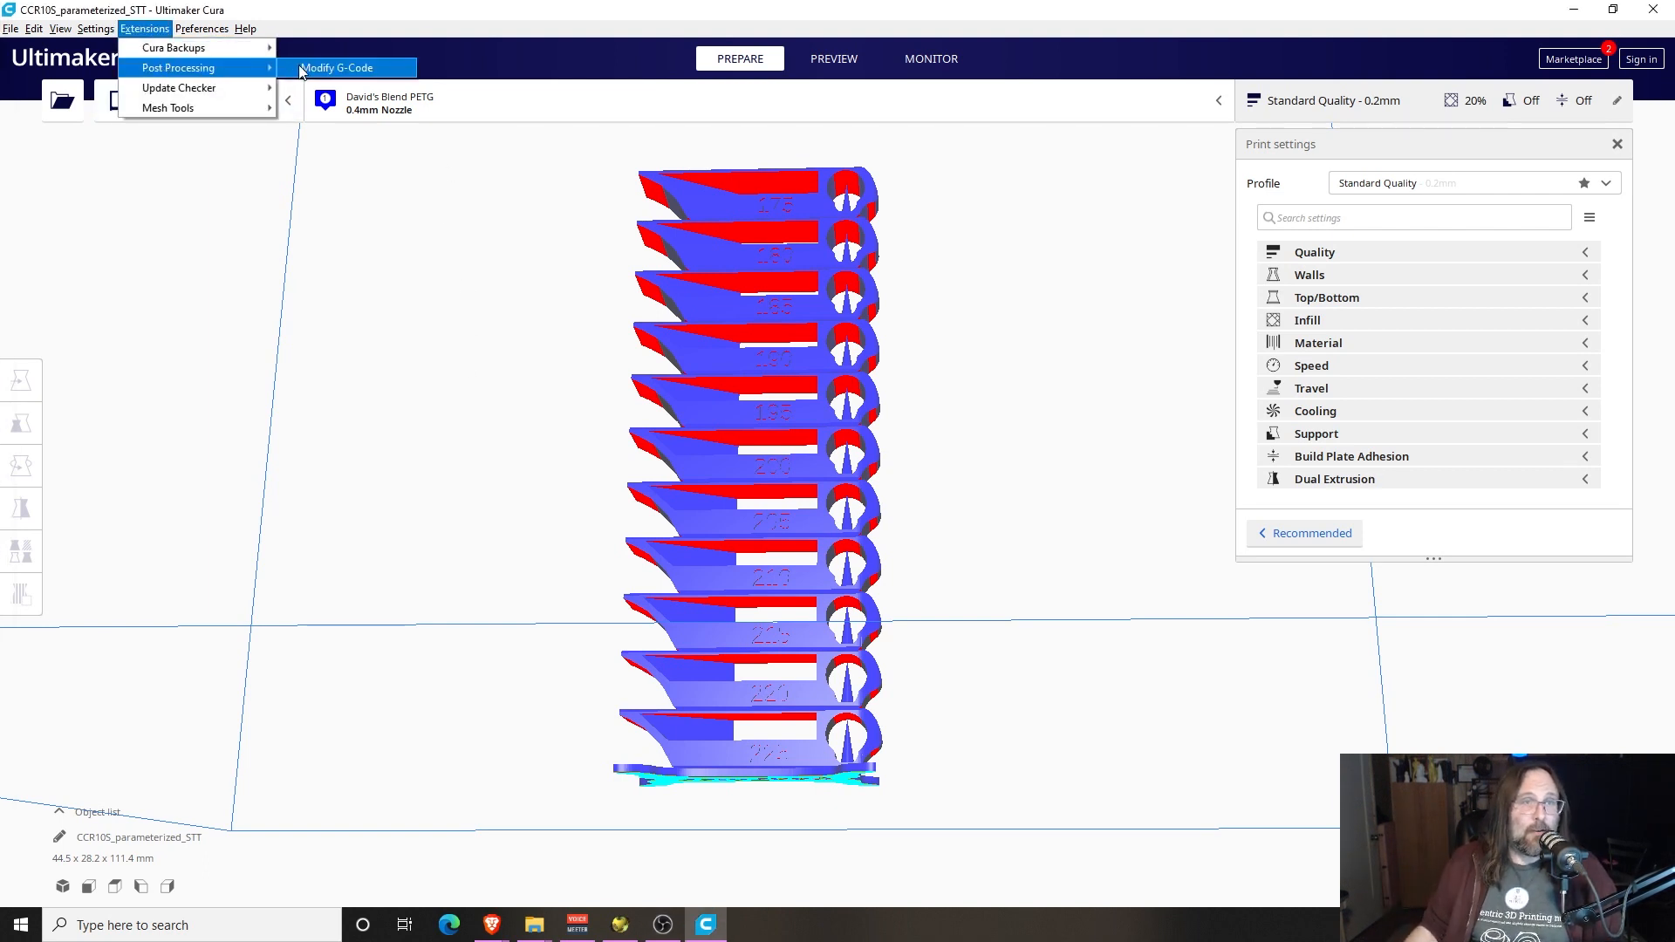
left_click(336, 69)
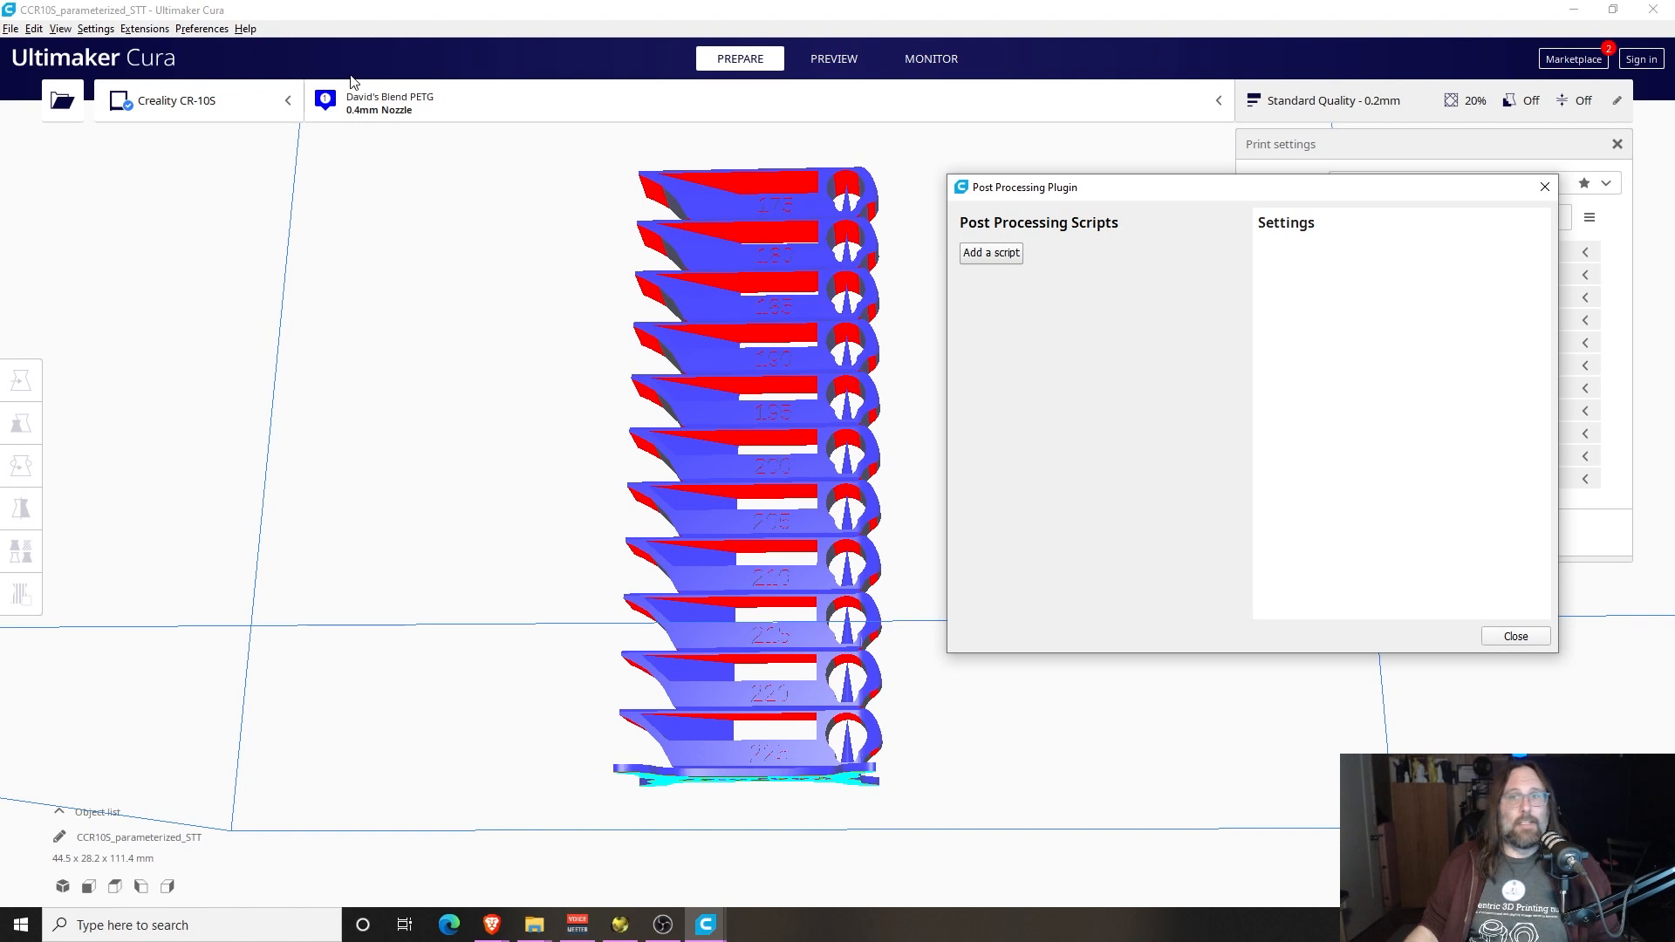
left_click(970, 253)
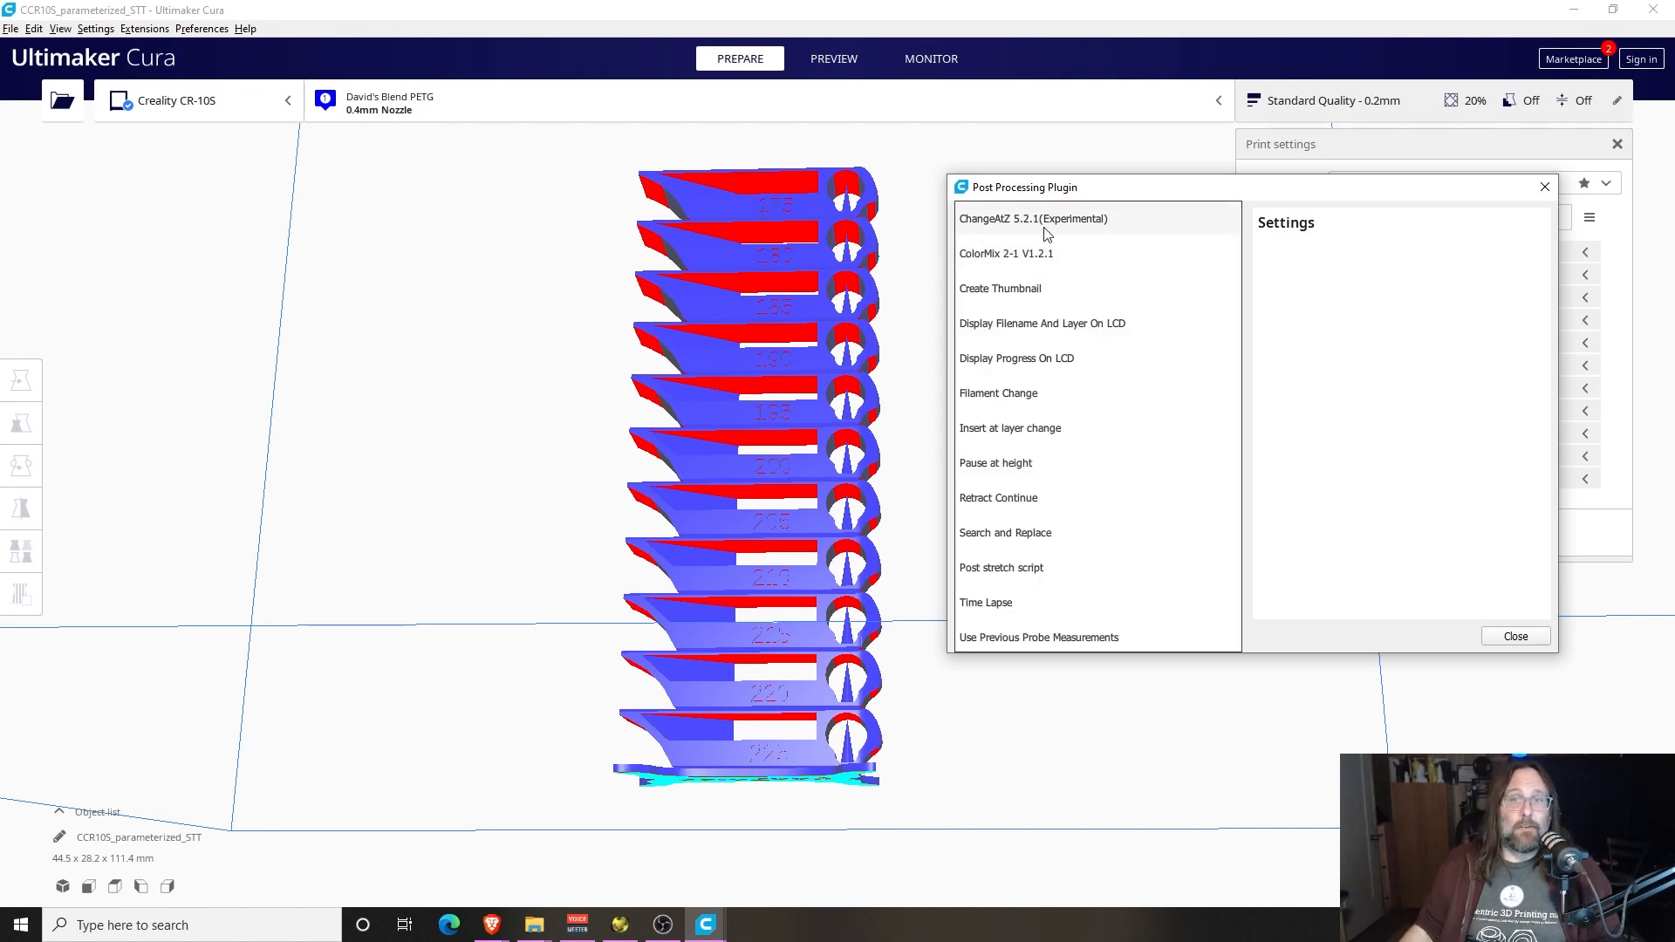
left_click(1044, 232)
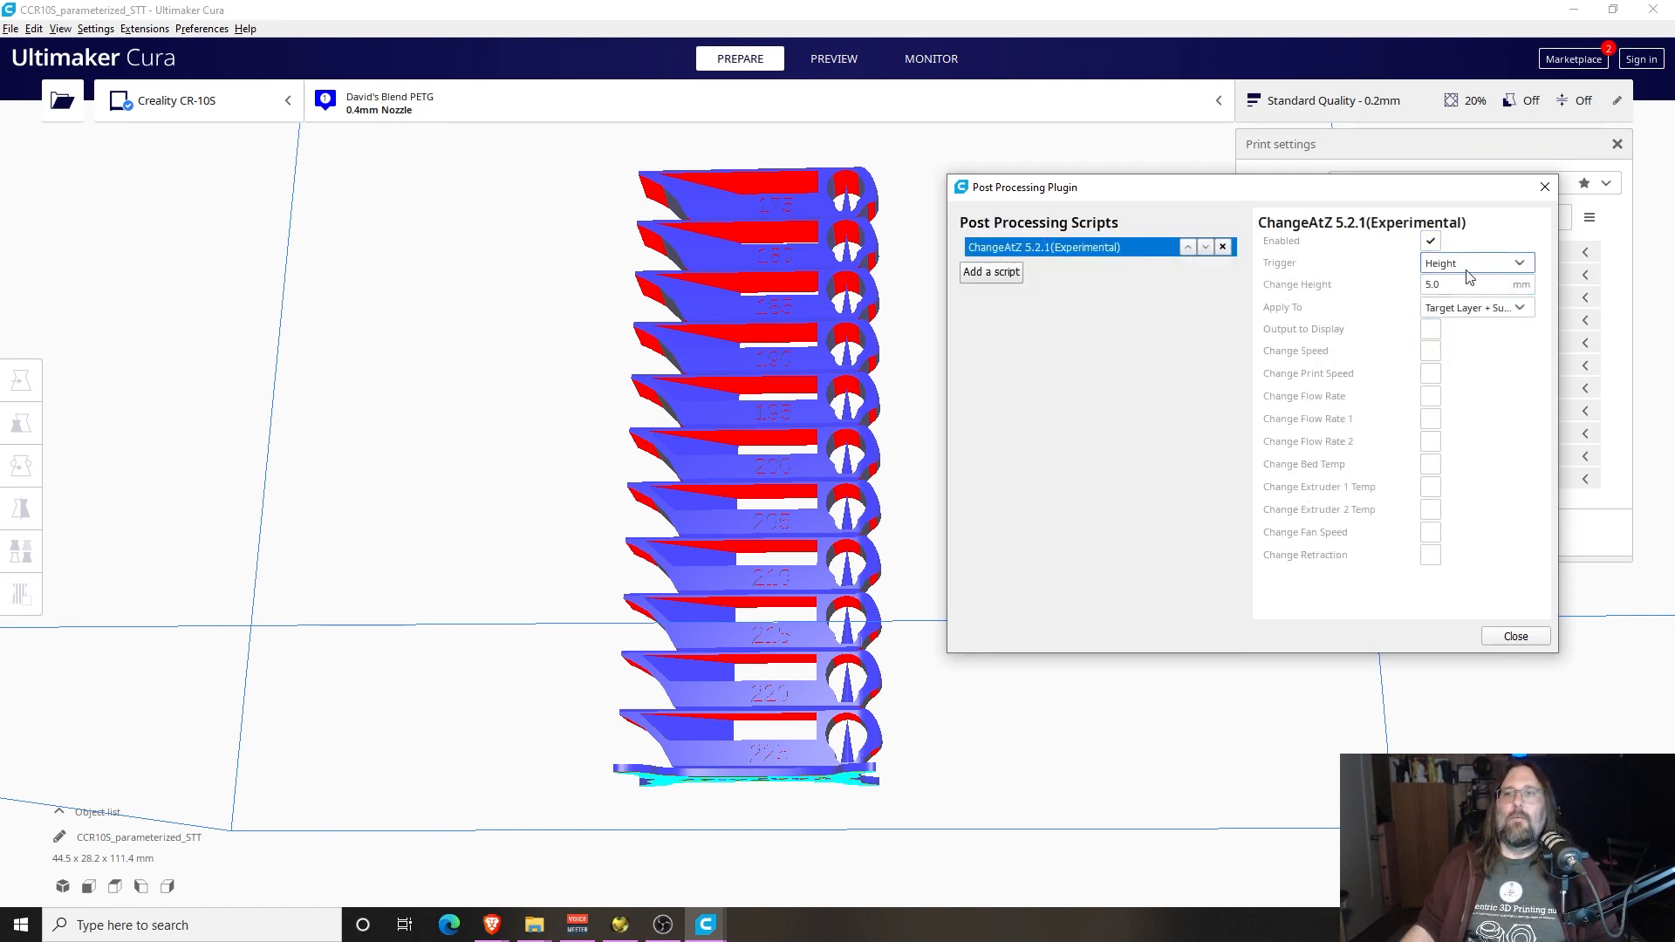
Set the ChangeAtZ script to trigger by layer number and apply to the target layer and subsequent layers
left_click(1520, 264)
left_click(1388, 306)
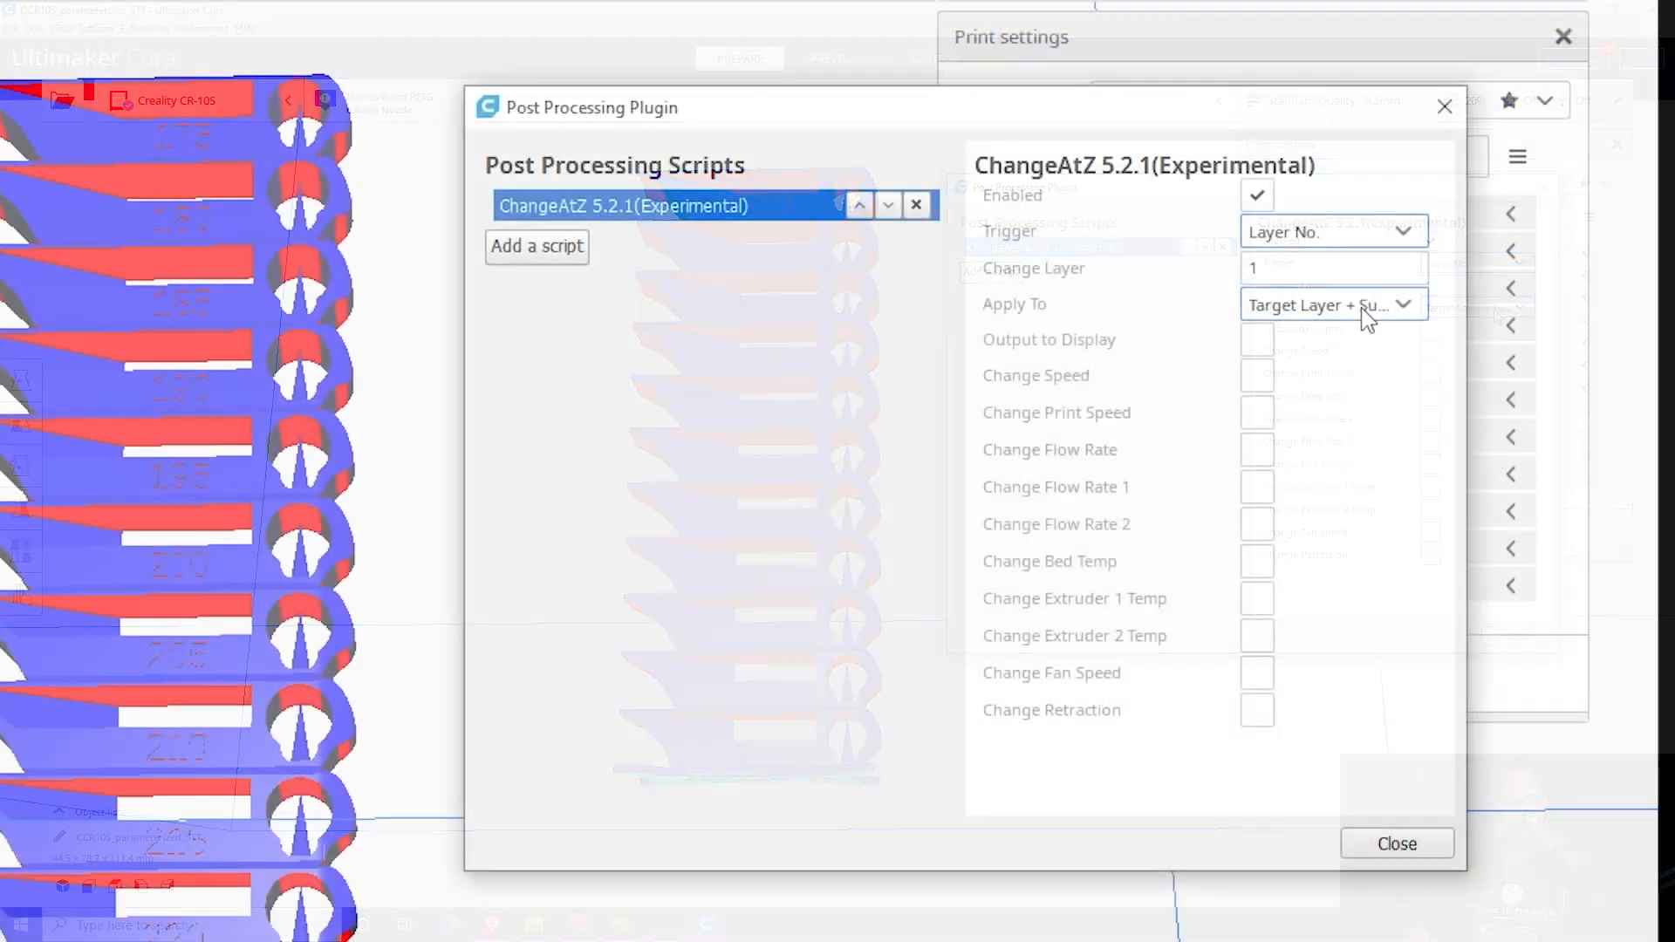
left_click(1368, 319)
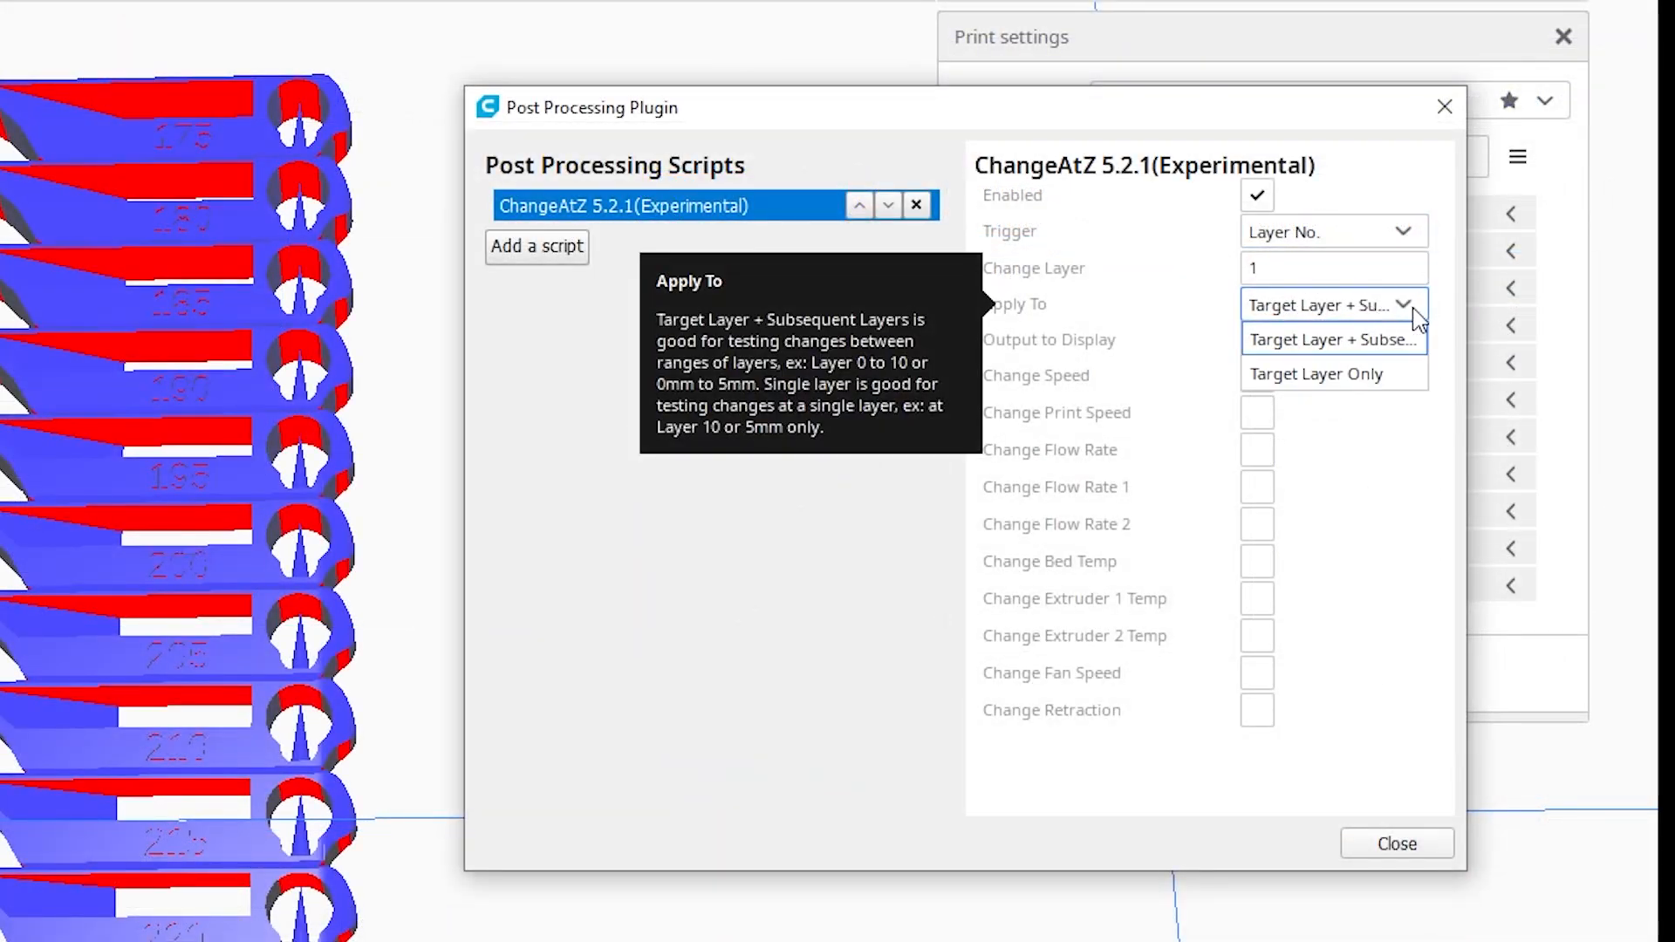
left_click(1337, 347)
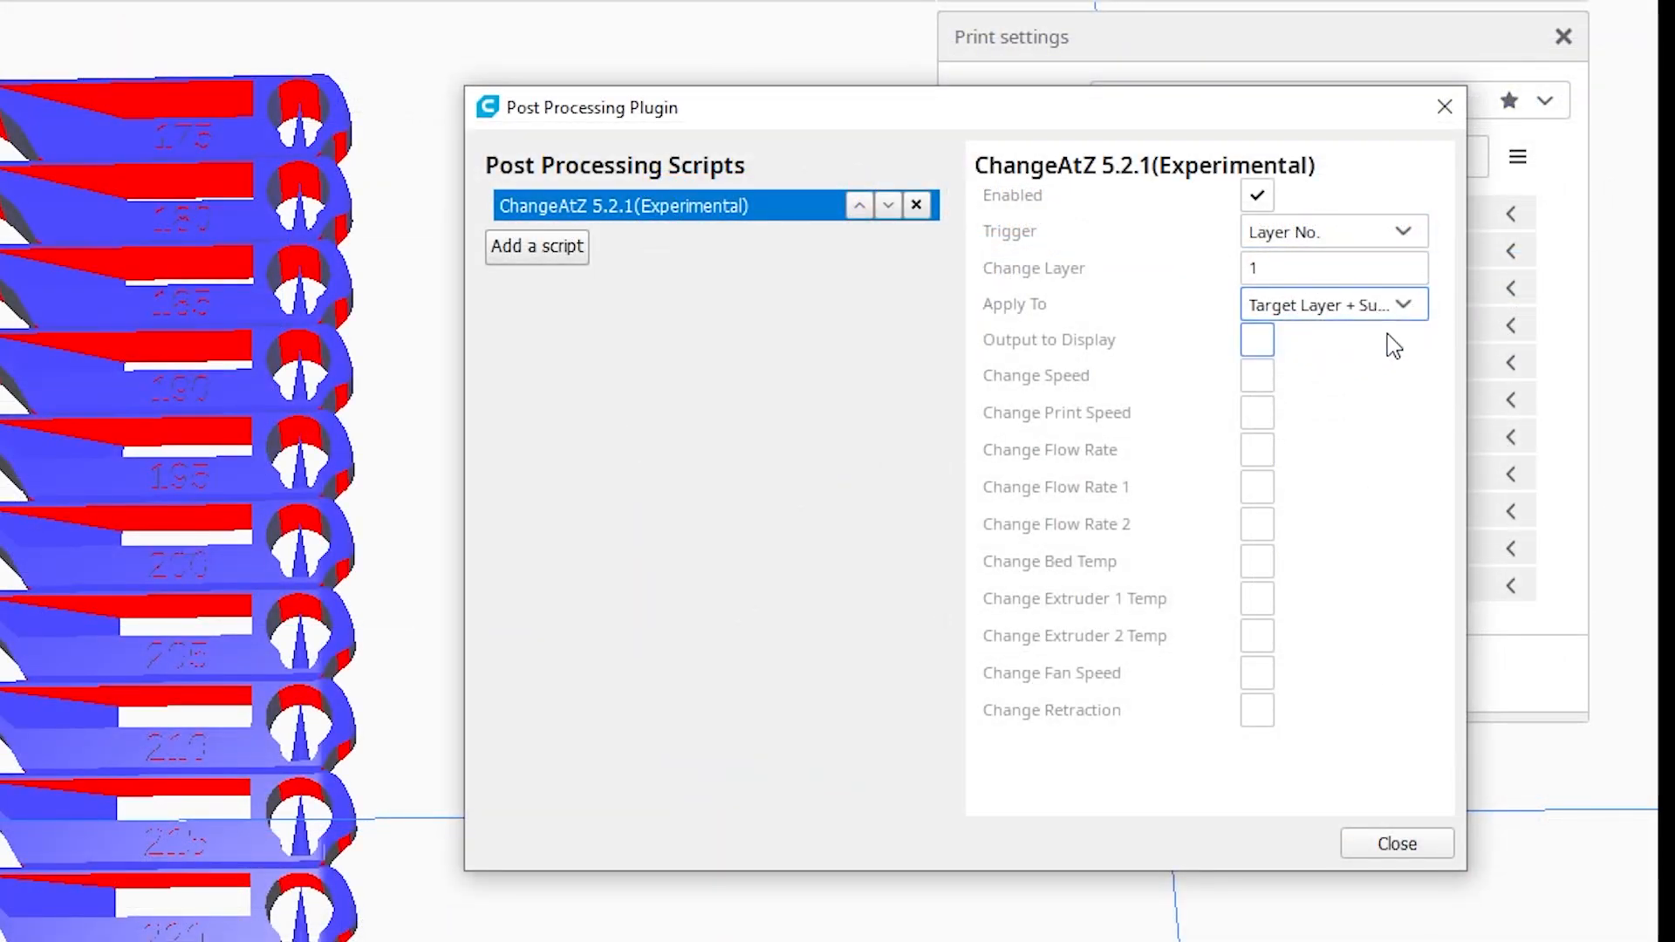
left_click(1334, 307)
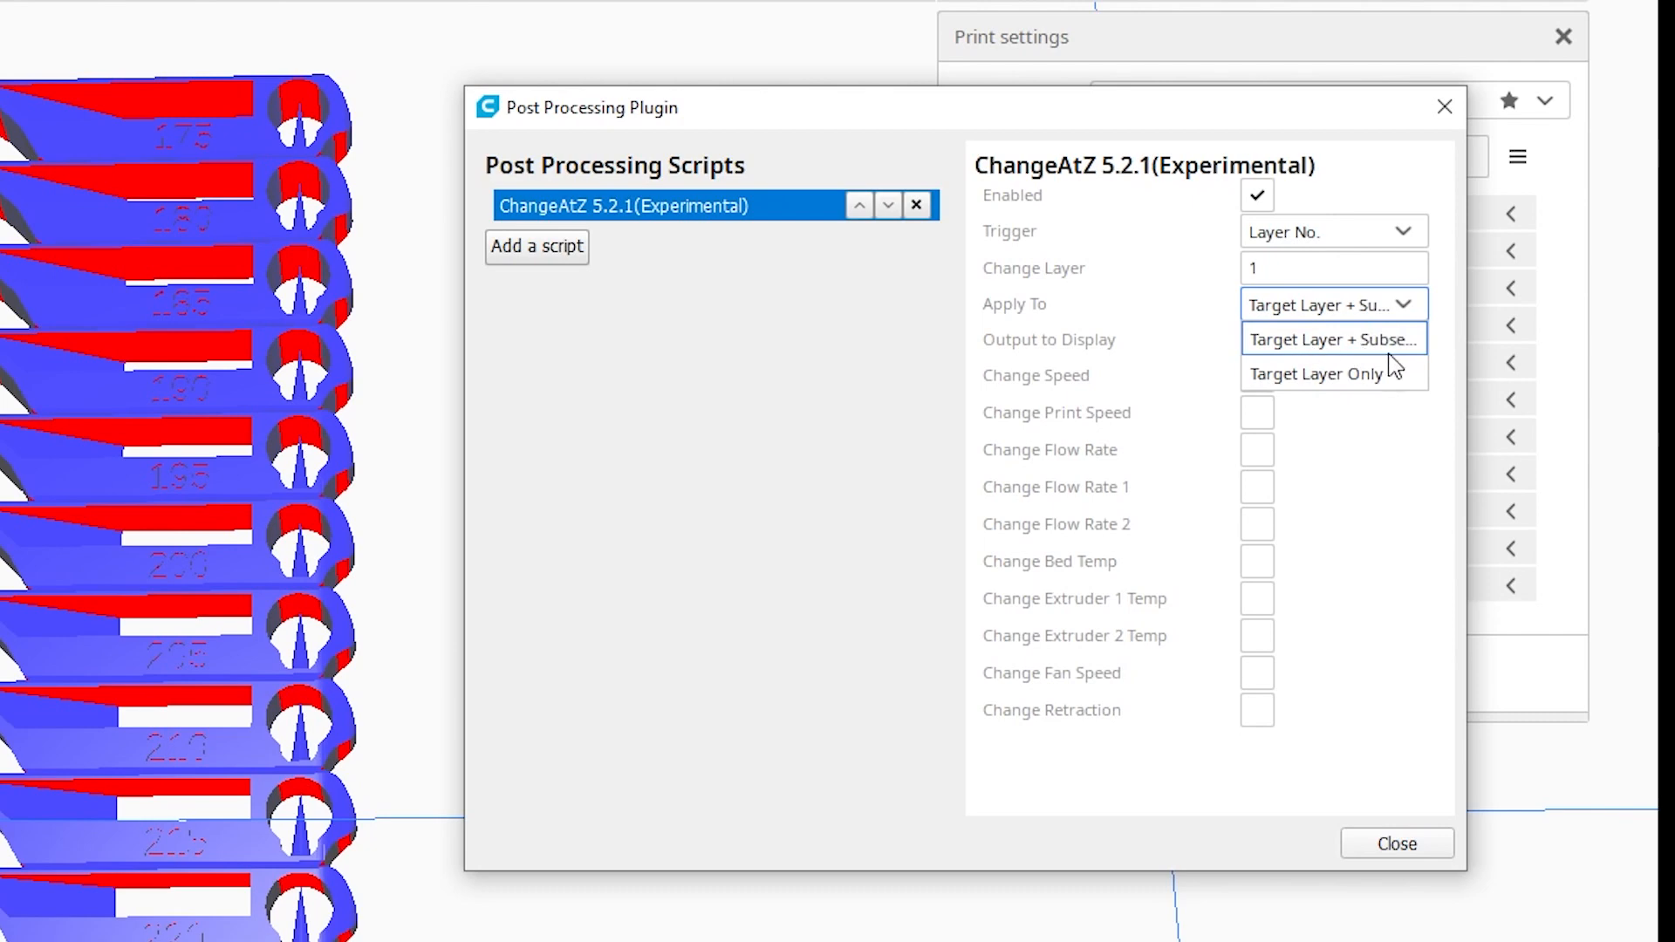
left_click(1313, 339)
Make the ChangeAtZ script change the extruder 1 temperature to 220 °C at layer 58
key("shift+Tab")
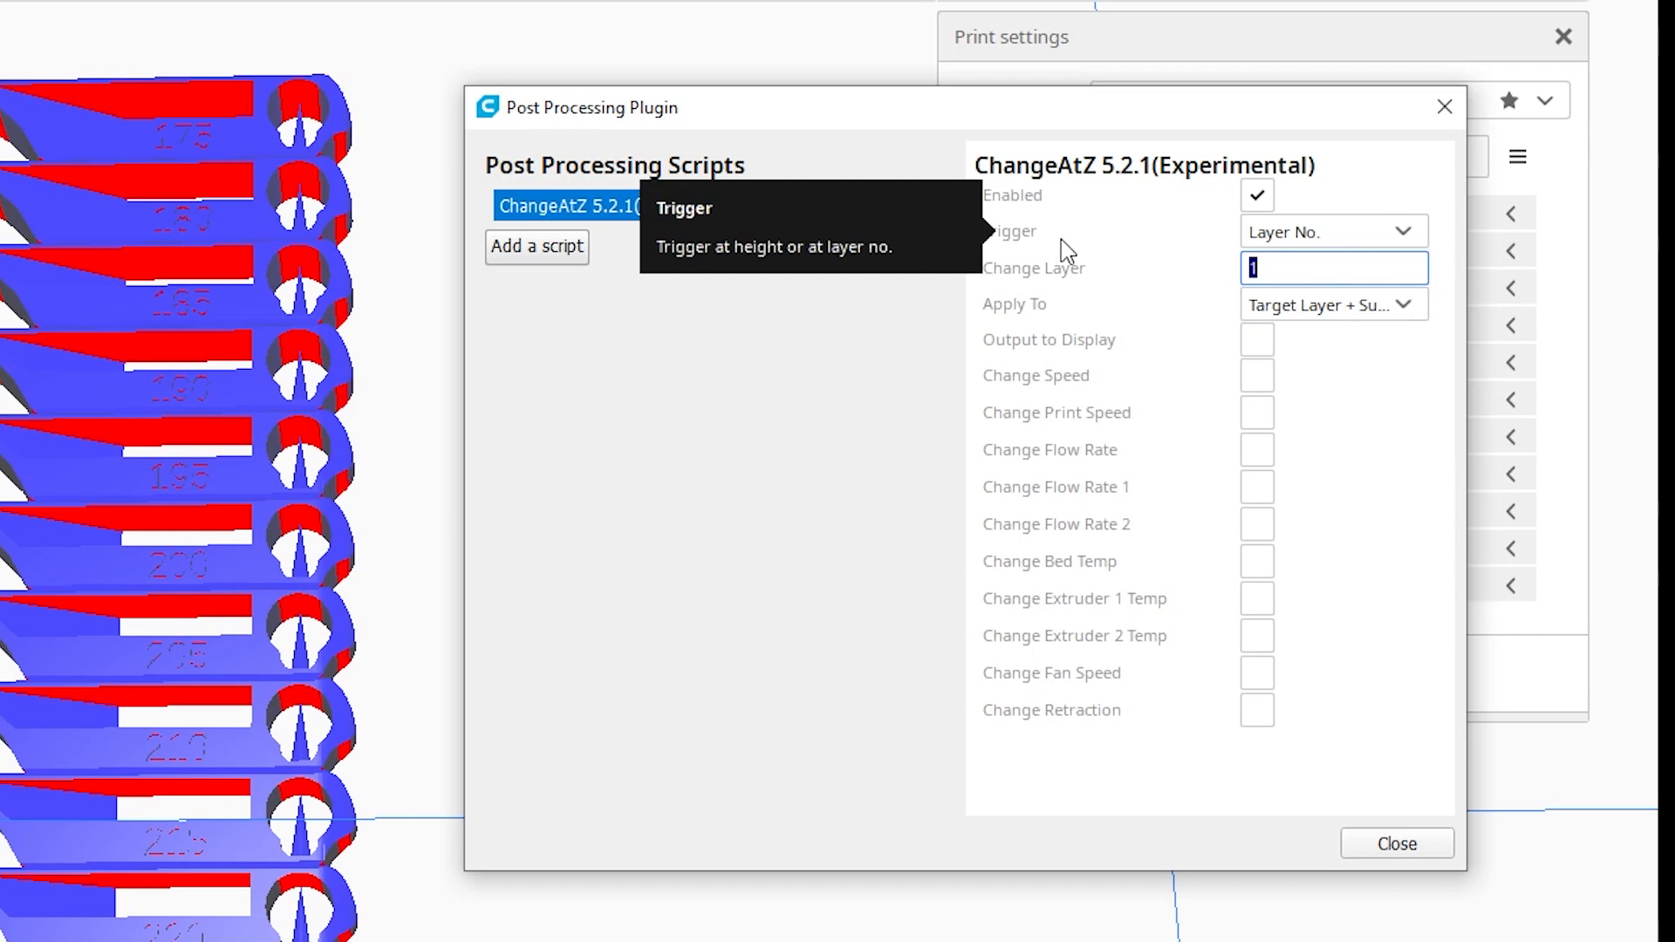
left_click(1257, 600)
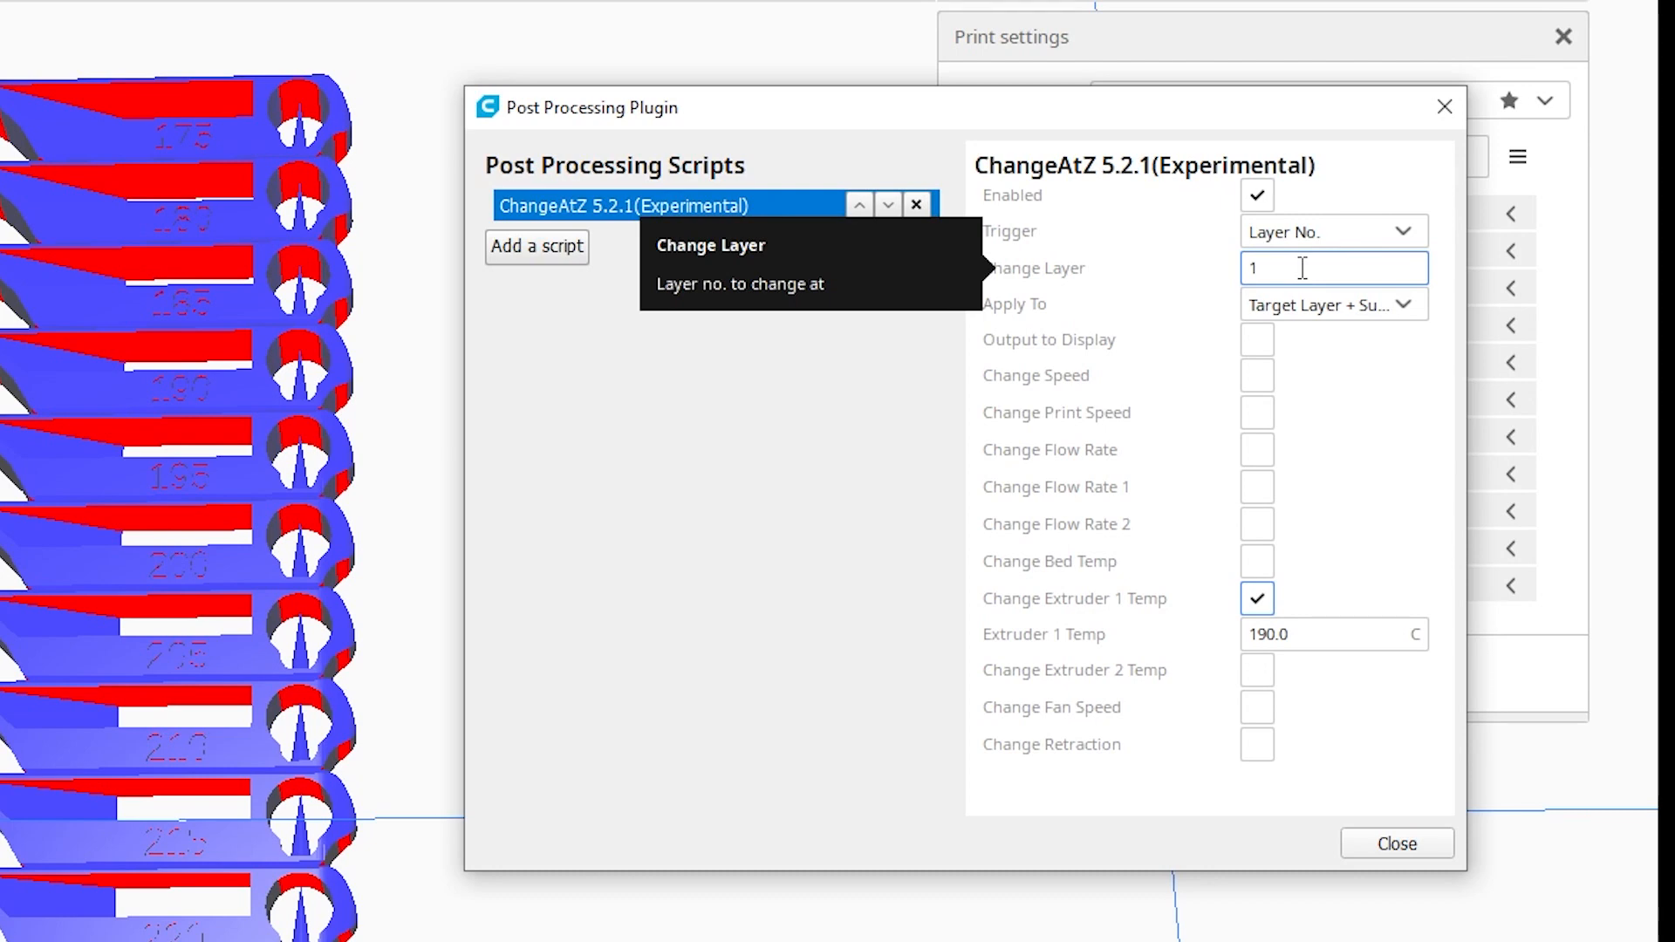
double_click(1253, 269)
type("58")
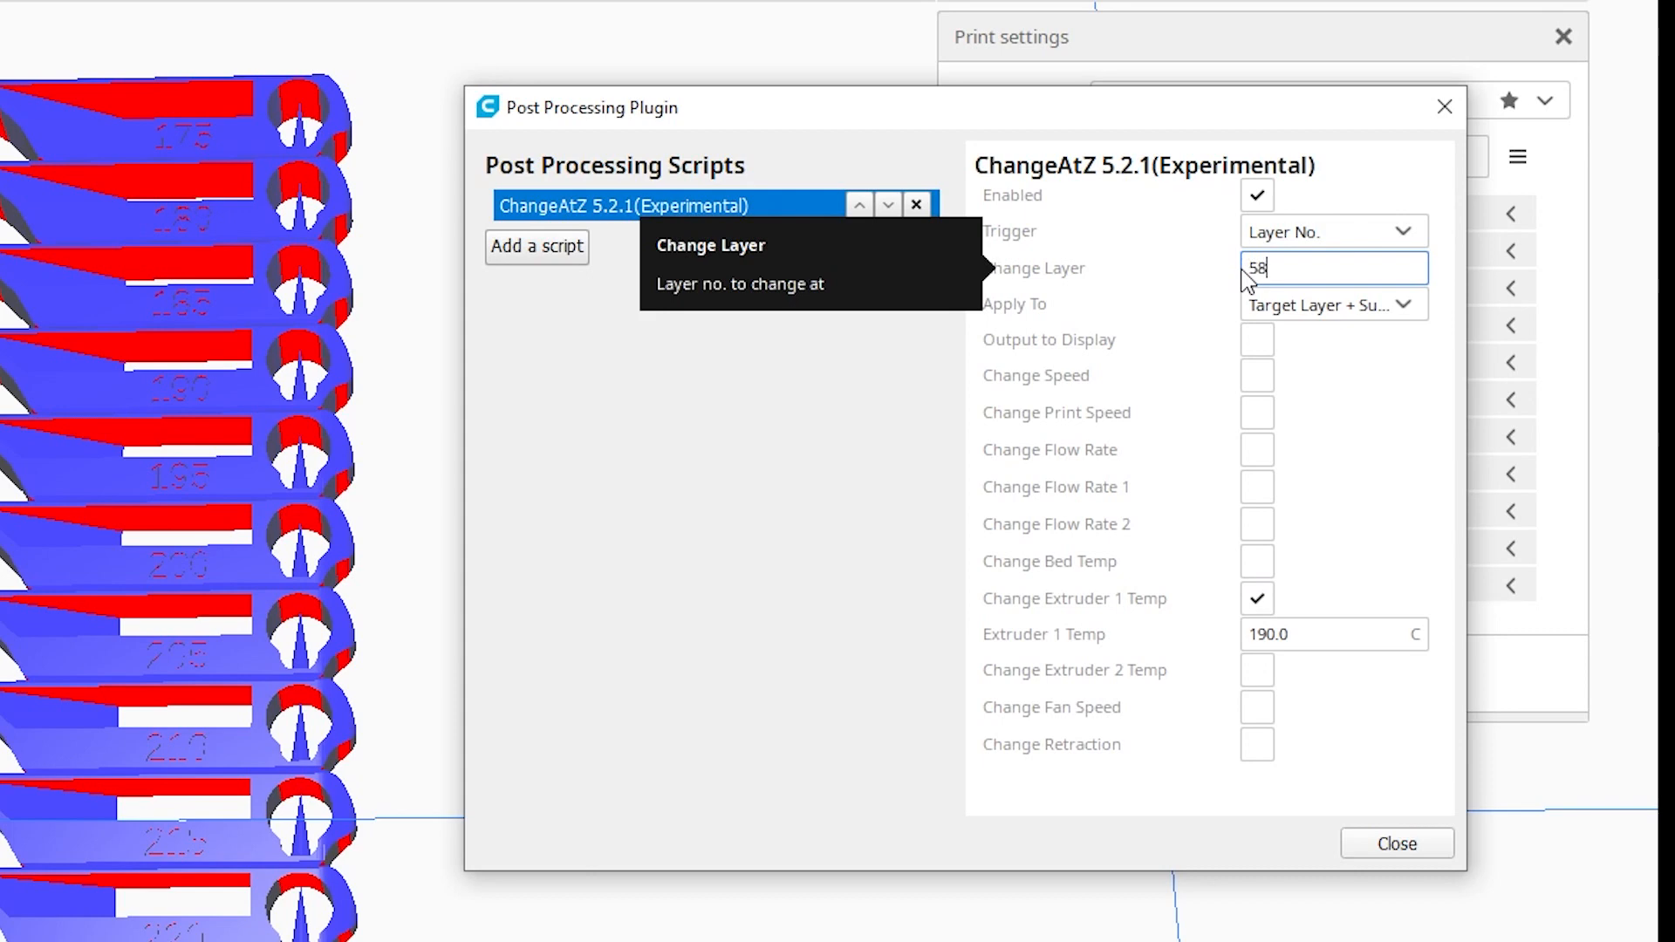
double_click(1349, 637)
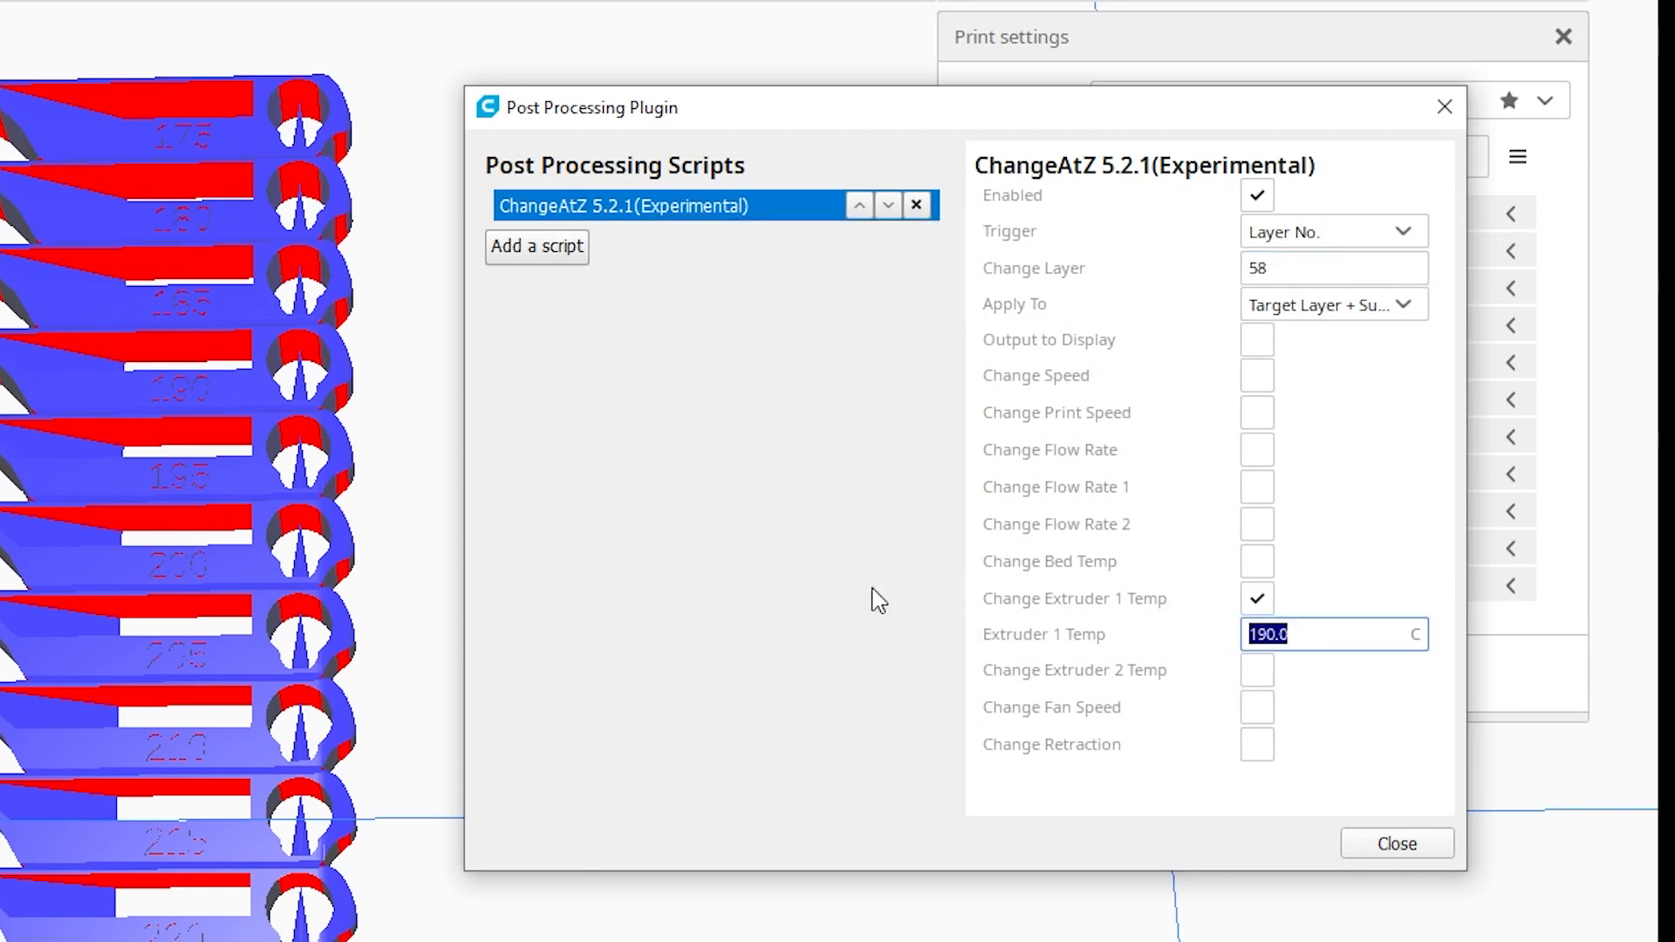
type("220")
Add a second ChangeAtZ 5.2.1(Experimental) script triggered by layer number and applied to the target layer and subsequent layers
left_click(541, 247)
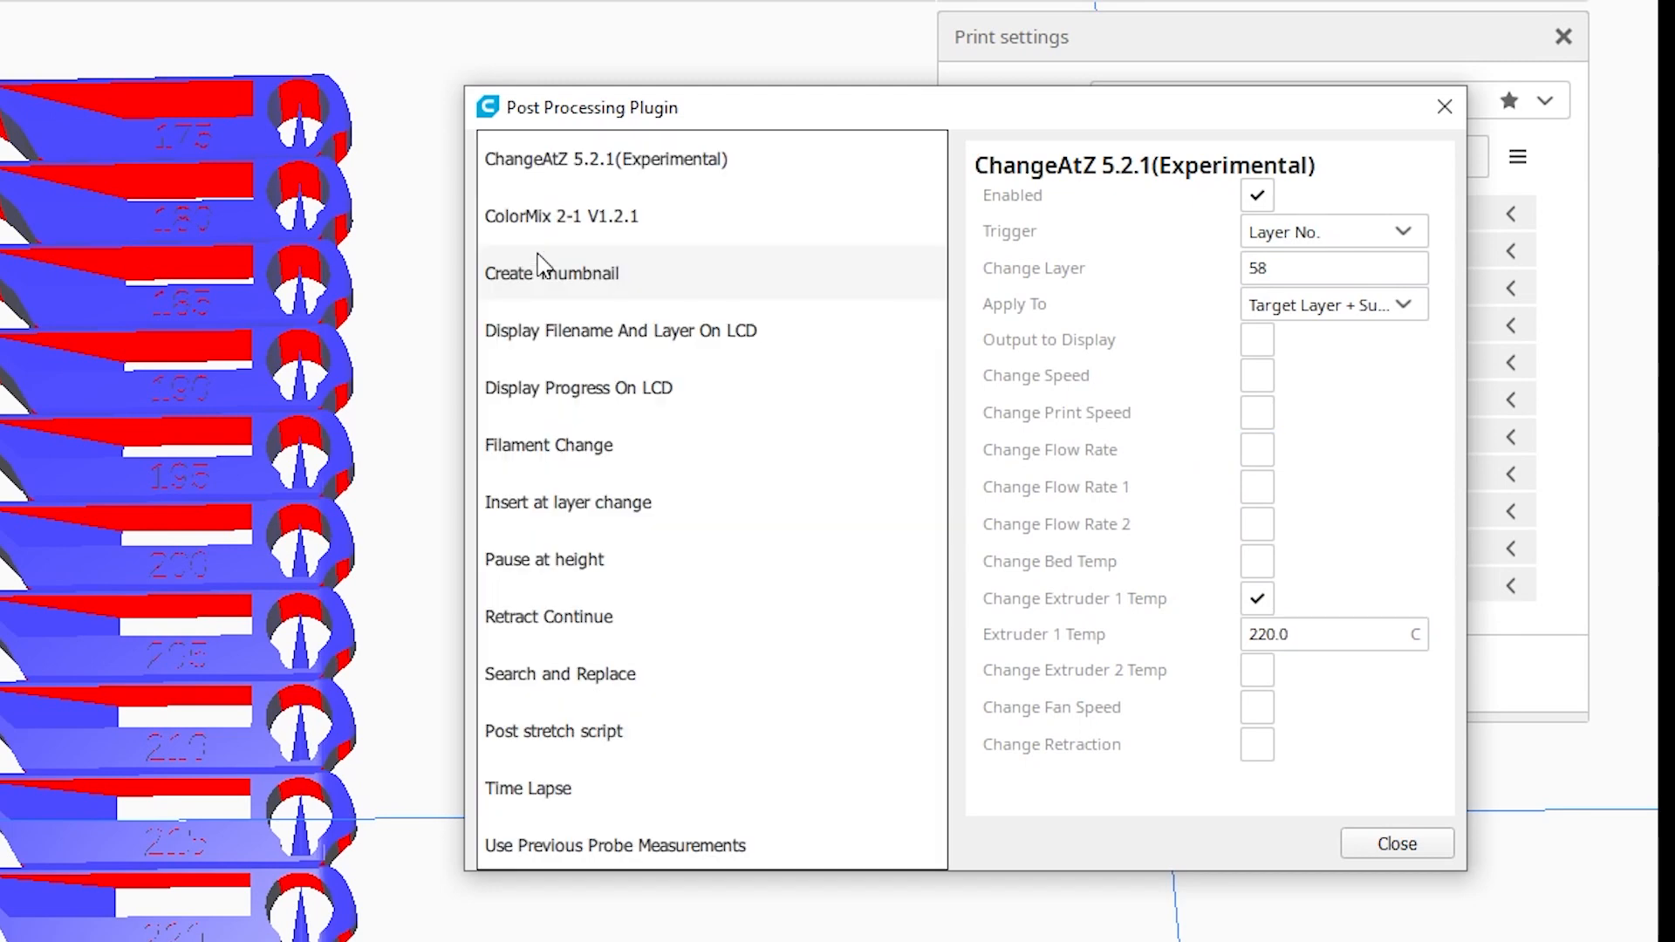
left_click(605, 166)
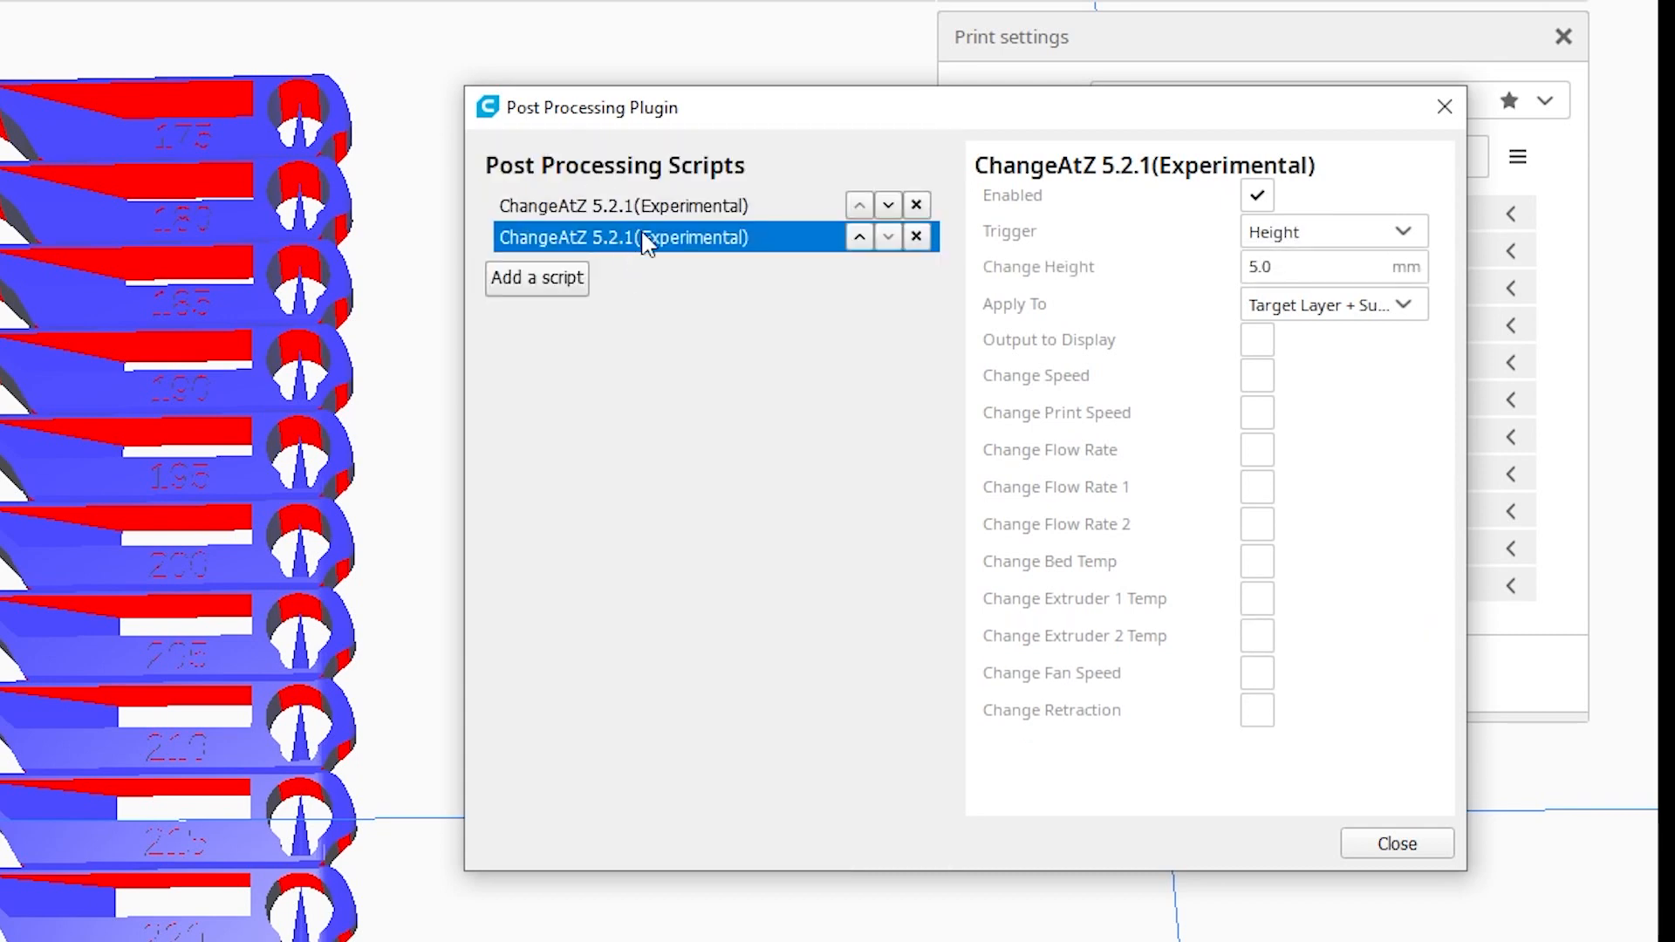
left_click(1405, 233)
left_click(1302, 300)
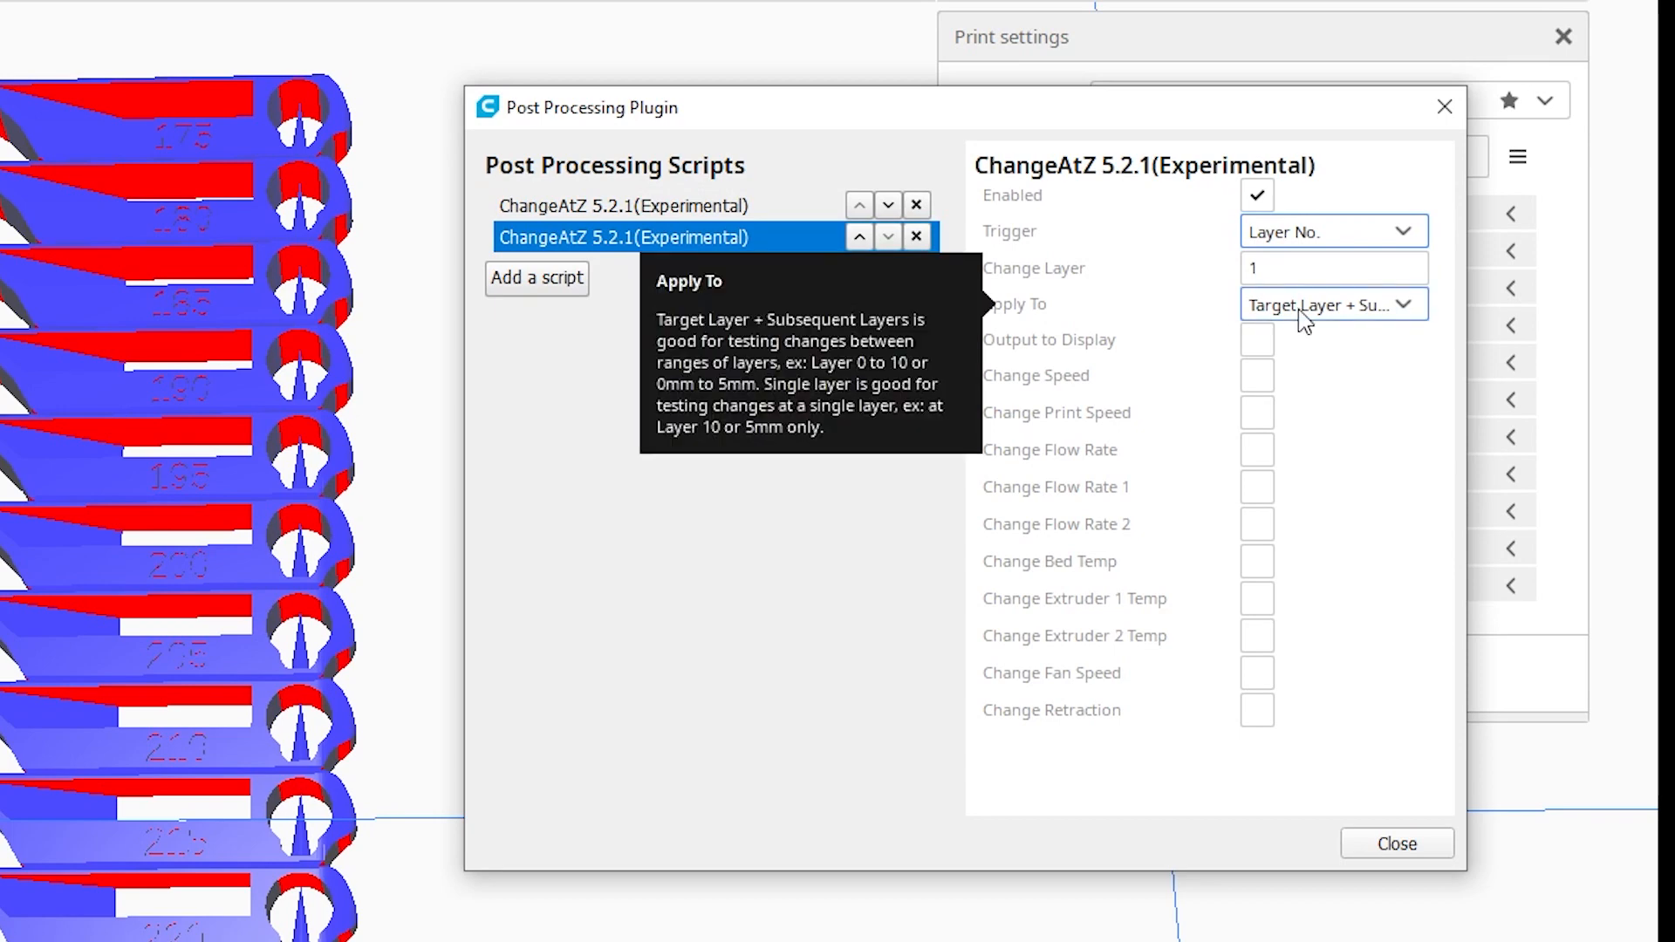
left_click(1382, 310)
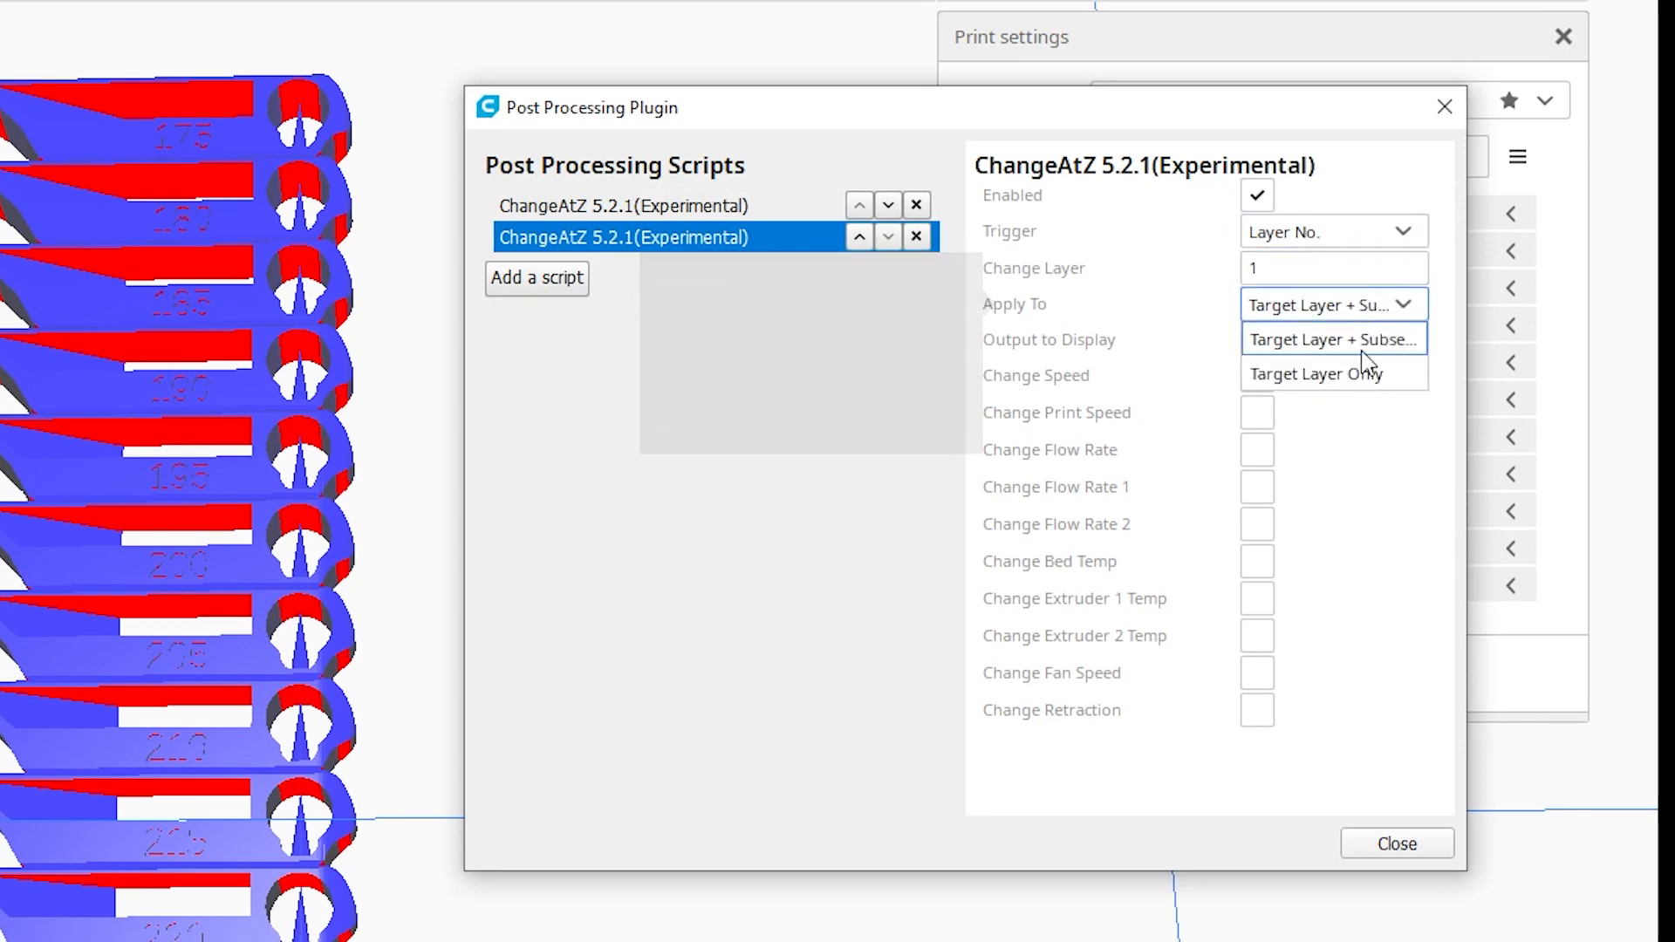
left_click(1358, 342)
Make the second ChangeAtZ script change the extruder 1 temperature to 215 °C at layer 108
double_click(1256, 272)
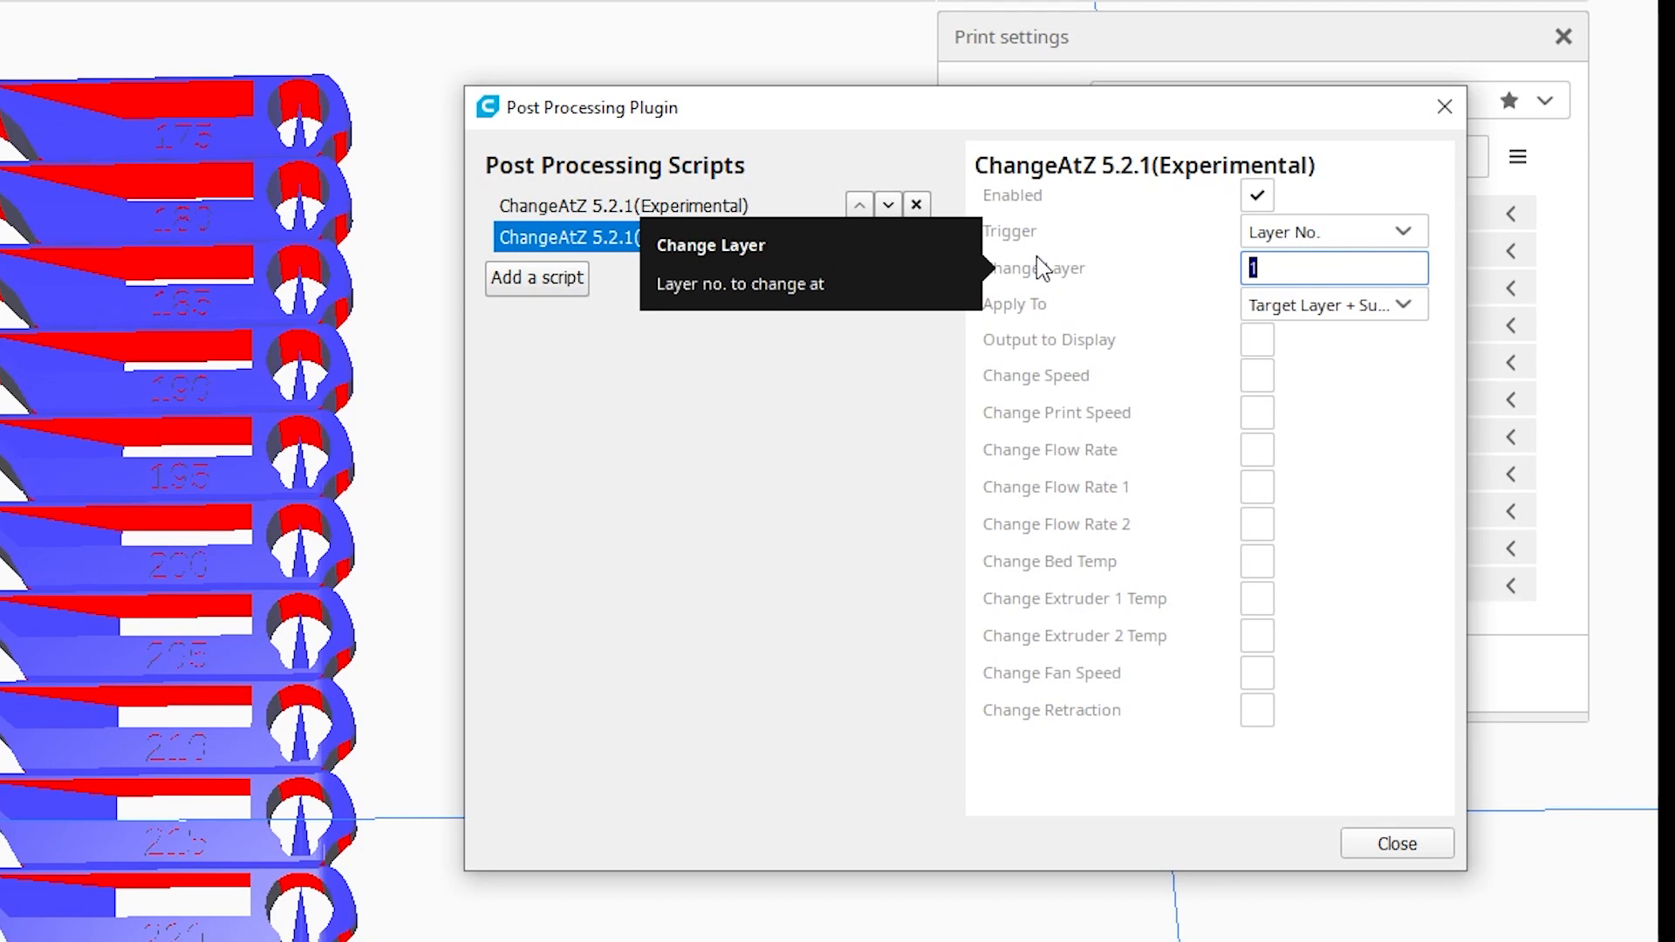
type("108")
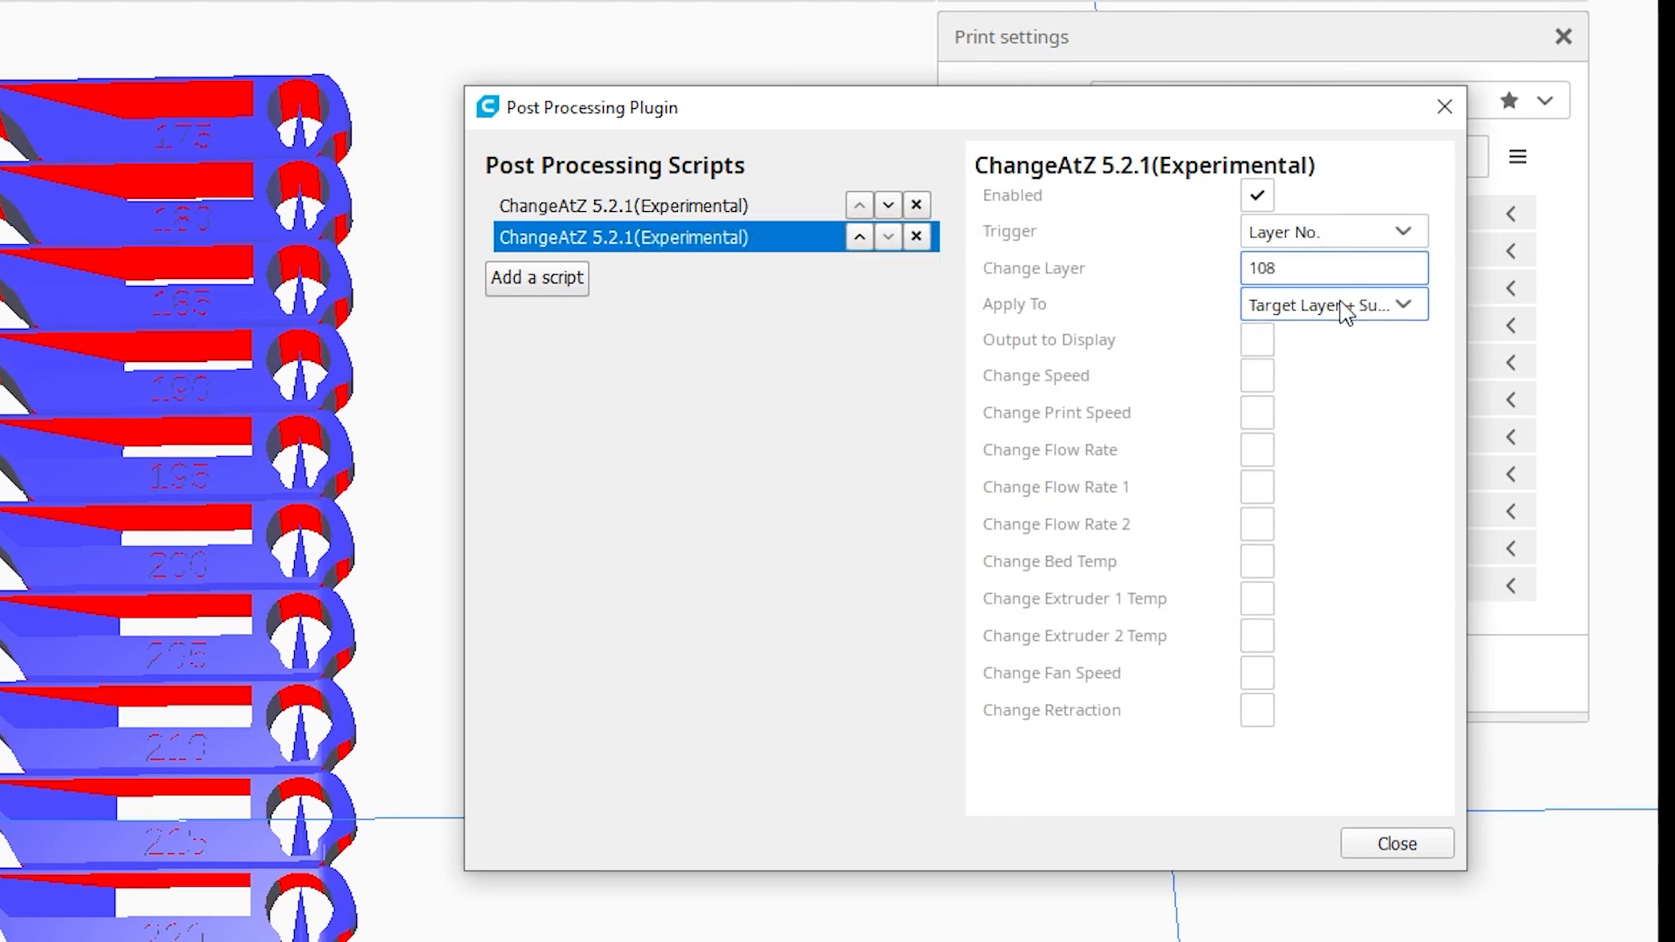
left_click(1257, 599)
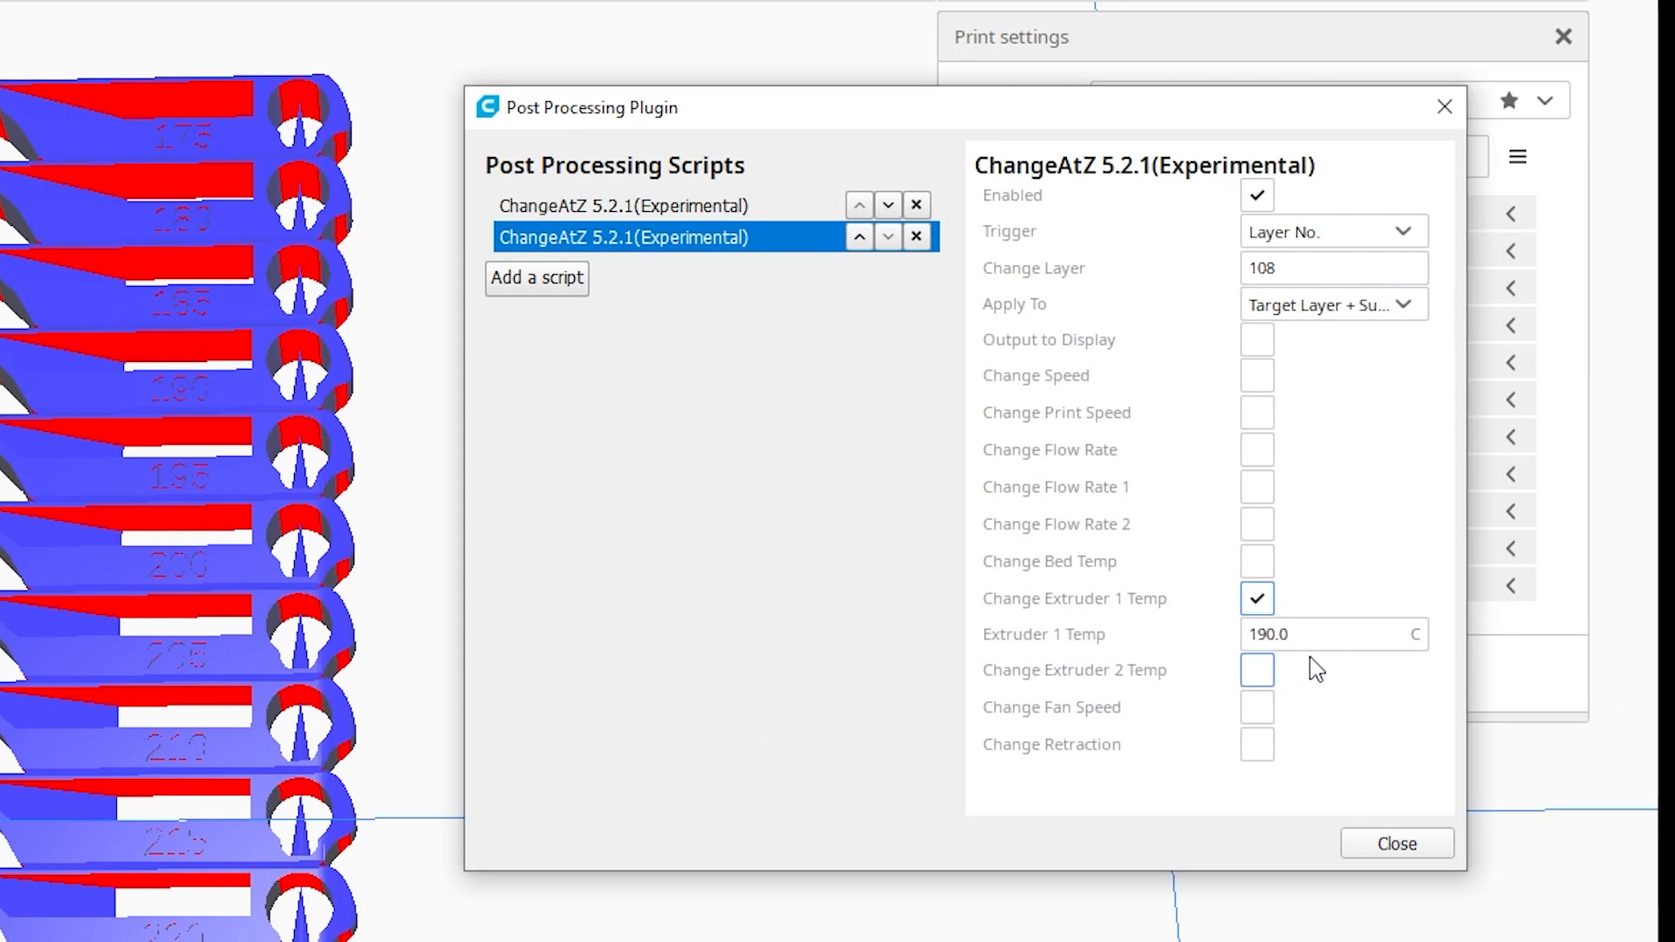
left_click(1291, 634)
type("215")
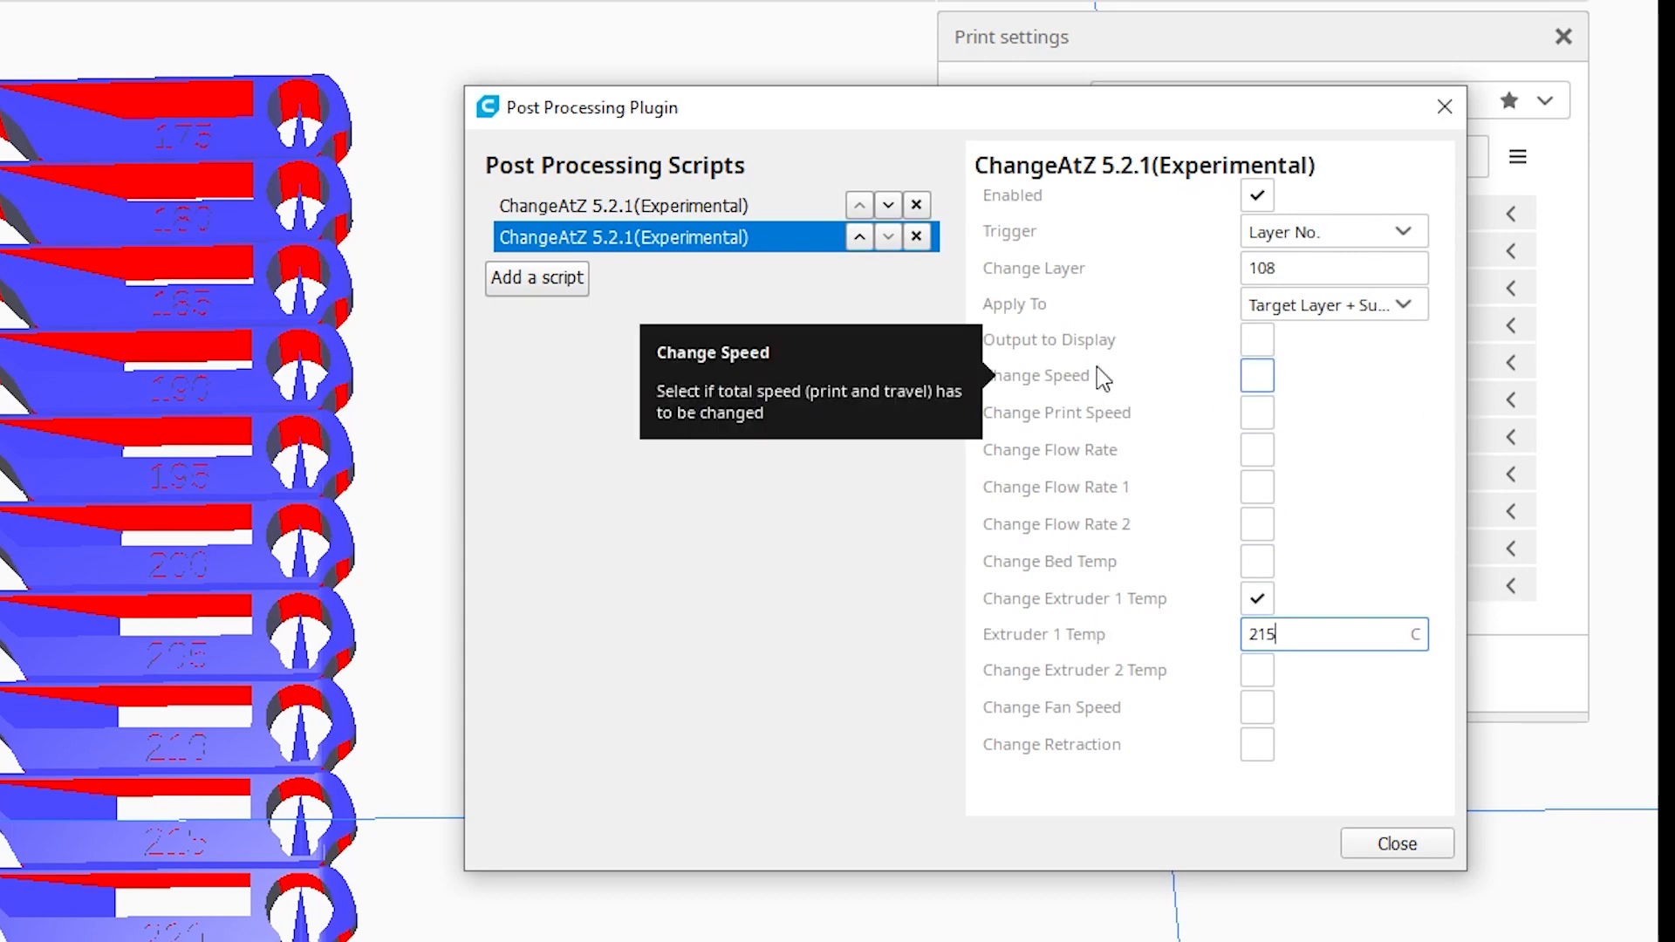
Add a third ChangeAtZ 5.2.1(Experimental) script triggered by layer number, and check the second script's change layer for reference
left_click(513, 288)
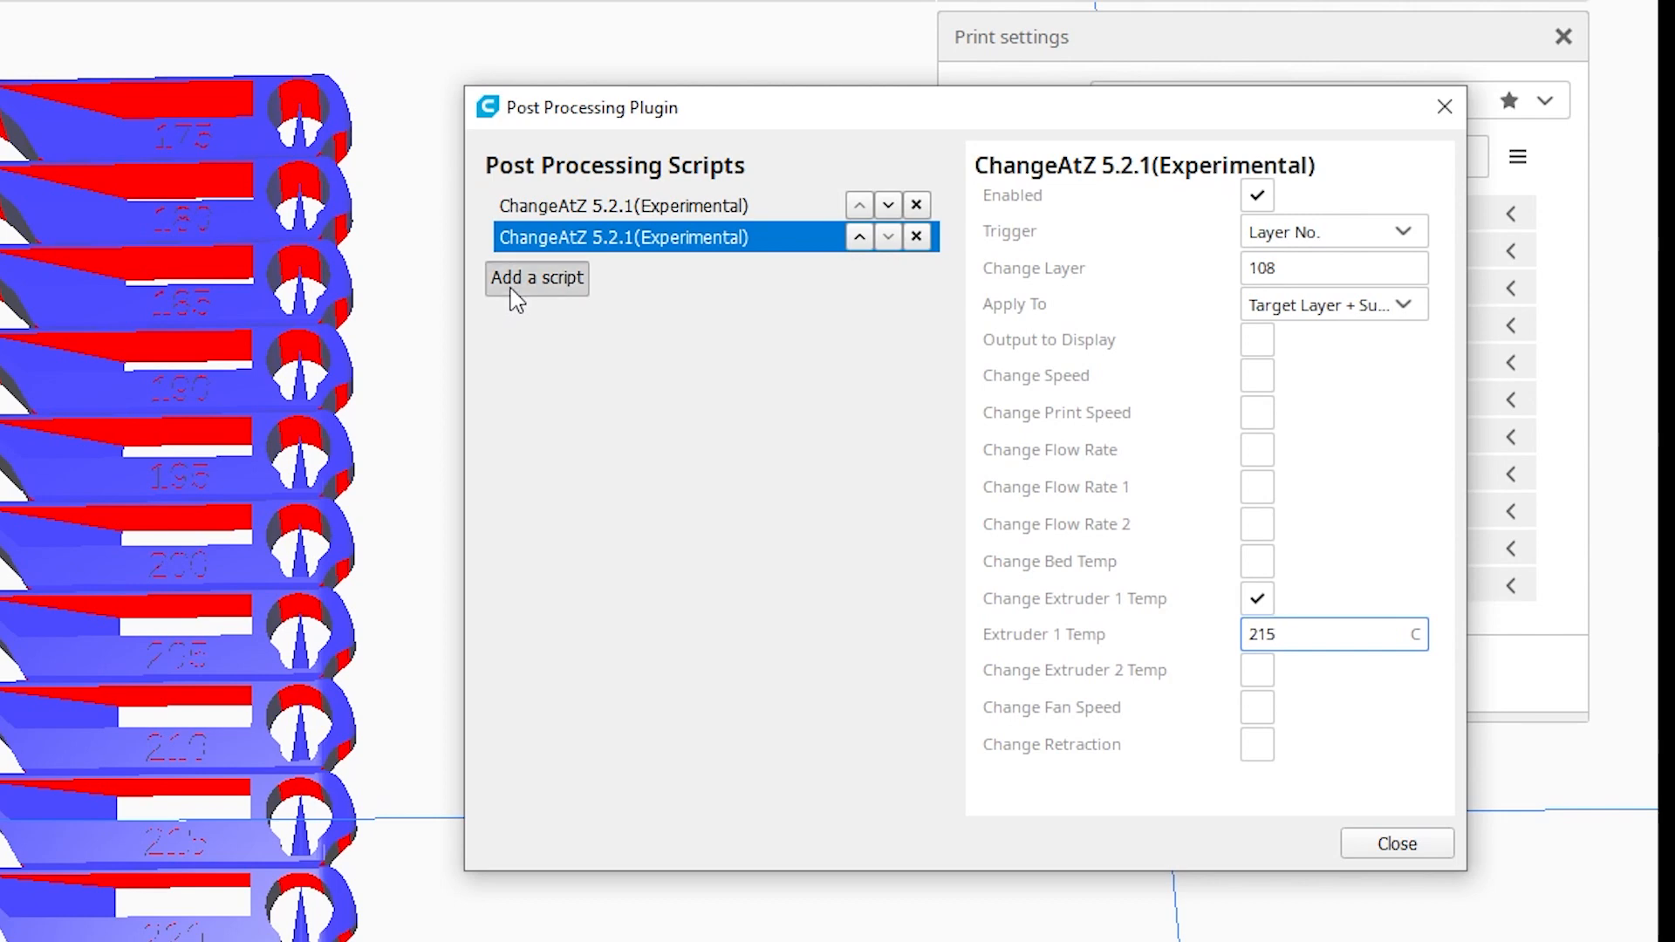
left_click(602, 159)
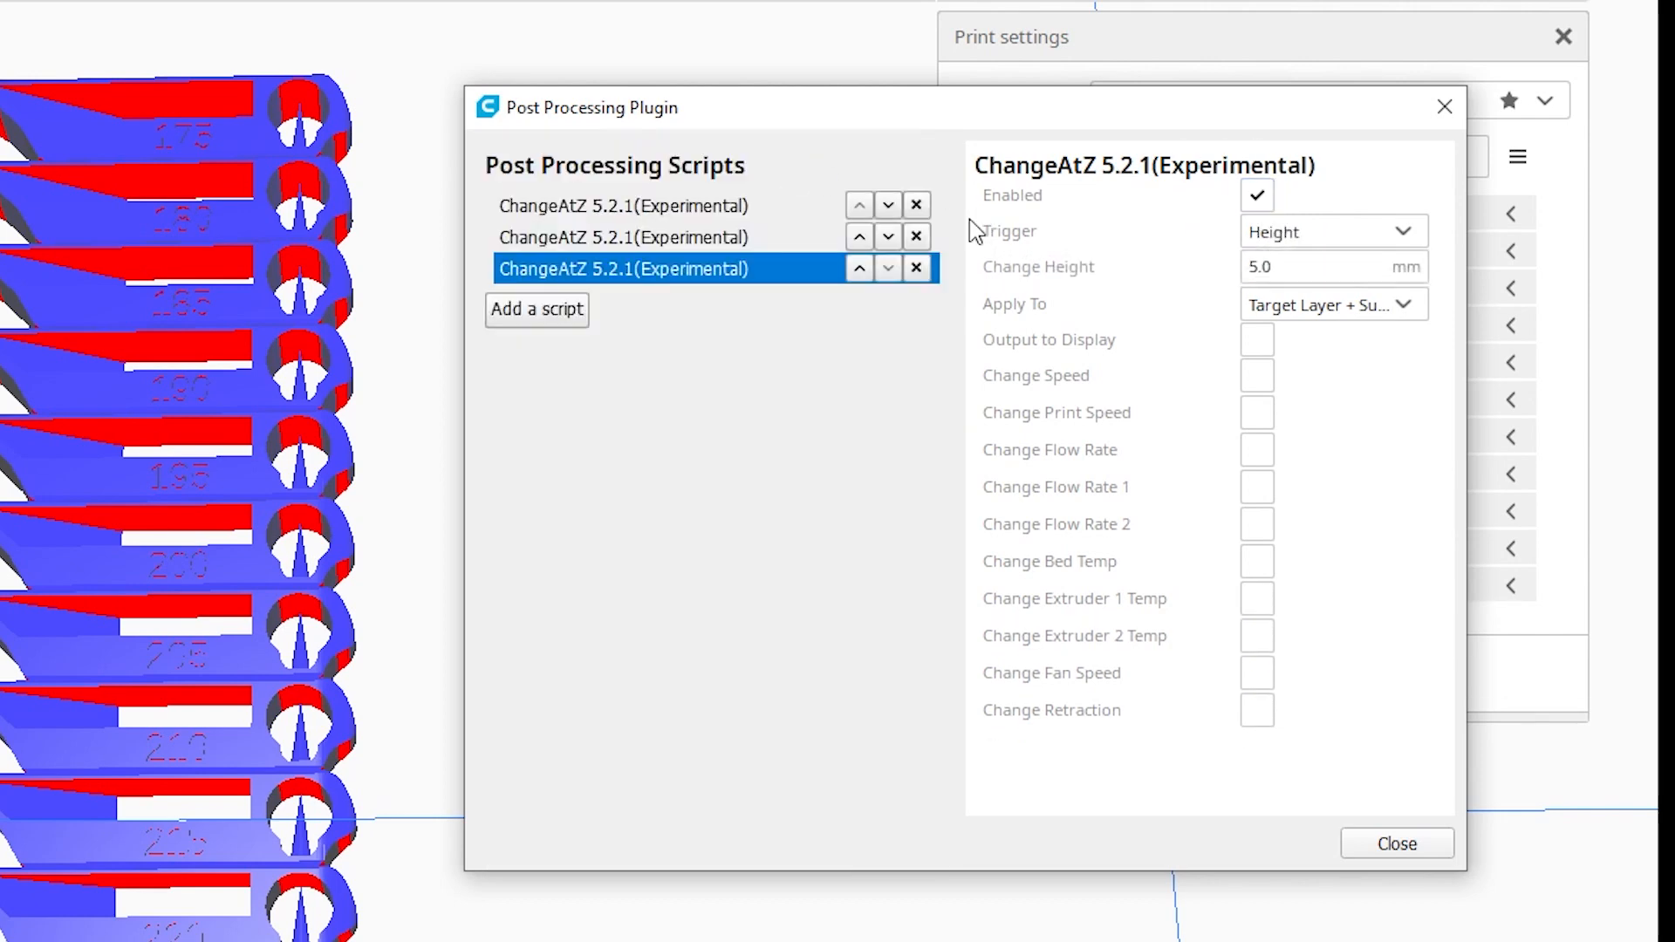
left_click(1279, 232)
left_click(1291, 302)
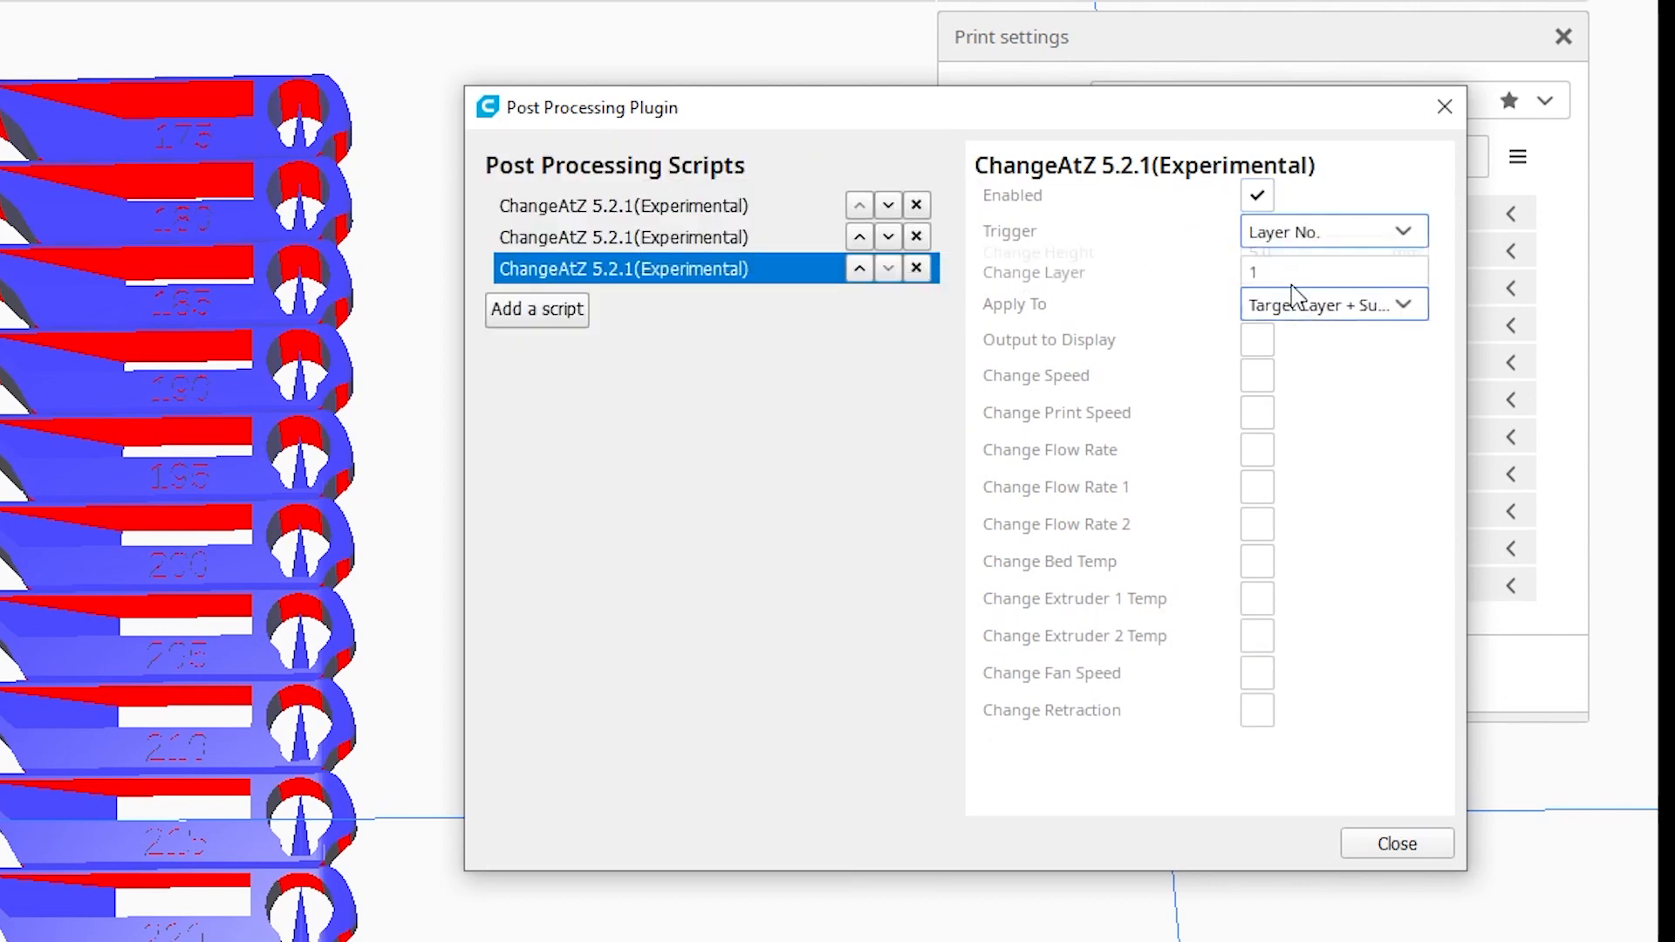
double_click(1289, 268)
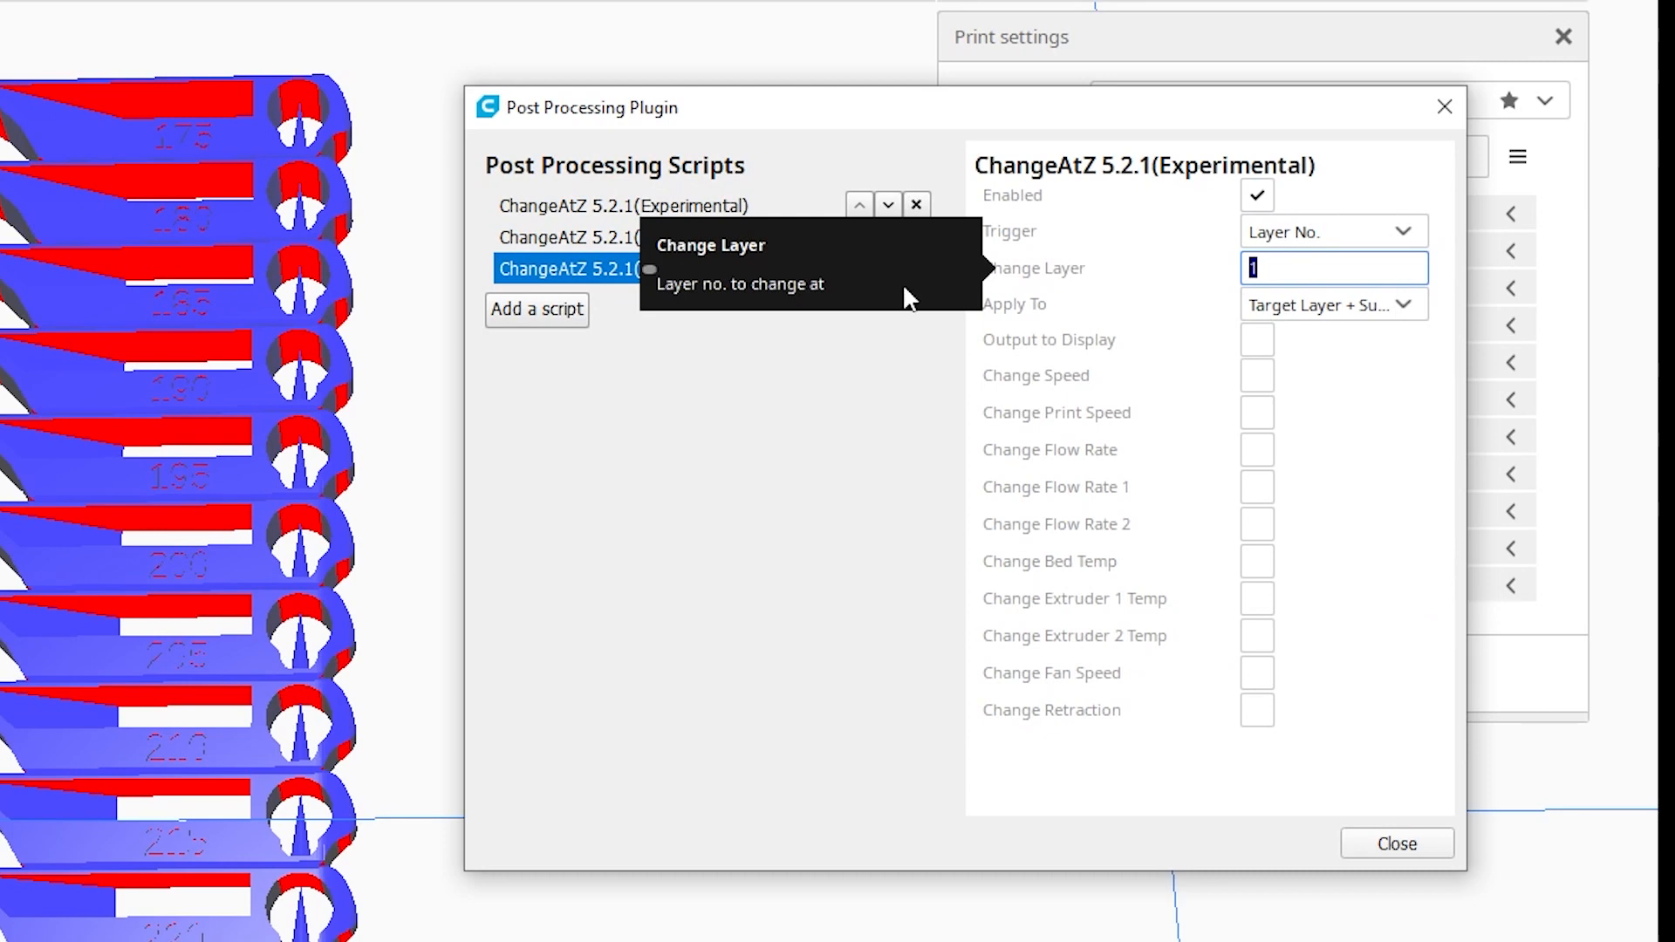
left_click(558, 238)
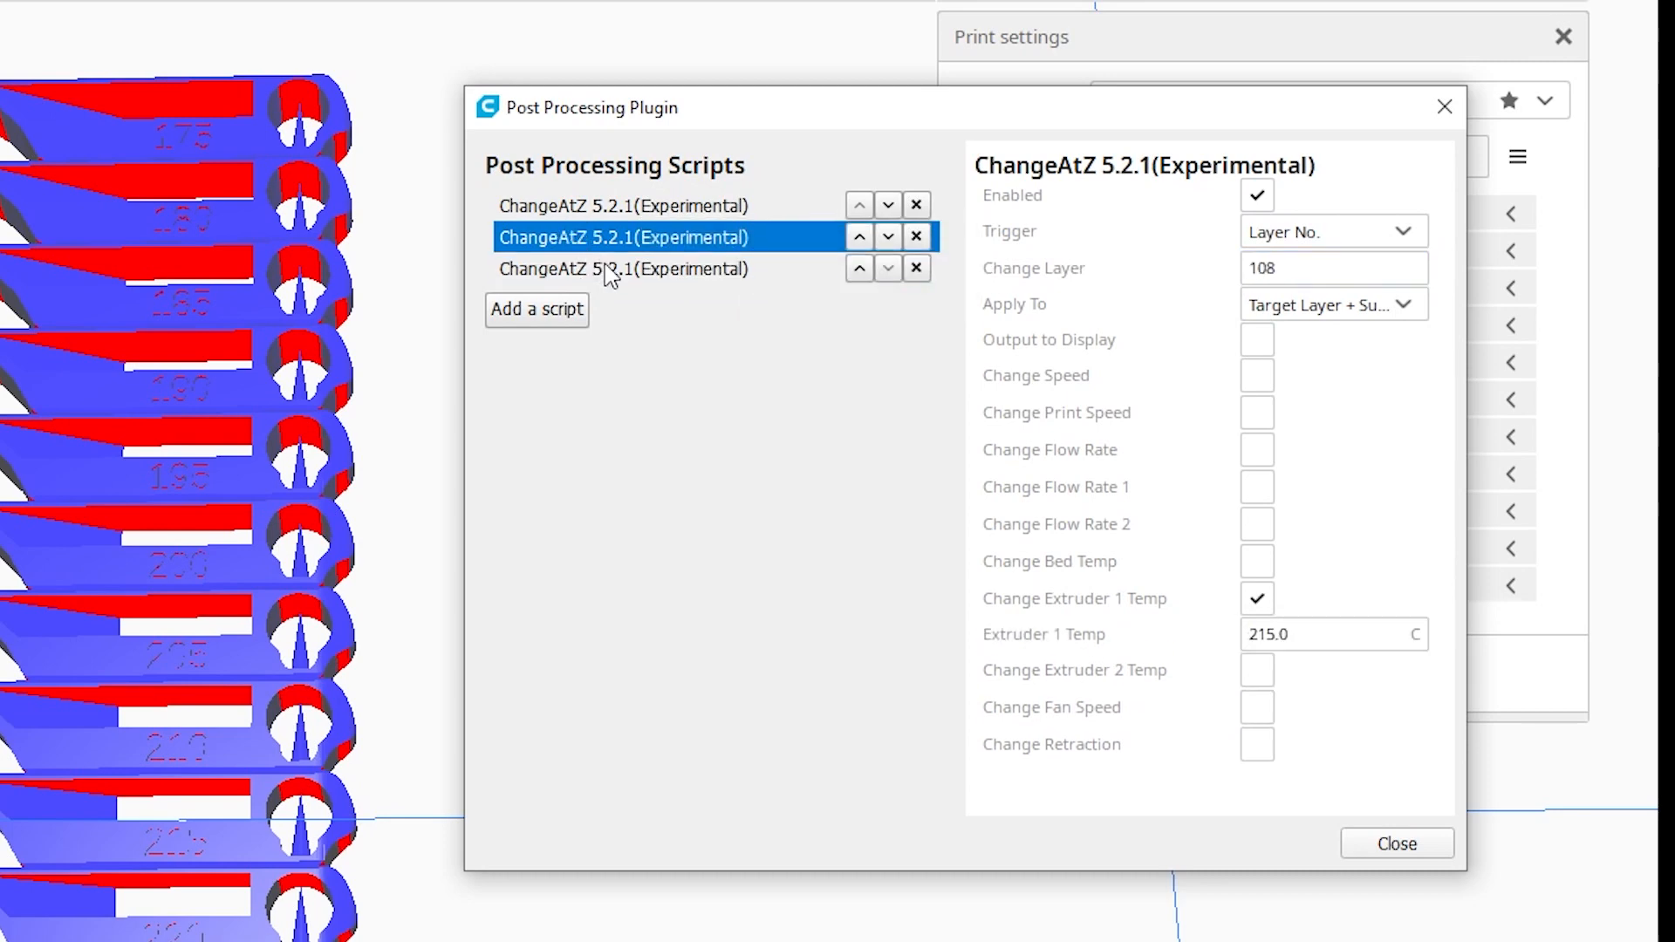
left_click(611, 271)
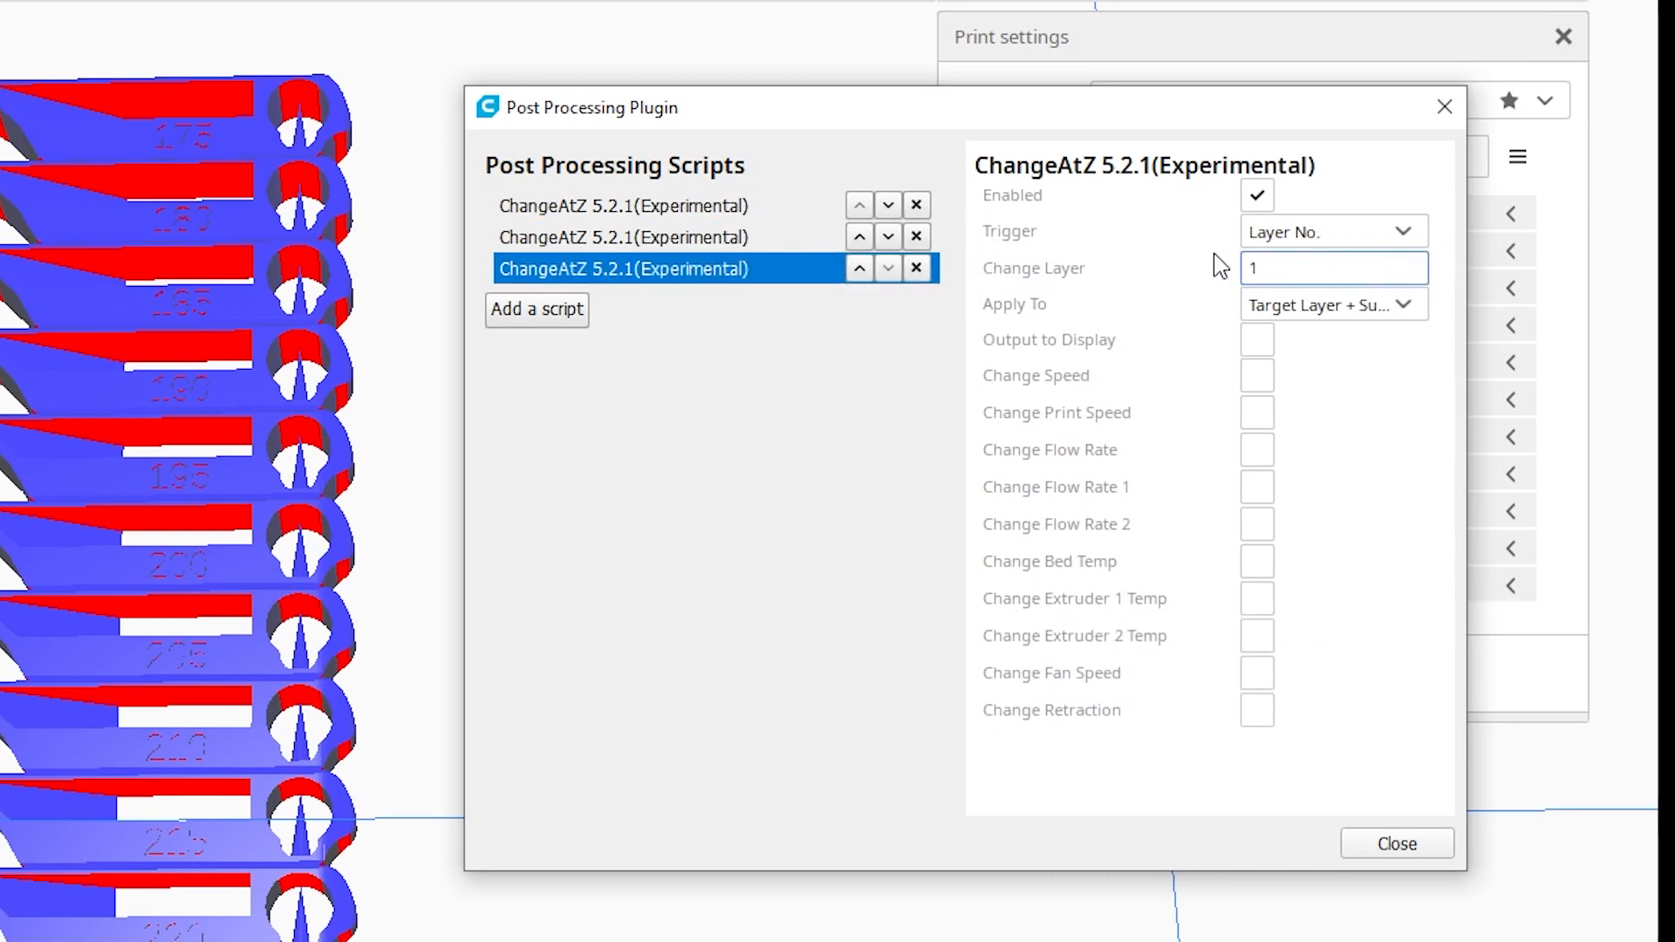
Make the third ChangeAtZ script change the extruder 1 temperature to 210 °C from layer 158 onward
left_click(1264, 267)
type("58")
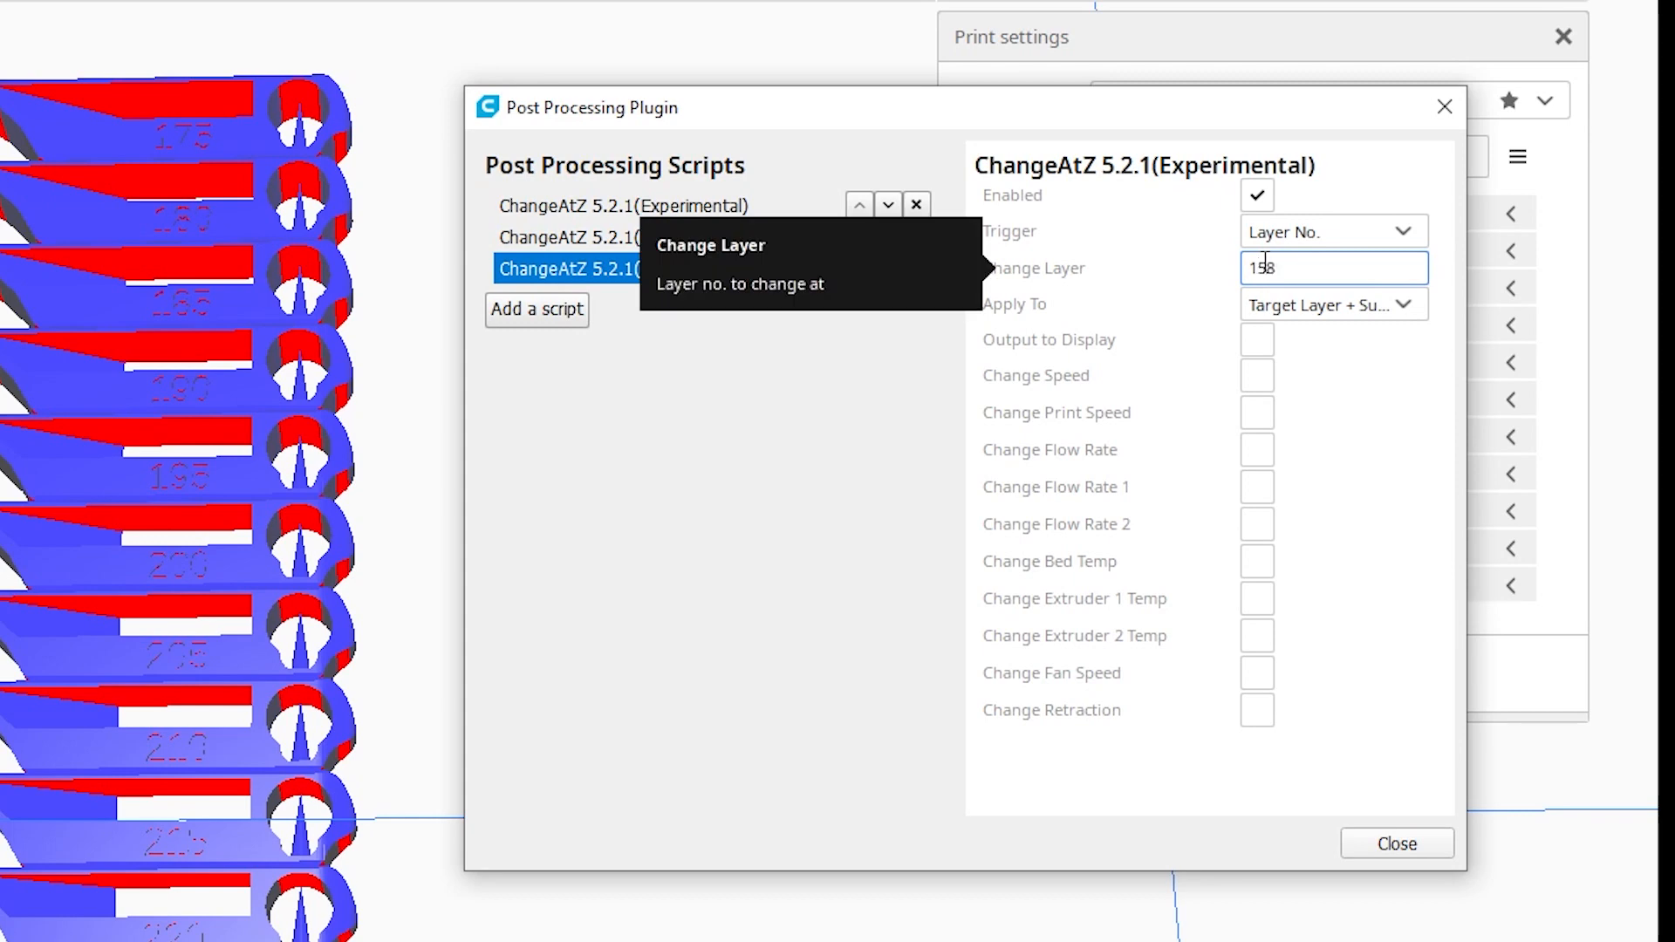
left_click(1376, 318)
left_click(1379, 340)
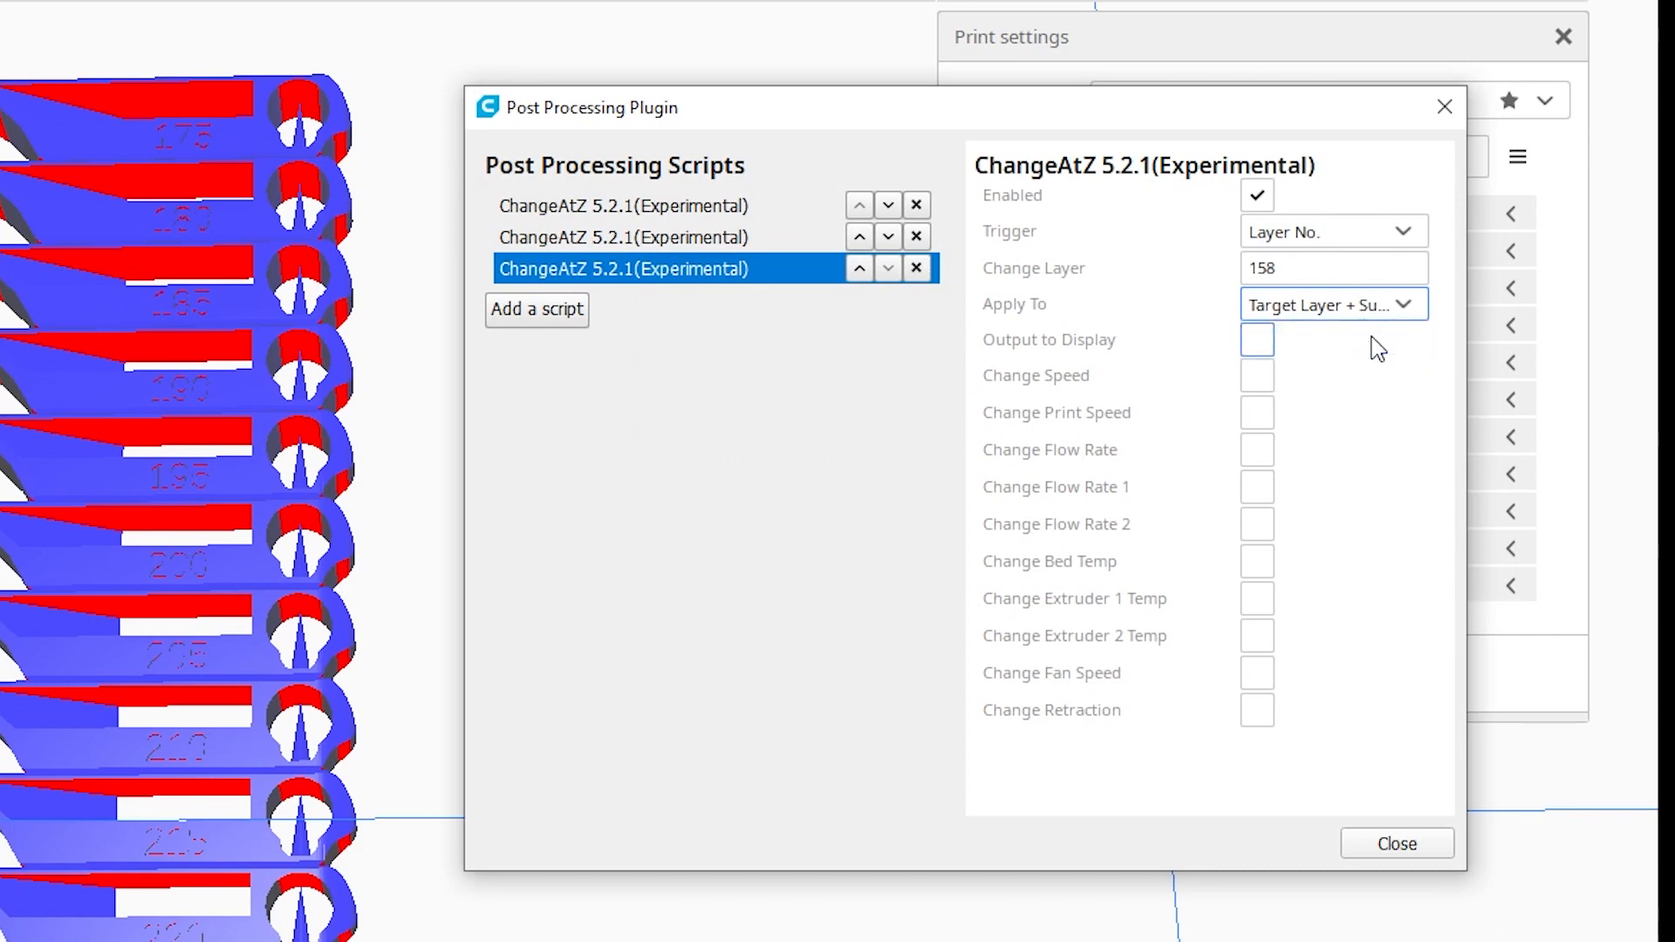
left_click(1265, 614)
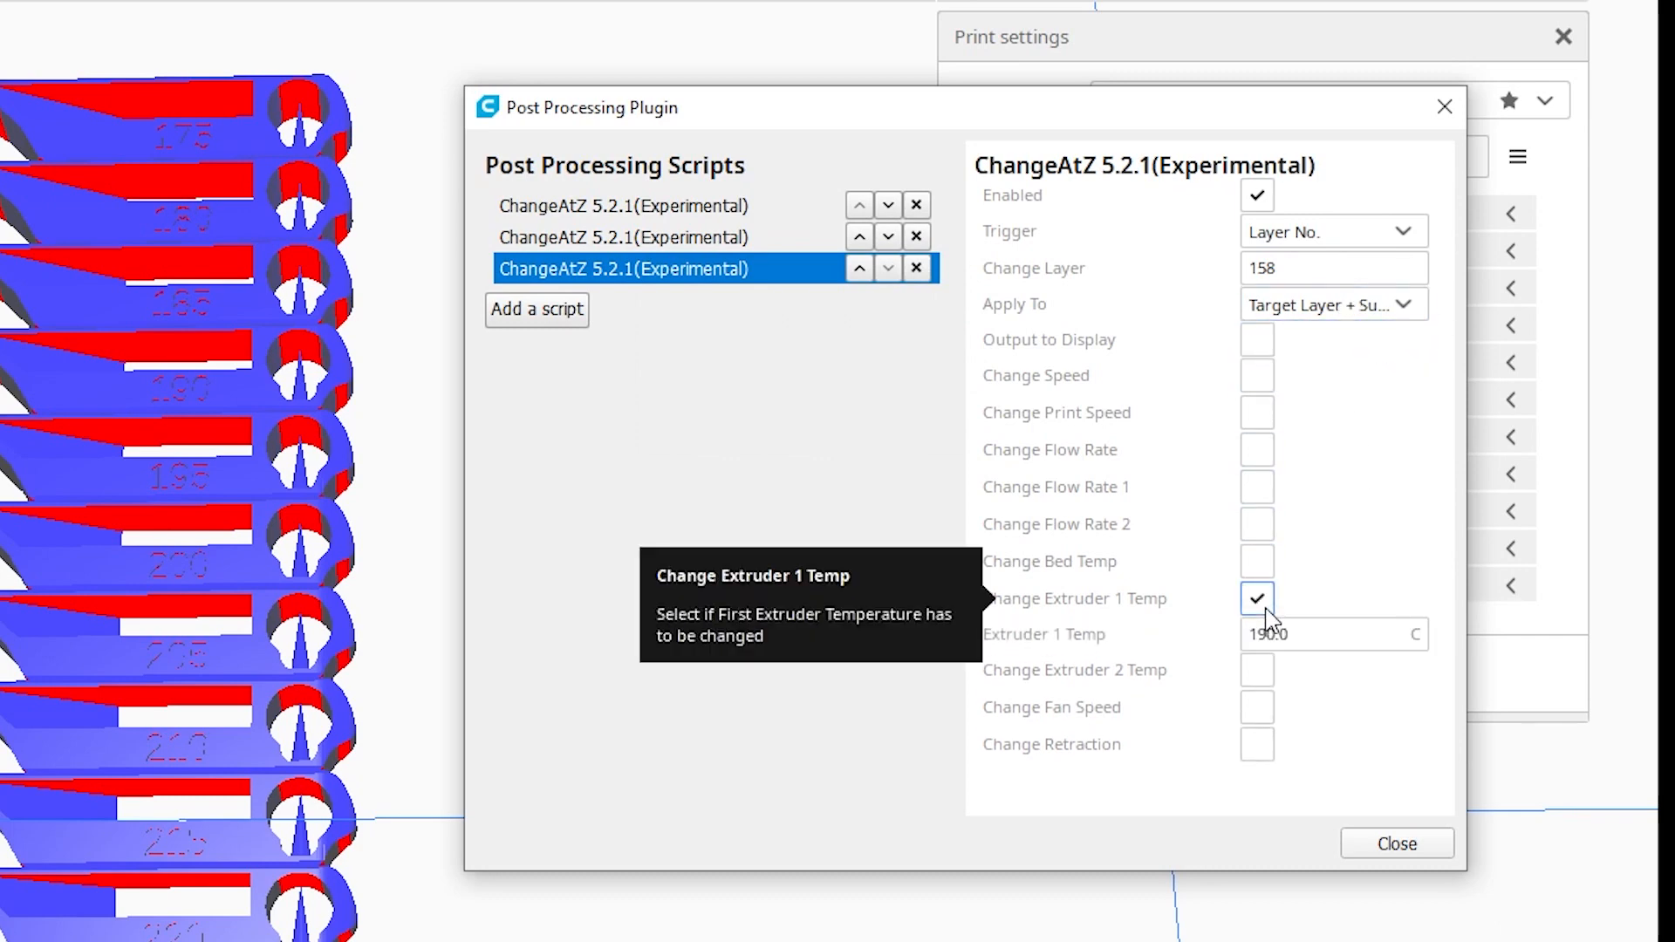
left_click_drag(1309, 634, 1000, 582)
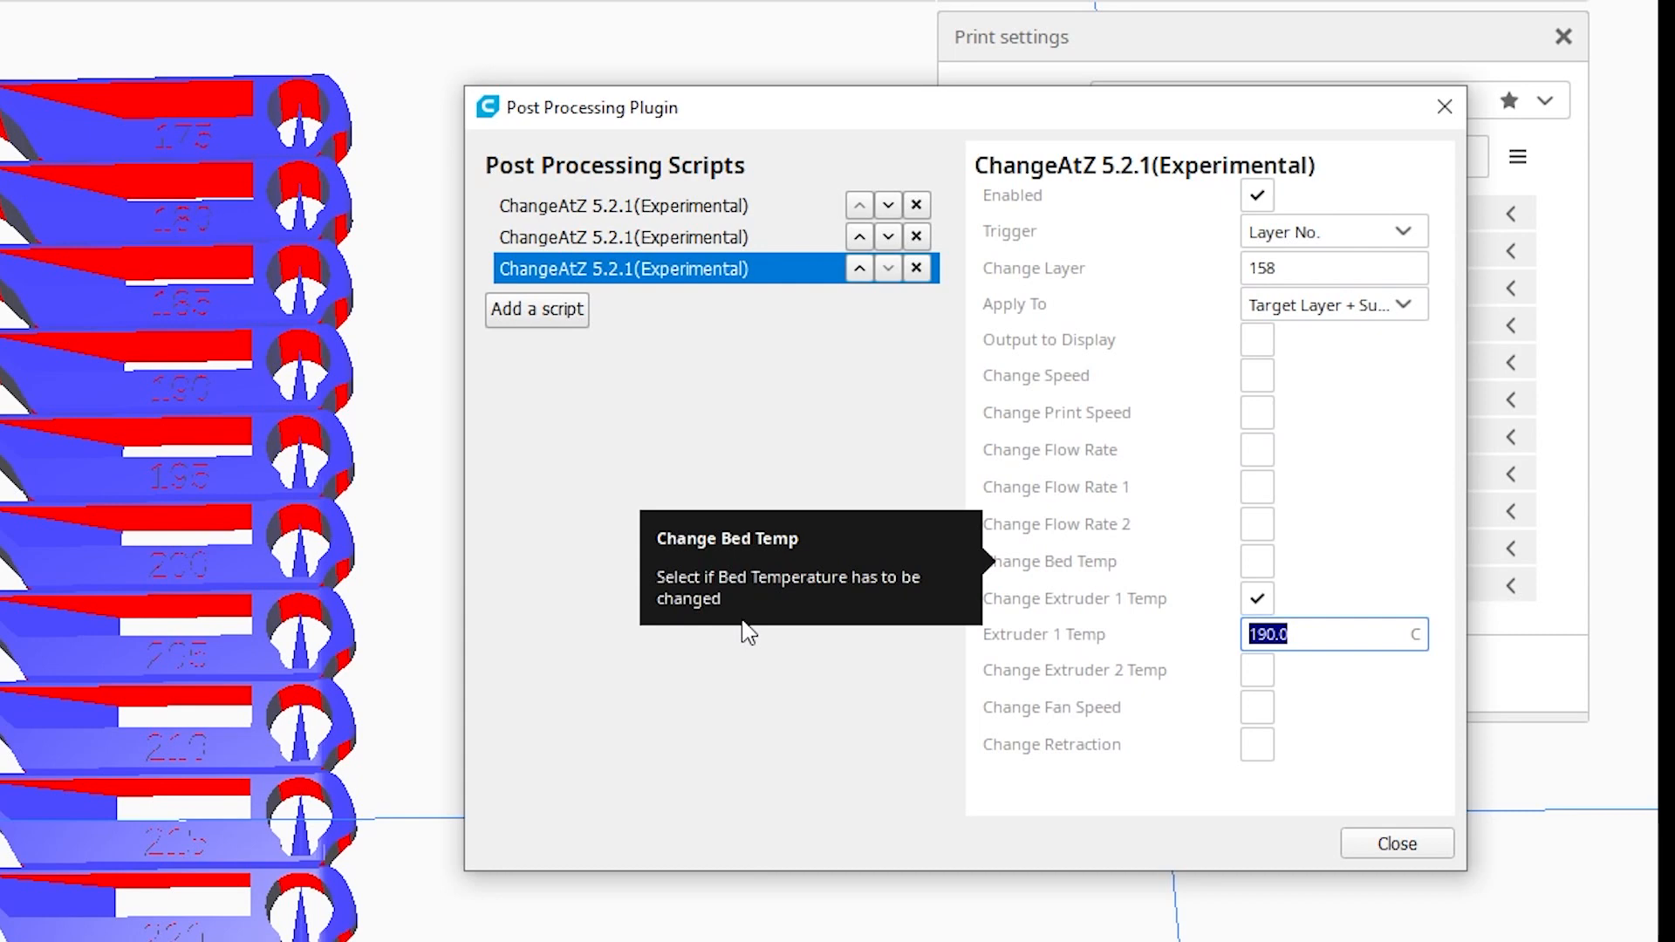
type("210")
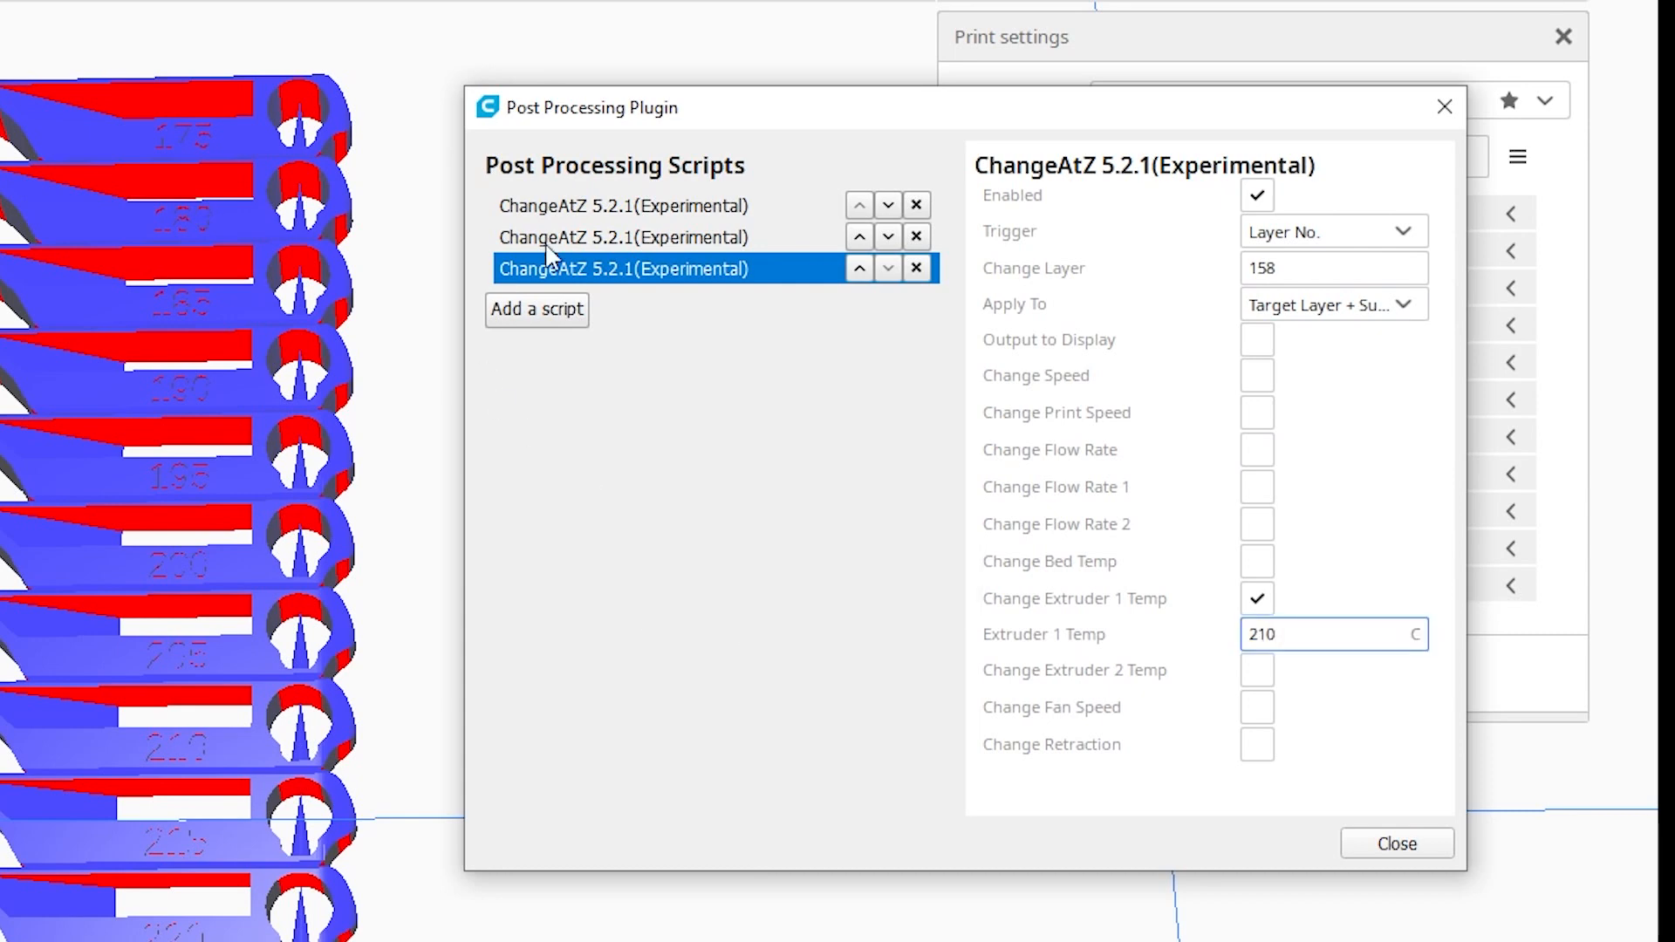
Review the change layer and extruder 1 temperature of each of the three ChangeAtZ scripts
left_click(656, 209)
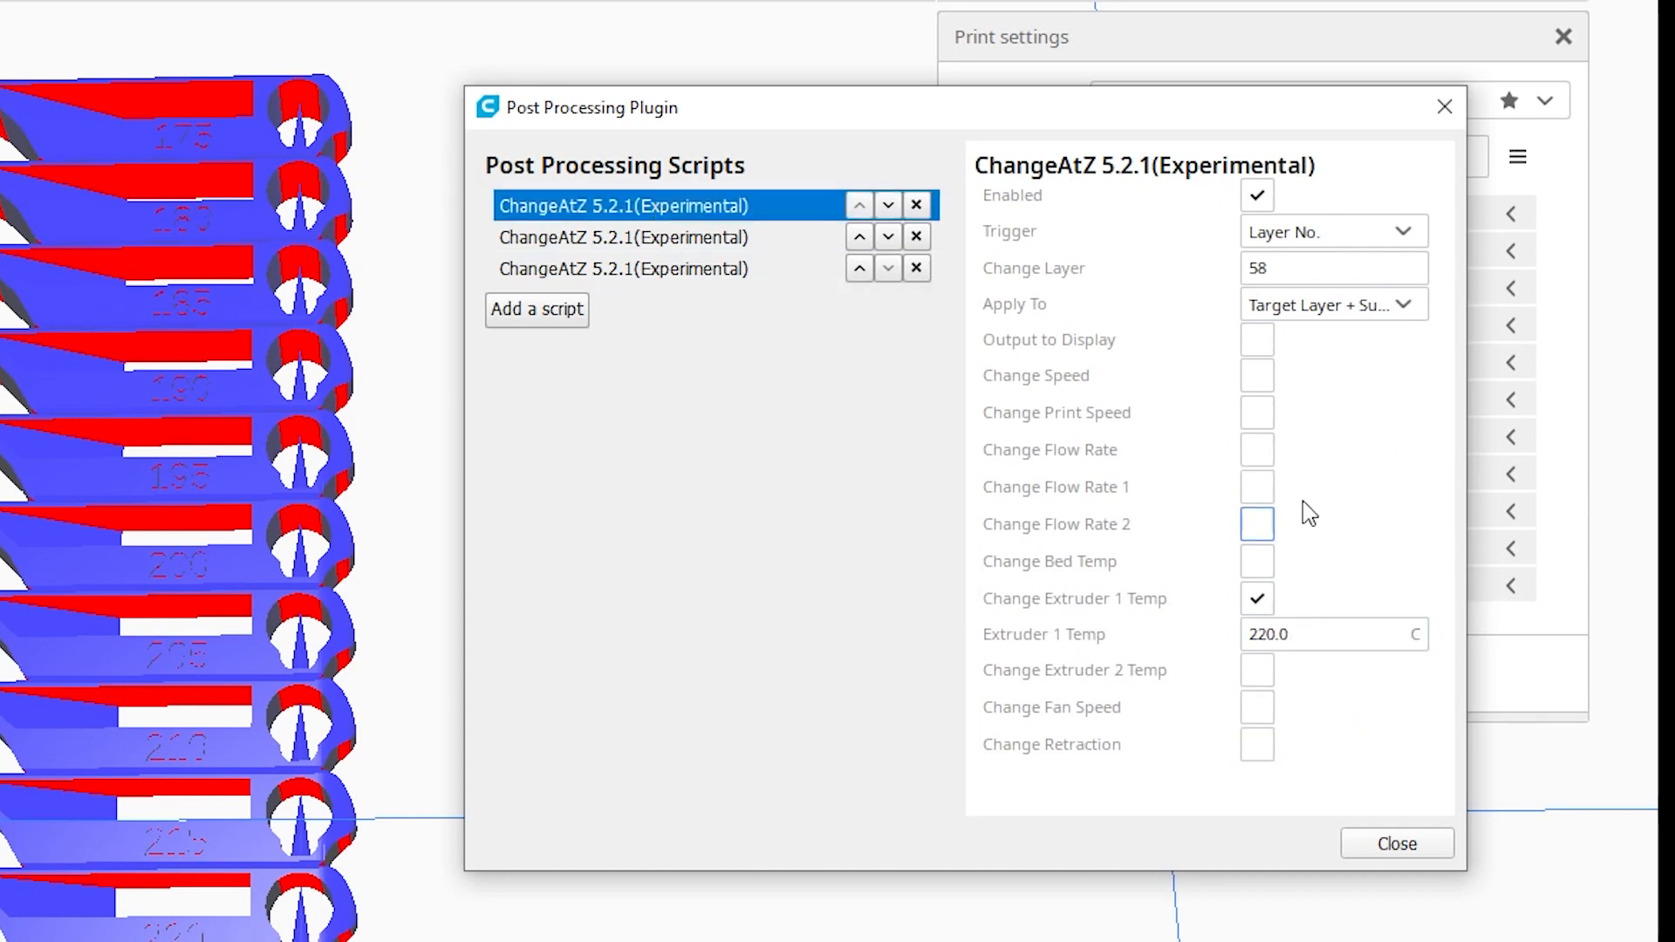
left_click(733, 237)
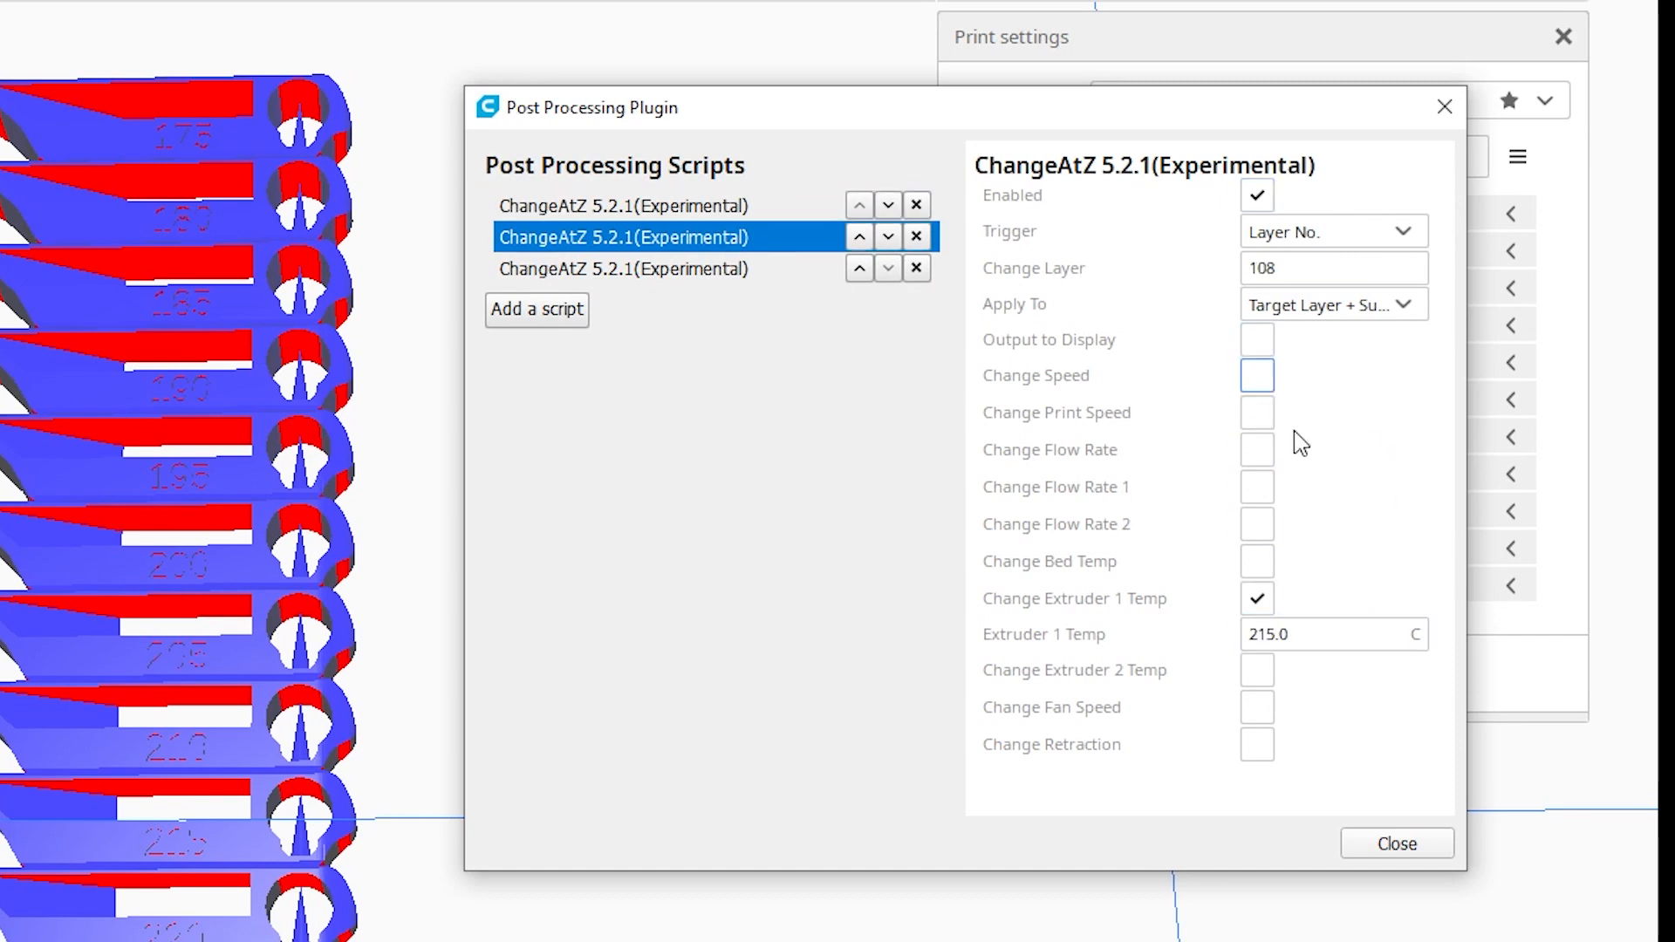
left_click(672, 270)
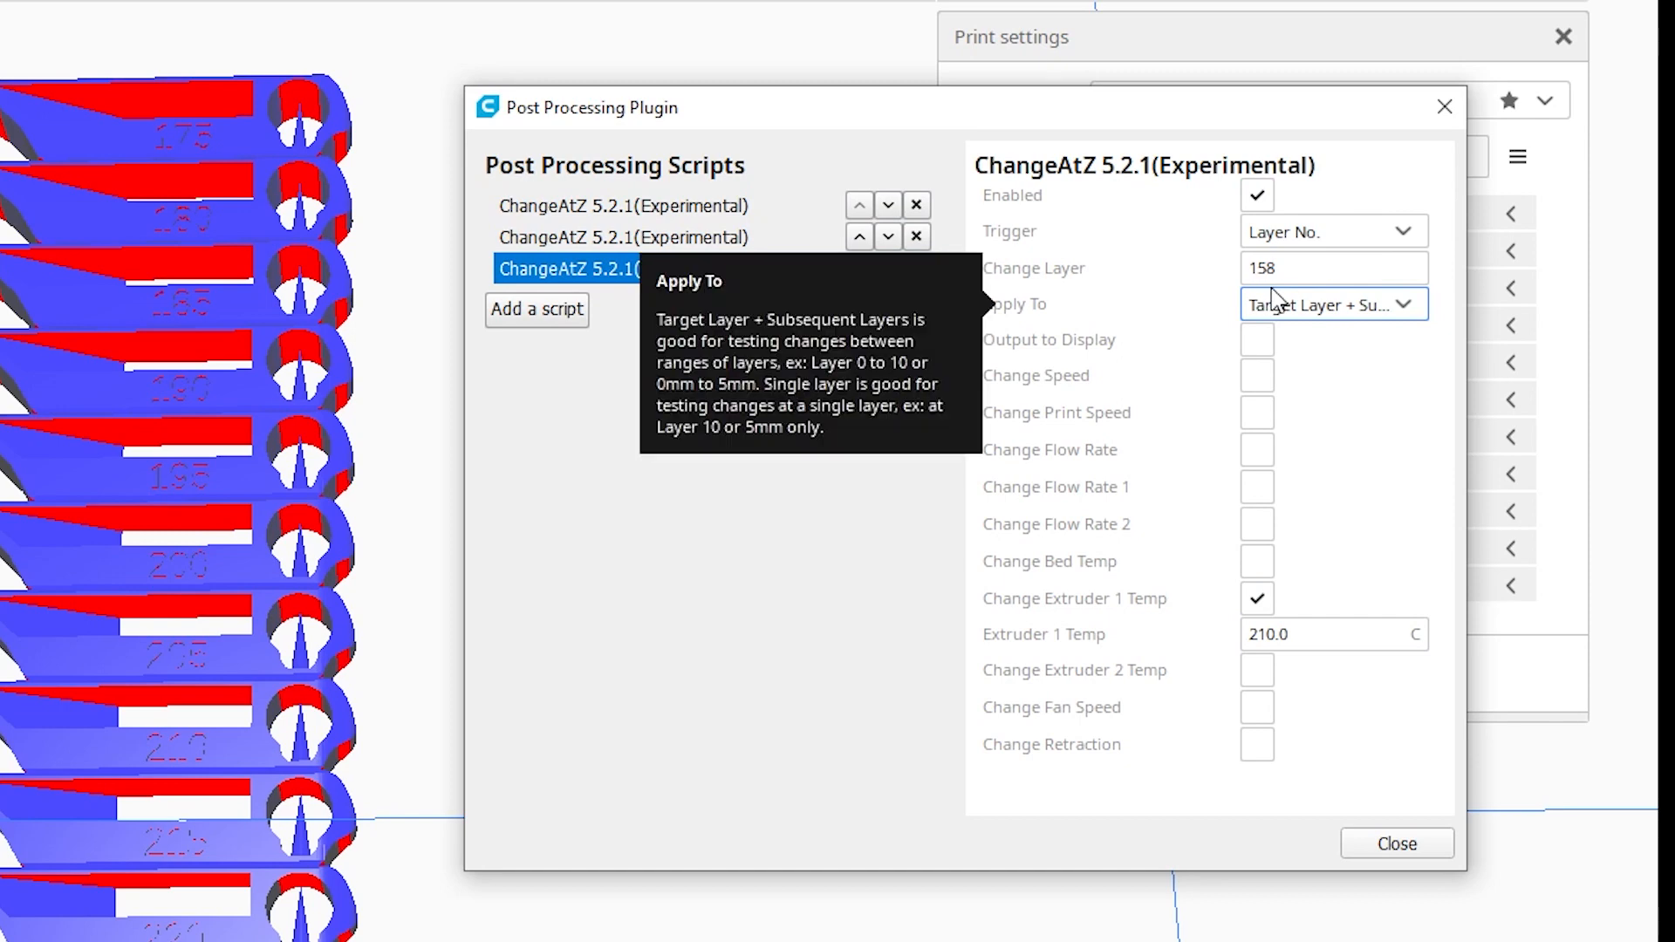
double_click(1313, 634)
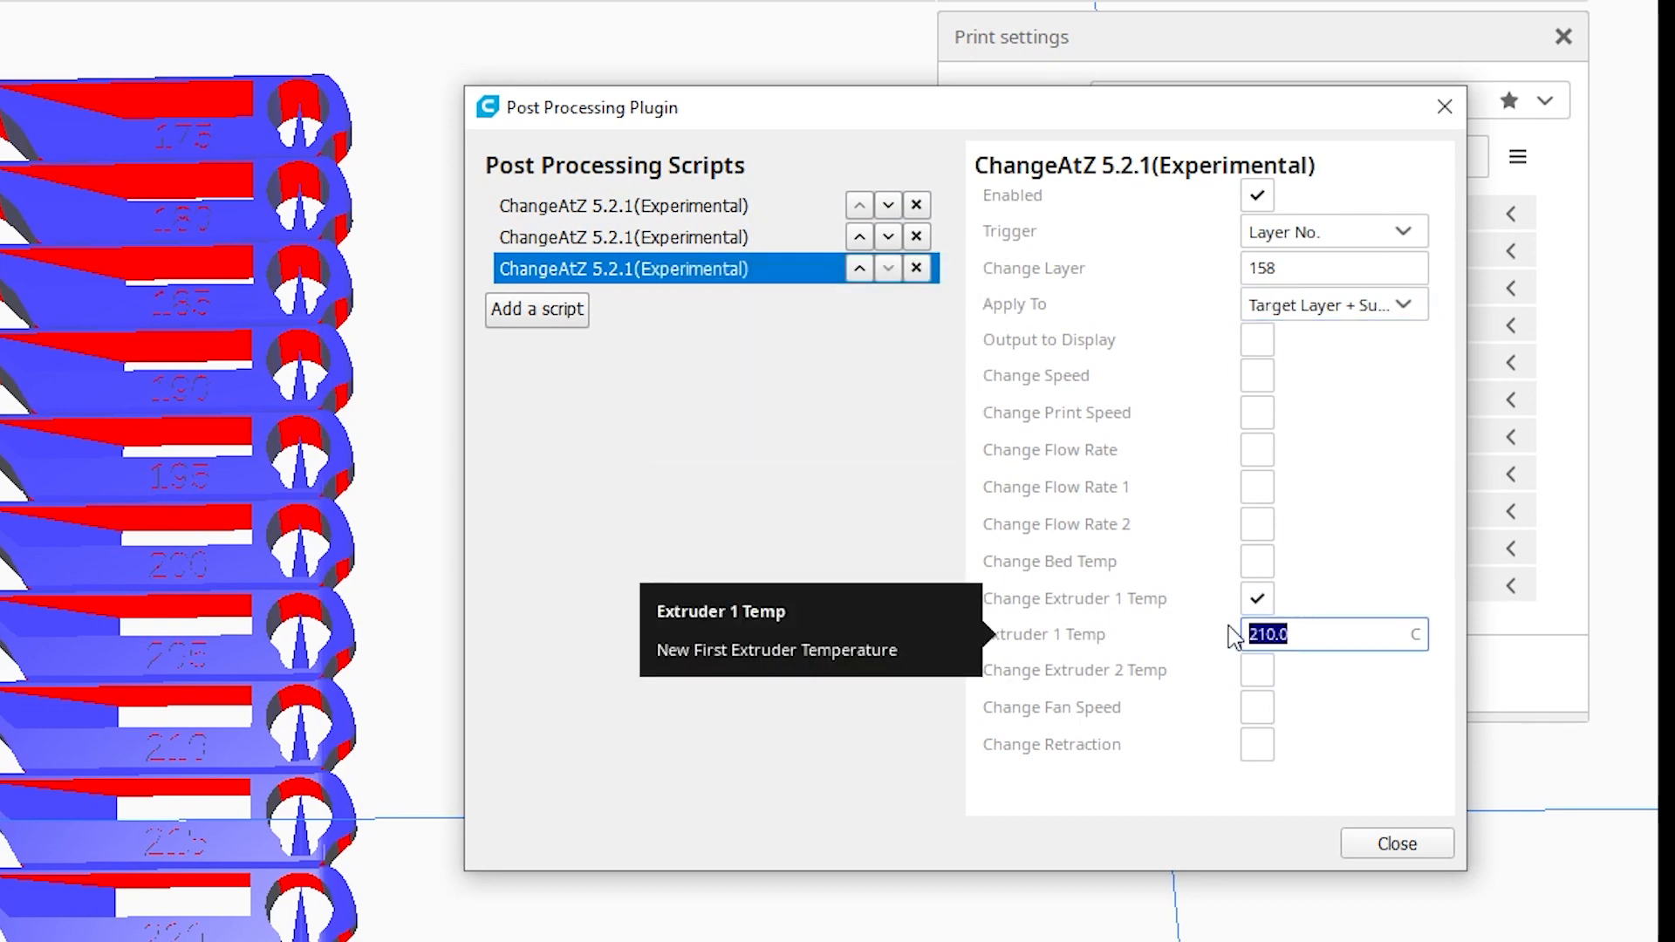
double_click(1301, 266)
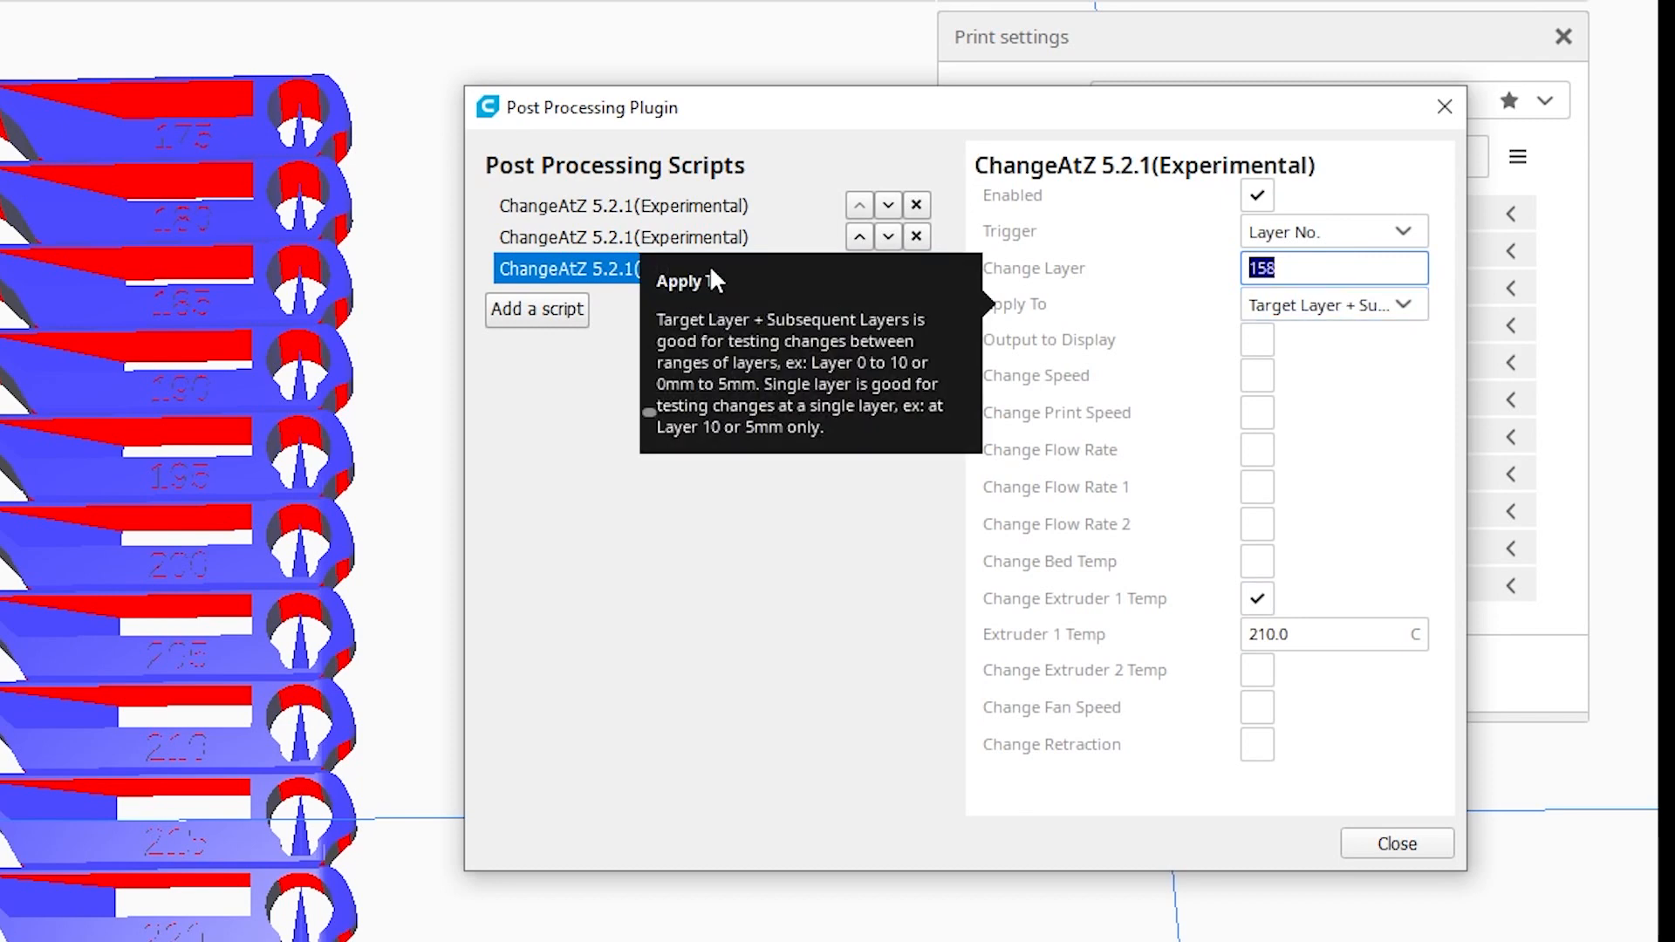
left_click(680, 212)
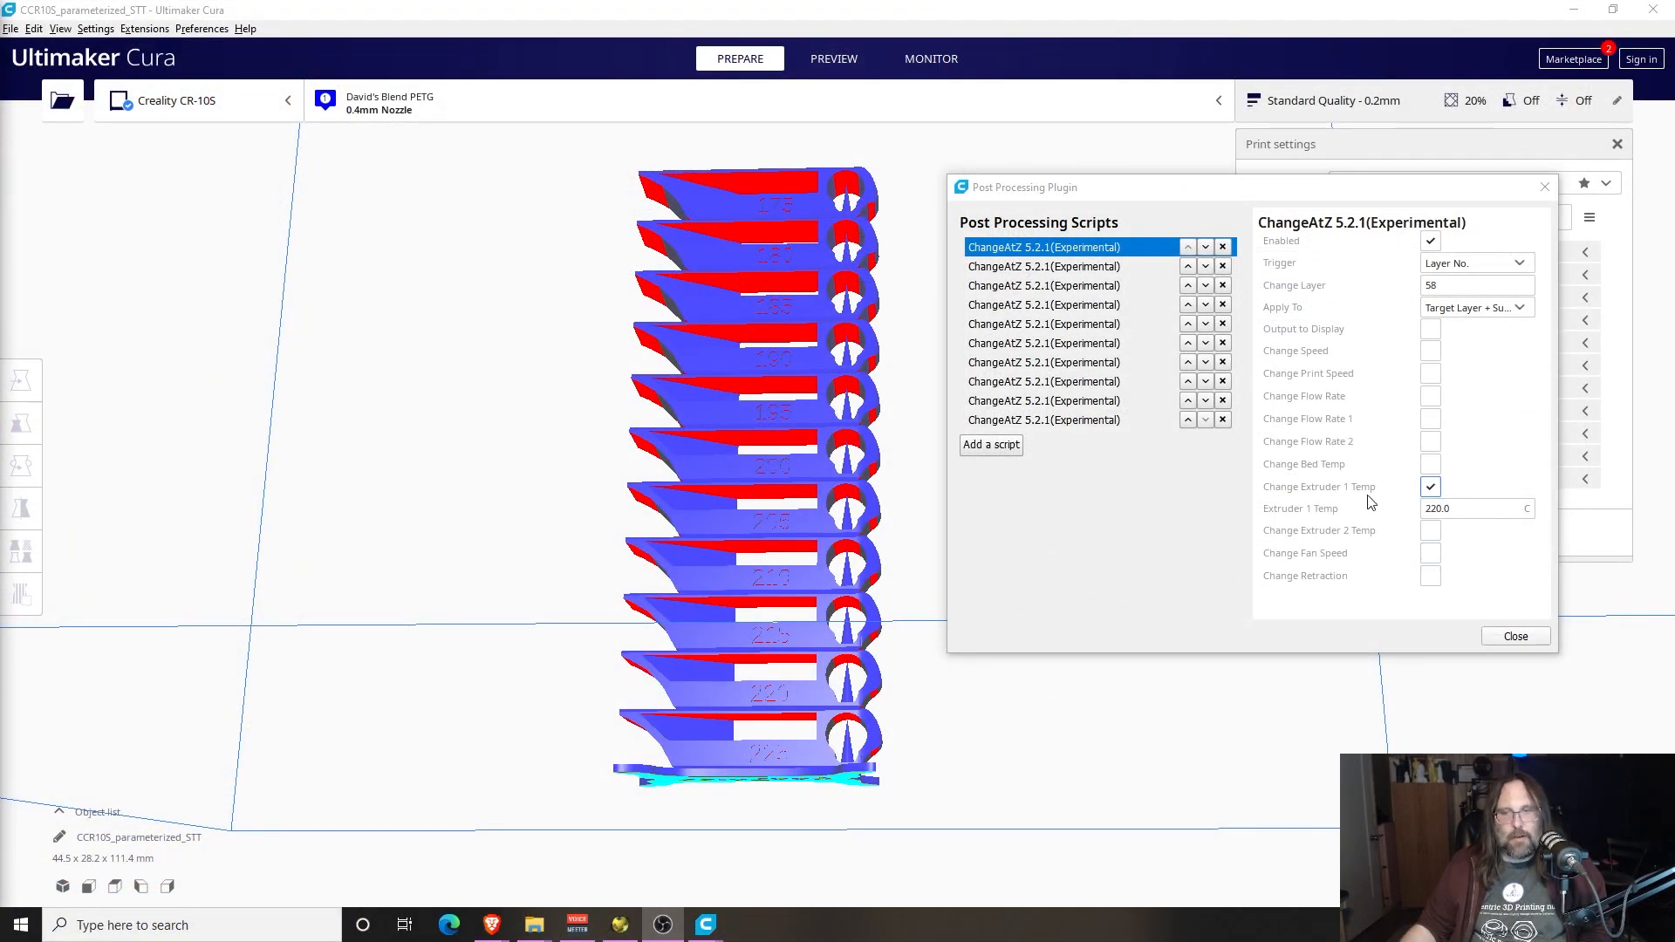
Close the post-processing scripts, reopen them to check the complete list, and close them again
left_click(1515, 637)
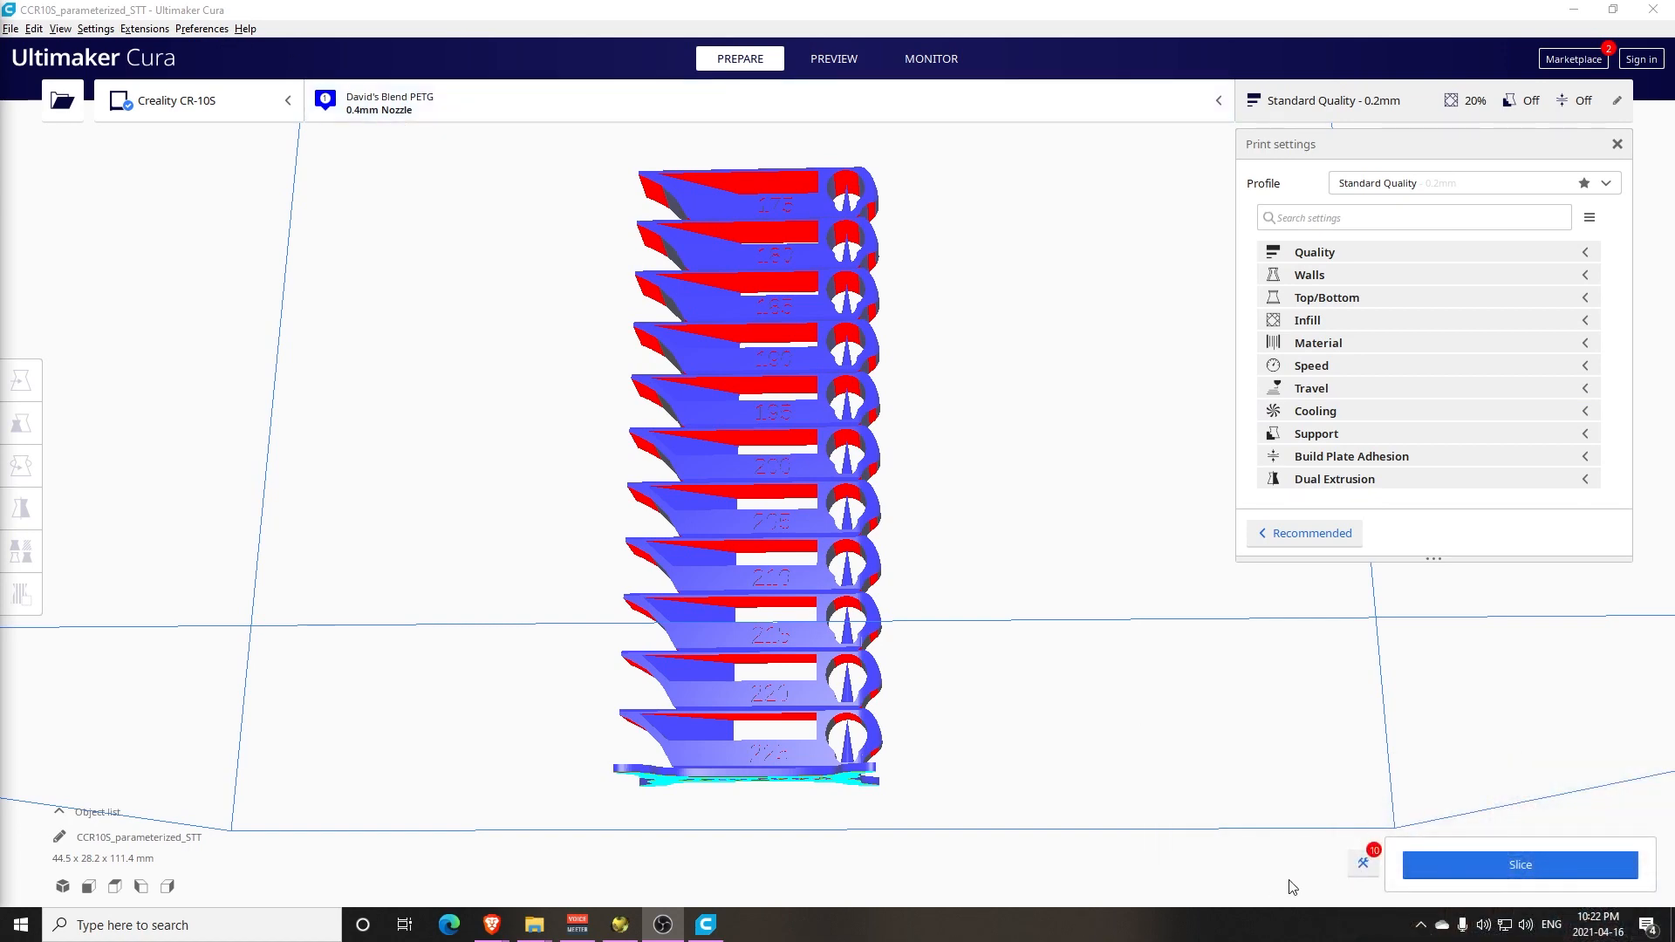
left_click(1364, 868)
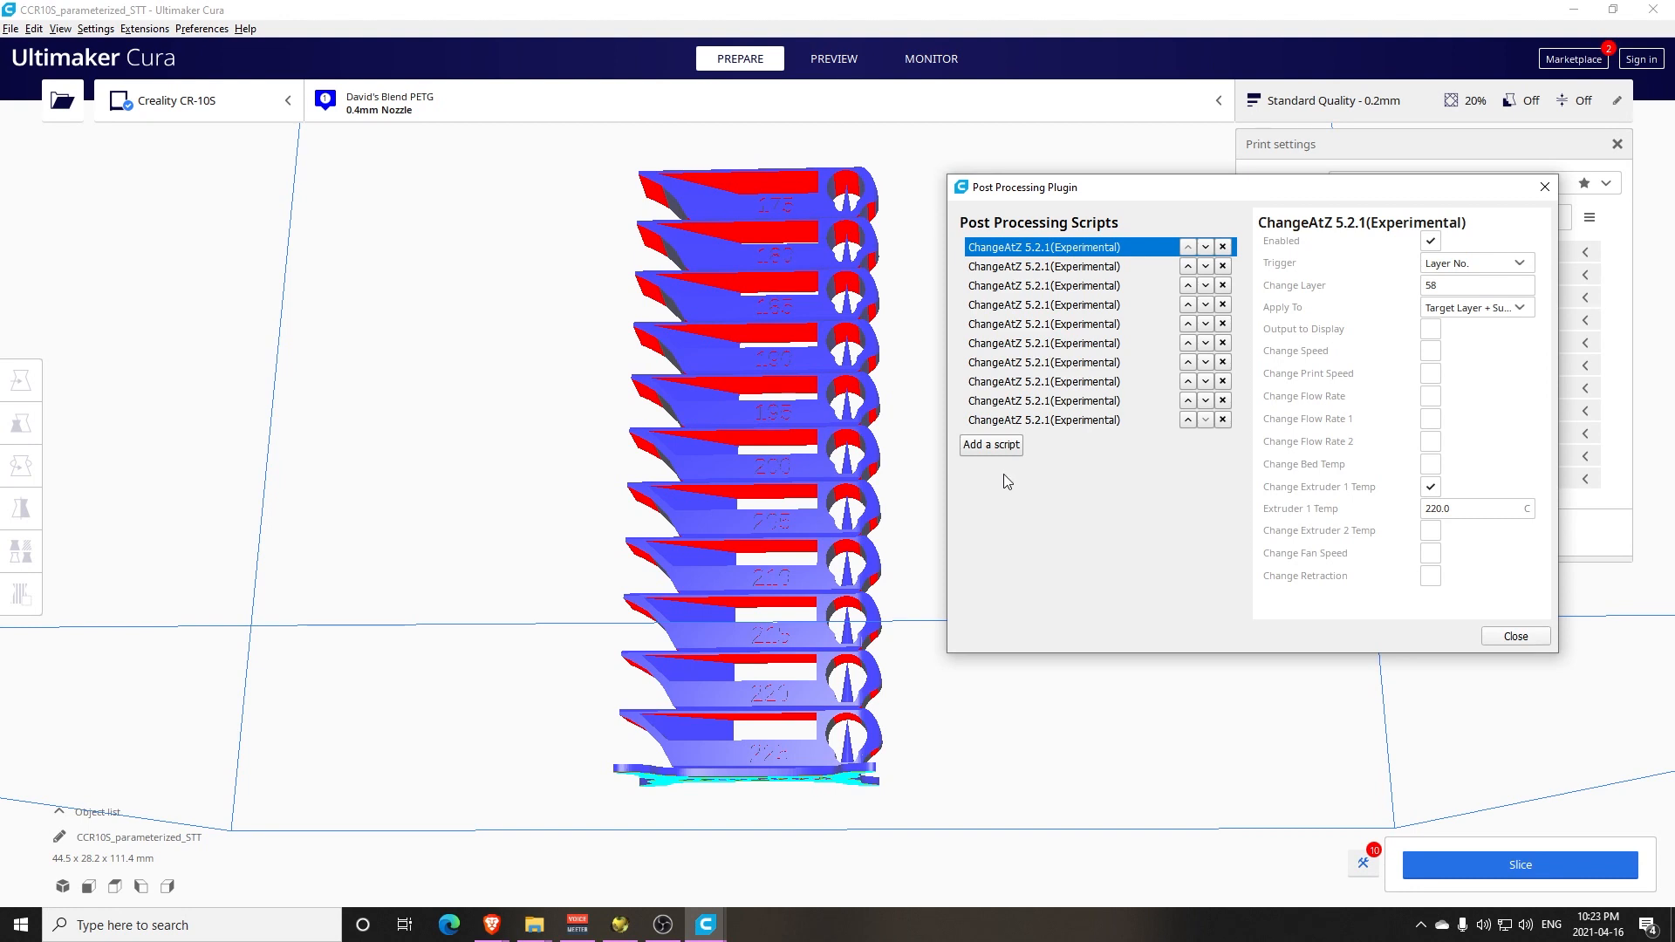
left_click(1501, 641)
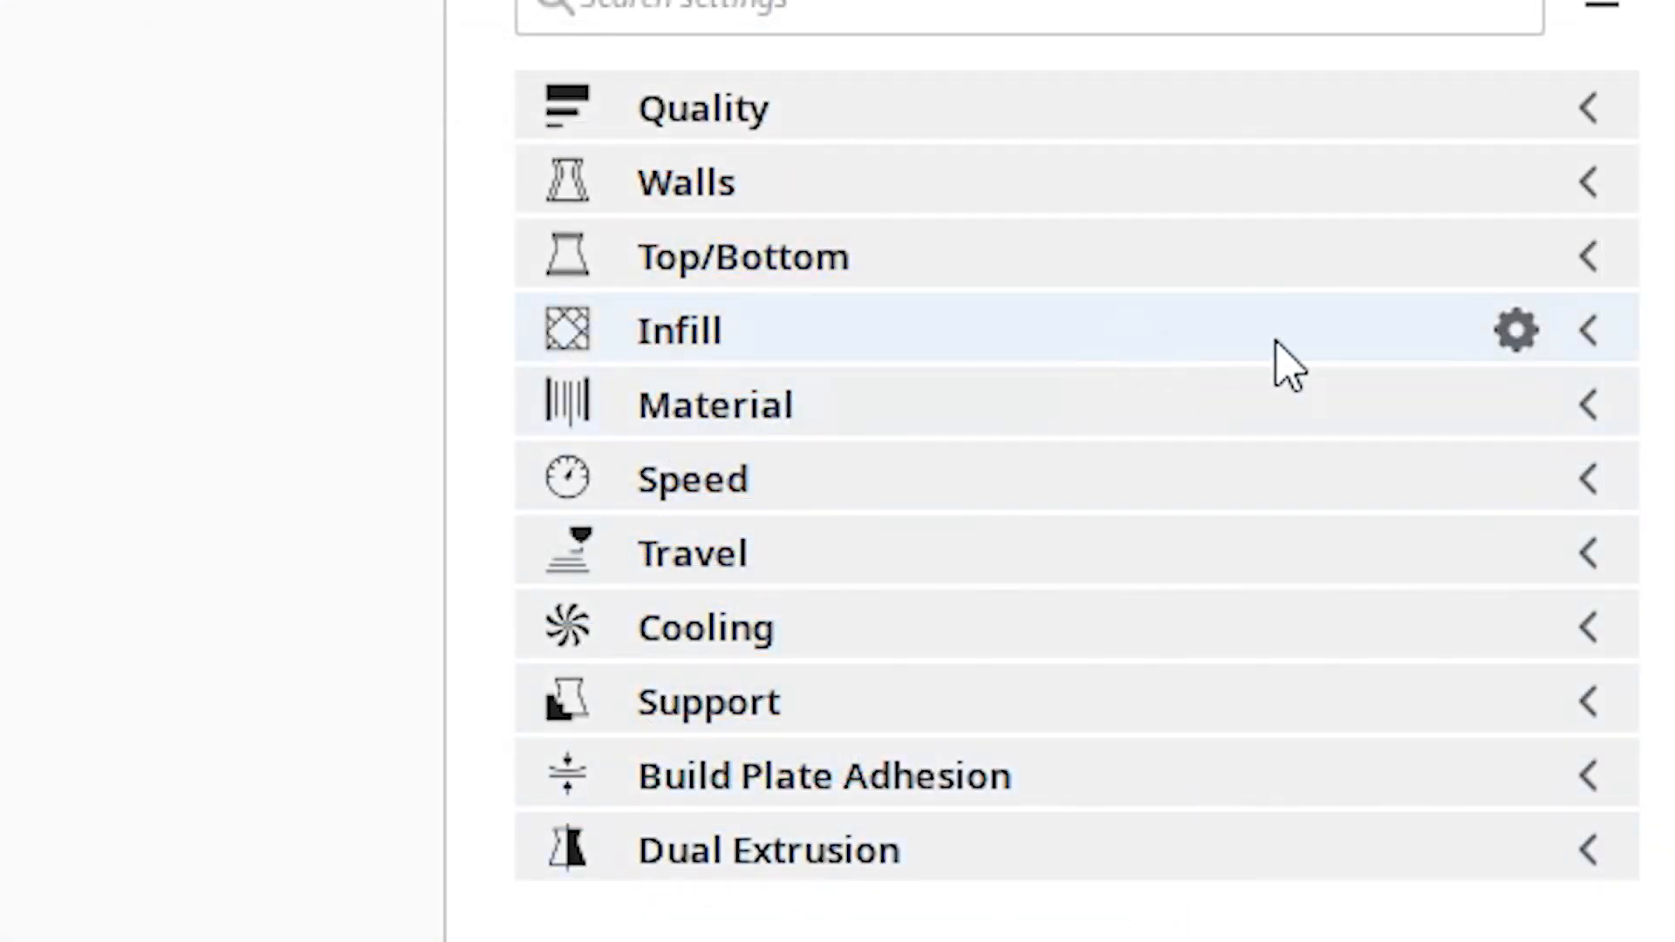
Expand the Material print settings and confirm 225 °C as the base printing temperature
left_click(1590, 410)
left_click_drag(1360, 478, 1271, 479)
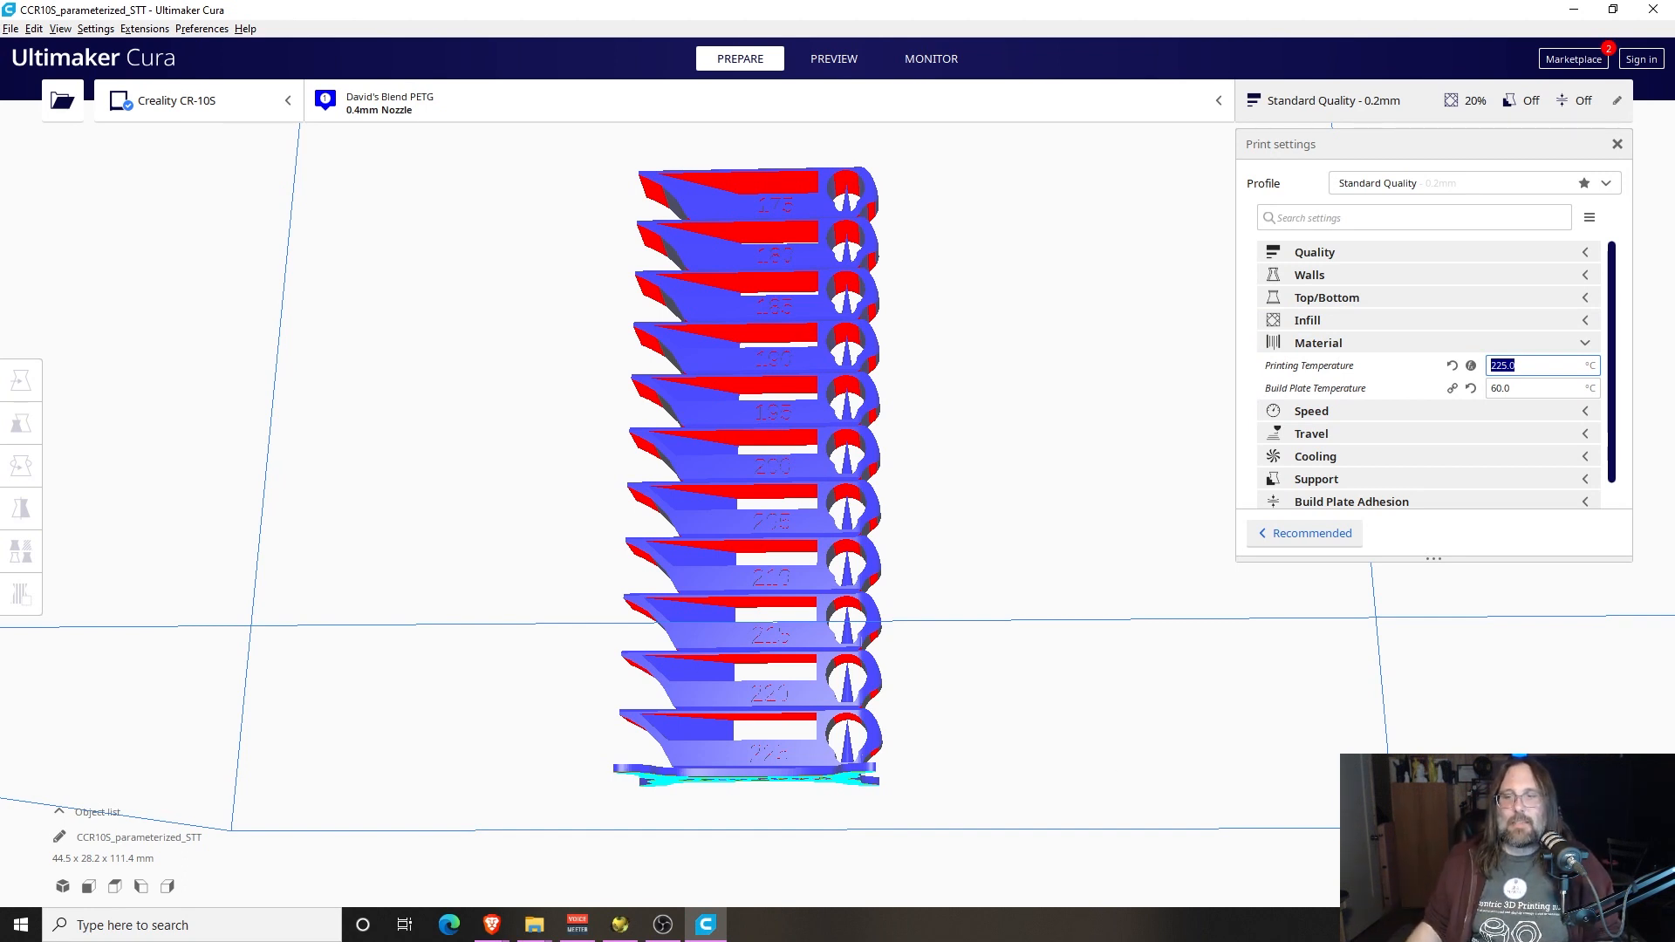
key("Return")
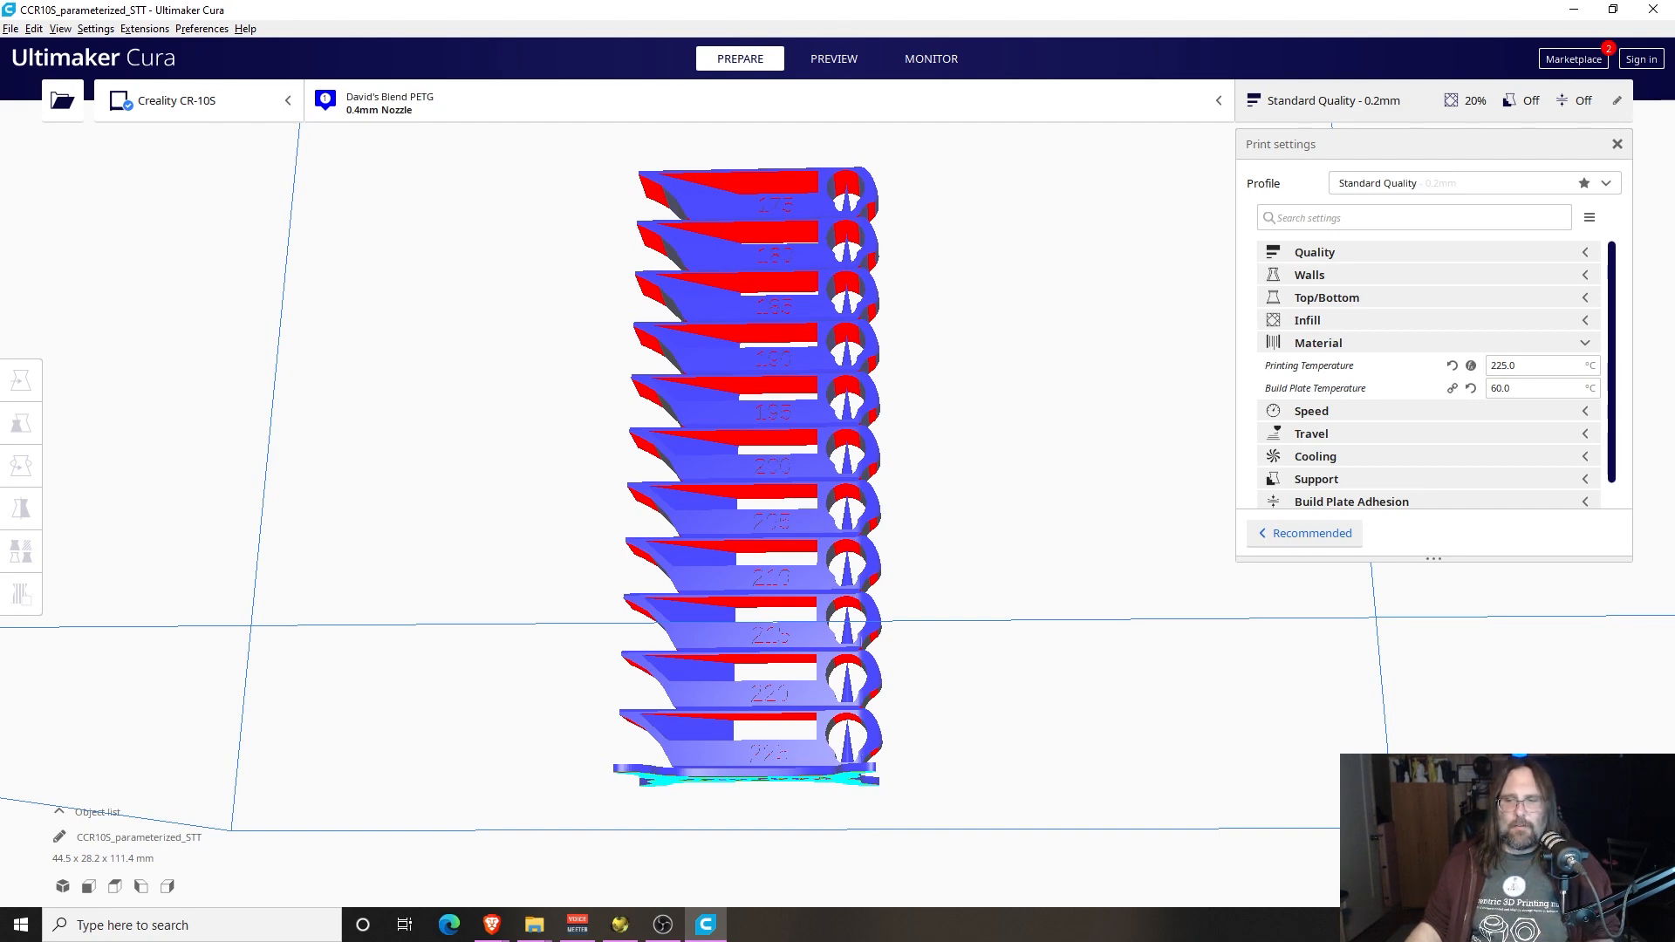
Save the sliced temperature tower to the user folder as CCR10S_parameterized_STT.gcode
left_click(1568, 873)
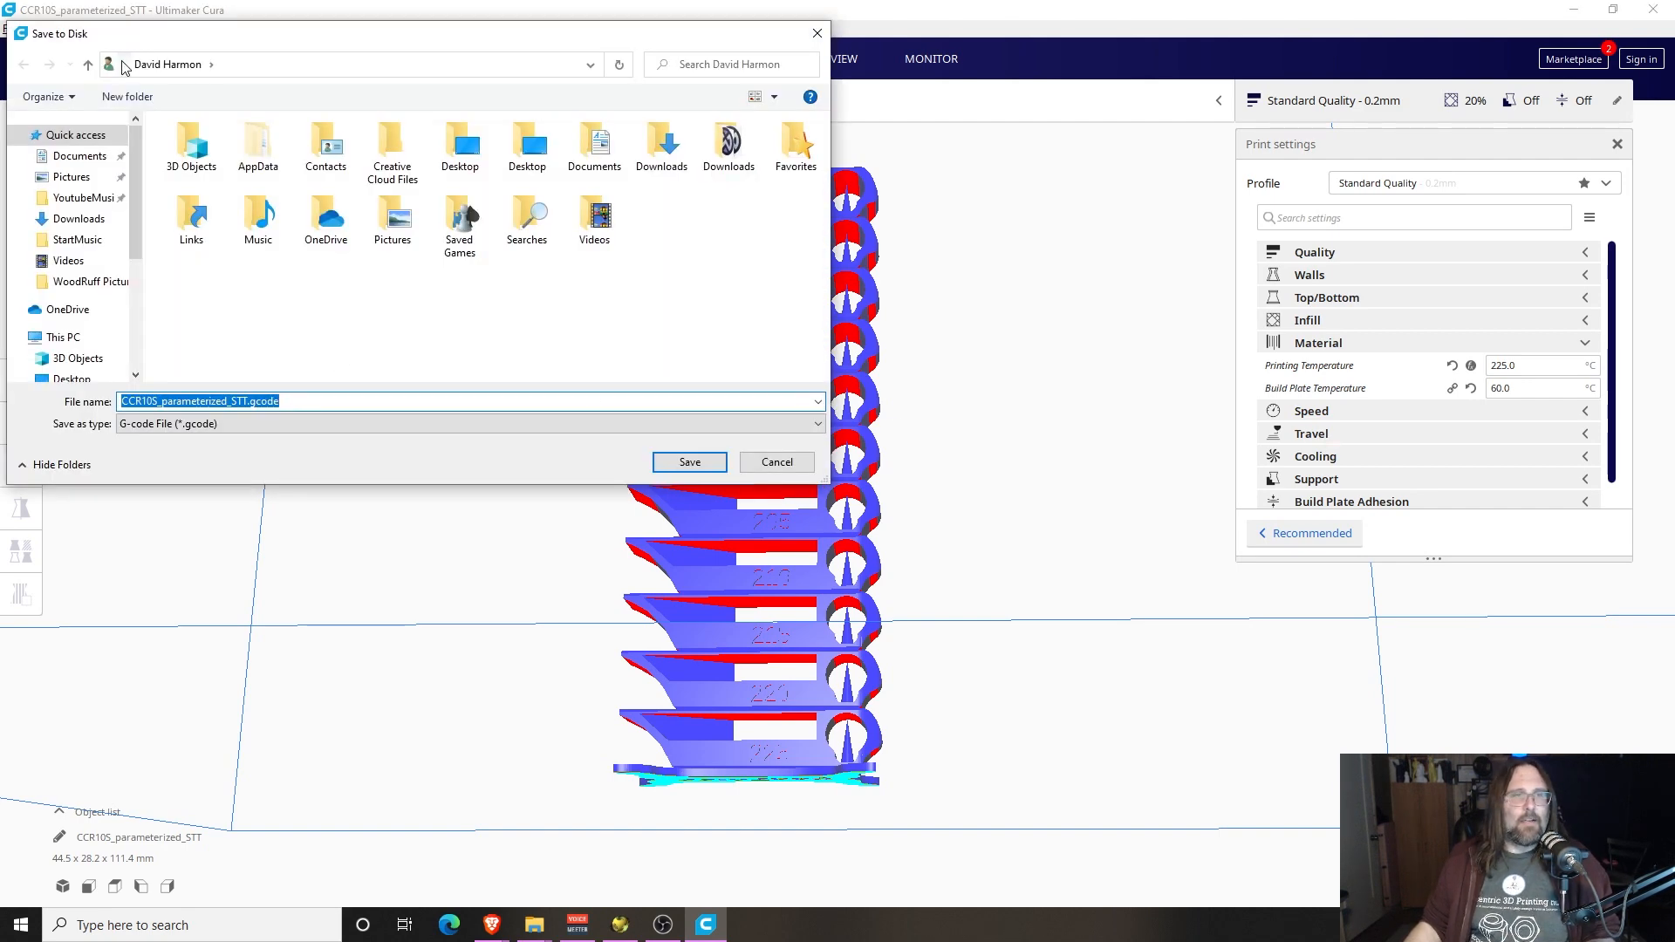
left_click(689, 463)
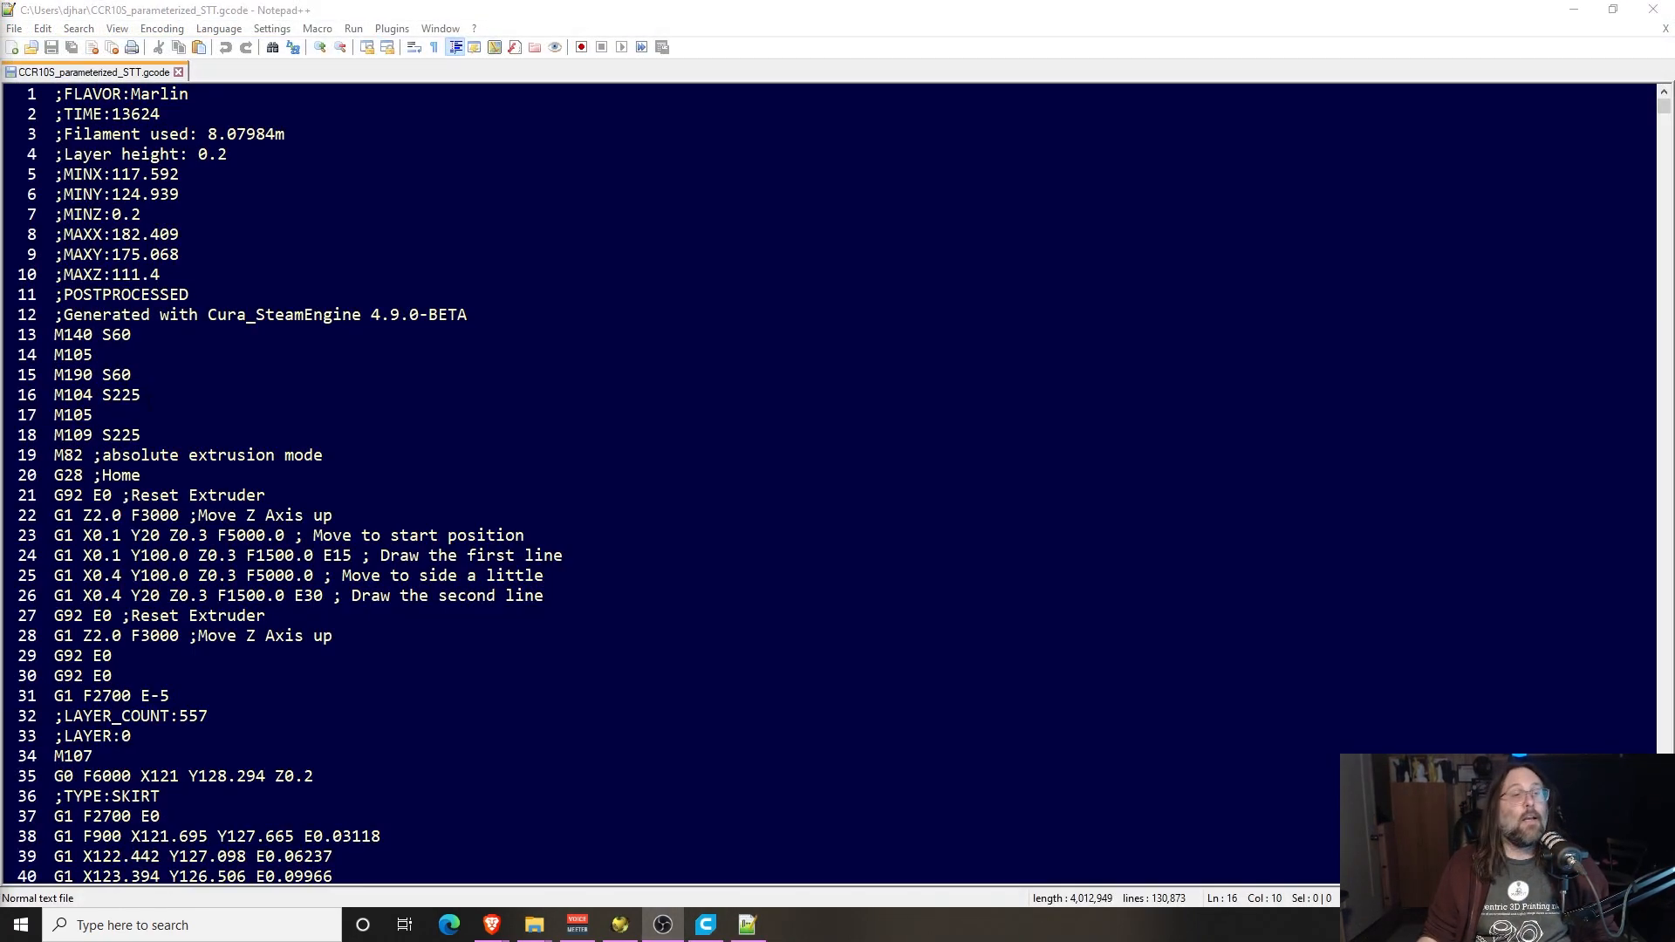
In Notepad++, highlight the initial M104 and M109 nozzle temperature commands near the start of the saved G-code
left_click_drag(58, 415, 62, 395)
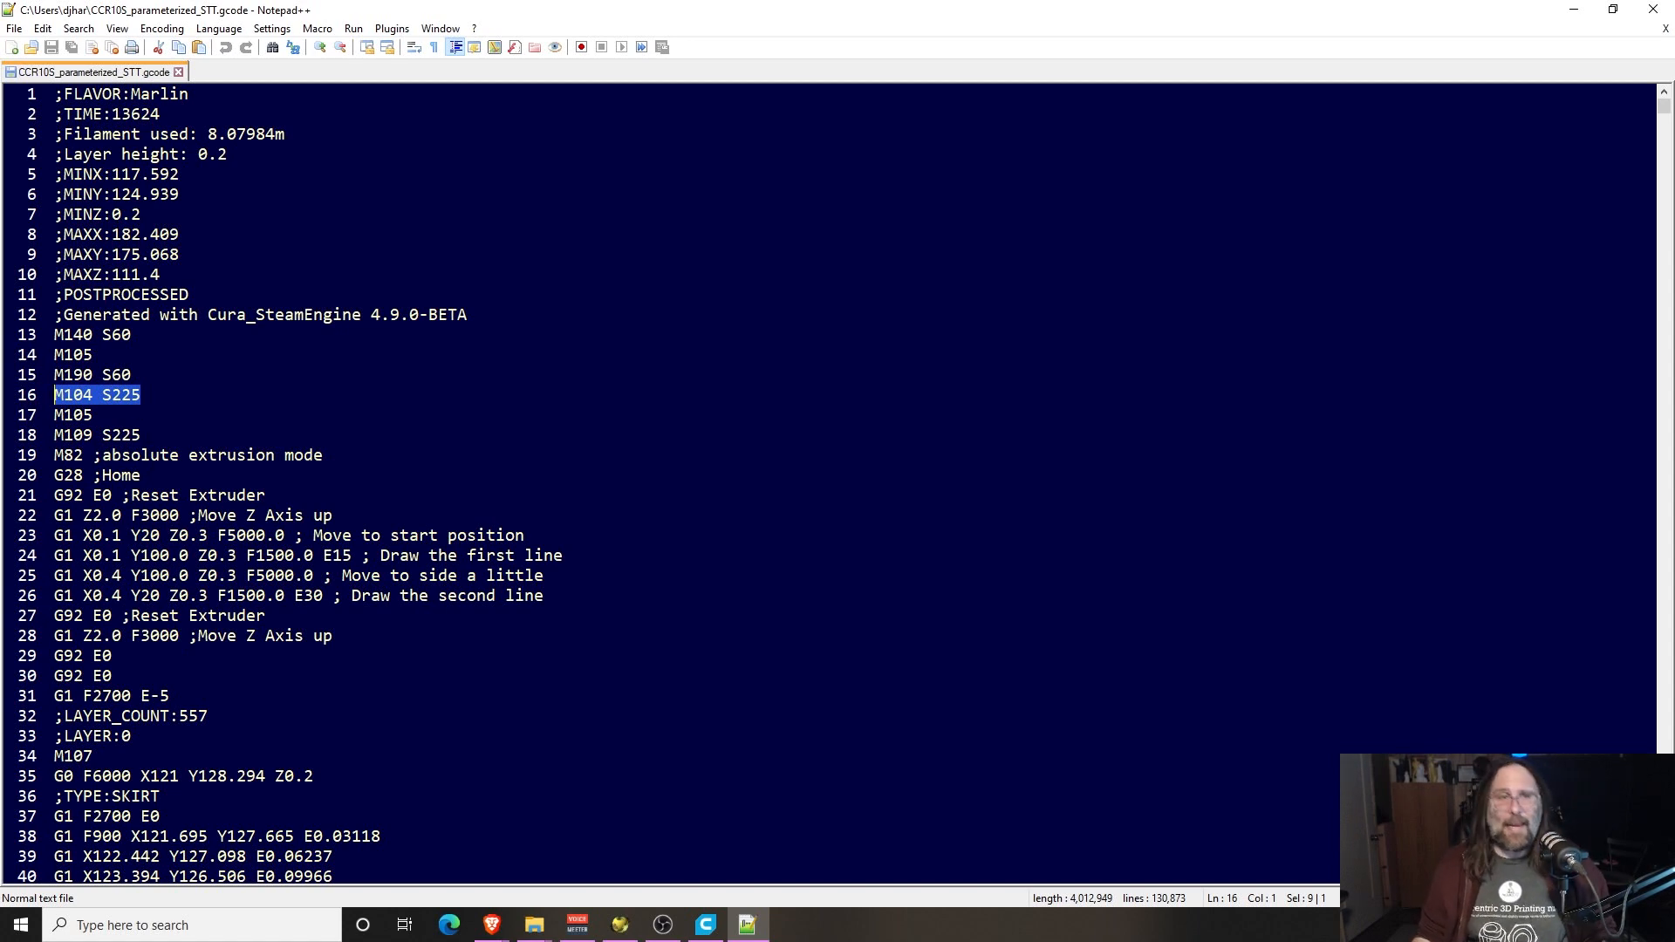
mouse_move(54, 434)
left_mouse_down()
mouse_move(121, 434)
mouse_move(59, 435)
left_mouse_up()
left_click(121, 435)
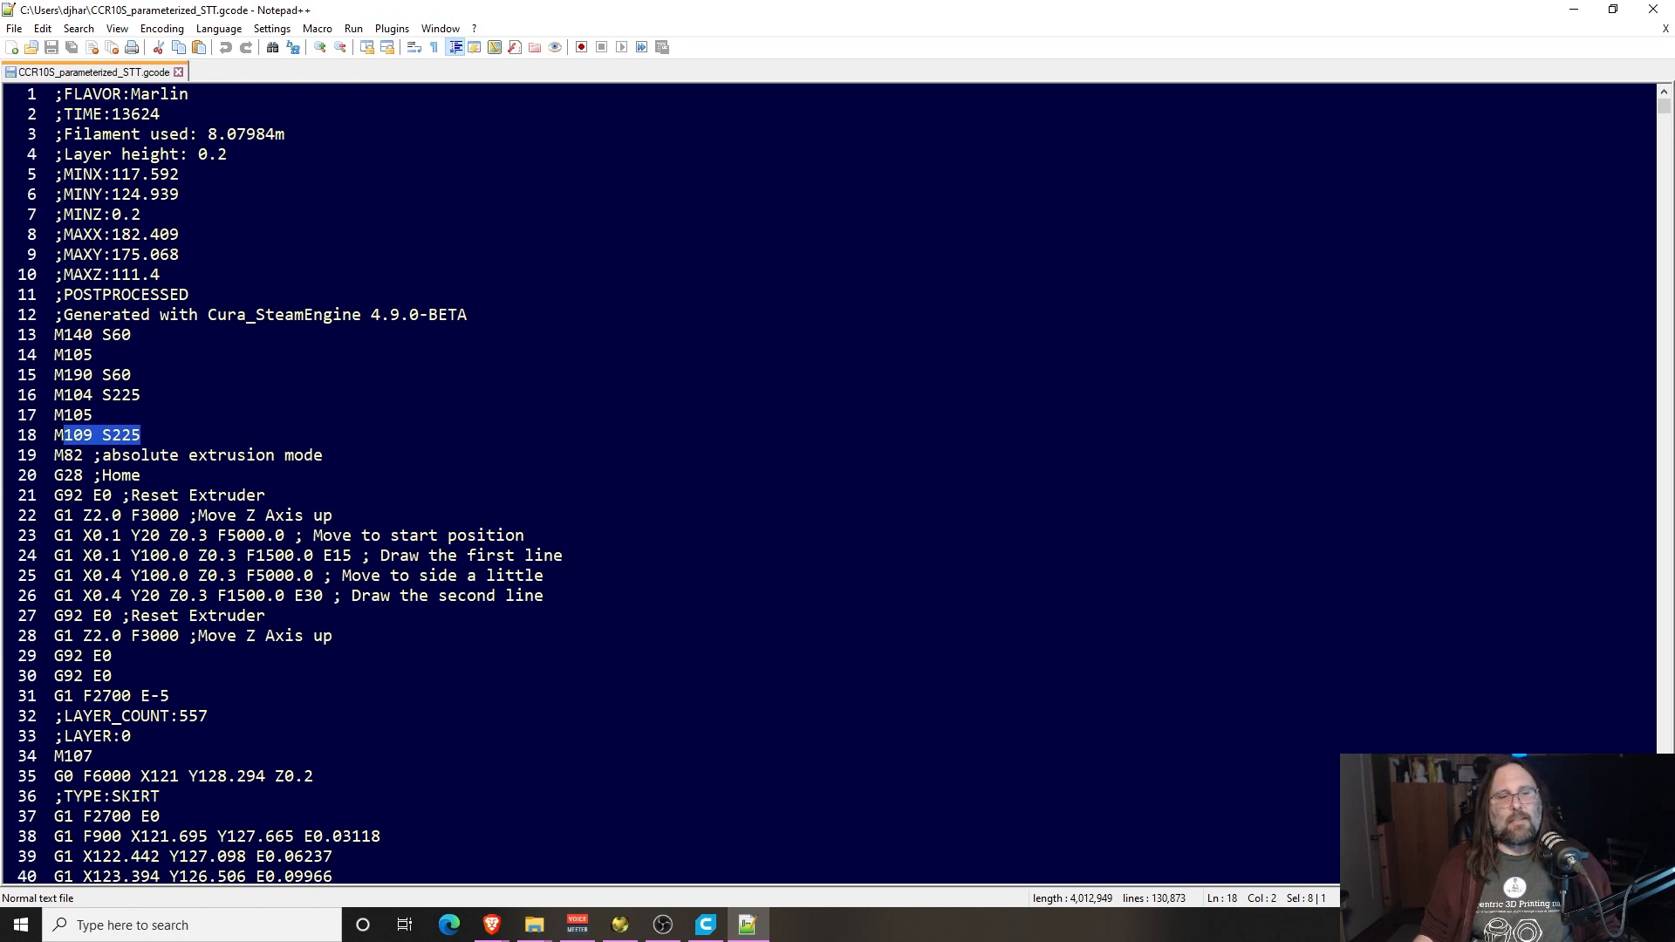
Search the G-code for ";LAYER:58", starting from the highlighted layer 0 marker, to check the first temperature change
left_click_drag(131, 736, 54, 735)
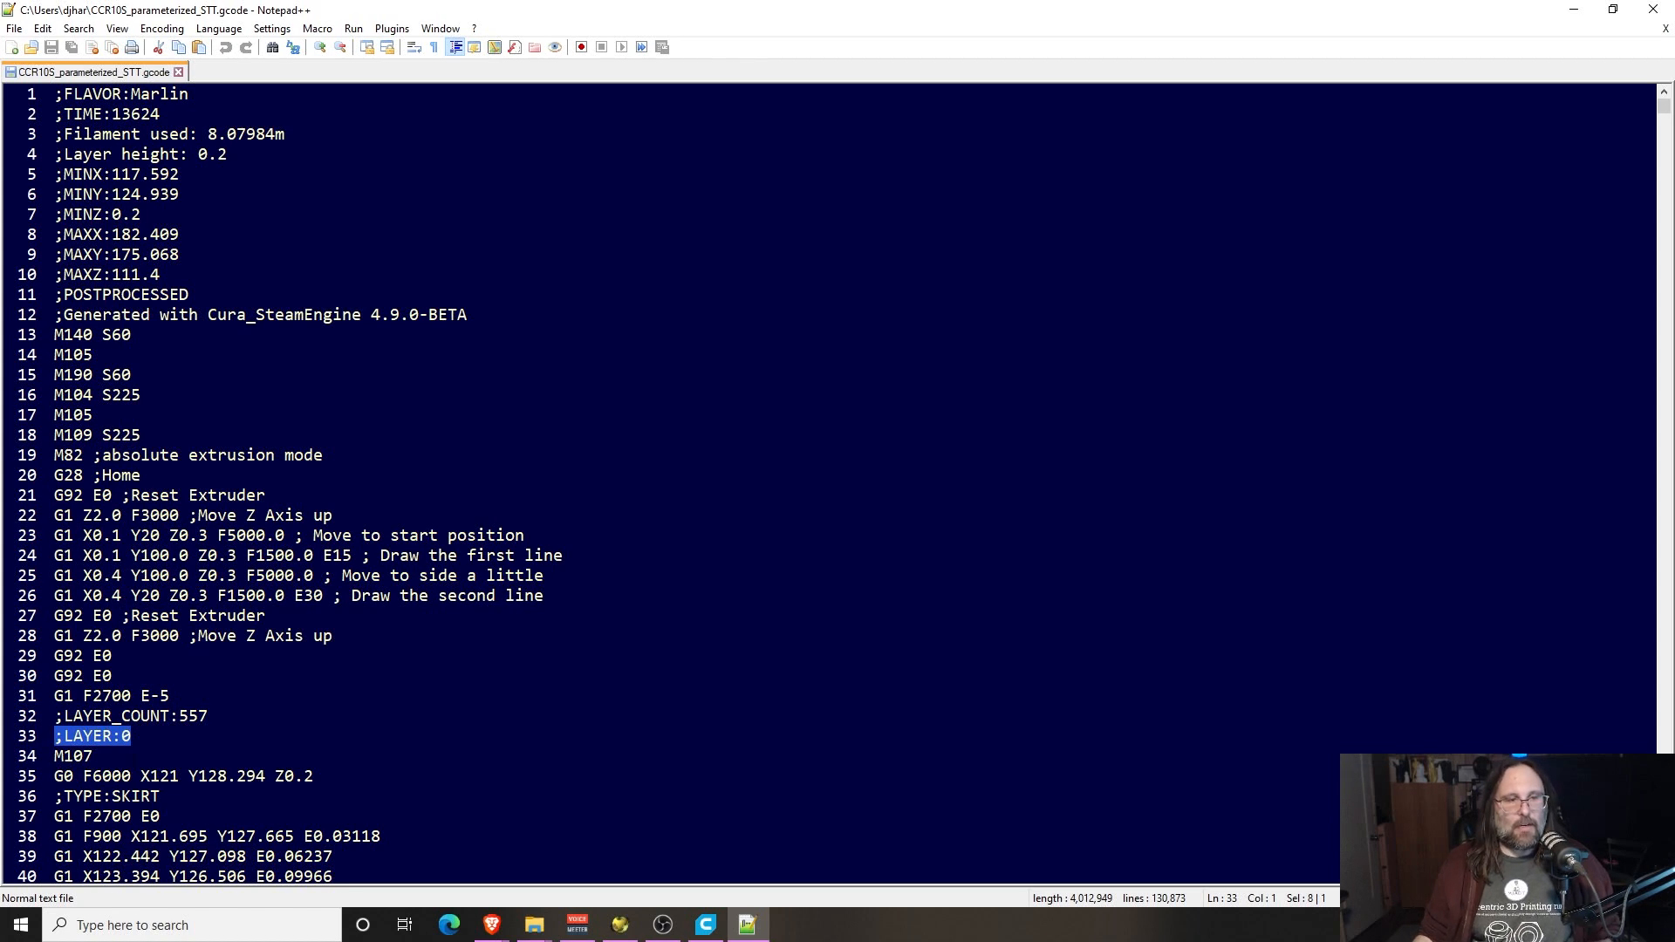
key("ctrl+f")
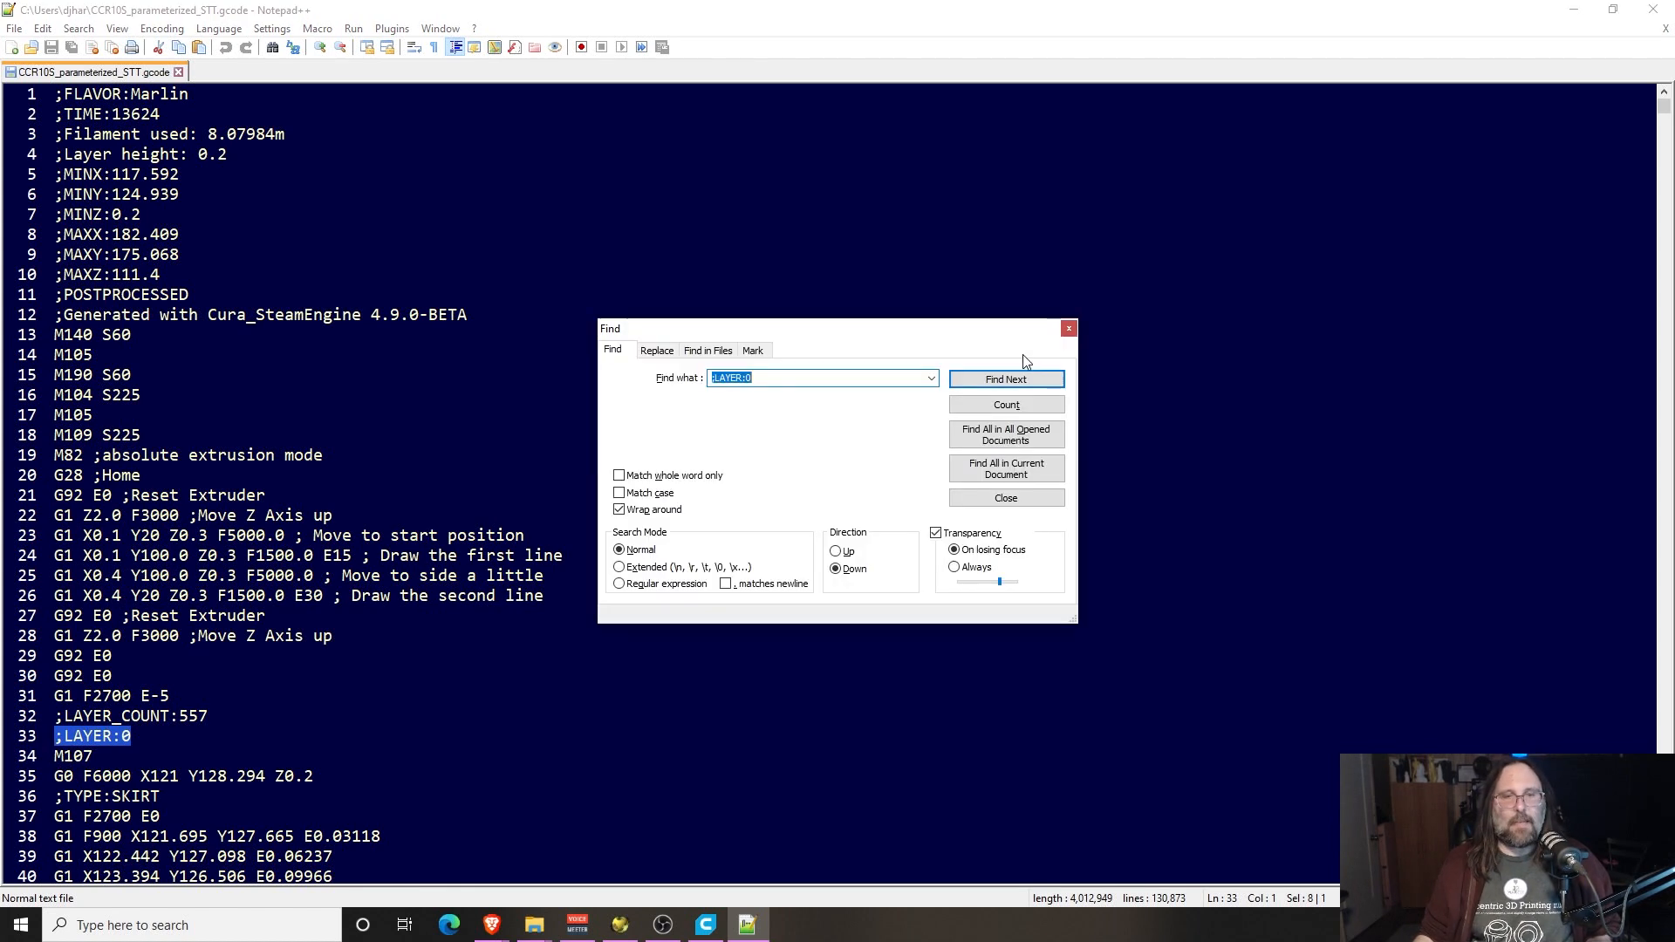
left_click(788, 384)
key("BackSpace")
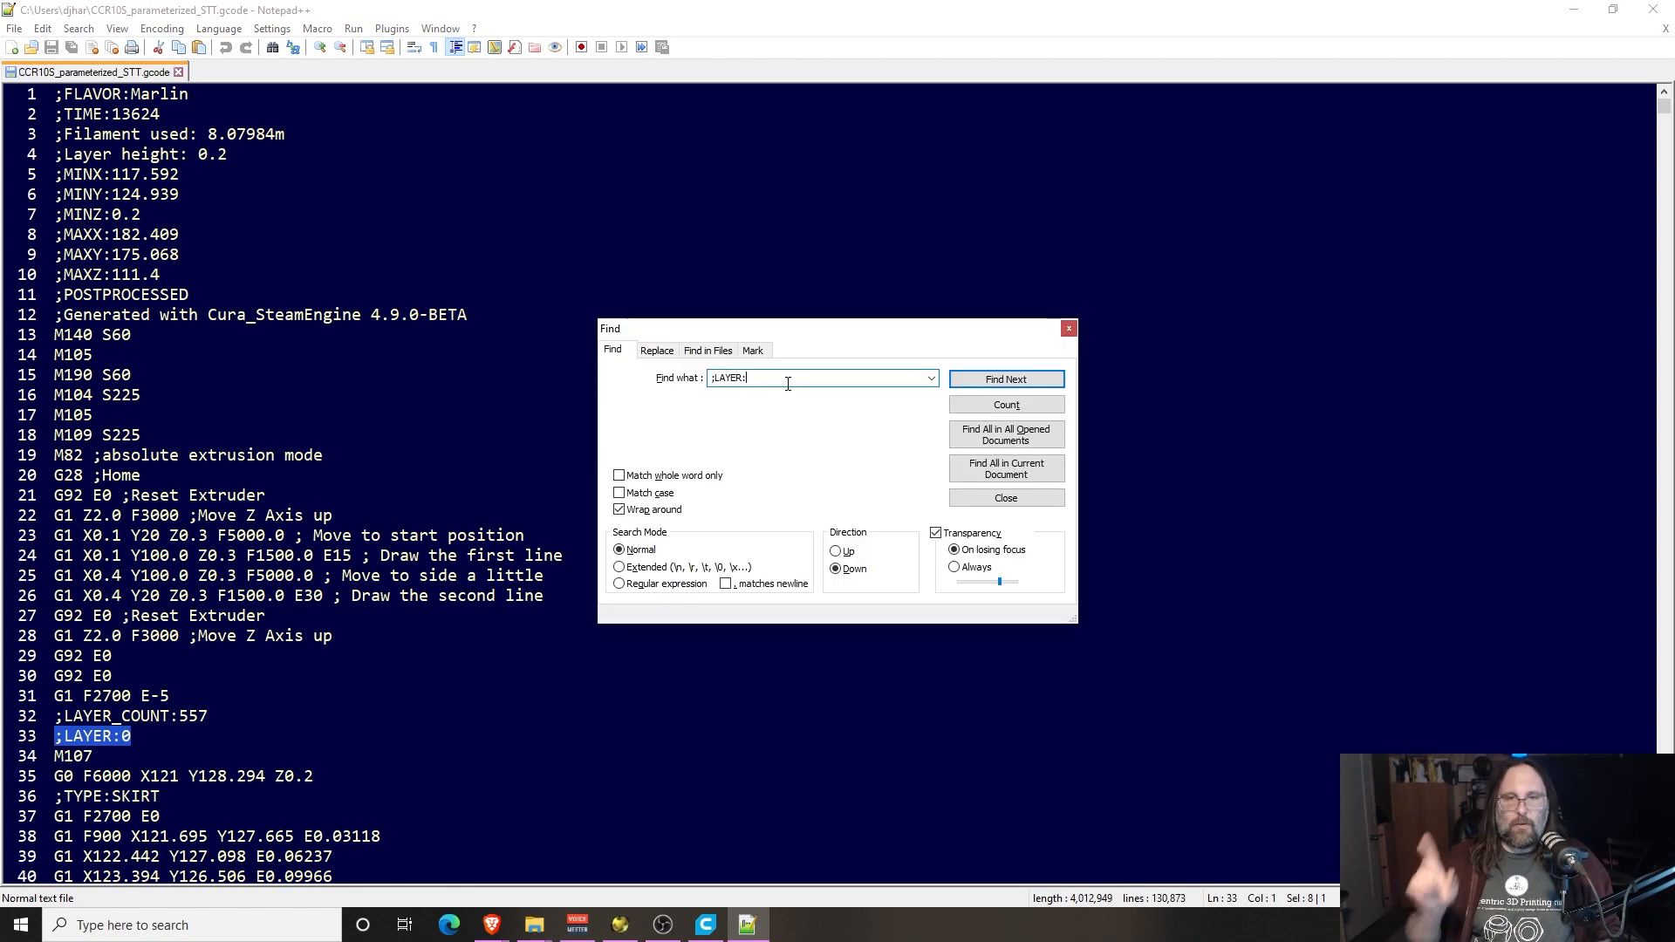
type("58")
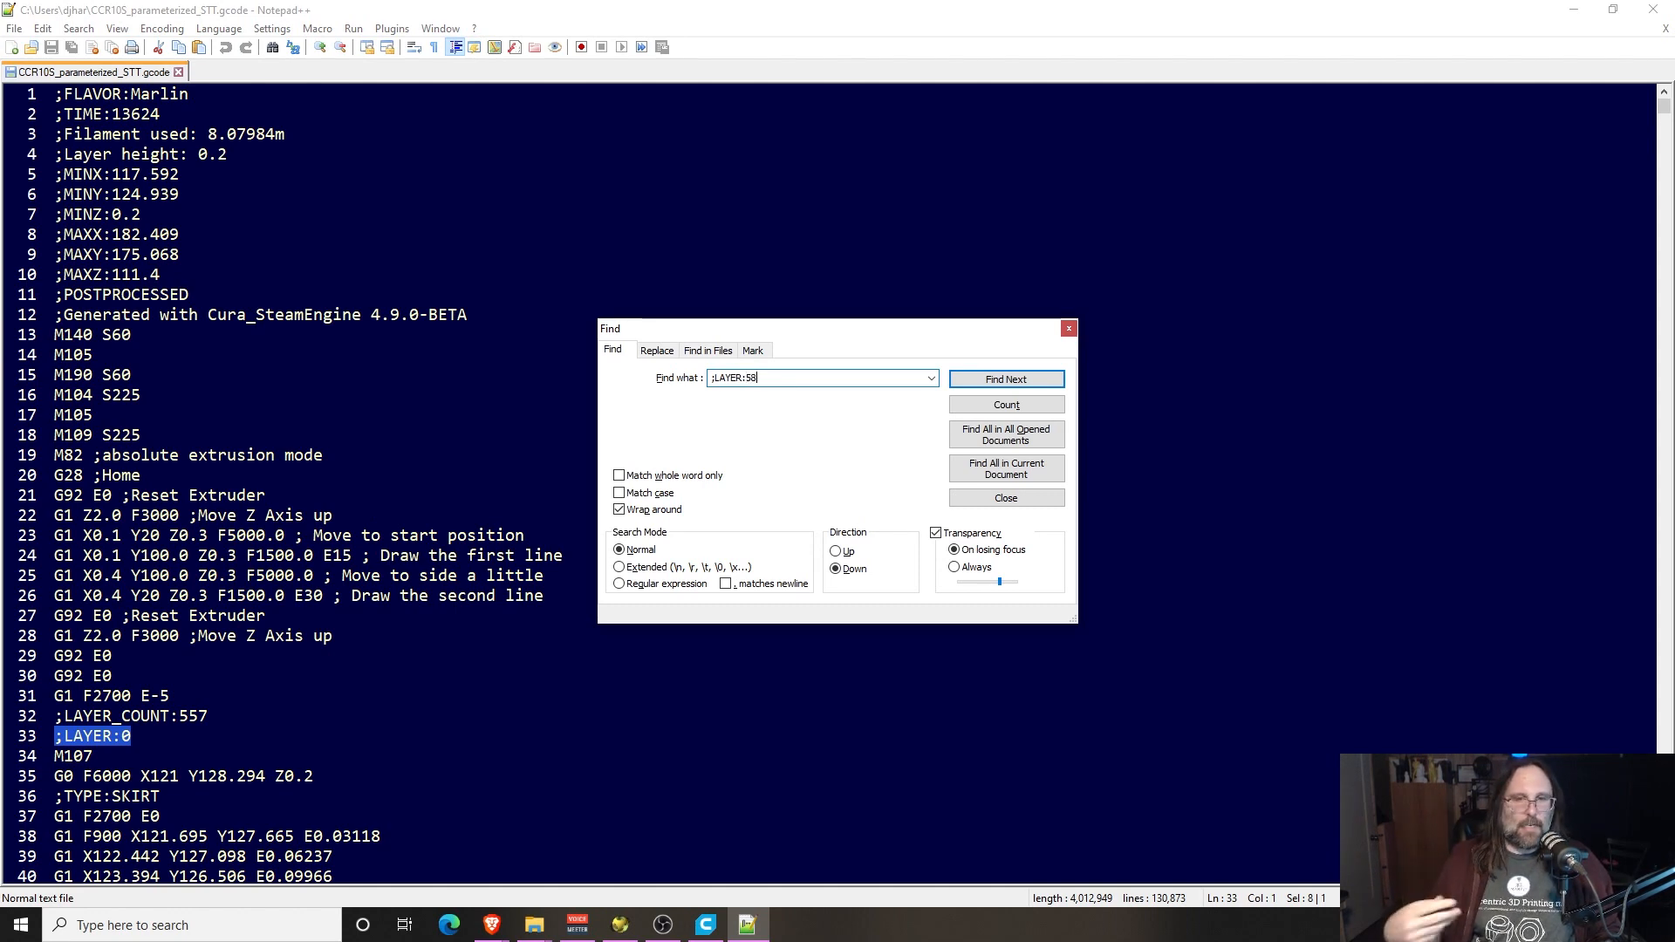
key("Return")
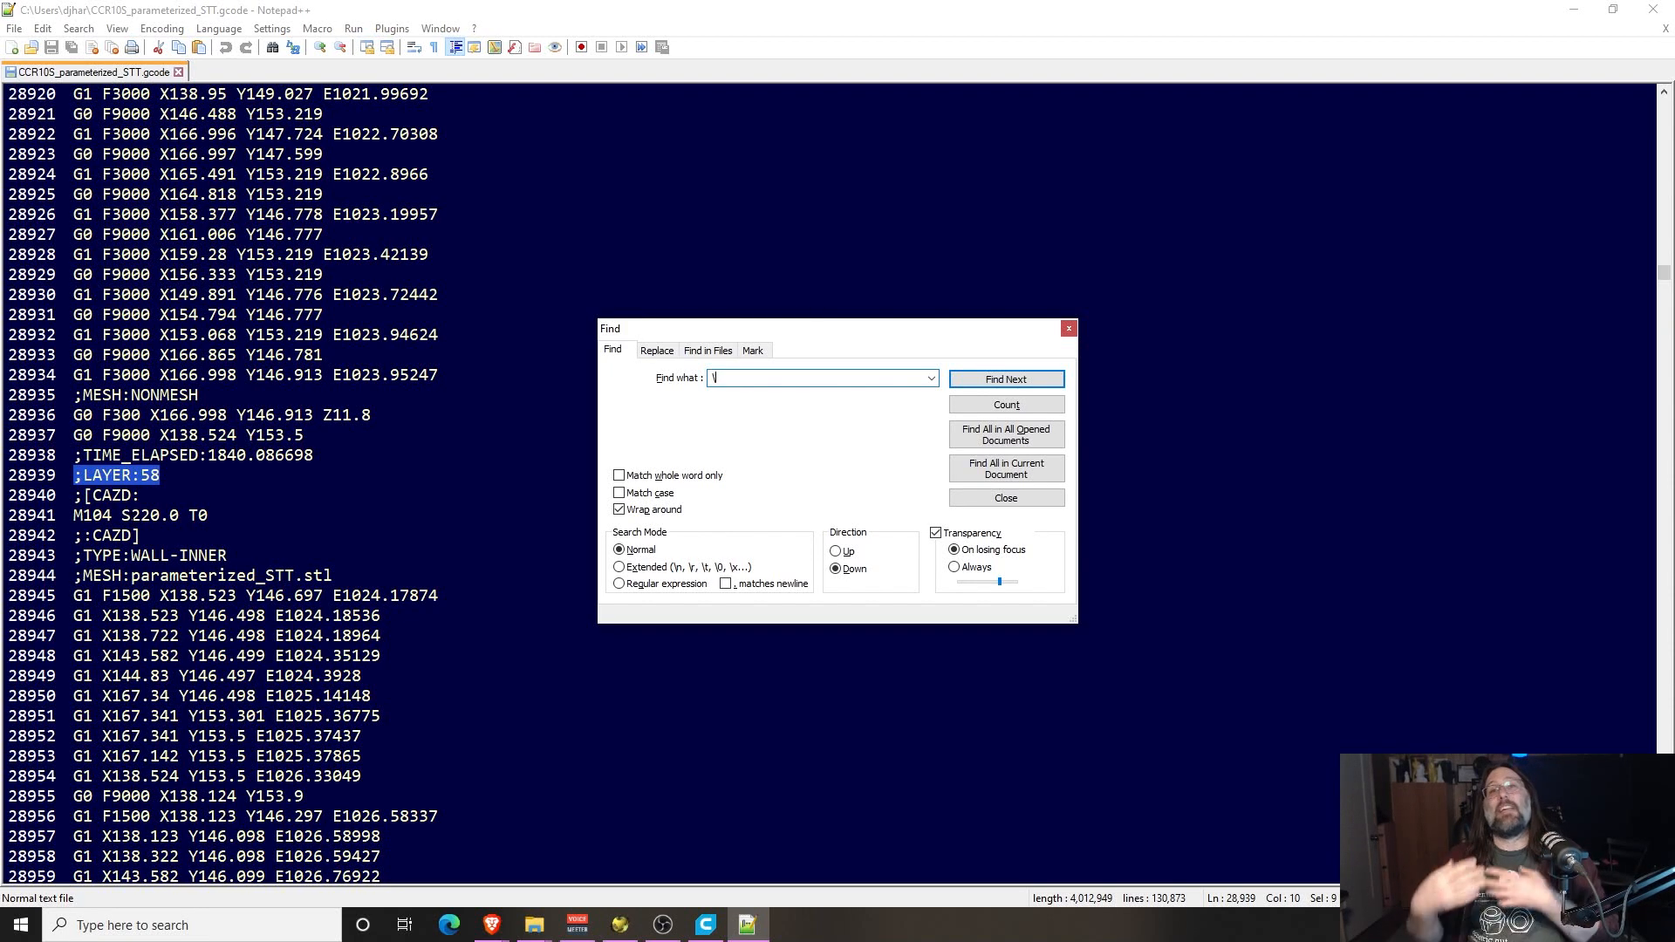
Search the G-code for ";LAYER:59" to check the commands at the start of that layer
type("LAYER:0")
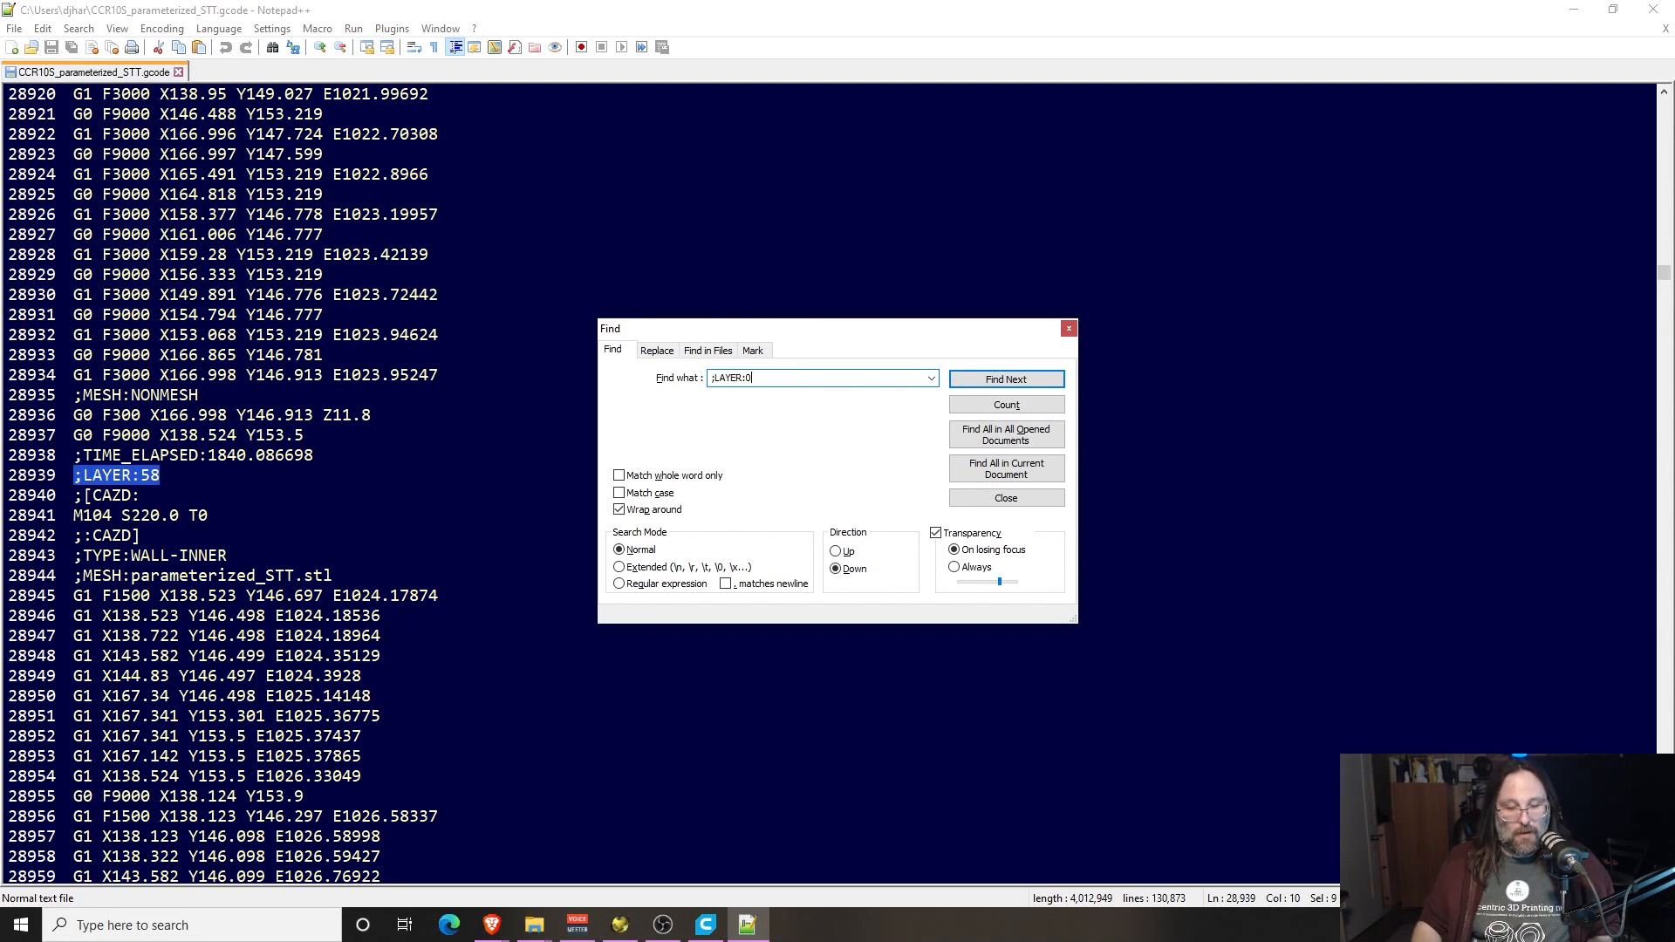
key("BackSpace")
type("59")
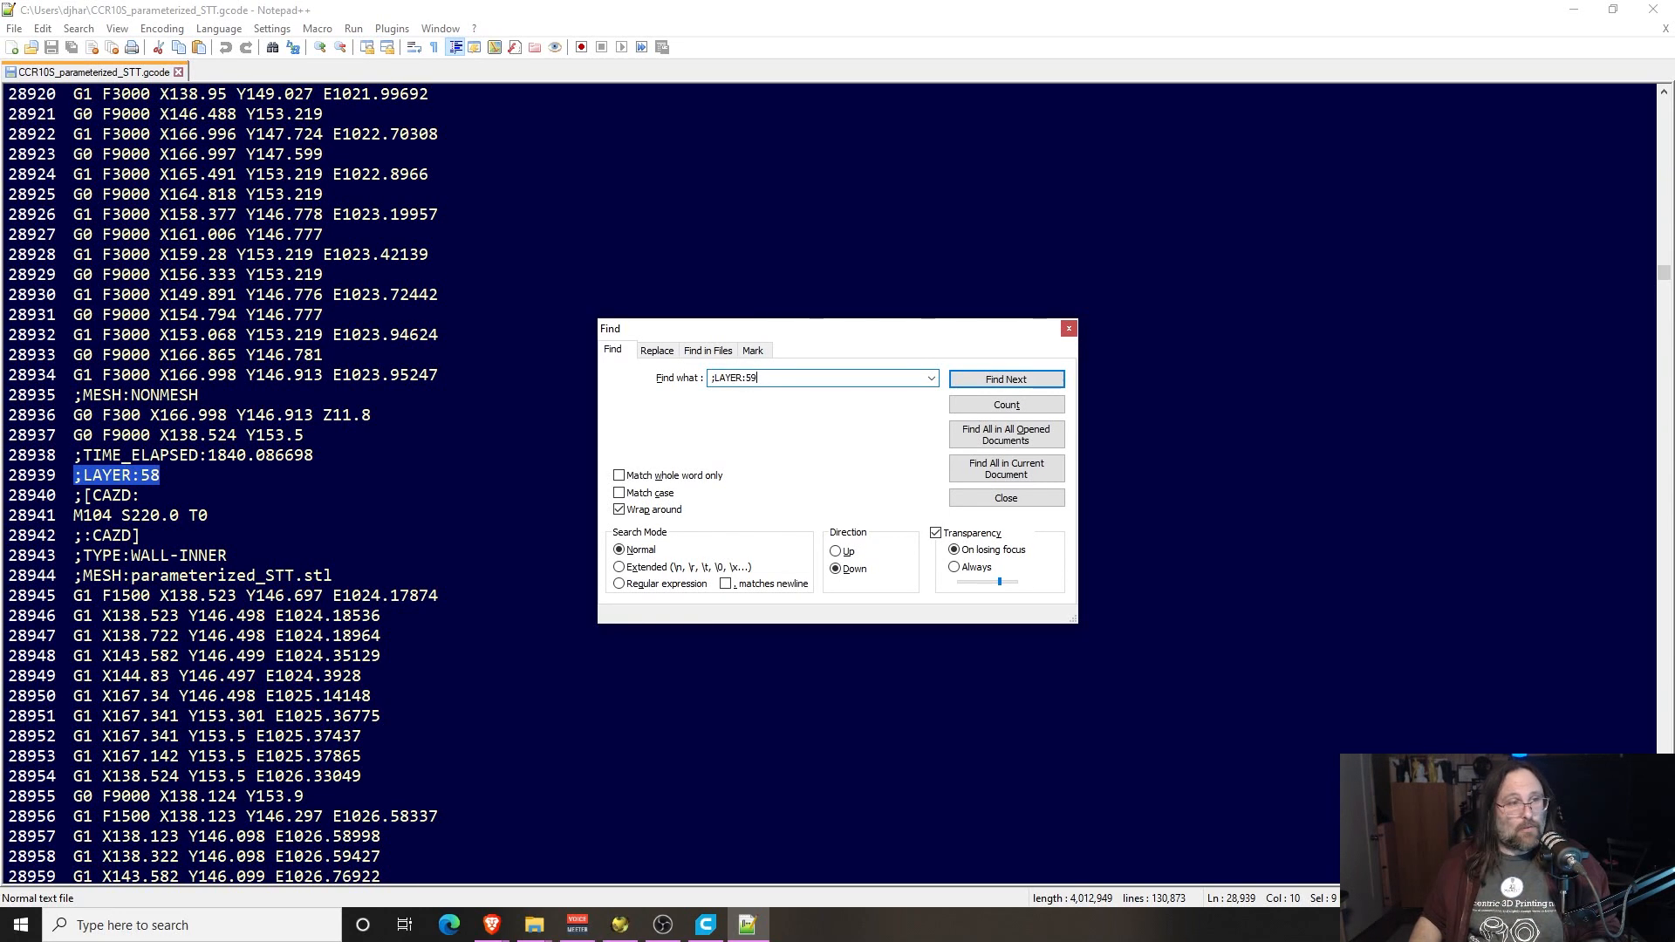
key("Return")
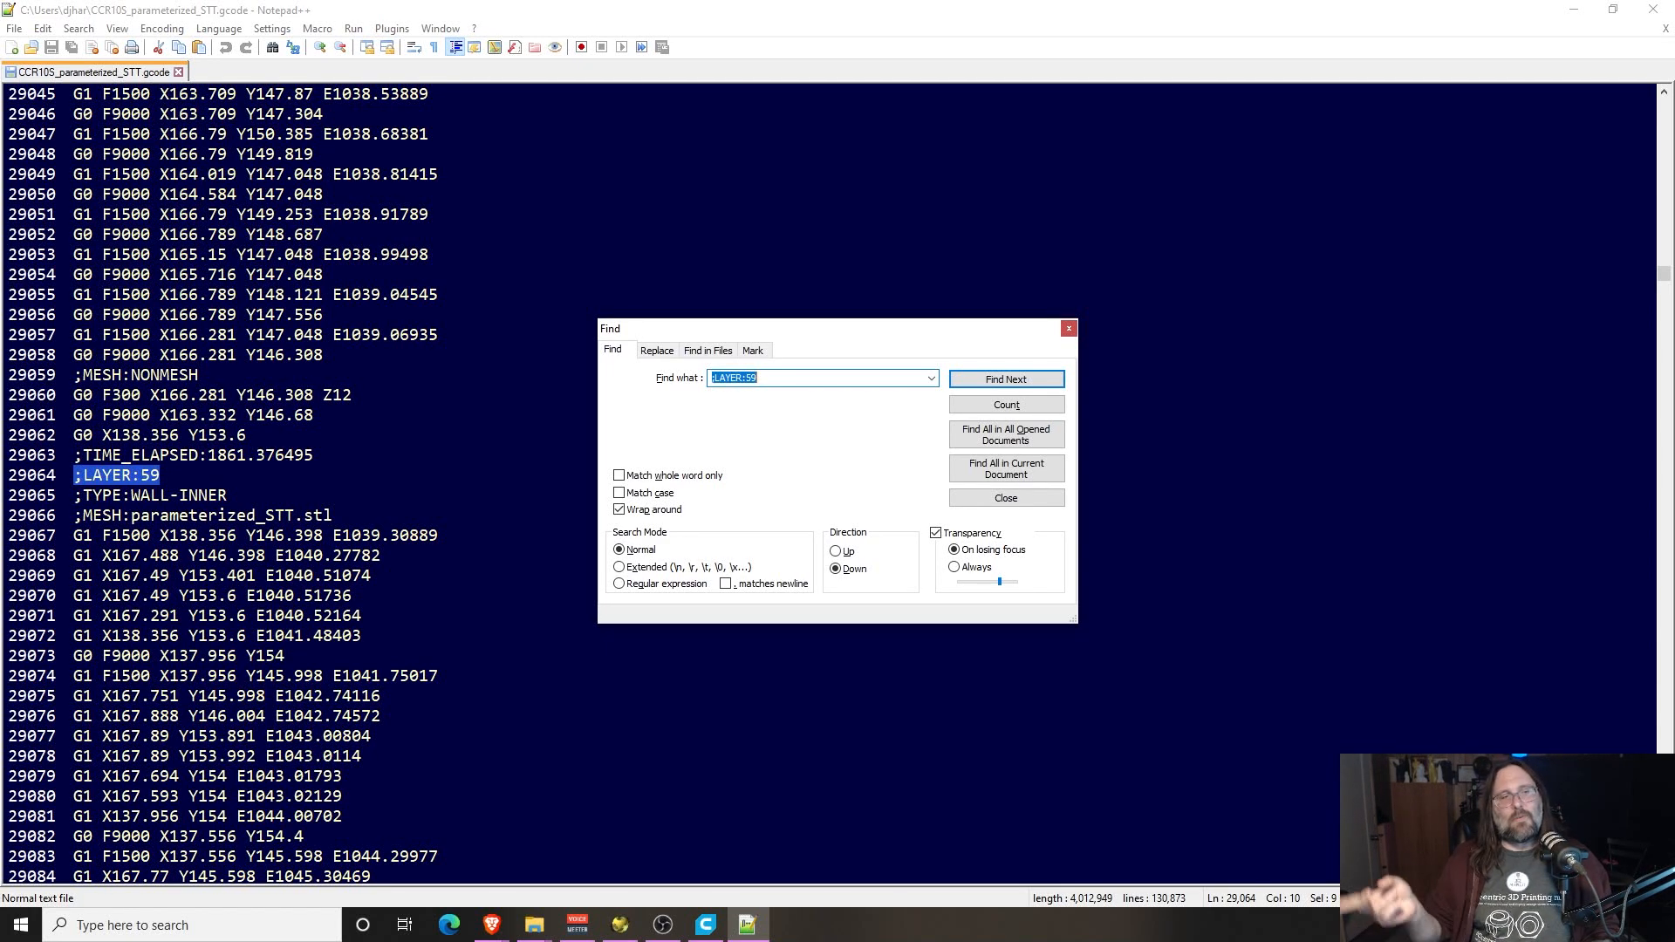
Search the G-code for ";LAYER:108" and highlight the M104 temperature command inserted below that layer marker
key("Right")
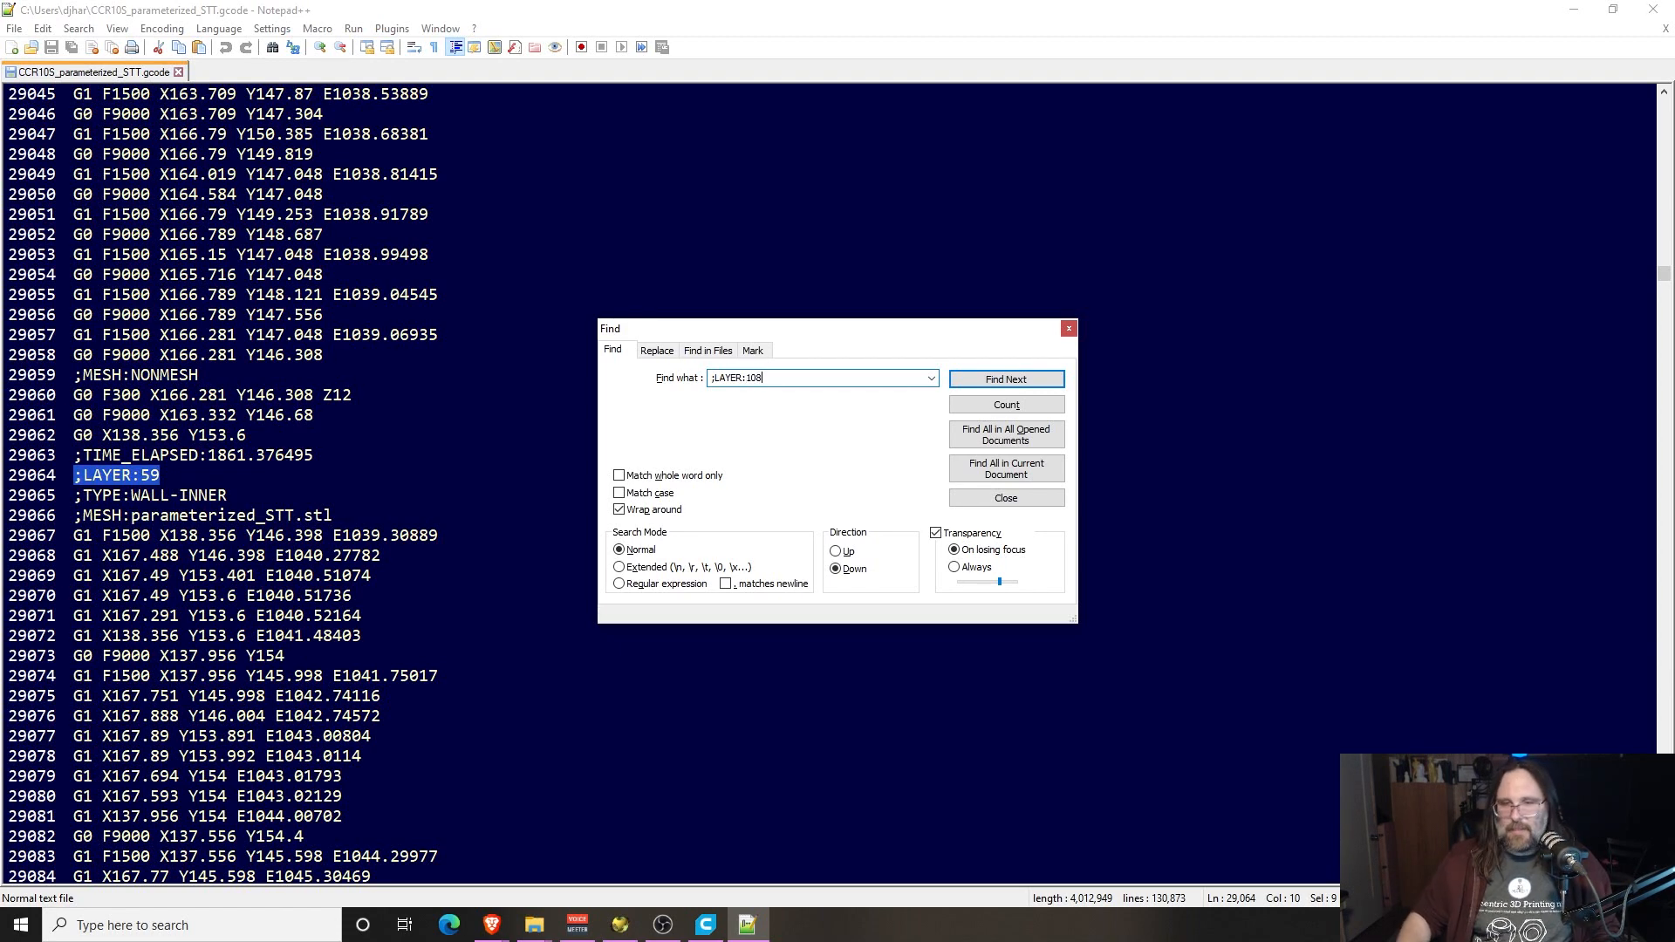
key("Return")
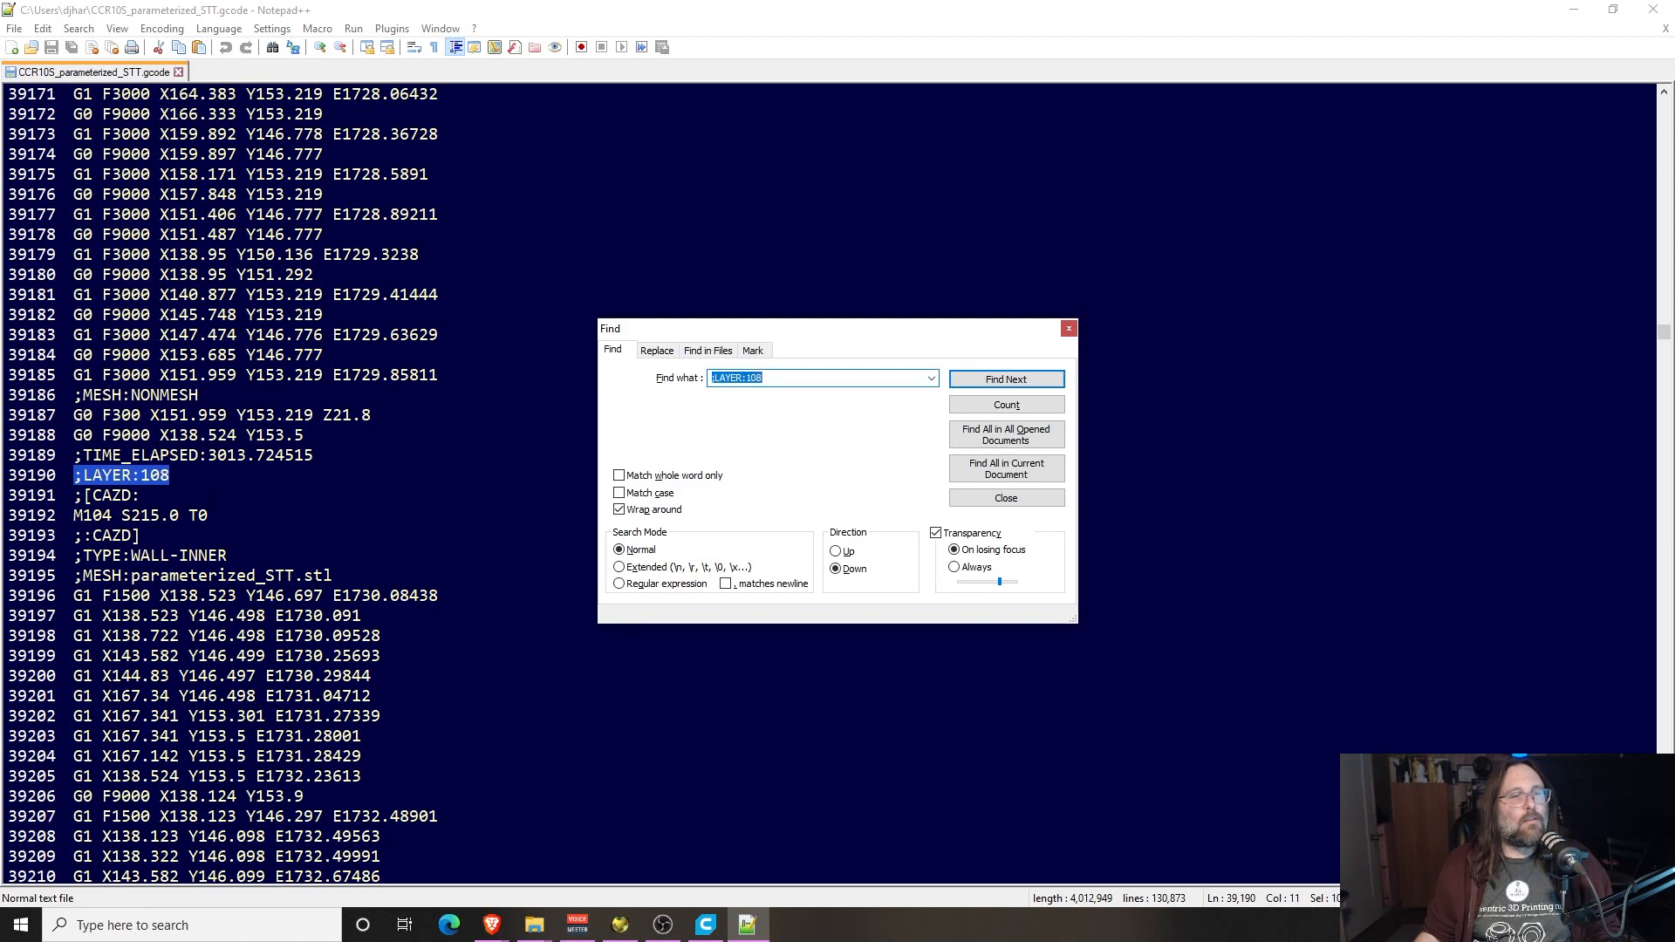
left_click_drag(209, 515, 73, 515)
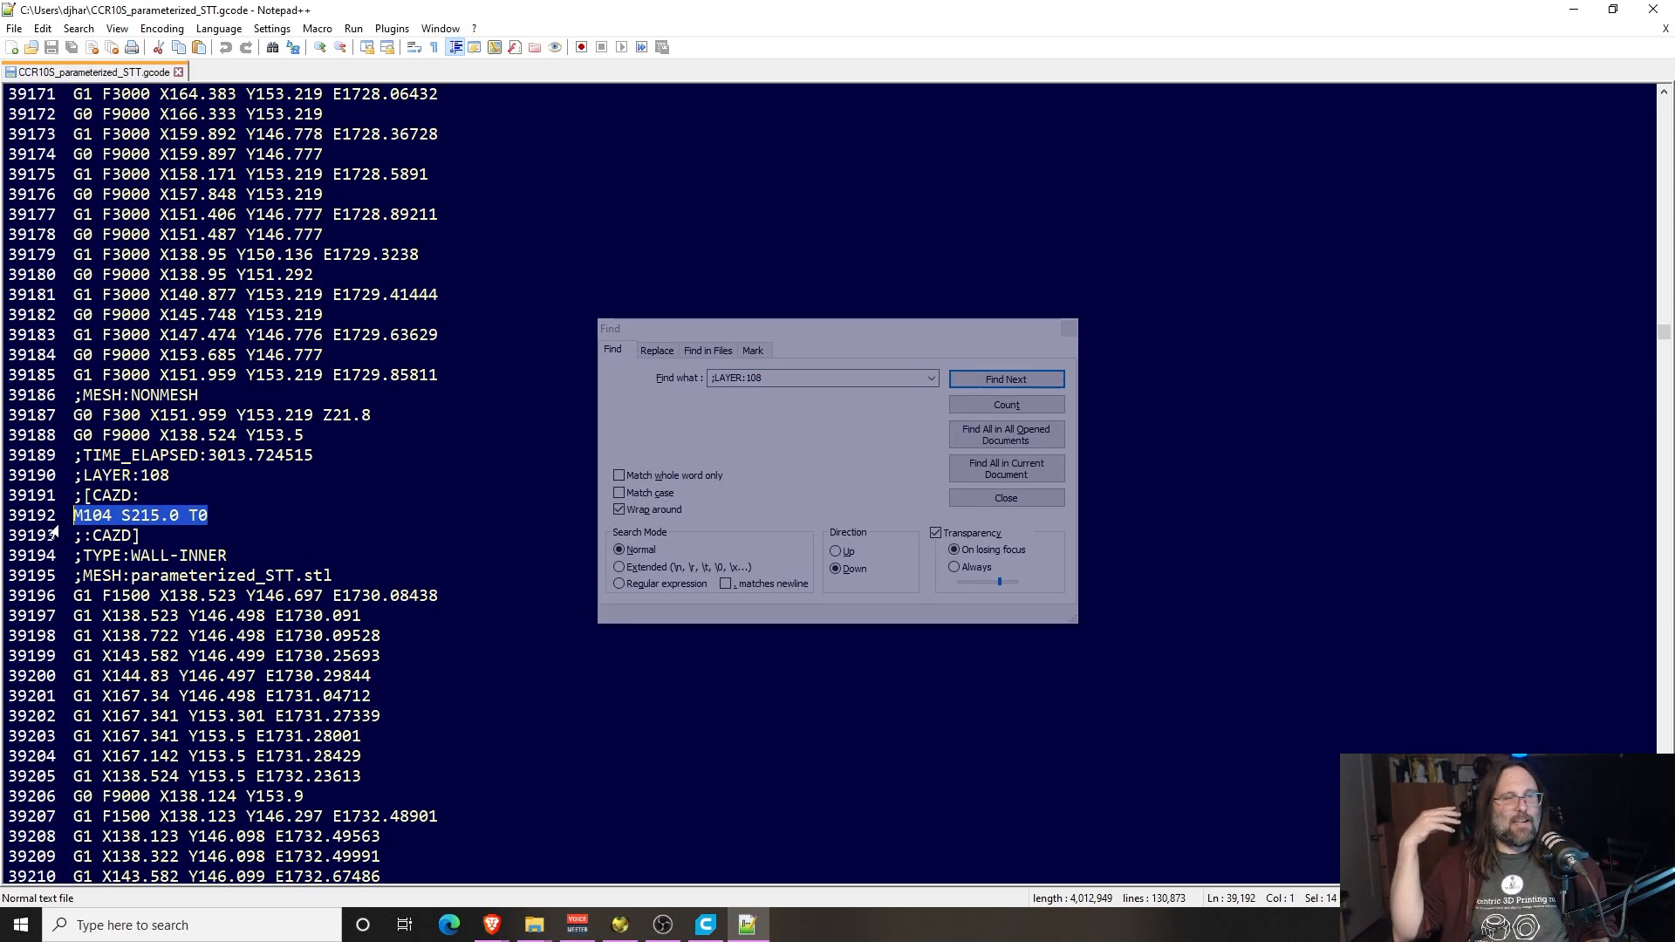
Search the G-code for ";LAYER:109" to check whether that layer contains a temperature command
left_click(799, 379)
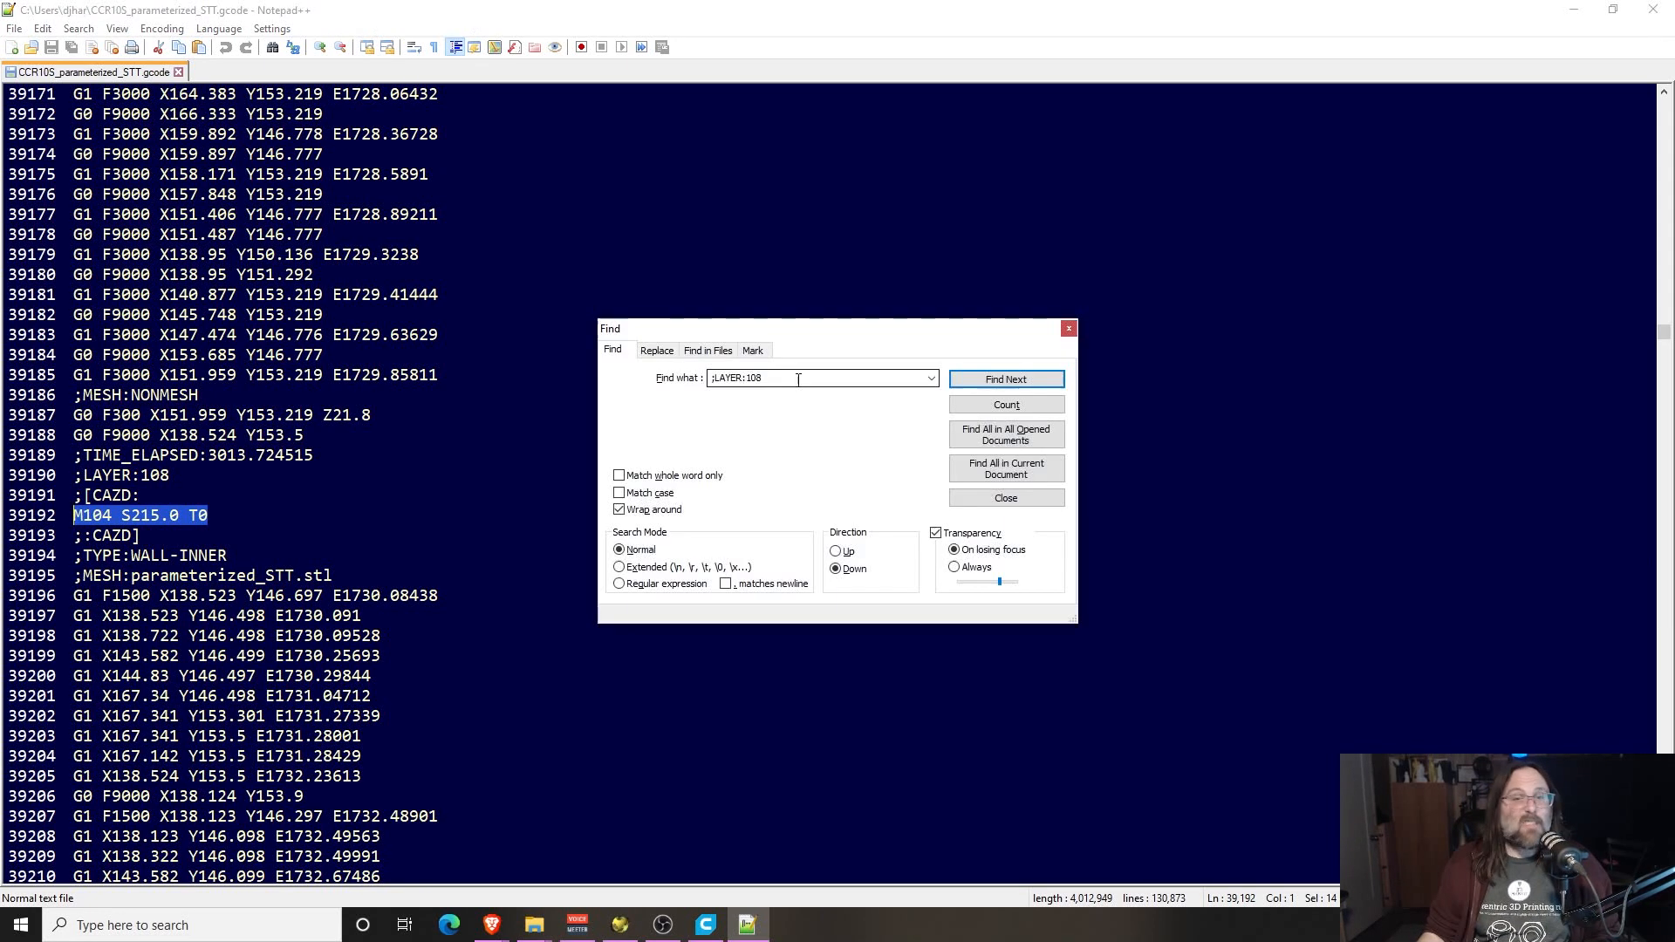
key("BackSpace")
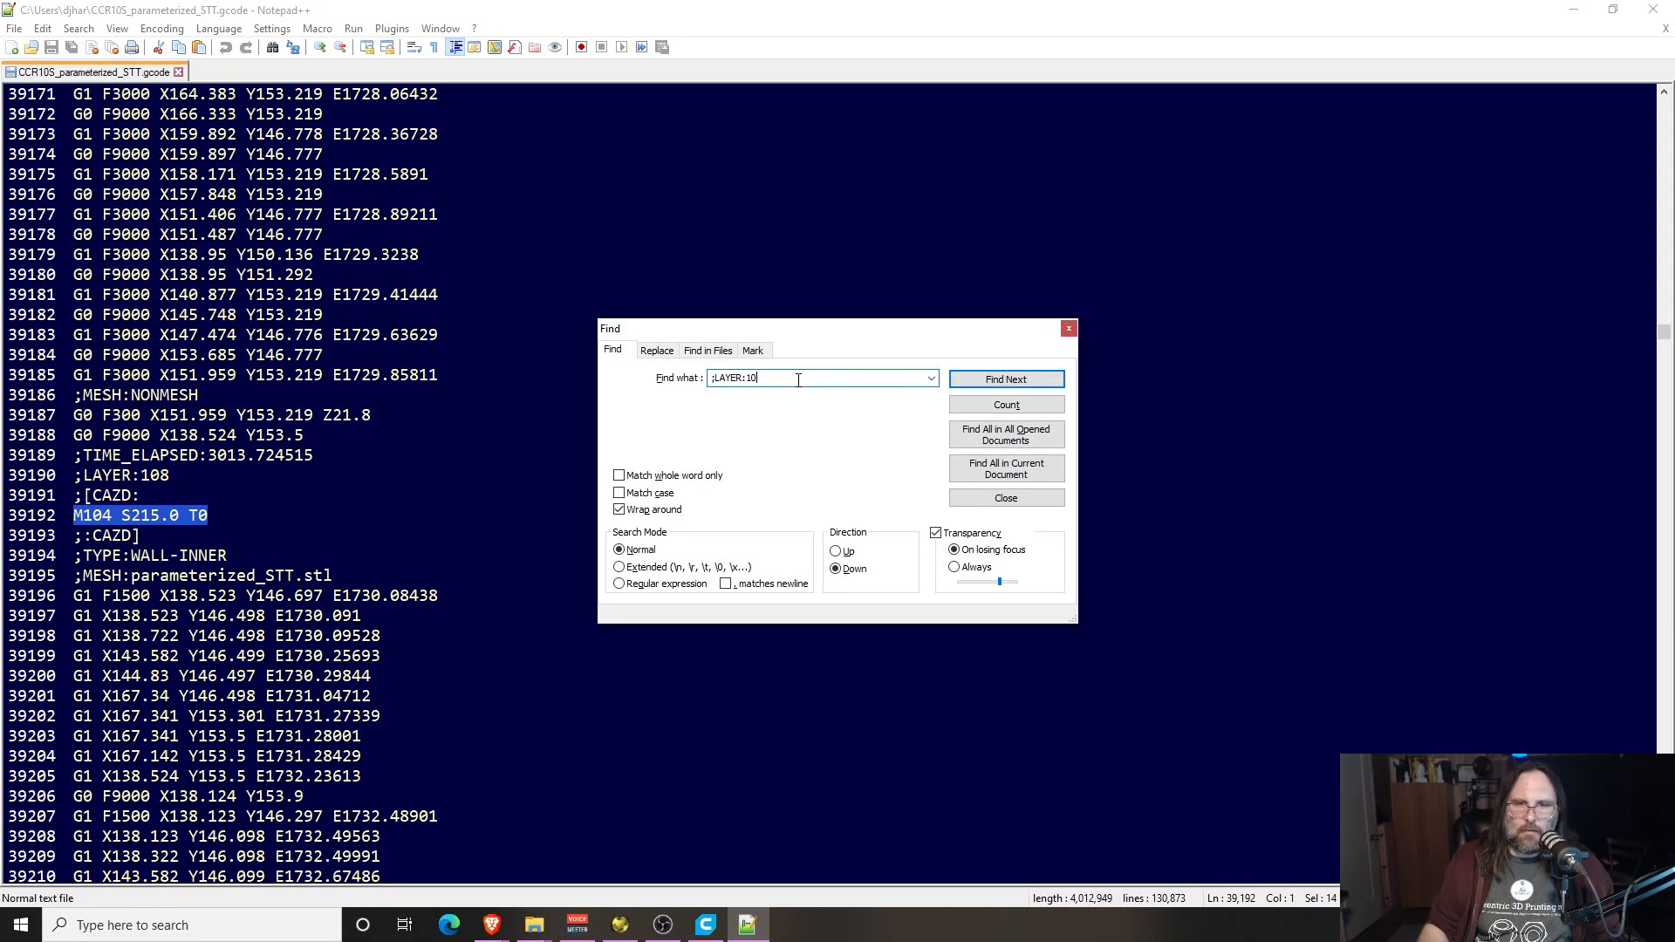
type("9")
key("Return")
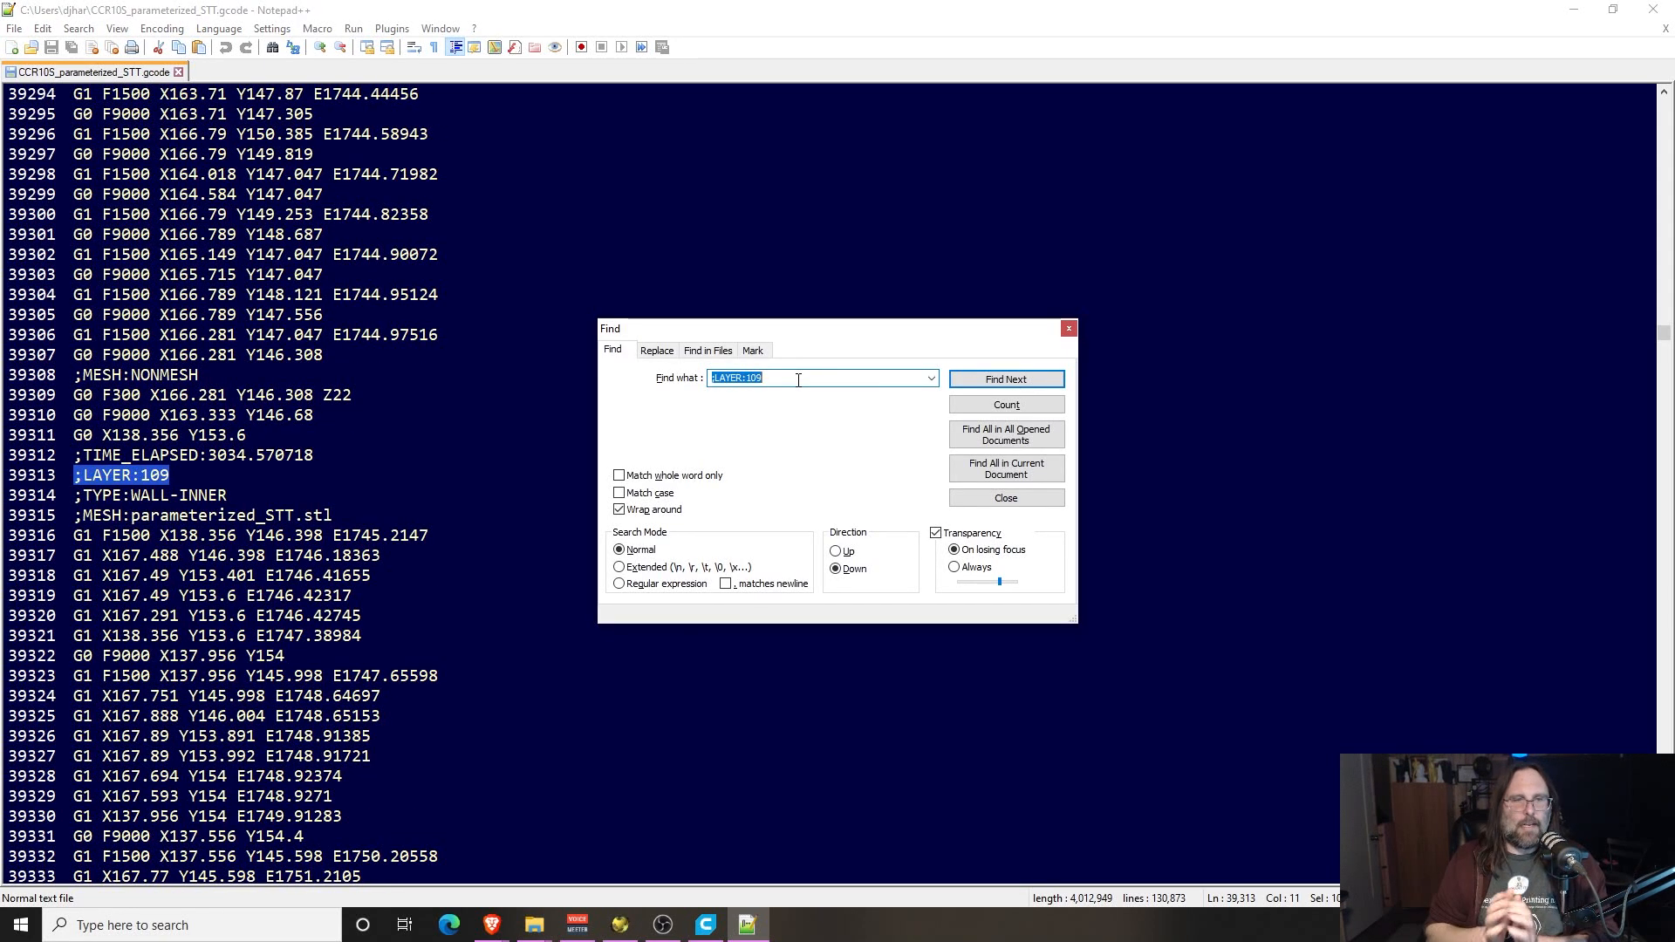